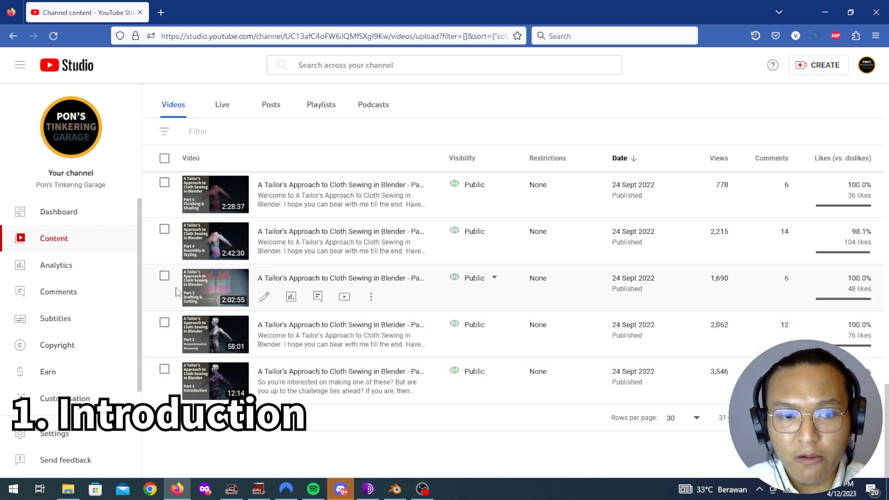
Step: Show the channel's playlists, including the cloth sewing and Finding Athena series
left_click(321, 107)
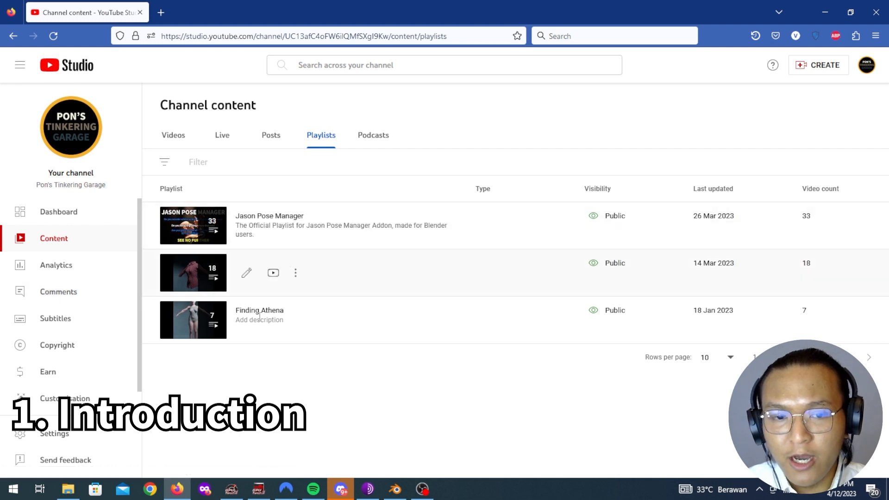
mouse_move(295, 325)
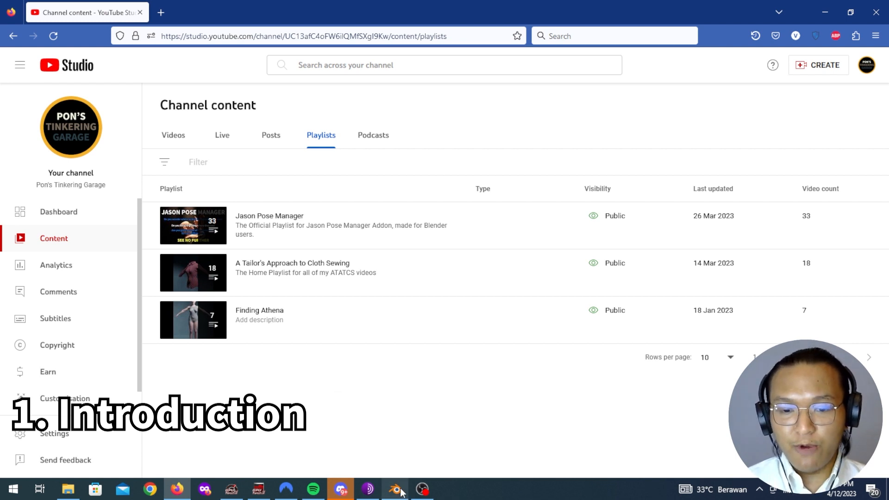
Step: Switch to Blender and examine the female body model in the skirt file from the front, side and back
mouse_move(401, 492)
left_click(408, 445)
scroll(510, 395, "down", 3)
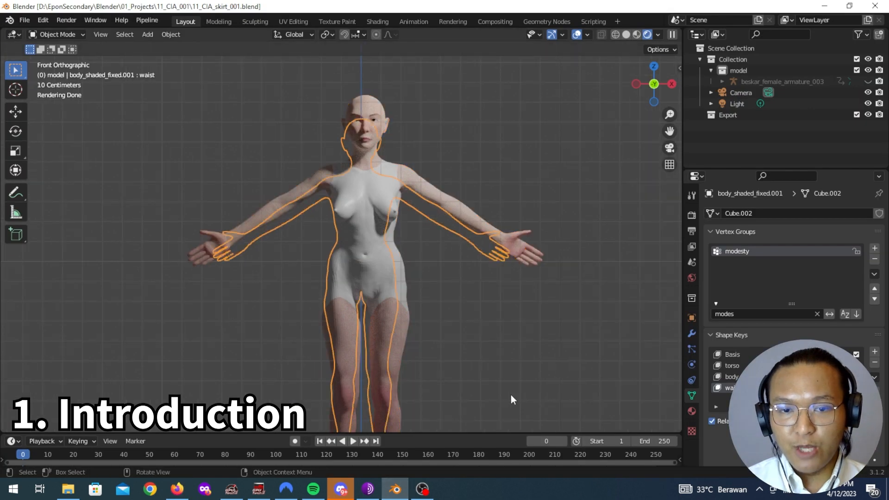
key("n")
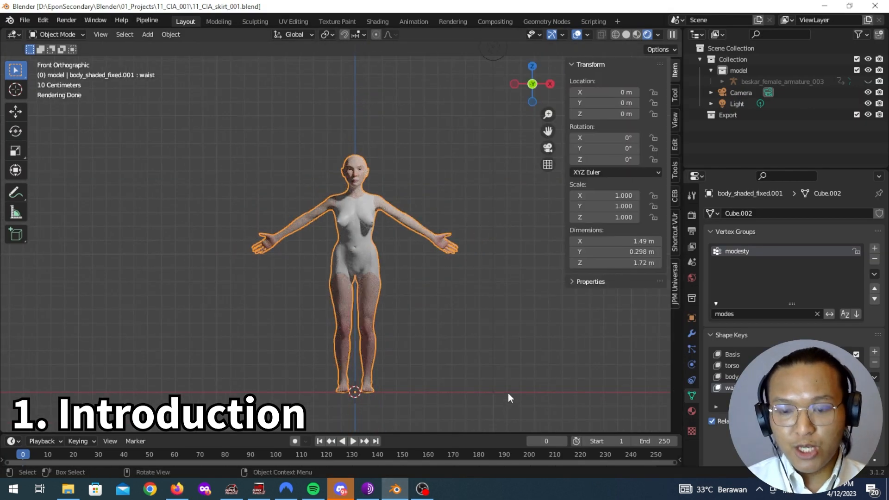
key("n")
middle_click_drag(541, 355, 468, 353)
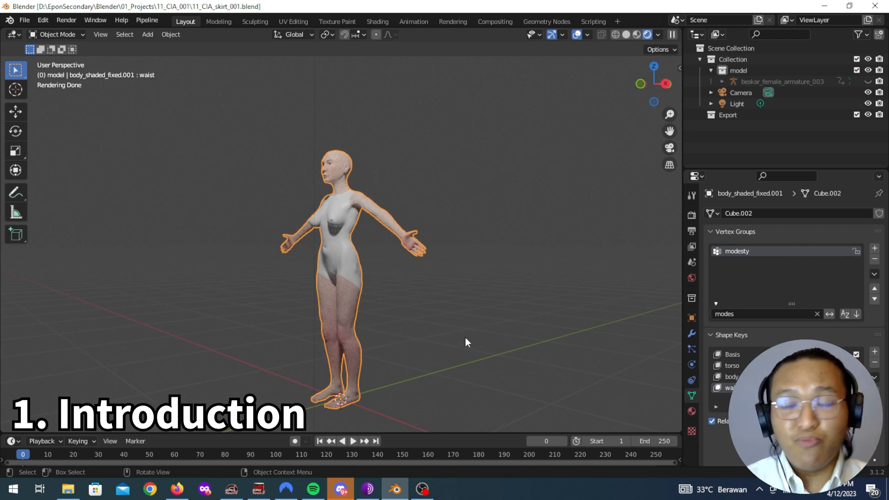
middle_click_drag(455, 323, 475, 302)
key("KP_1")
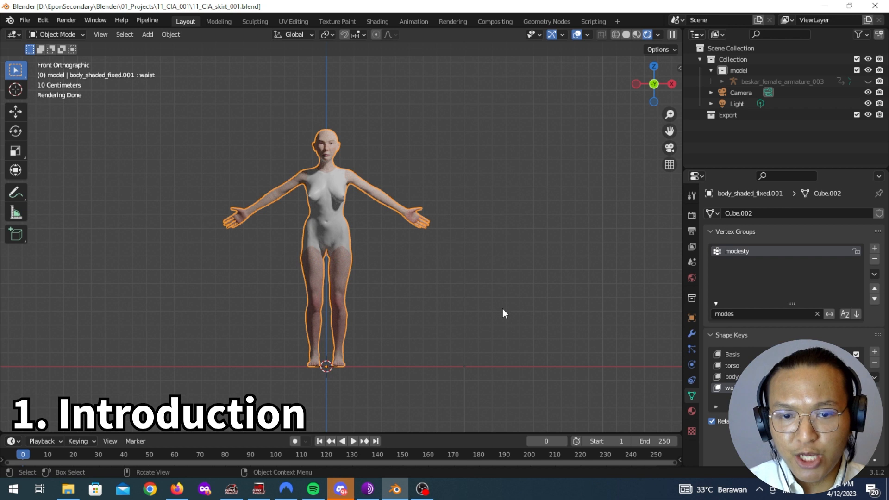
middle_click_drag(503, 314, 331, 319)
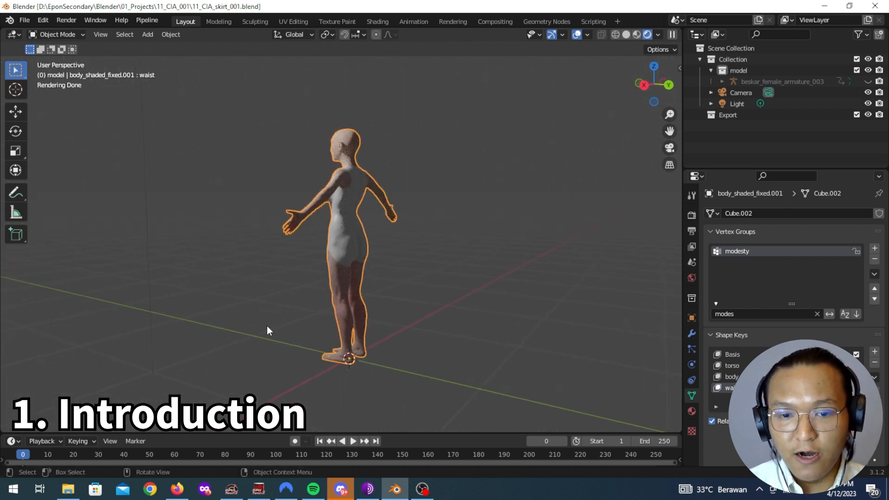
middle_click_drag(243, 324, 405, 323)
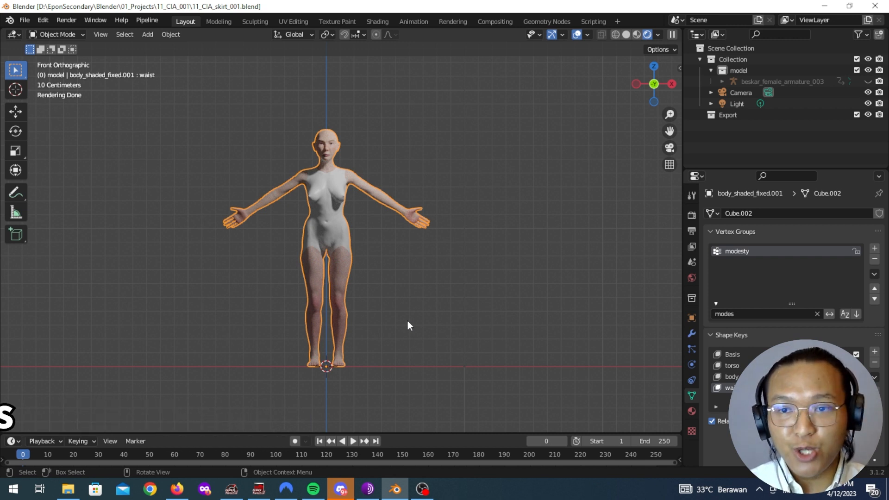
Step: Switch the viewport to solid shading and enable the wireframe overlay on the body model
left_click(627, 35)
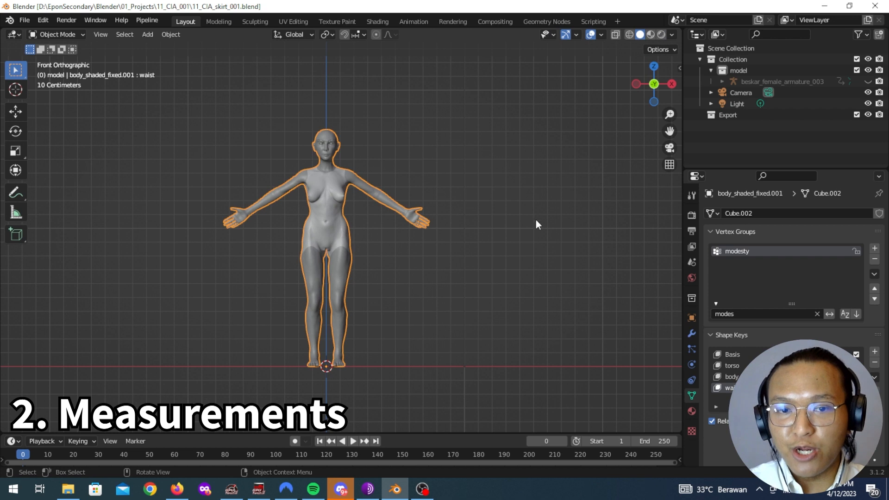
left_click(600, 36)
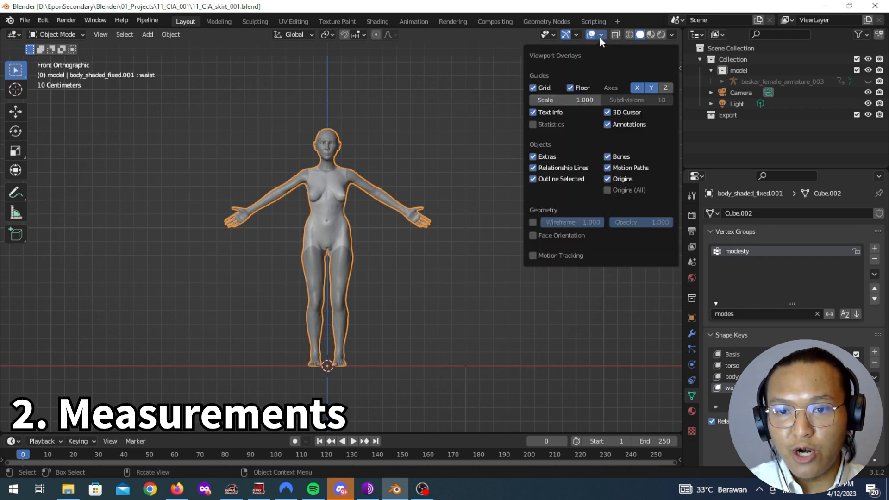
left_click(533, 222)
left_click(480, 235)
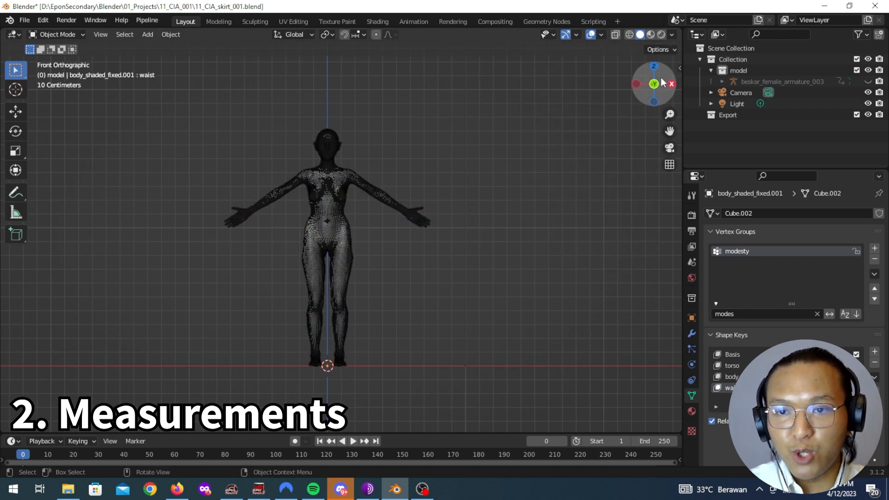
Step: Enable the scene statistics overlay in the viewport
scroll(547, 160, "up", 3)
left_click(601, 36)
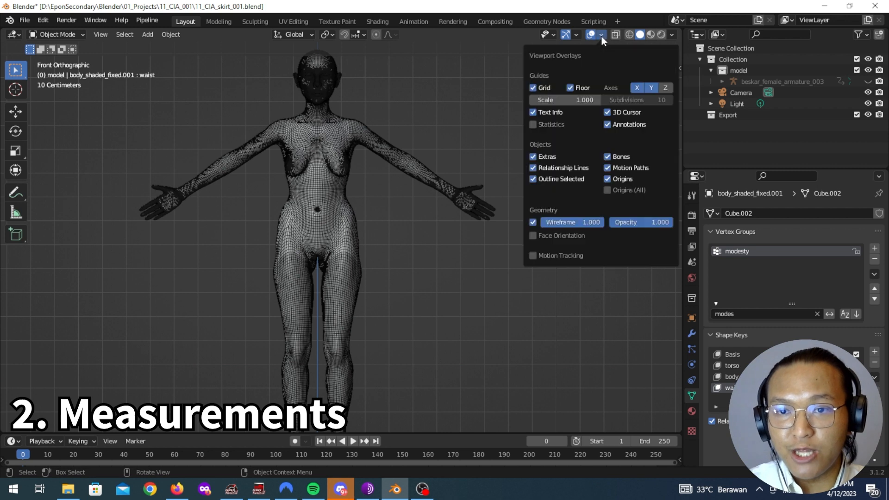
left_click(534, 124)
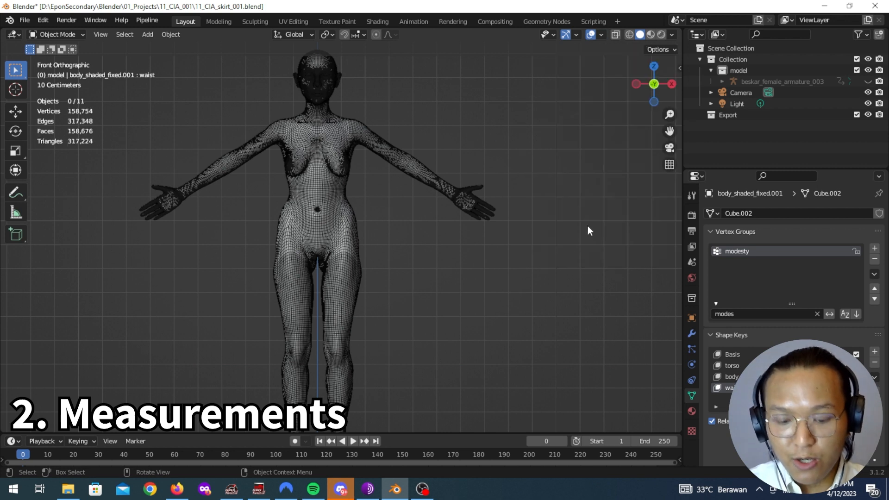
Step: Start the Shortcut VUr on-screen input display, docked on the right, and hide the sidebar
key("n")
left_click(675, 168)
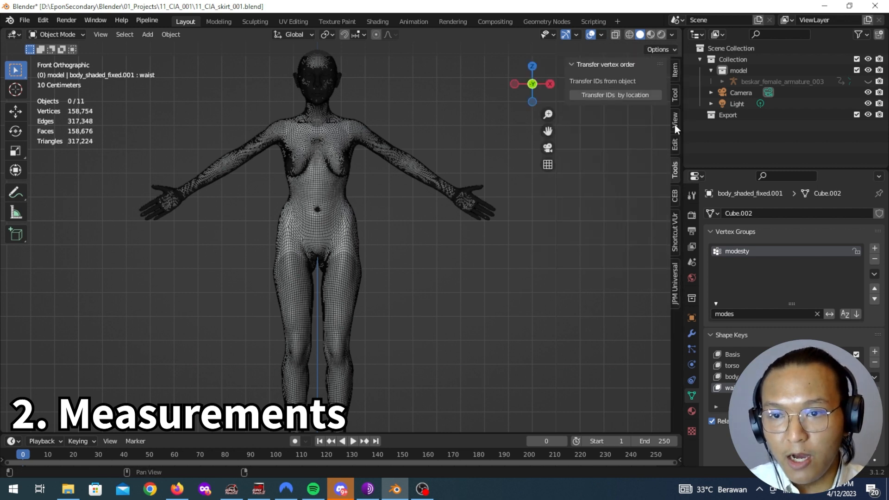
left_click(676, 220)
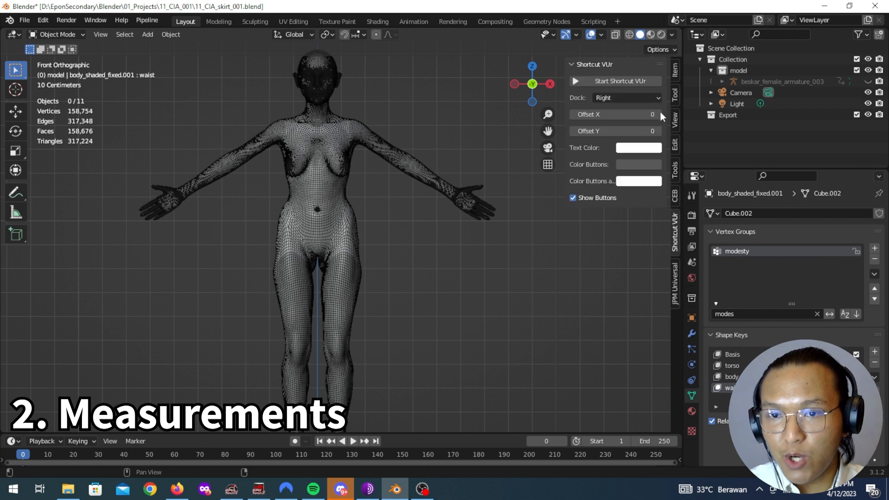
left_click(648, 83)
middle_click_drag(526, 301, 500, 284)
scroll(453, 264, "up", 3)
scroll(499, 283, "down", 3)
key("n")
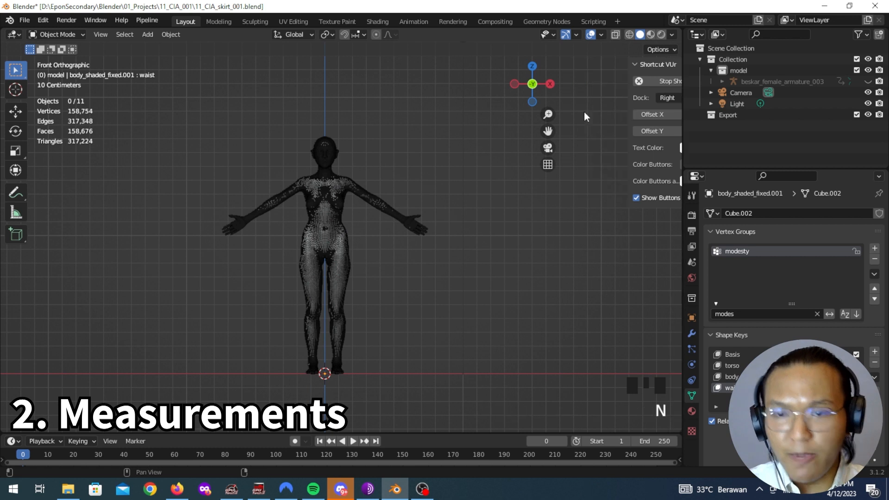
Step: Create a new collection inside Collection and name it measurement
key("shift+a")
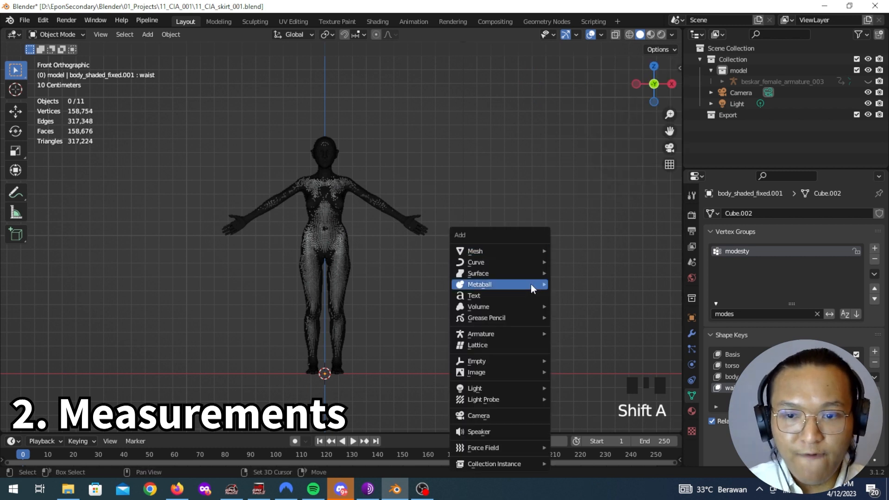
mouse_move(523, 252)
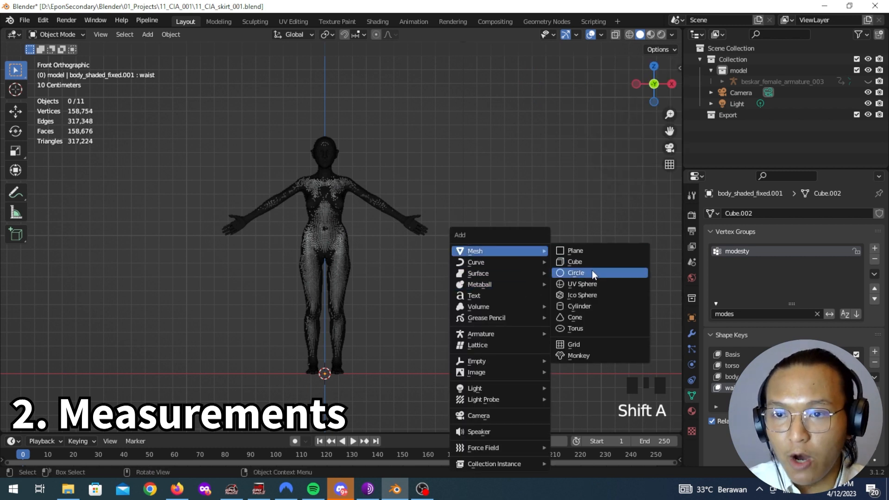
left_click(742, 62)
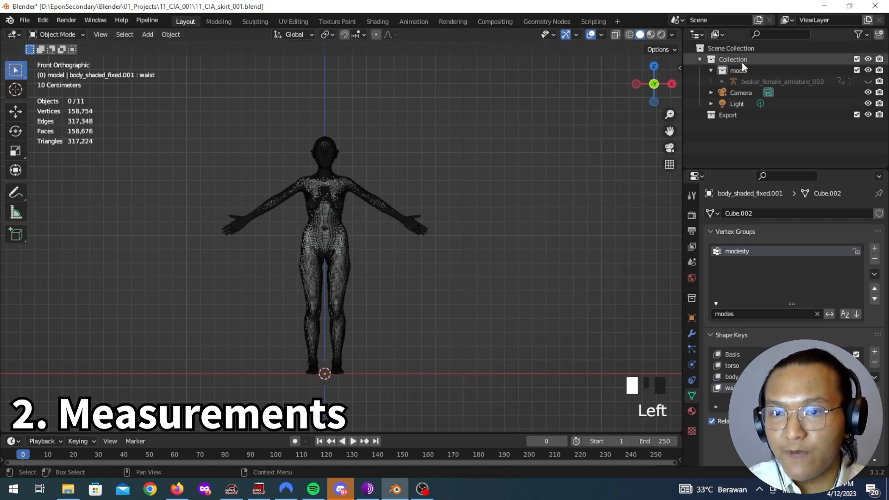
left_click(879, 35)
left_click(782, 93)
double_click(781, 92)
type("measurement")
key("Return")
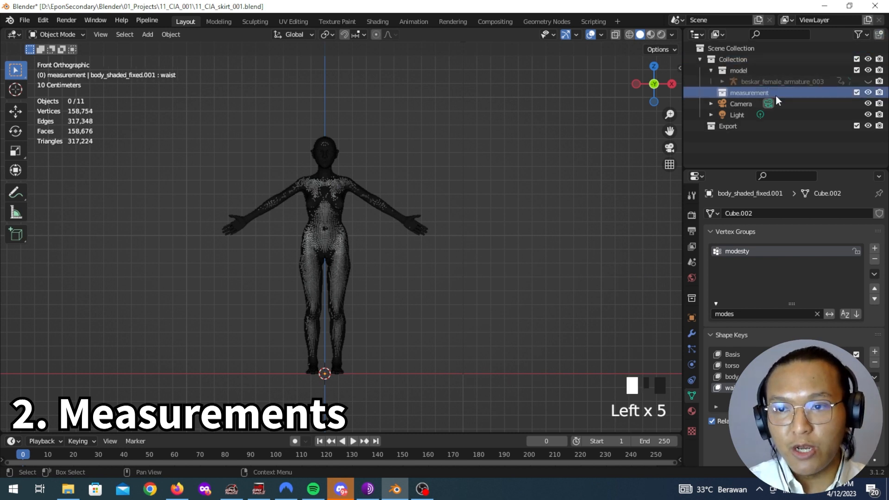
Step: Add a mesh circle at the model's feet, inside the measurement collection
key("shift+a")
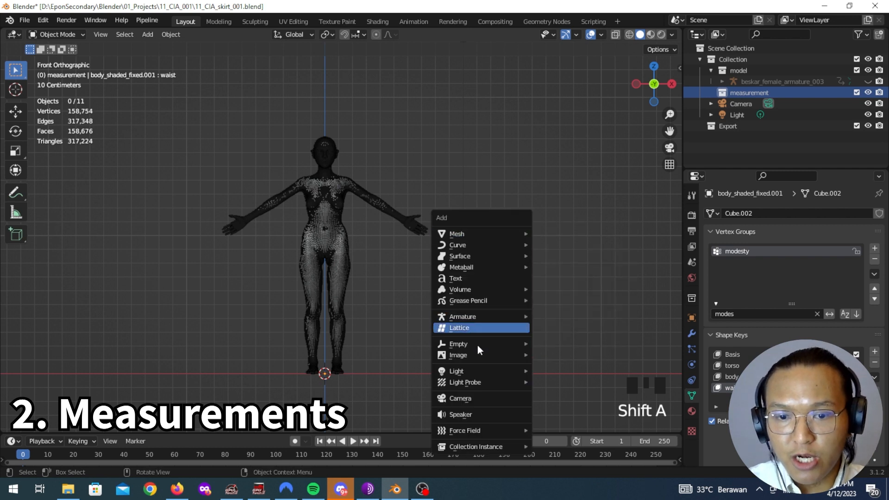
mouse_move(481, 236)
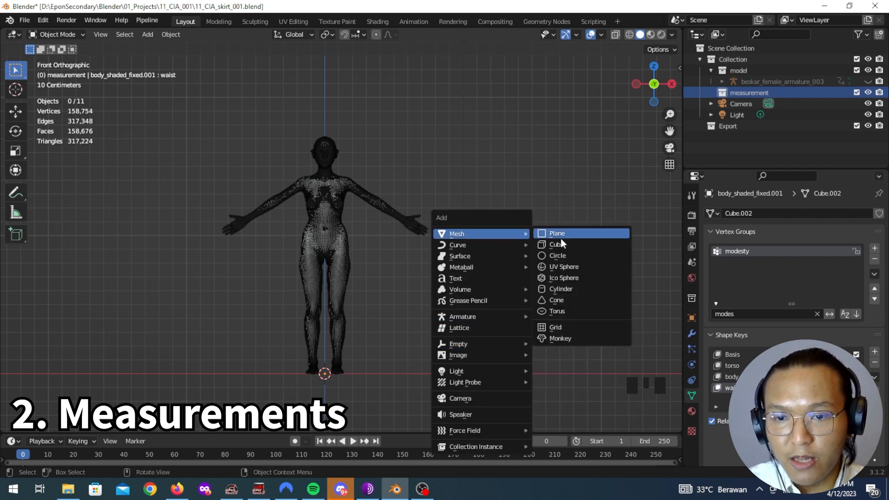
left_click(566, 256)
middle_click_drag(481, 176, 488, 230)
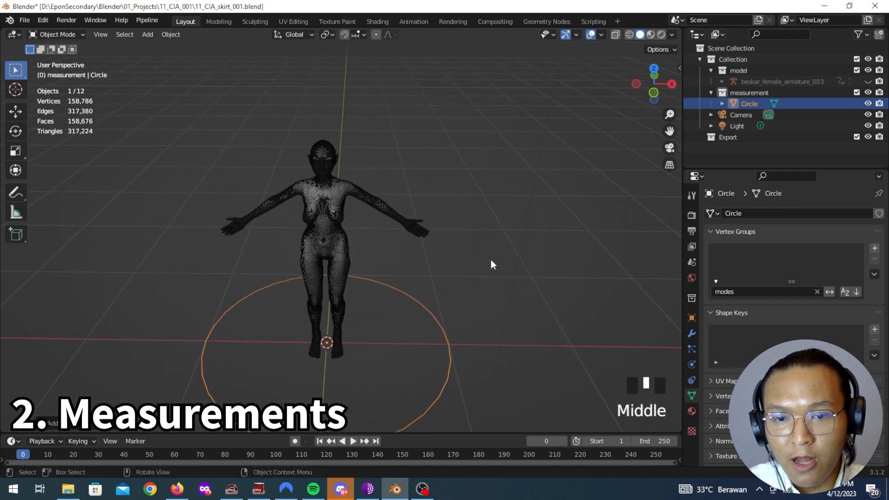
Step: Add a mesh plane to the measurement collection and enter Edit Mode on it
key("shift+a")
mouse_move(489, 252)
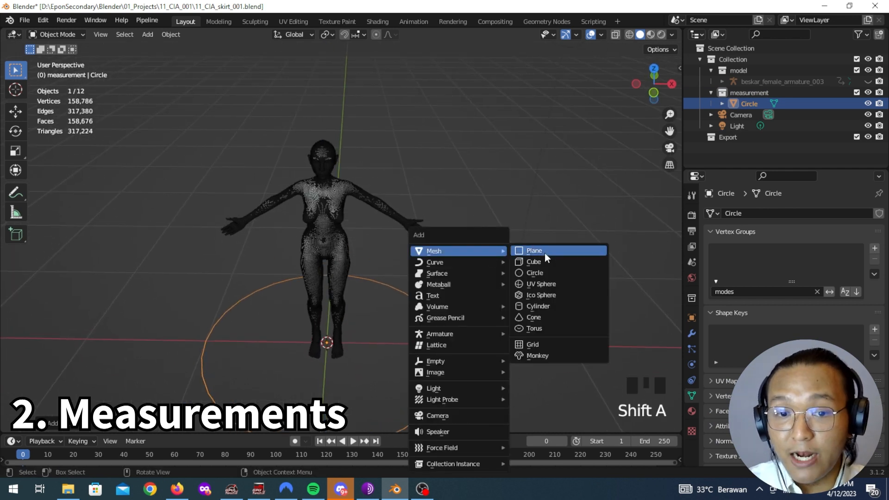
left_click(544, 253)
key("Tab")
scroll(470, 290, "down", 3)
middle_click_drag(457, 300, 446, 313)
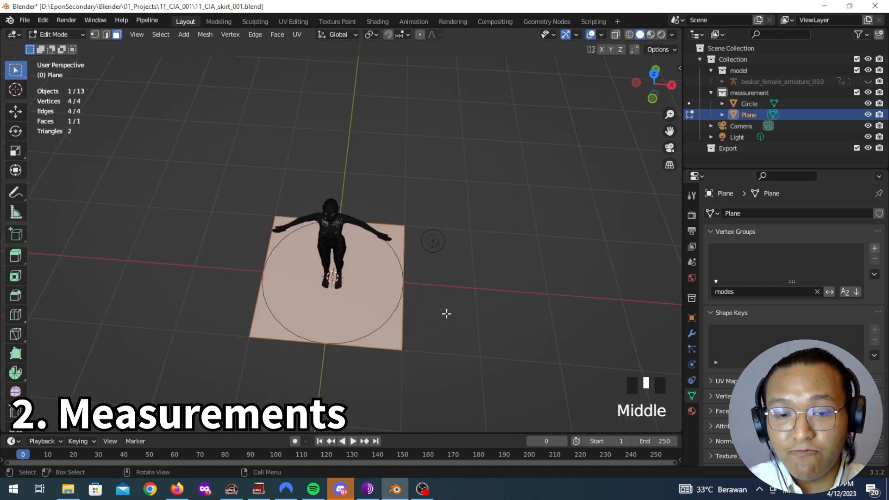
Step: Delete only the plane's face, keeping its four border edges
key("3")
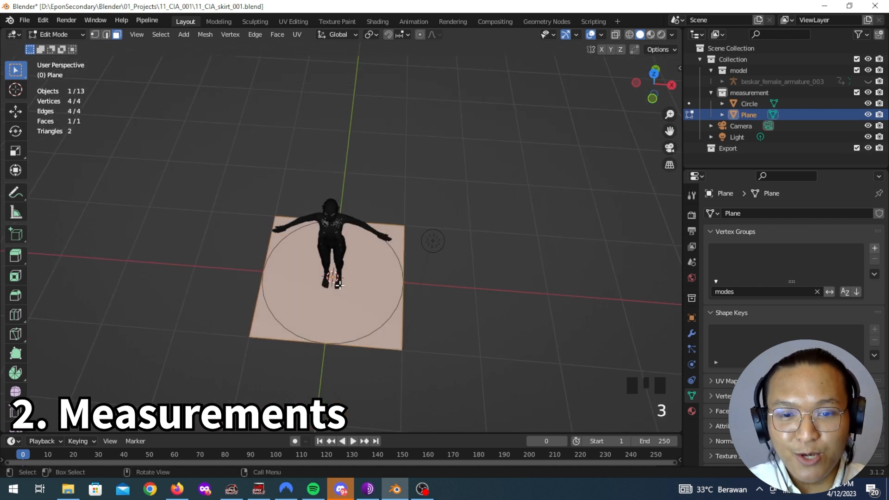
key("x")
left_click(319, 333)
Step: Delete three of the plane's edges, leaving only the one in front of the model, and return to Object Mode
key("2")
left_click(273, 253)
left_click(304, 216, "shift")
left_click(398, 261, "shift")
key("x")
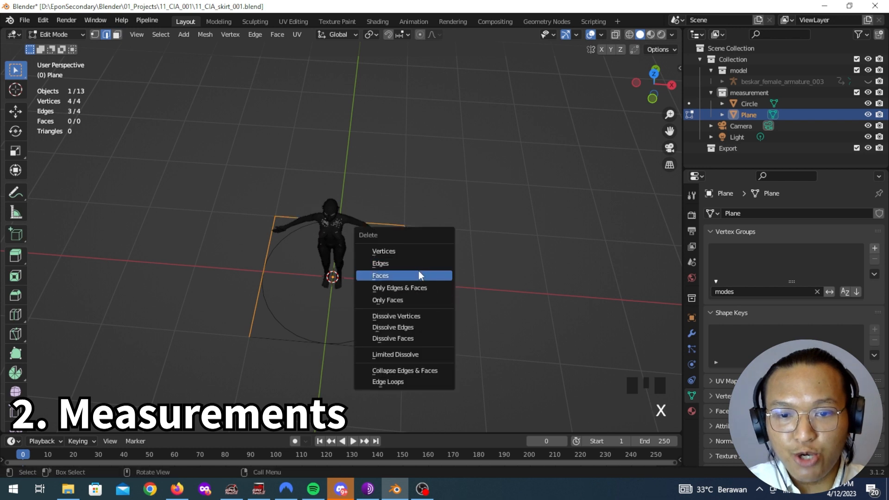
left_click(419, 262)
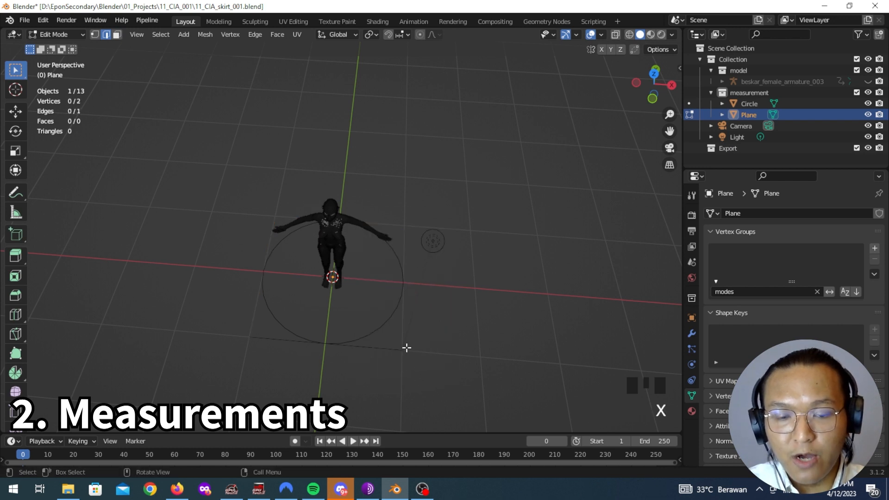
key("Tab")
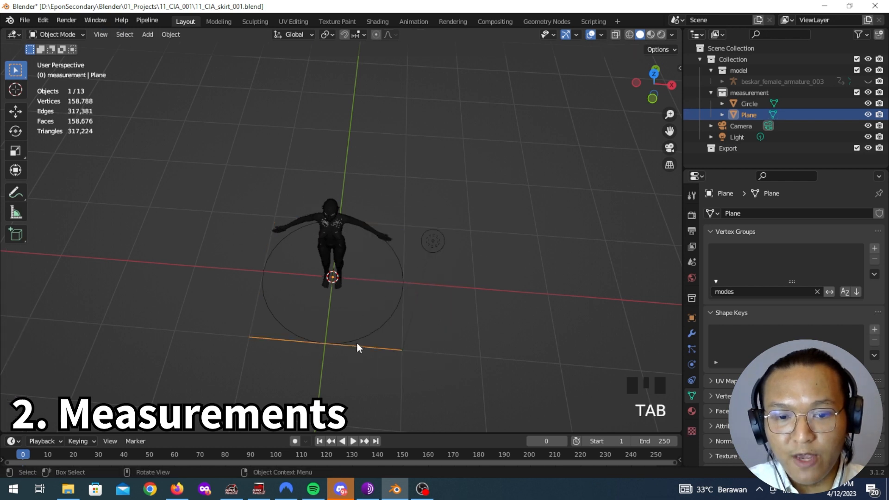
Step: Set the edge object's origin to its geometry and clear its location so it sits at the world origin
left_click(176, 34)
mouse_move(189, 58)
left_click(310, 70)
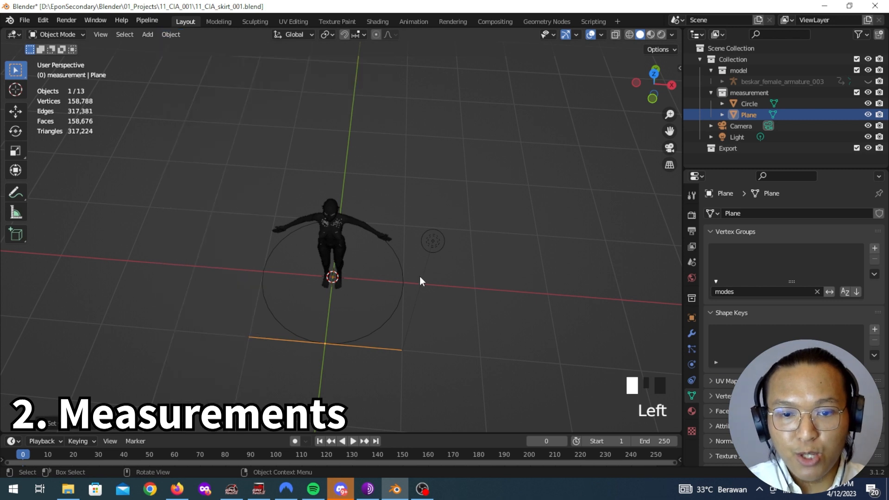
key("alt+g")
Step: Check the object transforms of the edge and the circle, leaving the circle selected in front view
left_click(690, 317)
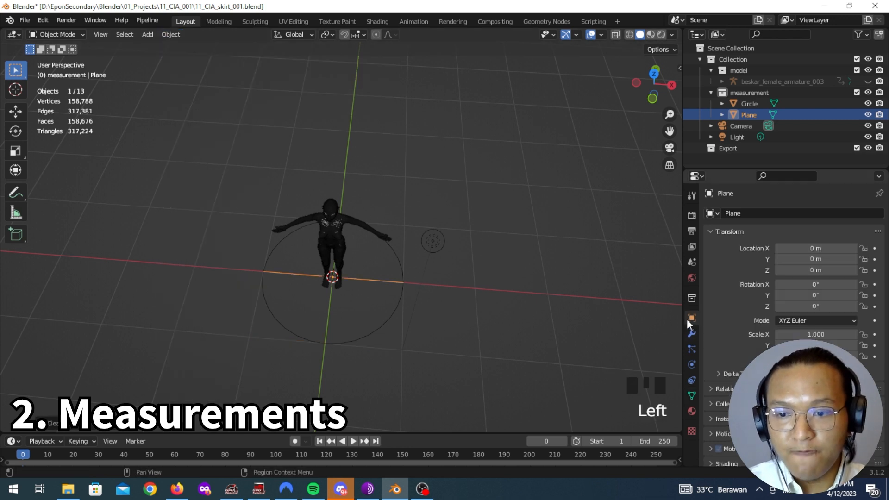
left_click(403, 304)
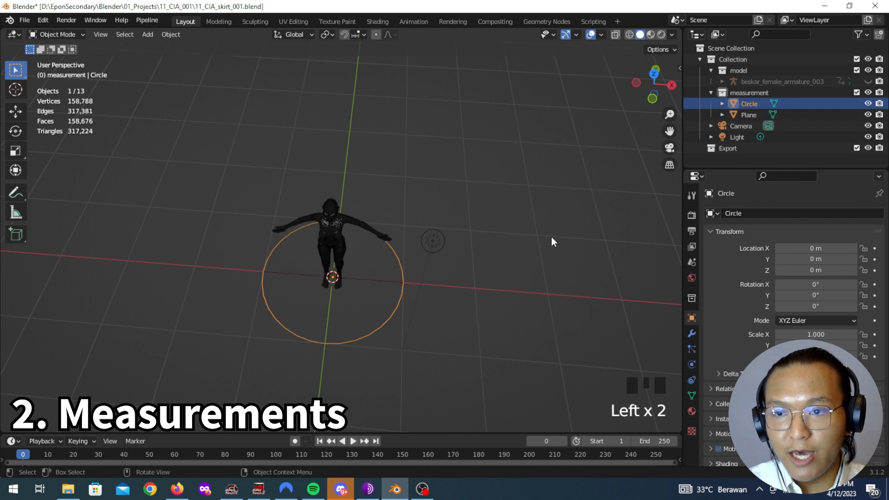
left_click(741, 114)
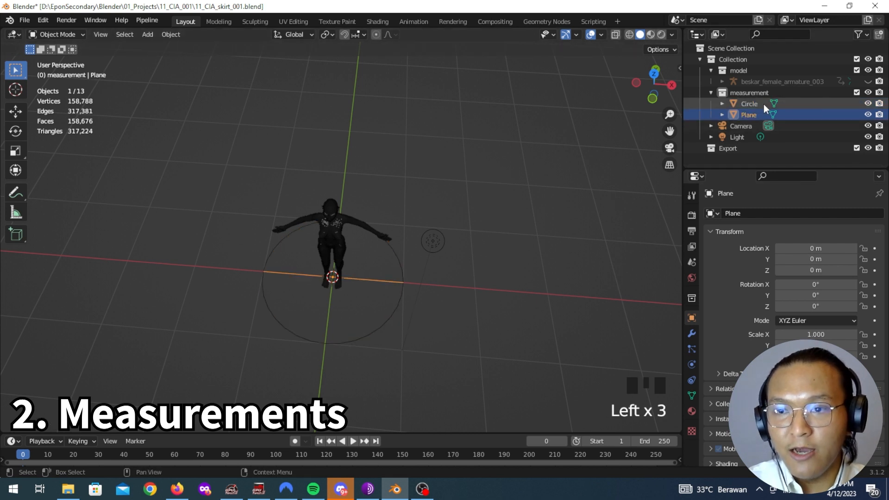
left_click(762, 104)
middle_click_drag(434, 224, 450, 185)
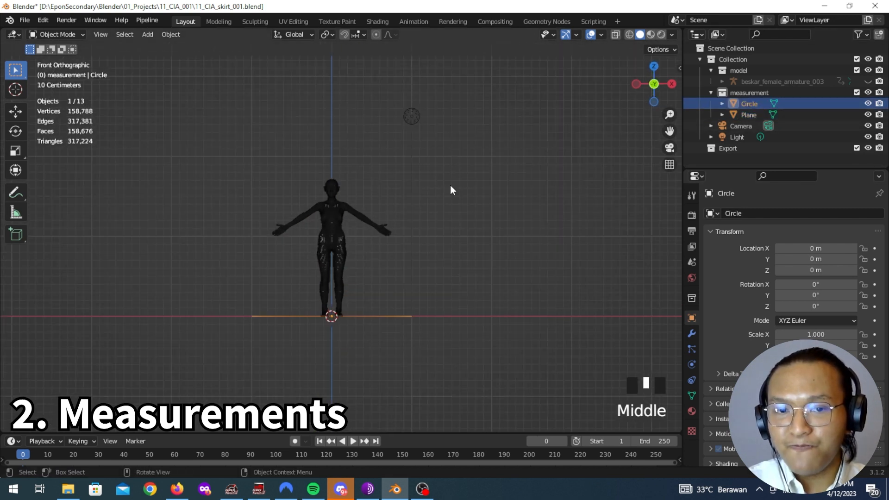
scroll(460, 260, "up", 3)
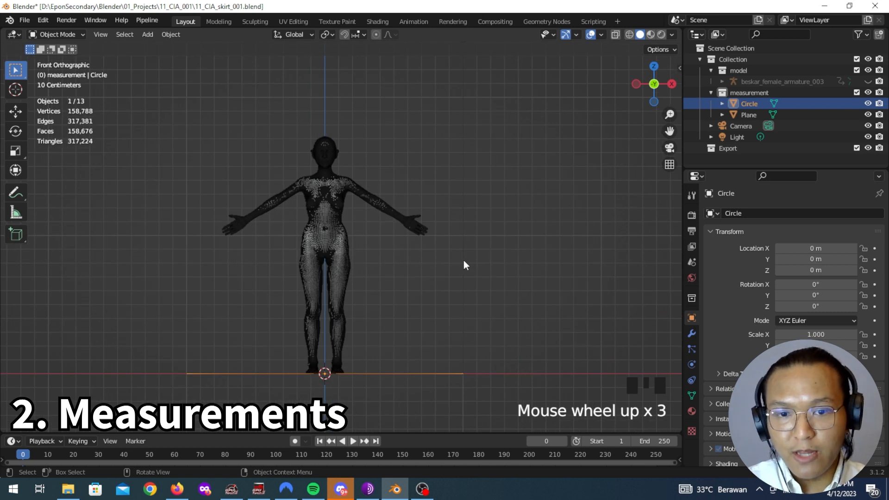
Step: Duplicate the measuring circle in place and rename the copy waist_measurement
key("shift+d")
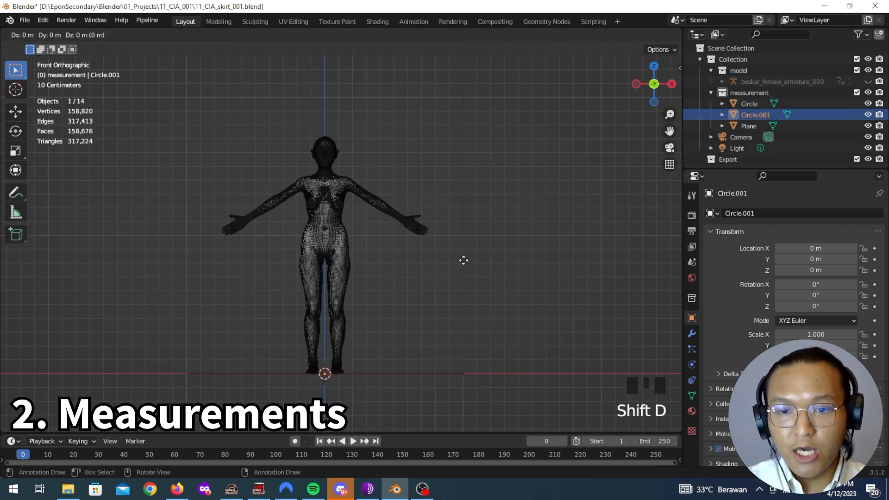
left_click(464, 260)
double_click(760, 115)
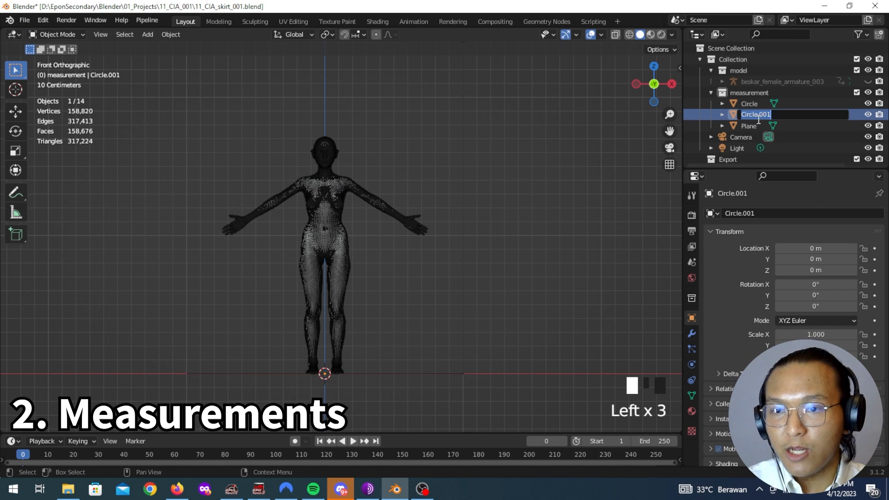
type("waist_measu")
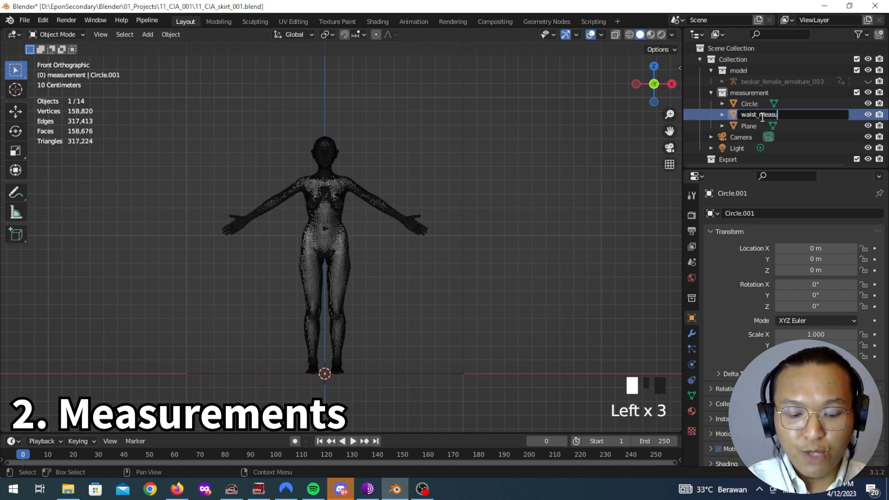
type("rement")
key("Return")
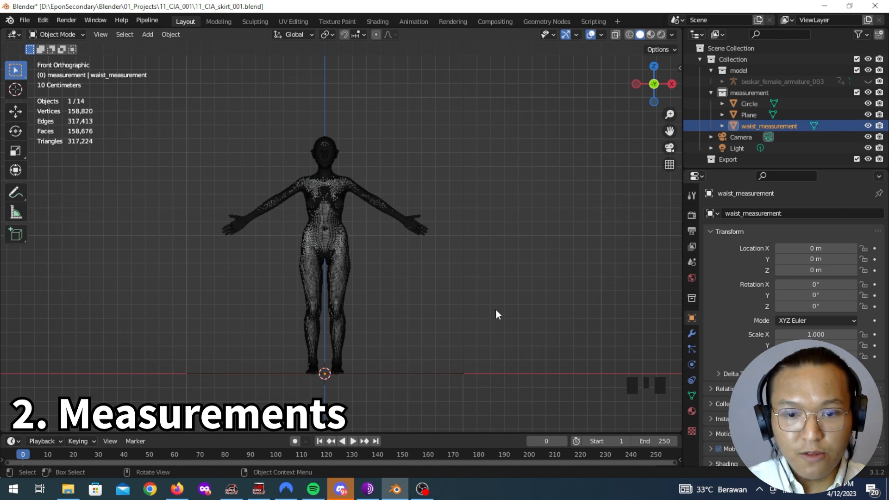
Step: Raise the waist_measurement circle along Z to the model's navel, at a height of about 1.05 m
key("g")
key("z")
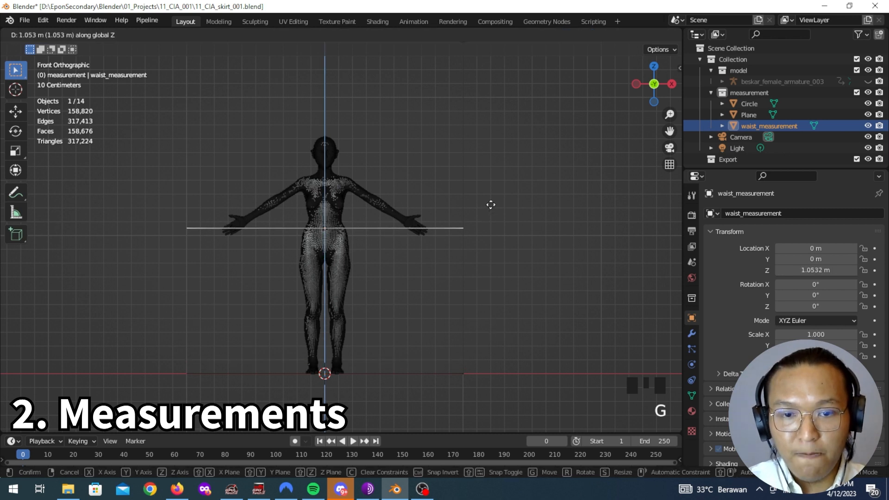
left_click(490, 204)
scroll(482, 207, "up", 7)
middle_click_drag(473, 208, 446, 234, "shift")
scroll(448, 237, "up", 4)
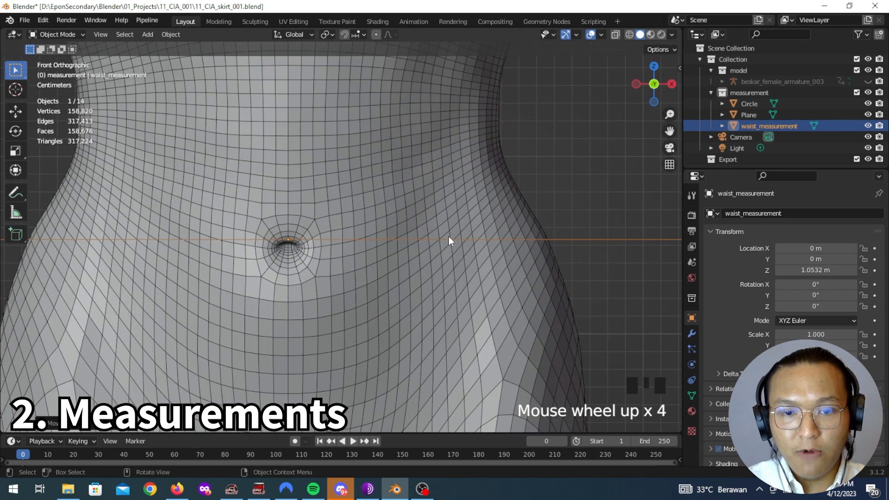
key("g")
left_click(451, 242)
Step: Scale down all vertices of the waist circle in Edit Mode so it surrounds the torso more closely, and return to Object Mode
scroll(453, 242, "down", 6)
middle_click_drag(454, 241, 540, 292)
key("Tab")
key("a")
key("s")
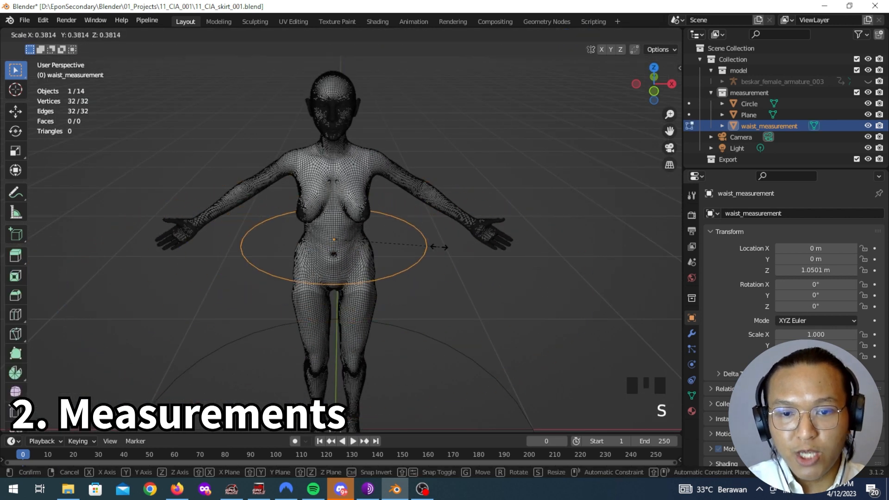
left_click(417, 246)
middle_click_drag(411, 244, 440, 250)
scroll(366, 245, "up", 4)
middle_click_drag(357, 246, 396, 243)
key("Tab")
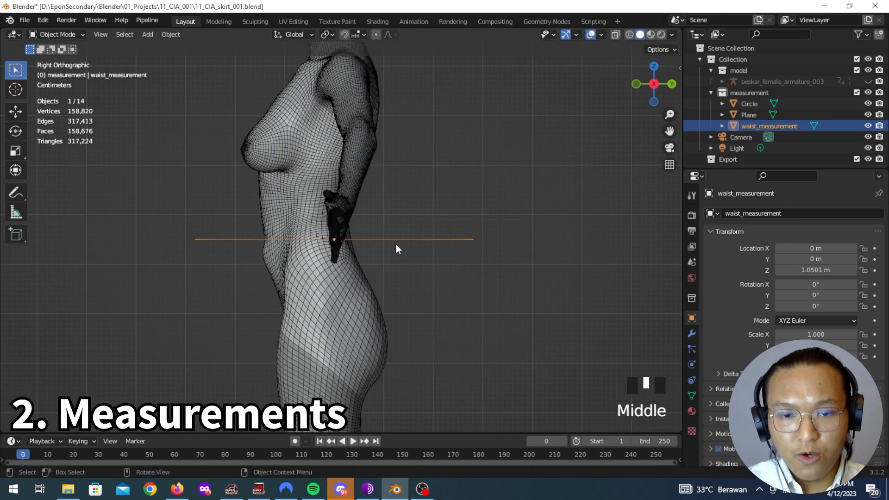
Step: Move the waist circle about -0.065 m along Y to centre it around the waist in the side view
key("g")
key("y")
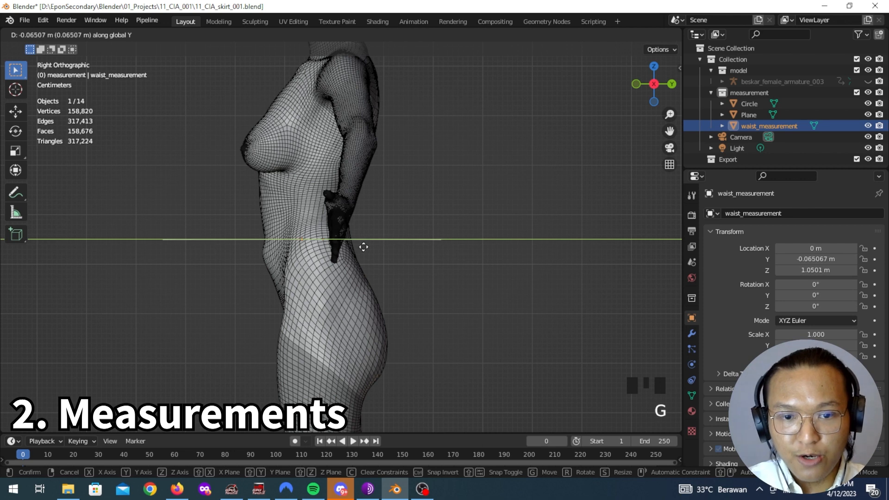
left_click(364, 247)
middle_click_drag(294, 285, 385, 257)
scroll(386, 257, "down", 3)
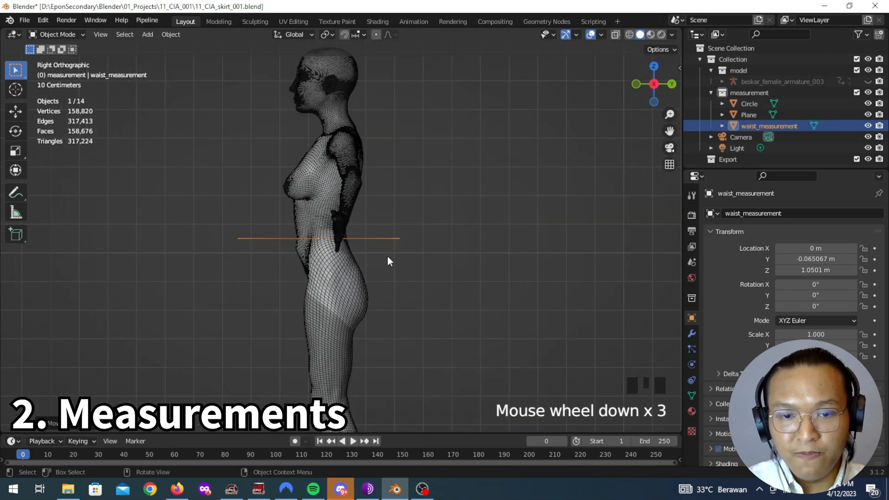
scroll(411, 209, "up", 1)
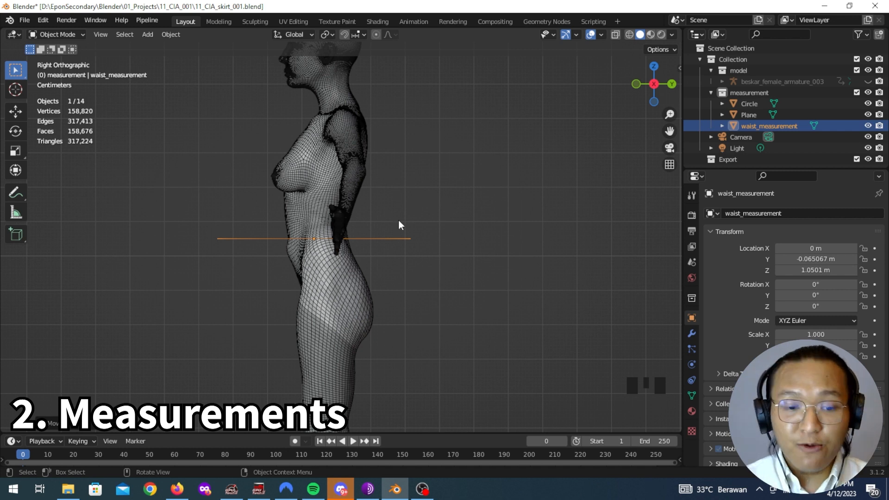
Step: Switch to Firefox, look through the YouTube Studio video list for the A Tailor's Approach to Cloth Sewing in Blender series, and return to Blender
left_click(177, 488)
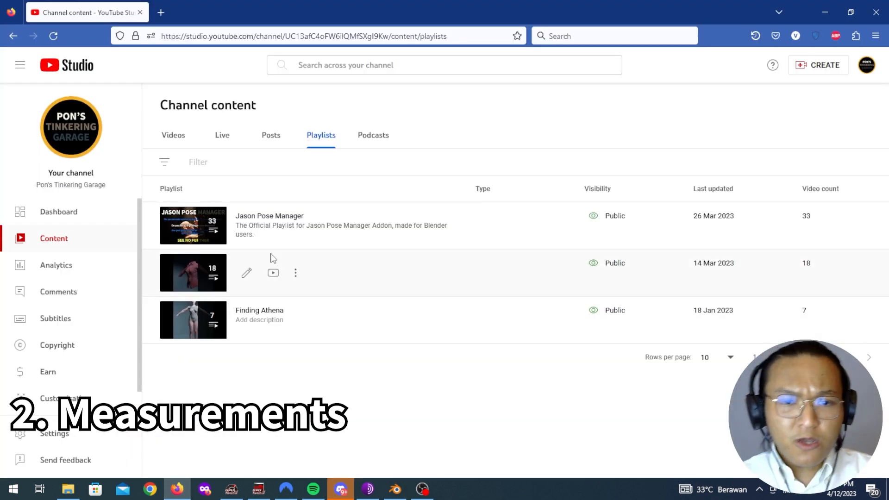
left_click(65, 235)
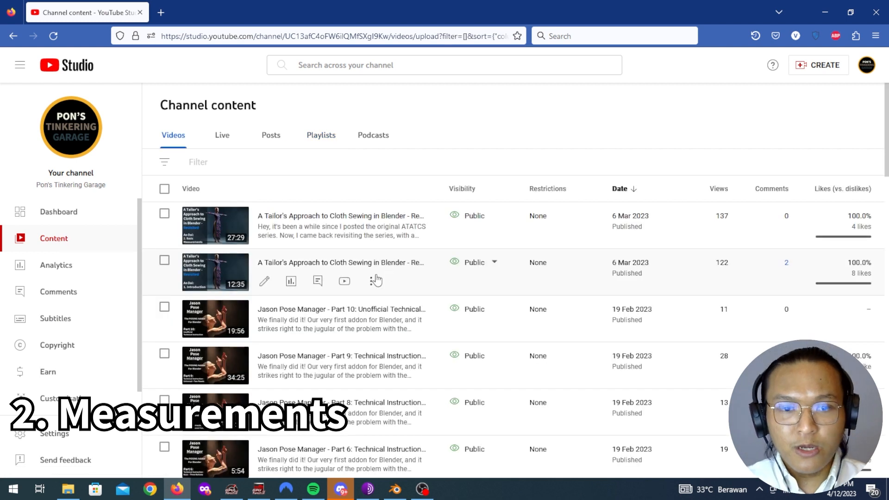
scroll(435, 301, "down", 5)
scroll(436, 301, "up", 5)
scroll(437, 308, "down", 5)
scroll(438, 308, "down", 15)
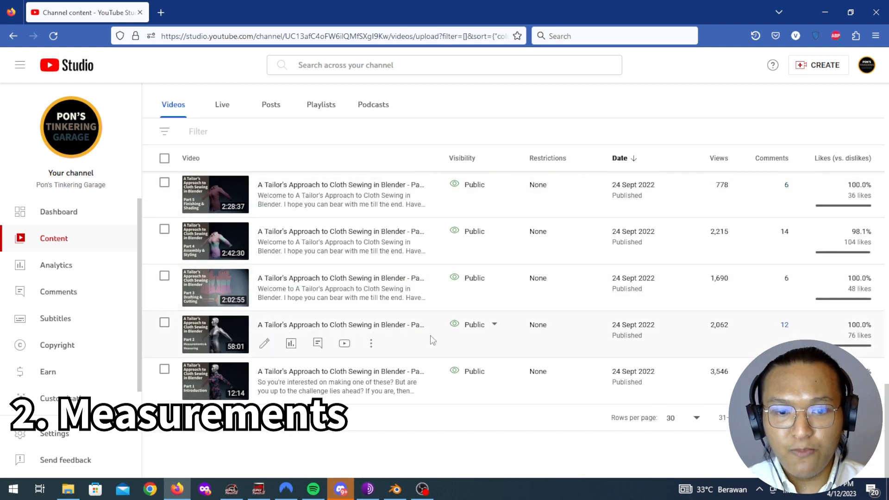
scroll(397, 318, "up", 20)
scroll(397, 317, "down", 5)
scroll(396, 318, "down", 10)
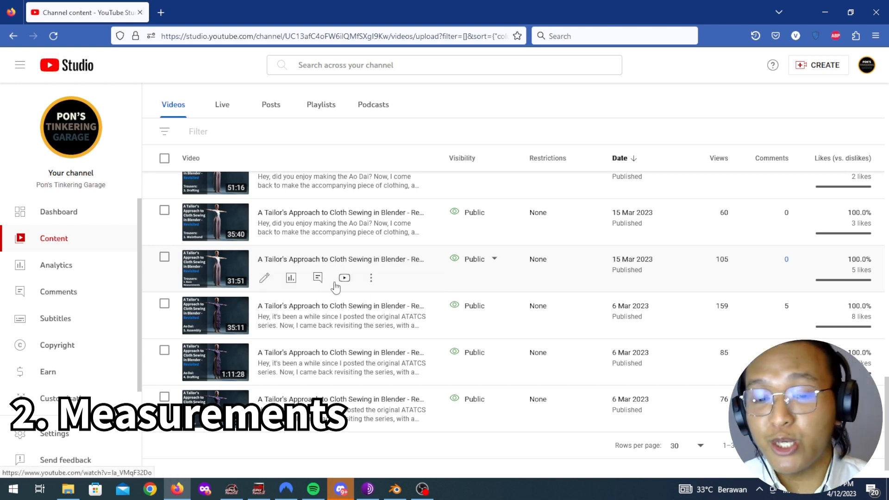
mouse_move(395, 488)
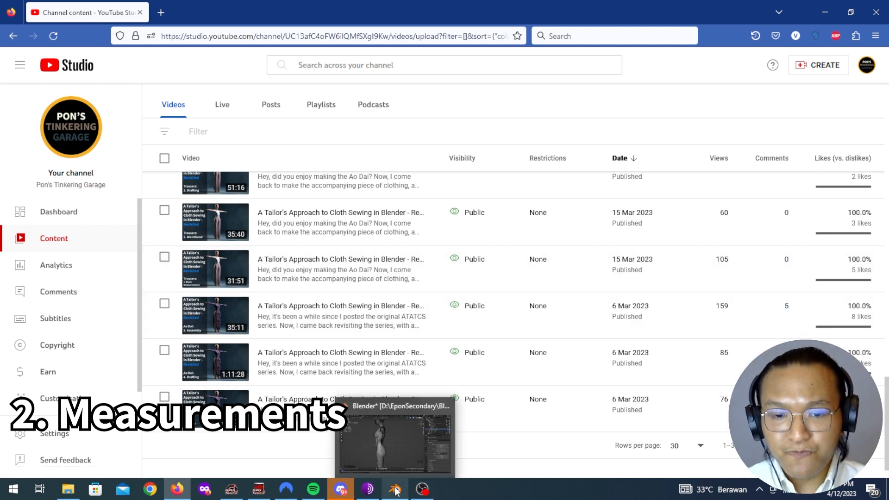
left_click(396, 435)
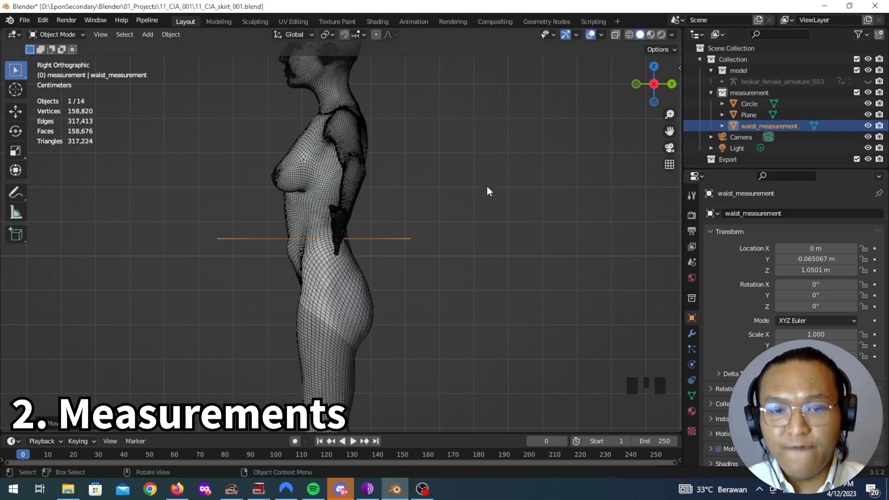
scroll(487, 186, "up", 5)
middle_click_drag(487, 189, 506, 212, "shift")
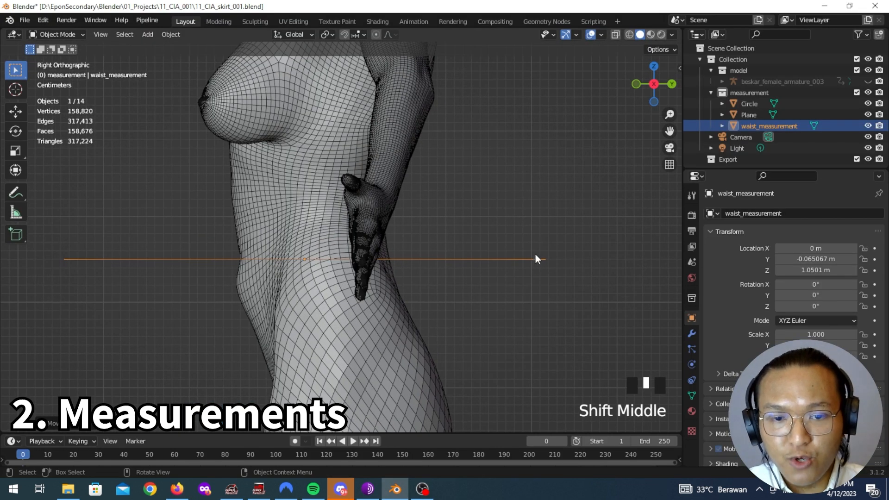
key("r")
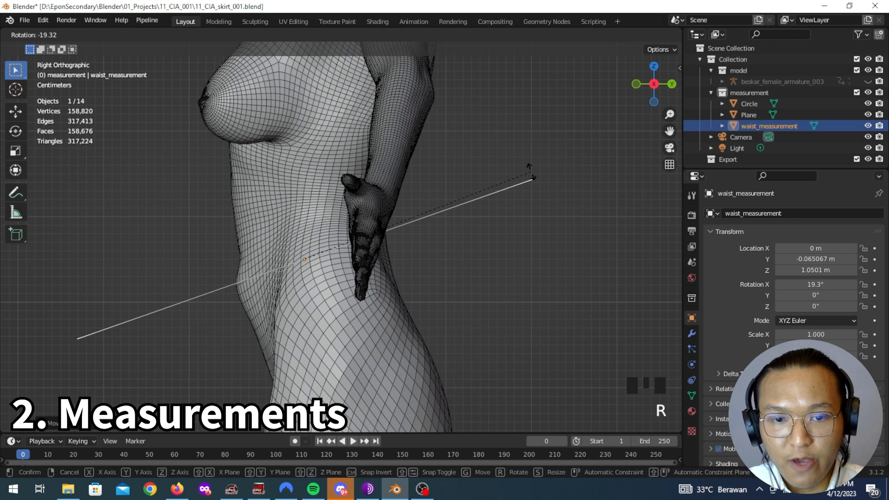
key("Escape")
Step: Annotate the waistline on the body's side with freehand strokes, rising from the front of the waist to the side and continuing across to the back
left_click(343, 197)
middle_click_drag(327, 199, 342, 237, "shift")
scroll(342, 239, "up", 5)
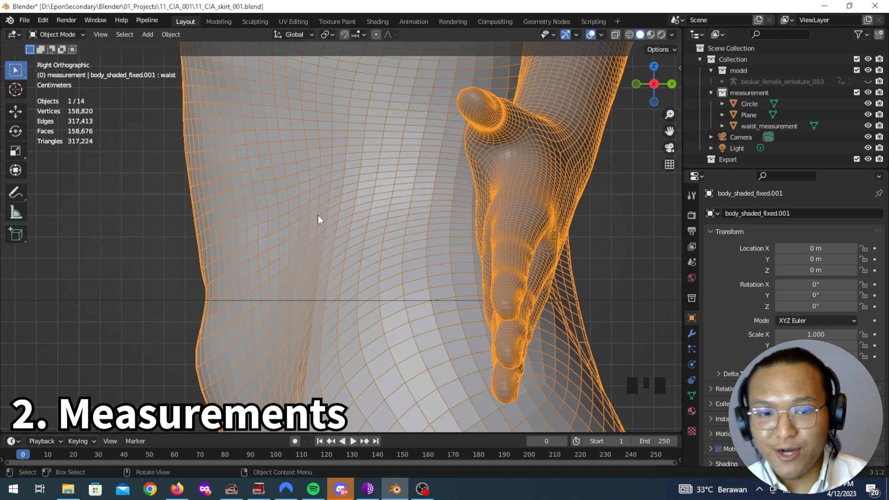
key("n")
key("n")
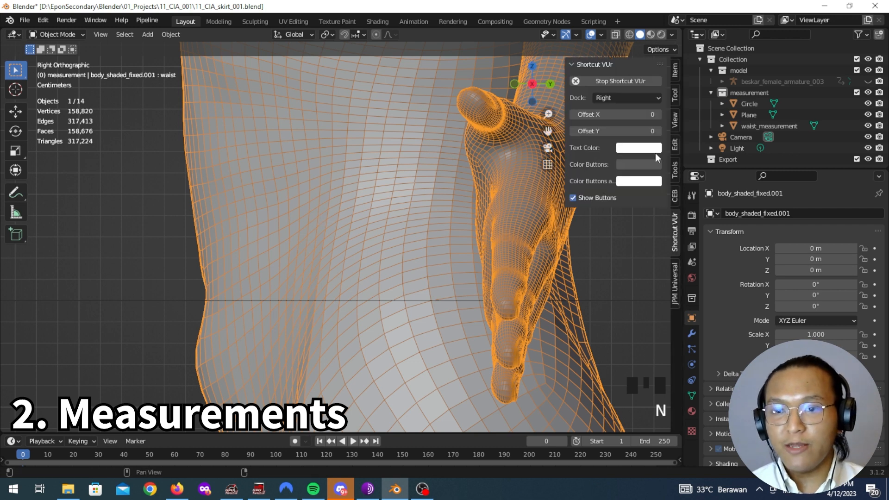
left_click(15, 192)
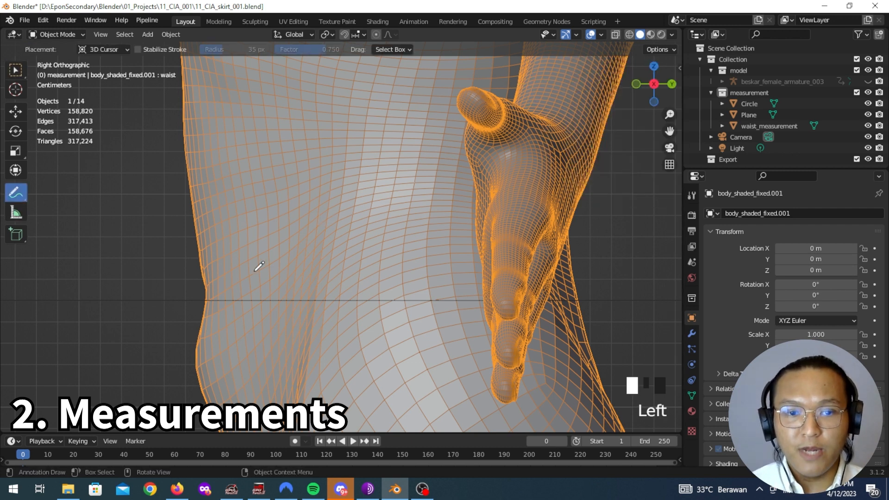
left_click_drag(203, 303, 205, 277)
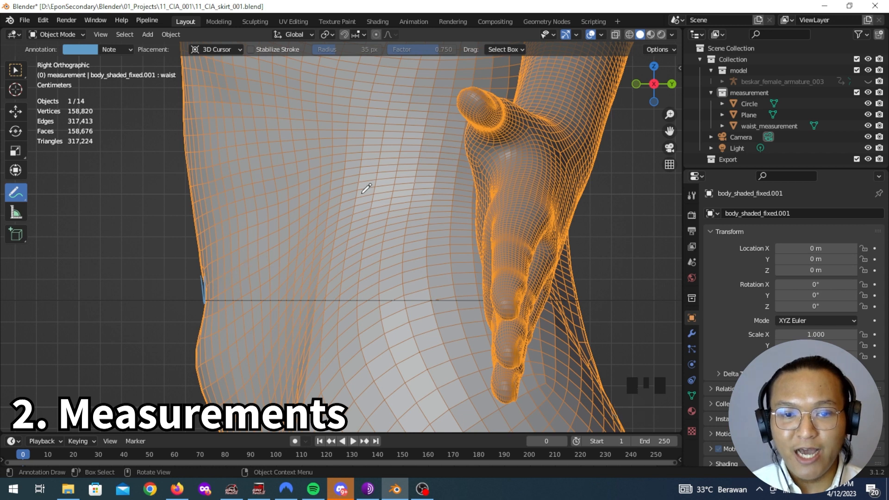
mouse_move(198, 293)
left_mouse_down()
mouse_move(306, 214)
mouse_move(354, 203)
left_mouse_up()
left_click_drag(254, 261, 356, 200)
left_click_drag(200, 291, 366, 191)
left_click_drag(199, 292, 375, 187)
left_click_drag(204, 286, 370, 188)
left_click_drag(188, 298, 380, 181)
left_click_drag(206, 283, 385, 178)
left_click_drag(189, 304, 387, 178)
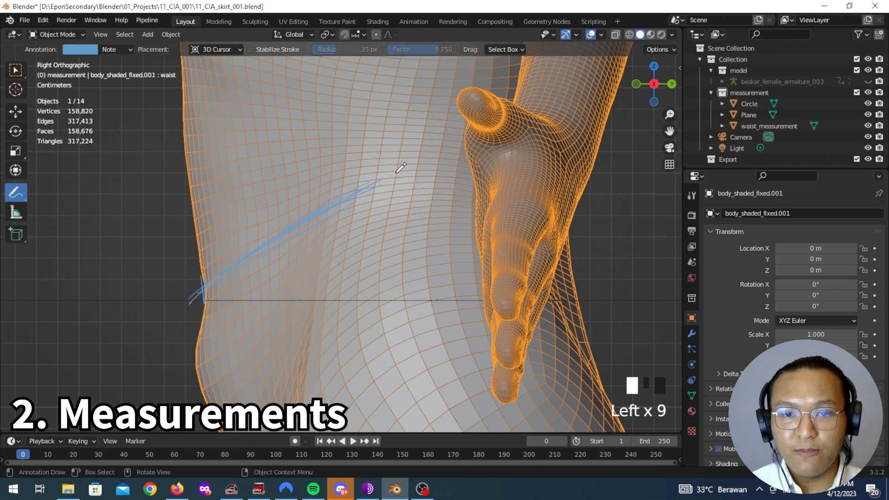
left_click_drag(303, 228, 416, 176)
left_click_drag(349, 199, 442, 184)
left_click_drag(207, 286, 371, 187)
left_click_drag(268, 243, 420, 174)
left_click_drag(206, 285, 357, 197)
left_click_drag(192, 296, 385, 175)
left_click_drag(227, 278, 391, 176)
mouse_move(204, 287)
left_mouse_down()
mouse_move(392, 185)
mouse_move(361, 189)
mouse_move(510, 183)
left_mouse_up()
mouse_move(382, 192)
left_mouse_down()
mouse_move(514, 194)
mouse_move(528, 182)
left_mouse_up()
mouse_move(391, 185)
left_mouse_down()
mouse_move(535, 181)
mouse_move(507, 185)
left_mouse_up()
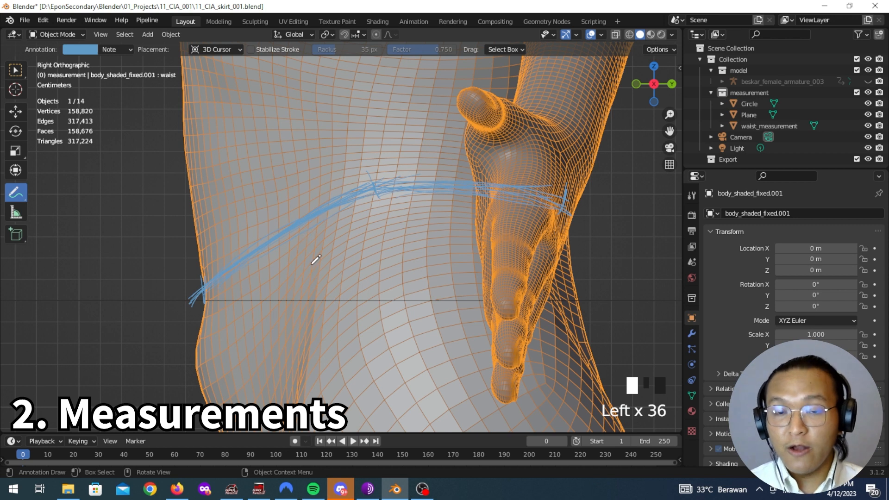
left_click(15, 70)
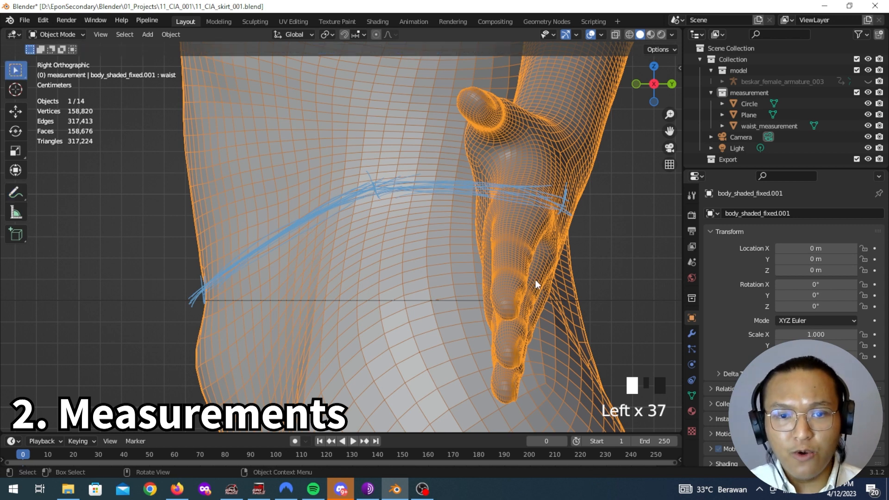
Step: Select the waist_measurement circle and set its X rotation to 30°
scroll(351, 252, "down", 4)
mouse_move(351, 253)
middle_mouse_down()
mouse_move(452, 257)
mouse_move(360, 241)
mouse_move(446, 254)
mouse_move(411, 287)
mouse_move(331, 264)
mouse_move(332, 275)
middle_mouse_up()
left_click(420, 258)
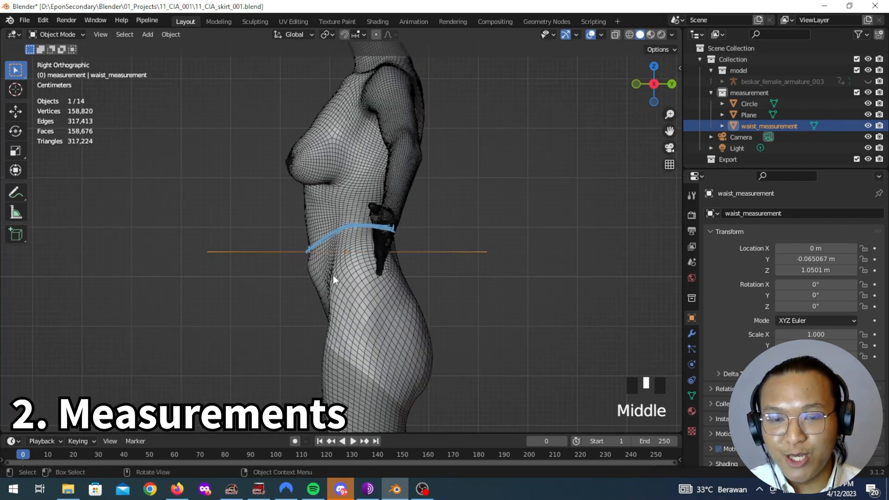
scroll(370, 277, "up", 3)
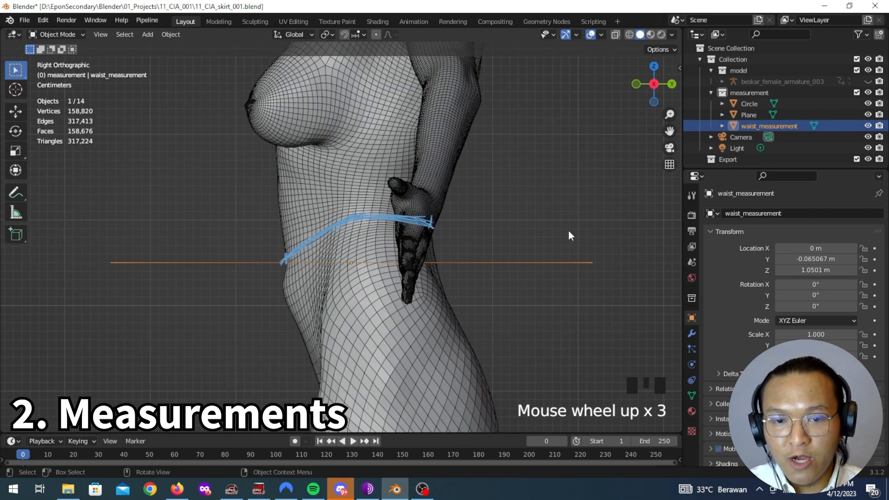
key("r")
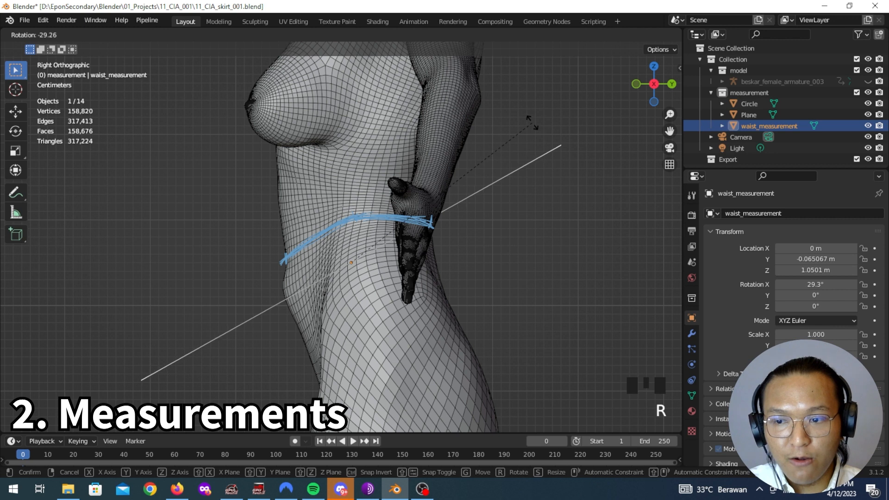
left_click(530, 118)
left_click(819, 284)
type("30")
key("Return")
Step: Move the tilted waist circle up to a Z height of about 1.10 m so it meets the front of the annotated waistline
key("g")
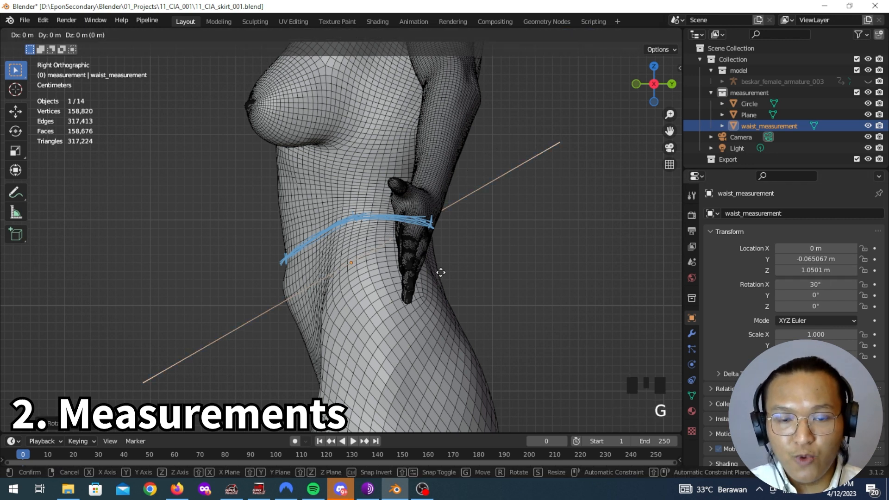
left_click(441, 228)
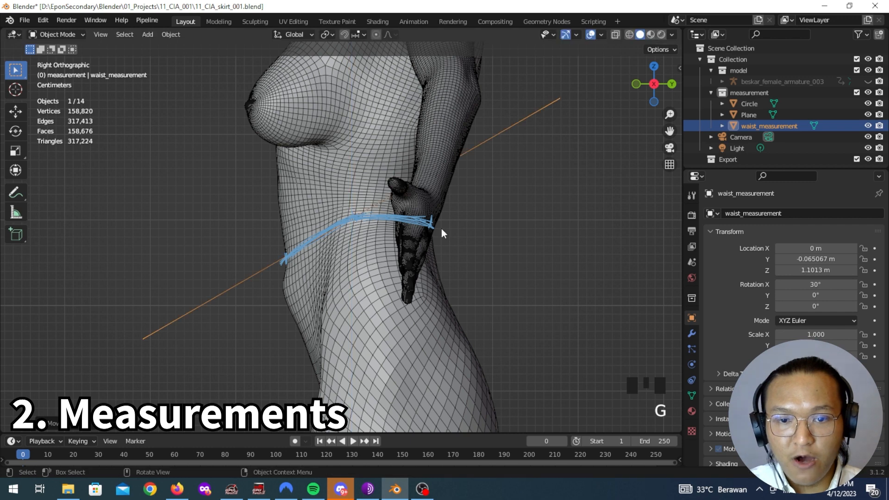
scroll(361, 227, "up", 3)
scroll(361, 226, "up", 3)
scroll(254, 288, "down", 3)
middle_click_drag(254, 288, 254, 266)
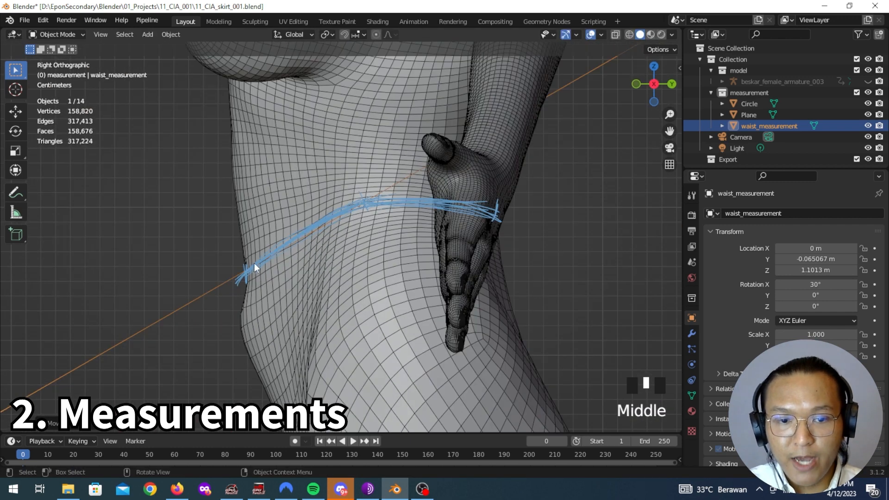
Step: Add a Shrinkwrap modifier to the waist circle targeting body_shaded_fixed.001, with the Project wrap method and the Negative direction enabled
left_click(693, 333)
left_click(807, 214)
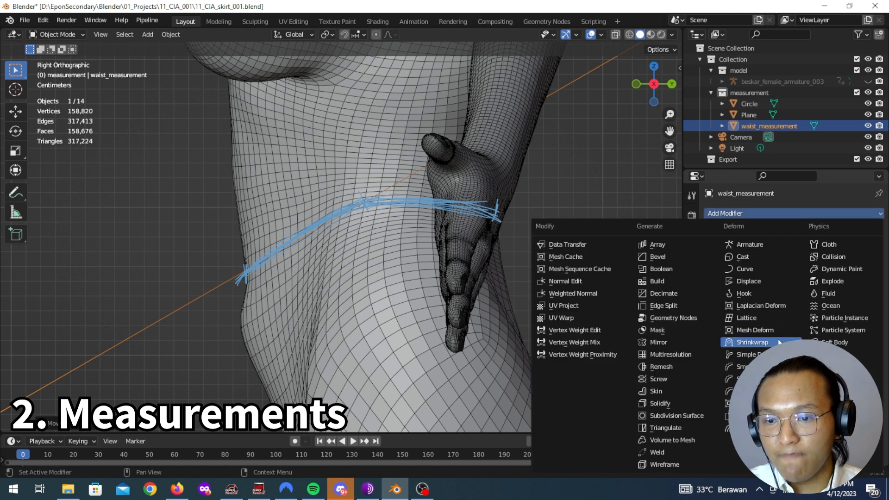
left_click(760, 342)
left_click(863, 274)
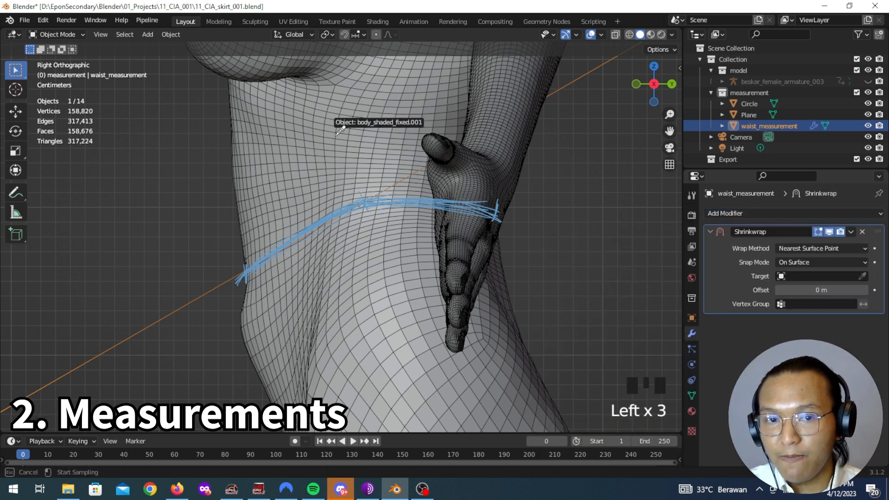
left_click(332, 115)
left_click_drag(826, 249, 822, 273)
left_click(779, 316)
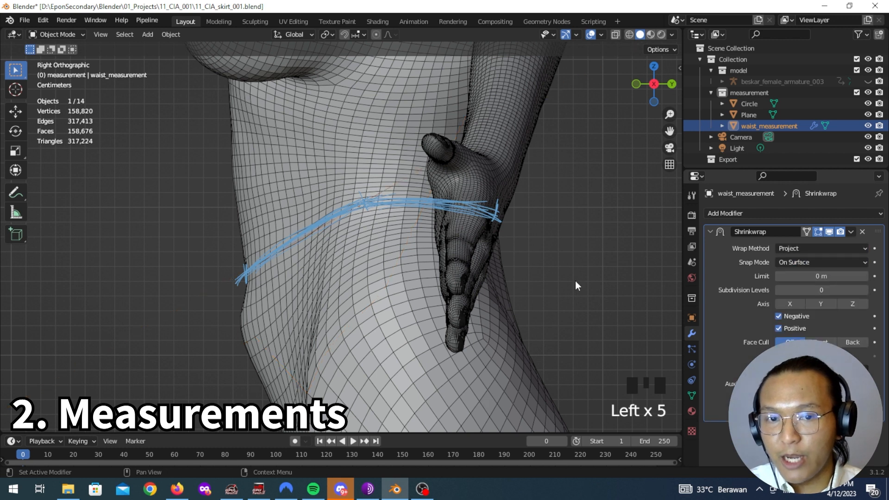
Step: Nudge the shrinkwrapped waist circle so that its front end meets the annotated waistline on the front of the body
scroll(417, 264, "down", 6)
left_click_drag(799, 169, 804, 140)
middle_click_drag(370, 206, 370, 225)
scroll(487, 237, "up", 4)
left_click(398, 189)
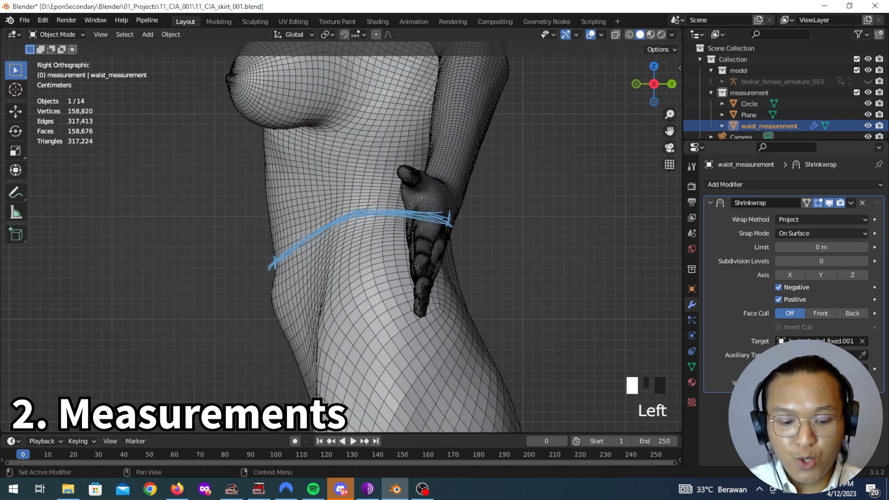
key("m")
middle_click_drag(366, 285, 394, 257)
scroll(304, 278, "up", 4)
scroll(386, 260, "up", 5)
scroll(386, 259, "up", 4)
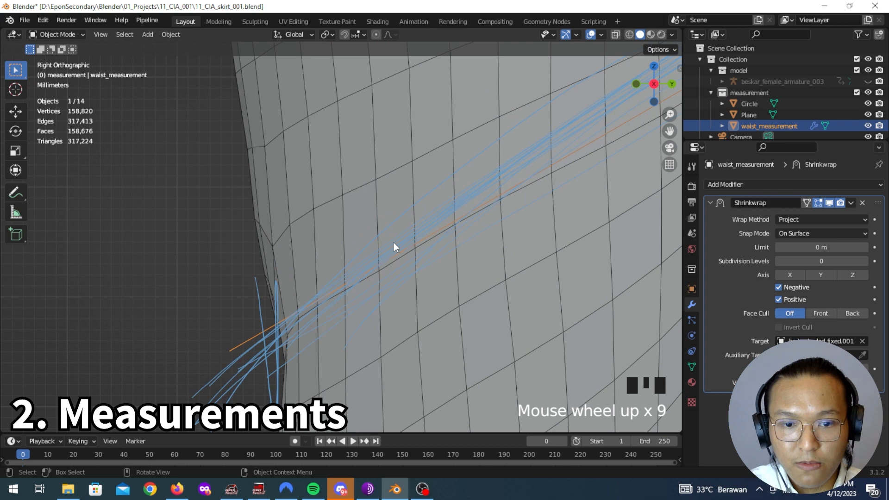
key("g")
left_click(400, 248)
Step: Examine how the waist circle wraps the body compared with the annotated waistline from the side and the back
middle_click_drag(400, 248, 545, 198)
scroll(438, 285, "down", 2)
scroll(458, 292, "down", 4)
scroll(407, 301, "down", 3)
scroll(438, 285, "up", 3)
scroll(455, 285, "up", 2)
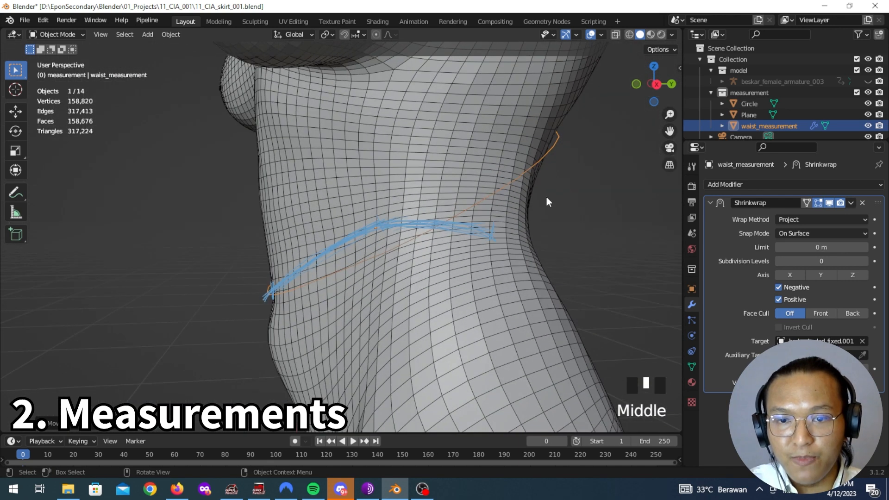
scroll(472, 228, "down", 4)
middle_click_drag(460, 229, 353, 236)
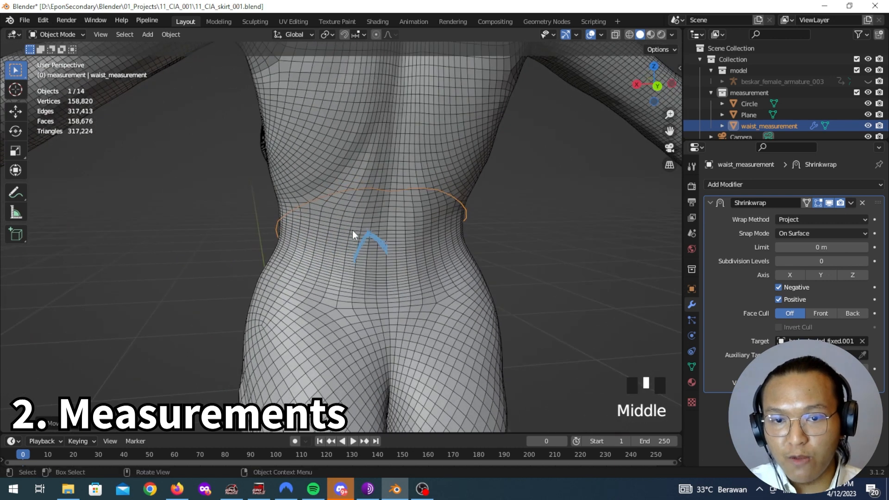
middle_click_drag(461, 211, 350, 195)
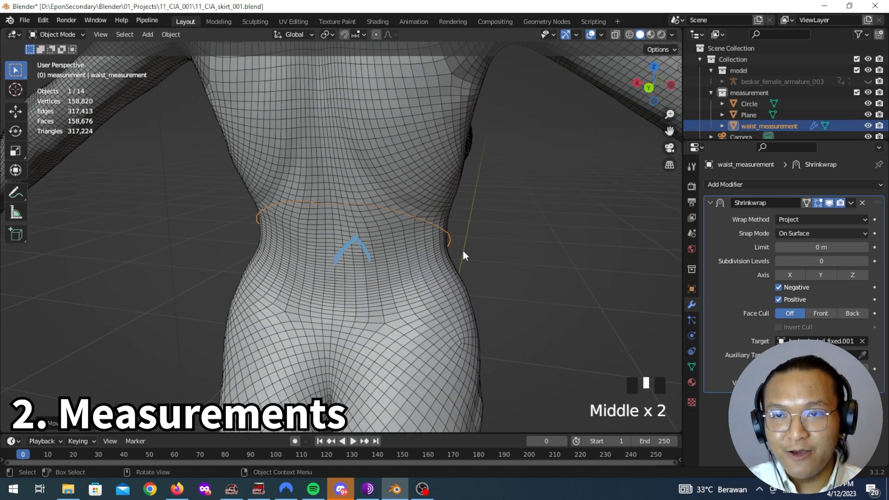
middle_click_drag(342, 263, 457, 265)
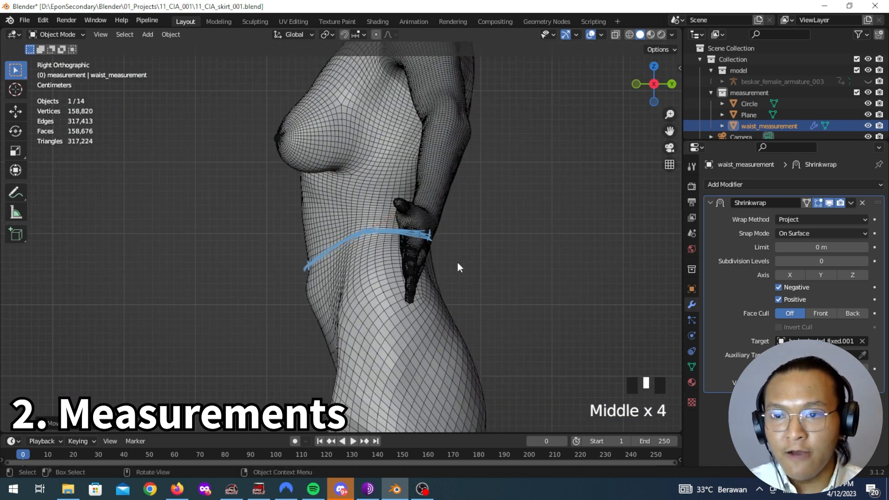
Step: Apply the waist circle's Shrinkwrap modifier and open its vertices for editing with X-ray enabled
left_click(851, 203)
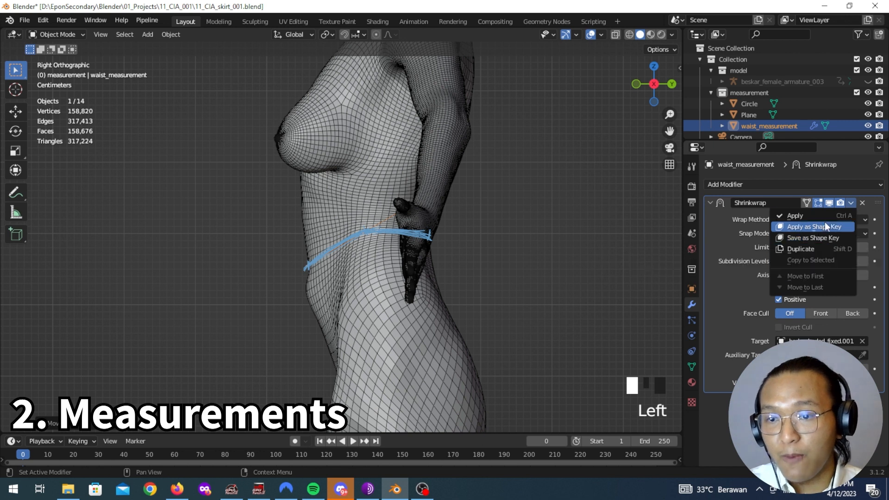
left_click(820, 215)
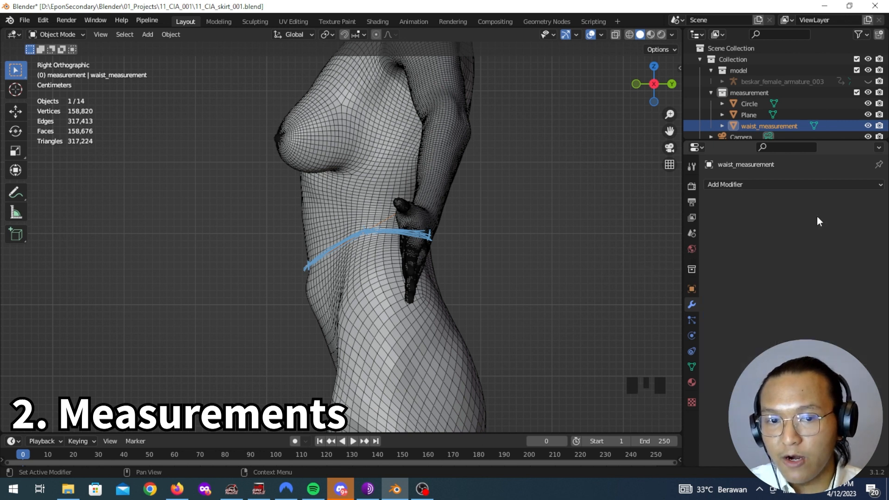
middle_click_drag(392, 220, 453, 250)
key("Tab")
key("1")
scroll(454, 250, "up", 4)
scroll(454, 250, "up", 2)
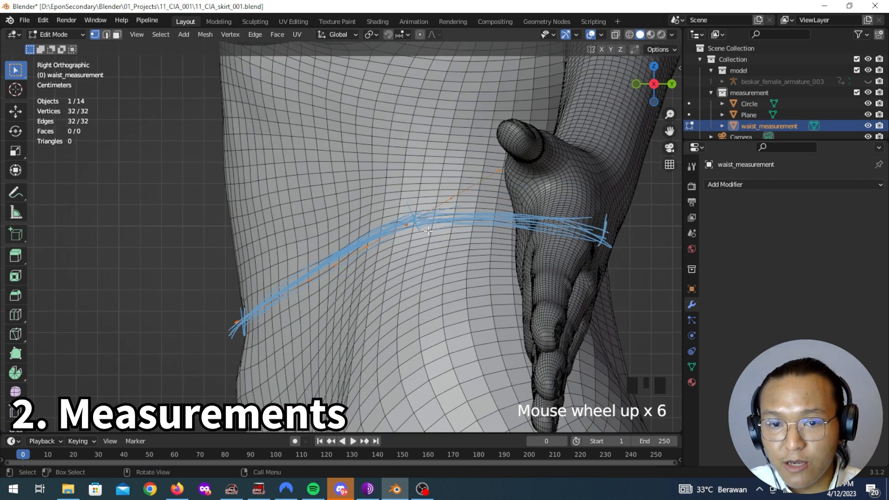
left_click(618, 35)
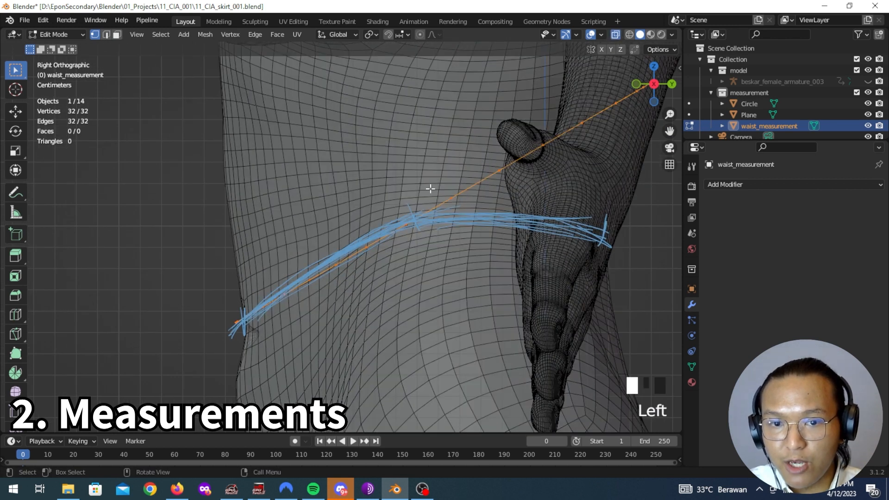
left_click(414, 225)
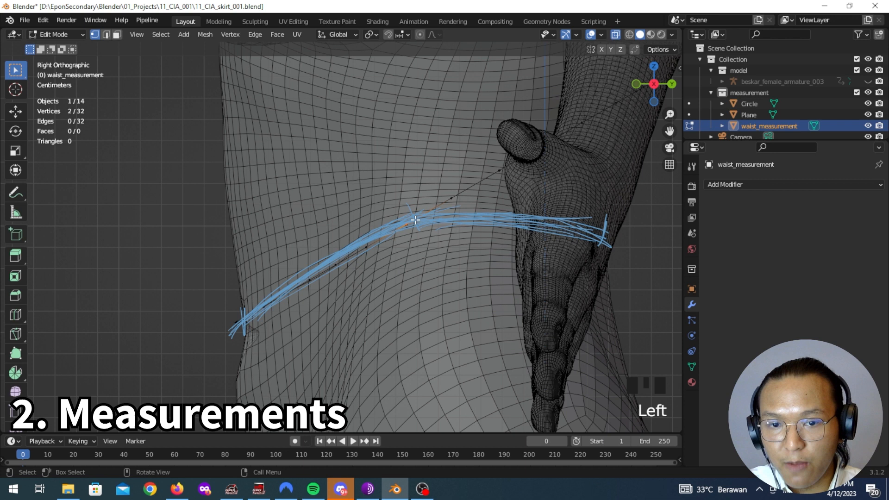
scroll(416, 221, "down", 2)
middle_click_drag(421, 211, 389, 201, "shift")
left_click(385, 211)
key("2")
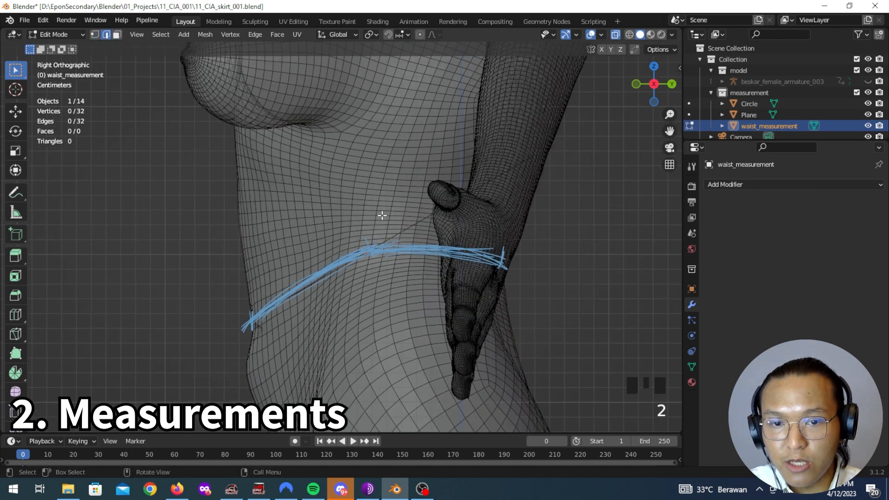
left_click_drag(421, 166, 491, 226, "shift")
left_click_drag(459, 124, 588, 230, "shift")
left_click_drag(460, 111, 495, 162, "shift")
middle_click_drag(477, 229, 454, 252)
Step: Select the two side vertices of the waist circle at the bend of the annotated waistline and snap the 3D cursor to them
key("1")
left_click(381, 267)
middle_click_drag(382, 267, 373, 254, "alt")
left_click_drag(358, 246, 369, 259)
key("shift+s")
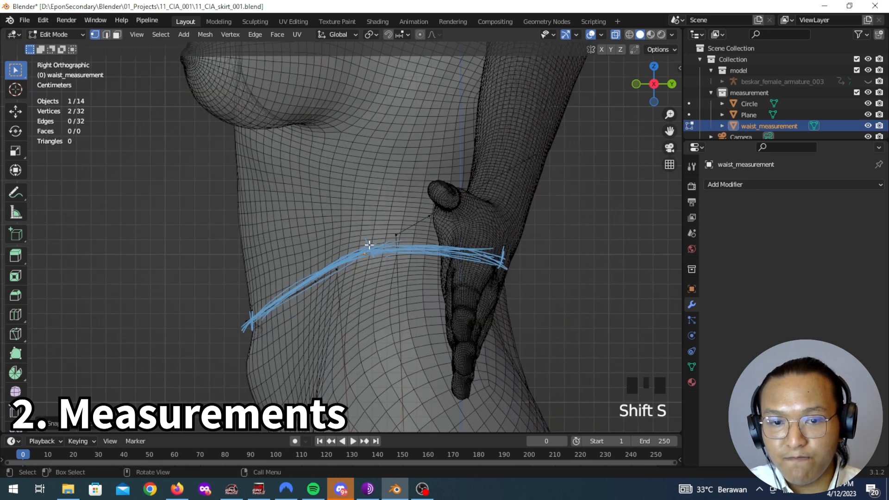
scroll(384, 257, "down", 3)
key("ctrl+z")
key("shift+s")
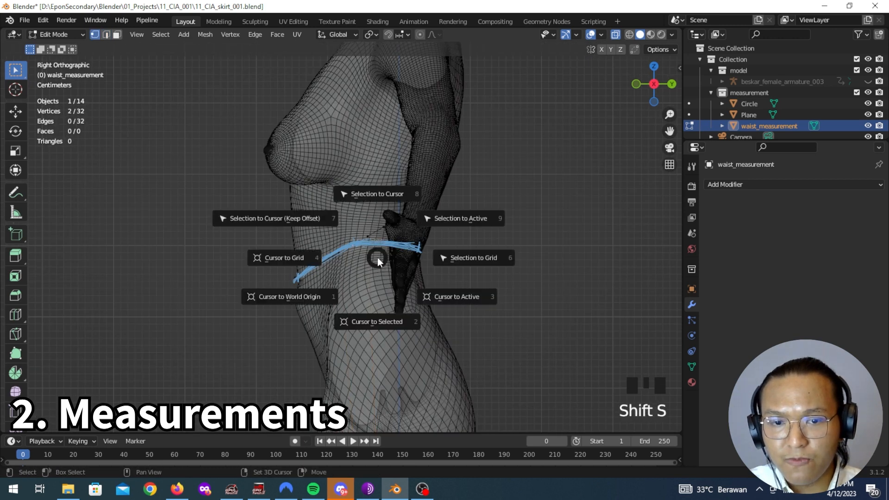
left_click(366, 309)
middle_click_drag(376, 285, 394, 301)
scroll(393, 300, "up", 3)
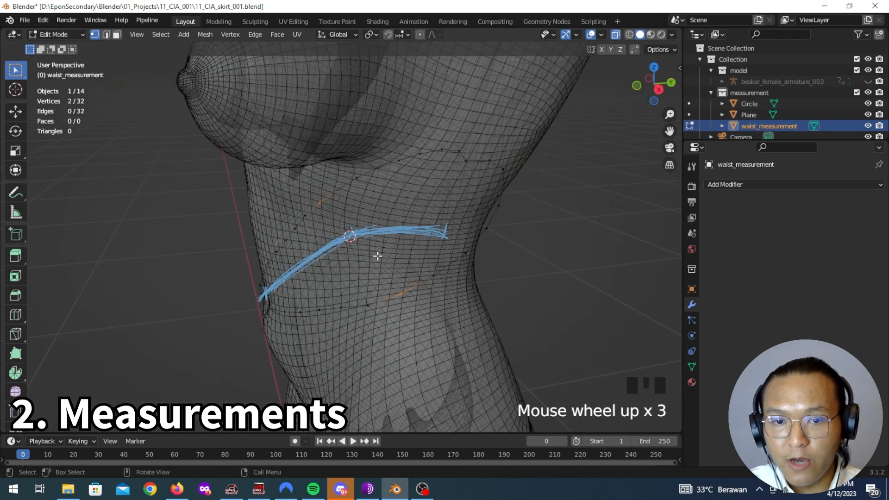
middle_click_drag(378, 256, 343, 226)
middle_click_drag(384, 289, 176, 76)
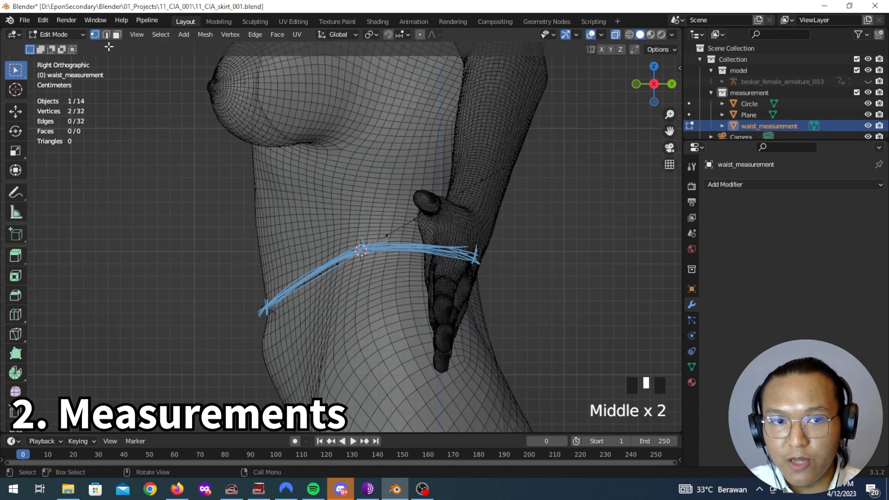
Step: Set the pivot point to 3D Cursor and select all edges of the waist circle's back half
left_click(378, 37)
left_click(388, 58)
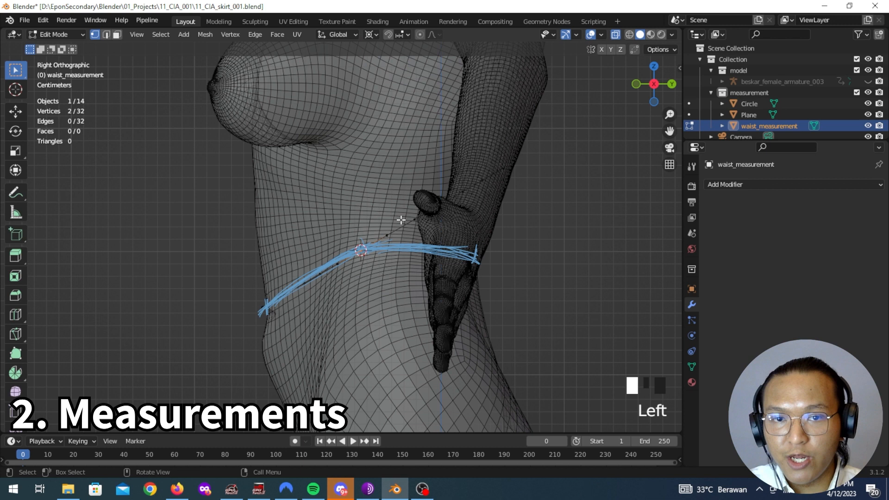
key("2")
left_click(496, 238)
left_click(372, 232, "shift")
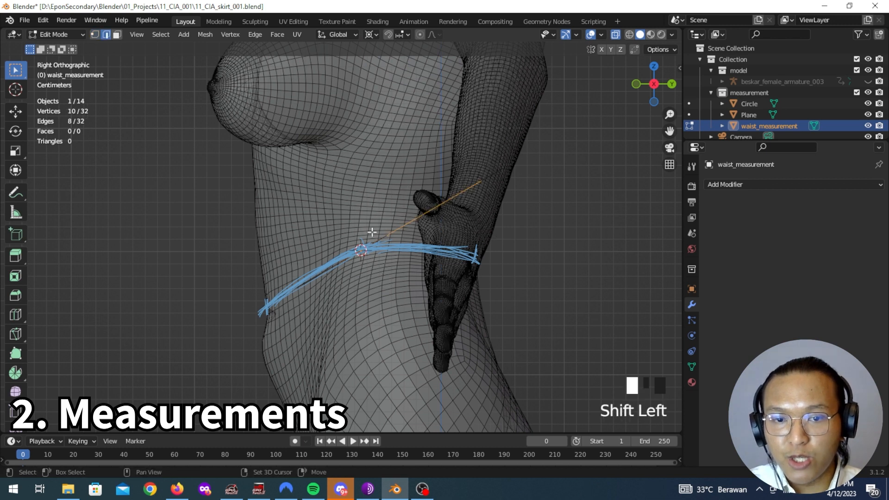
left_click(486, 237, "shift")
middle_click_drag(486, 238, 506, 181)
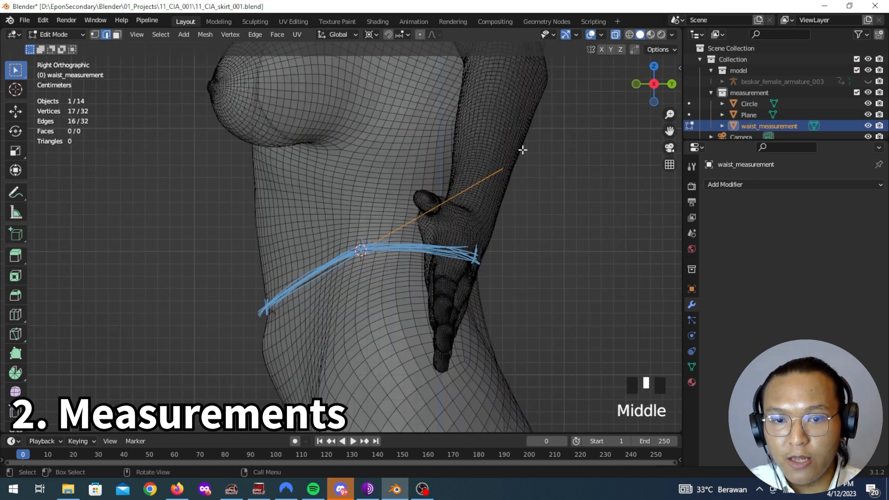
Step: Rotate the back half of the waist circle by 30° around the 3D cursor to level it, and return to Object Mode
key("r")
left_click(587, 240)
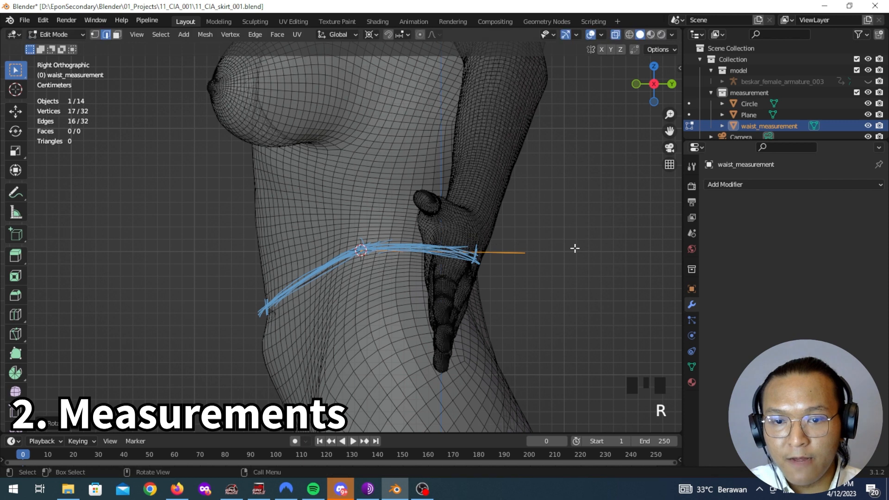
left_click(691, 319)
left_click(693, 303)
left_click(691, 289)
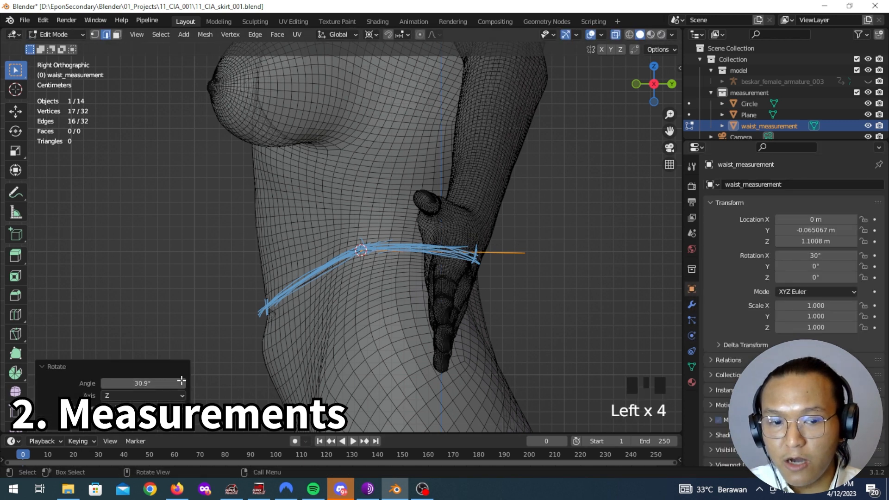
left_click(144, 383)
type("30")
key("Return")
middle_click_drag(458, 301, 560, 291)
scroll(525, 283, "down", 3)
middle_click_drag(377, 286, 306, 285)
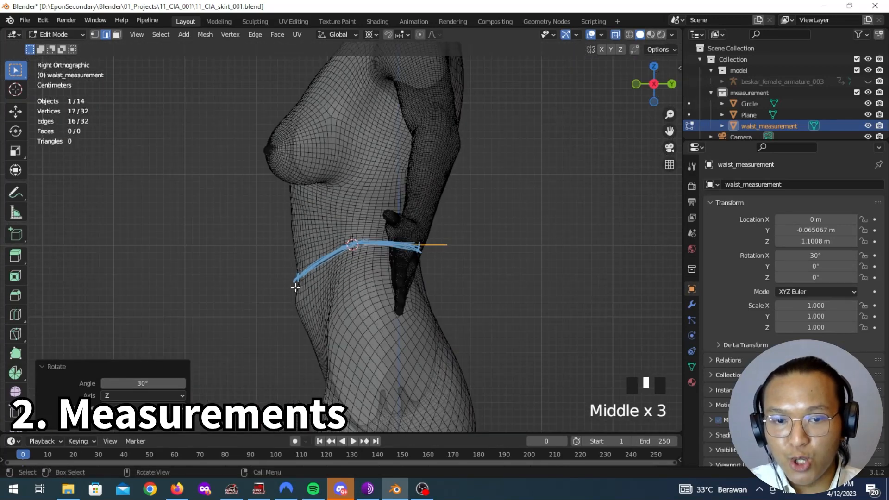
middle_click_drag(463, 245, 676, 321)
key("Tab")
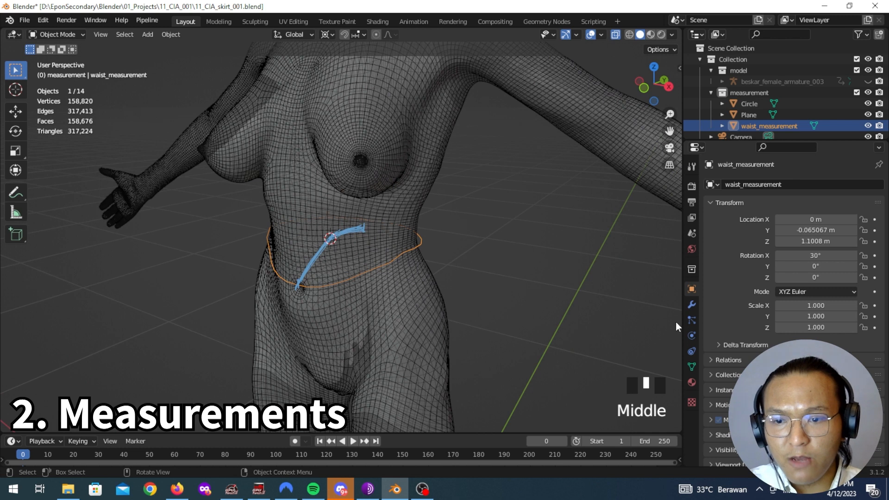
Step: Add a new Shrinkwrap modifier to the waist circle targeting body_shaded_fixed.001, using the Project wrap method with Negative enabled
left_click(692, 303)
left_click(754, 184)
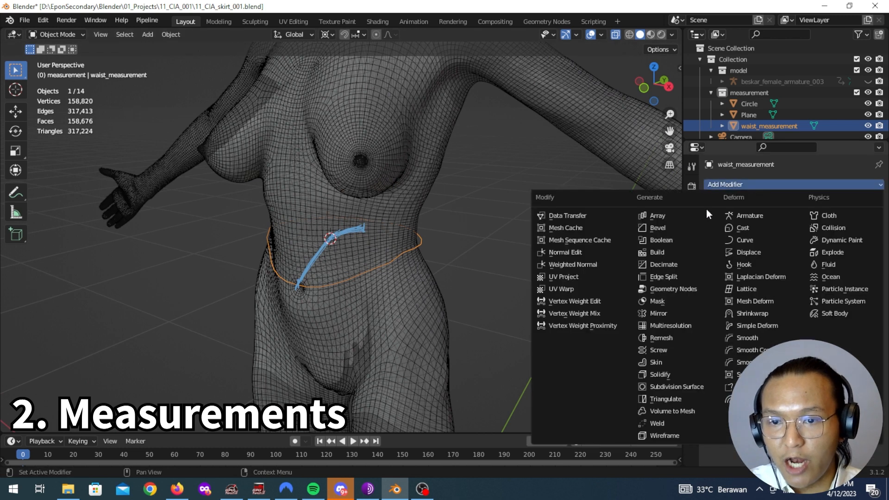
left_click(752, 313)
left_click(859, 249)
left_click(445, 273)
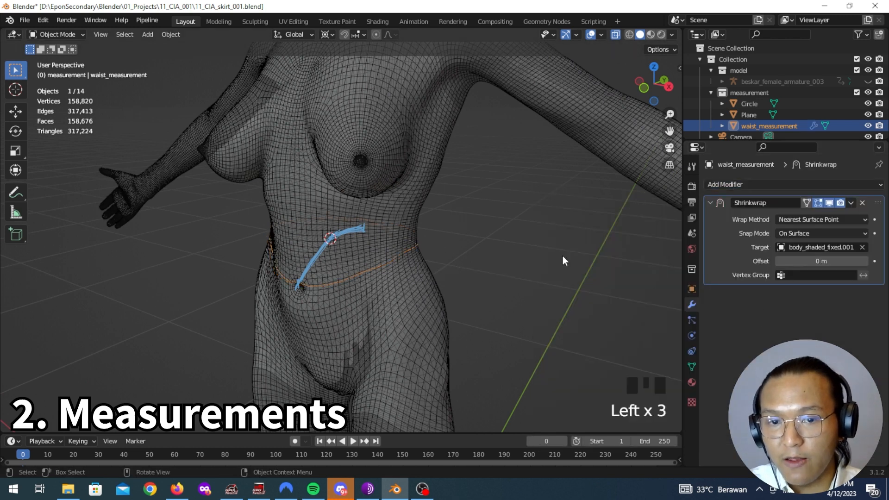
left_click(808, 218)
left_click(807, 240)
left_click(813, 236)
left_click(796, 288)
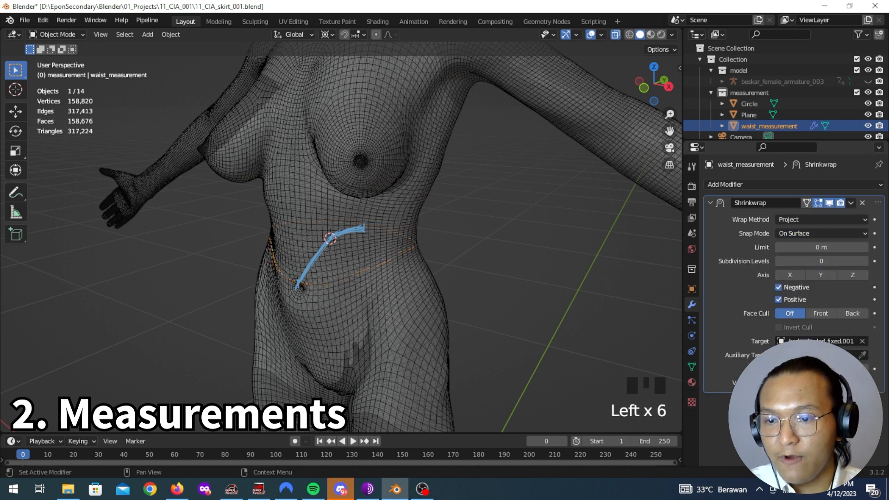
Step: Set the Shrinkwrap offset to 1 cm and apply the modifier to the waist circle
left_click(821, 369)
type("1cm")
key("Return")
middle_click_drag(522, 309, 409, 271)
left_click(850, 204)
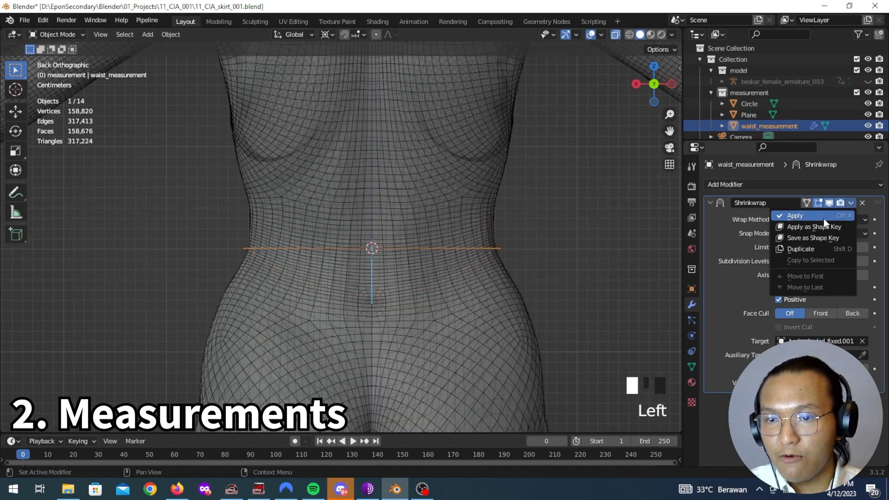
left_click(823, 216)
scroll(347, 265, "down", 2)
middle_click_drag(346, 265, 477, 271)
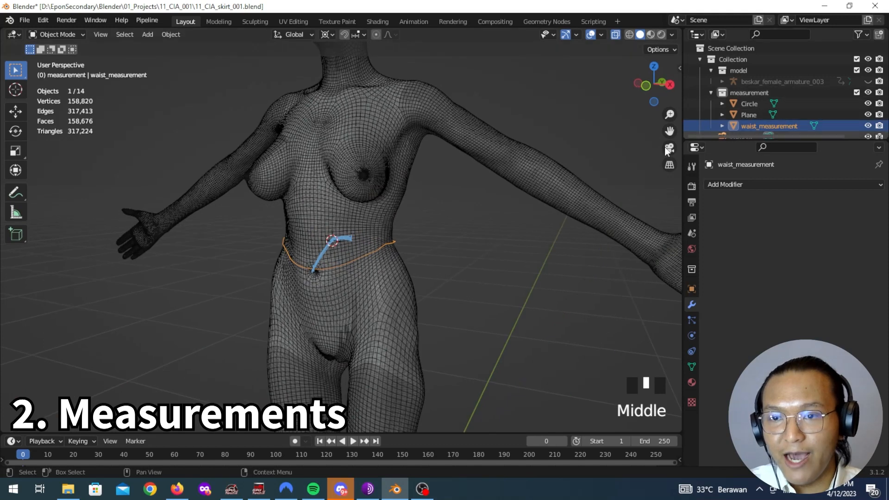
middle_click_drag(324, 290, 384, 298)
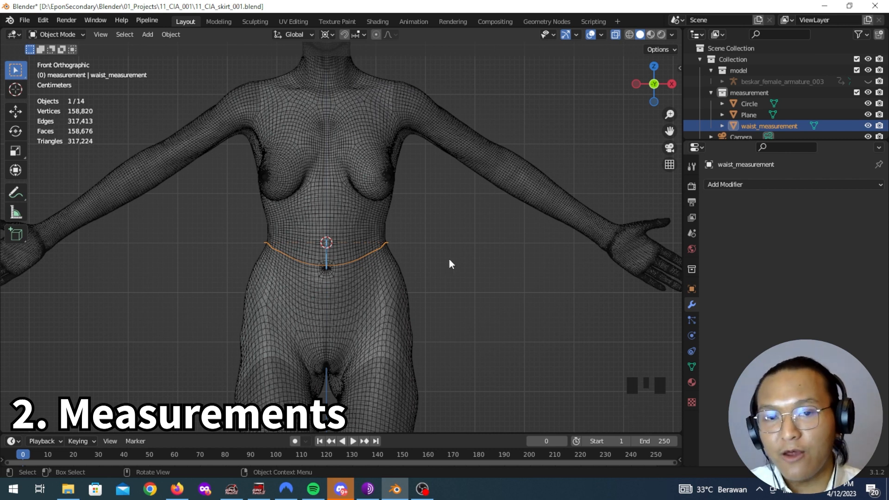
Step: Duplicate the Plane line in place, hide the original, and rename the copy as skirt_length
scroll(787, 108, "down", 4)
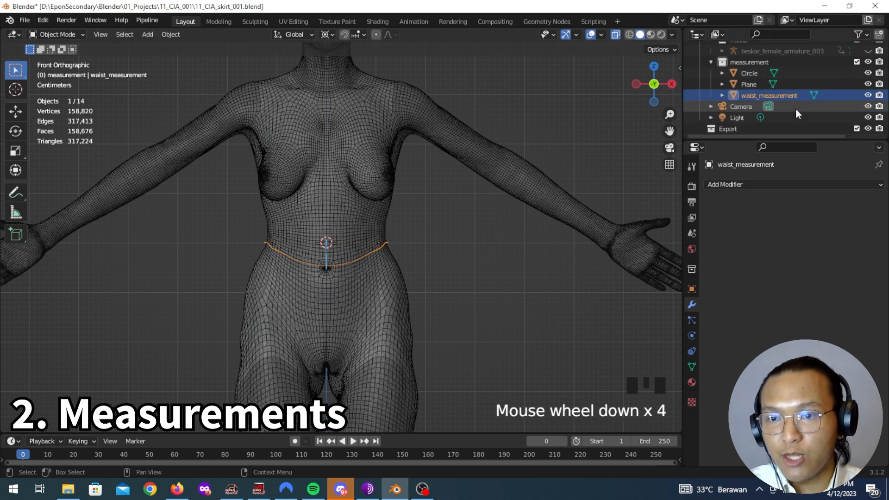
left_click(749, 84)
scroll(411, 316, "down", 7)
middle_click_drag(410, 316, 427, 263, "shift")
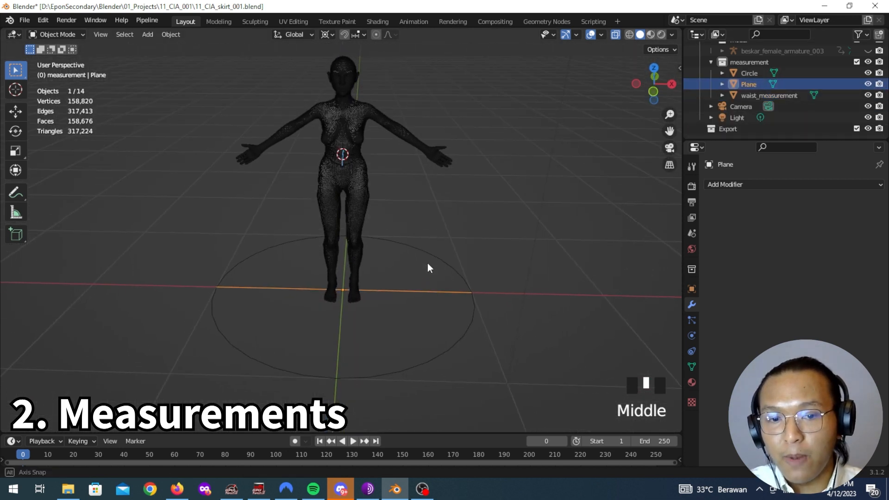
middle_click_drag(321, 312, 297, 347)
key("shift+d")
left_click(868, 84)
double_click(762, 94)
type("sk")
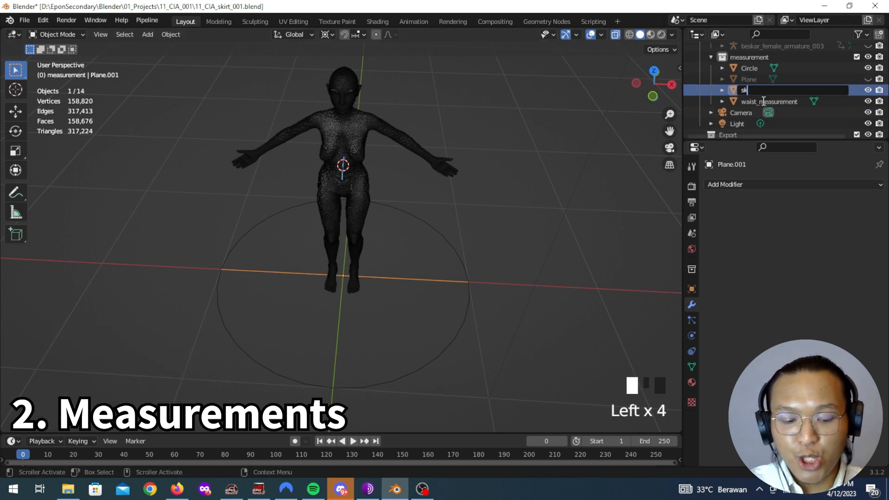
key("Return")
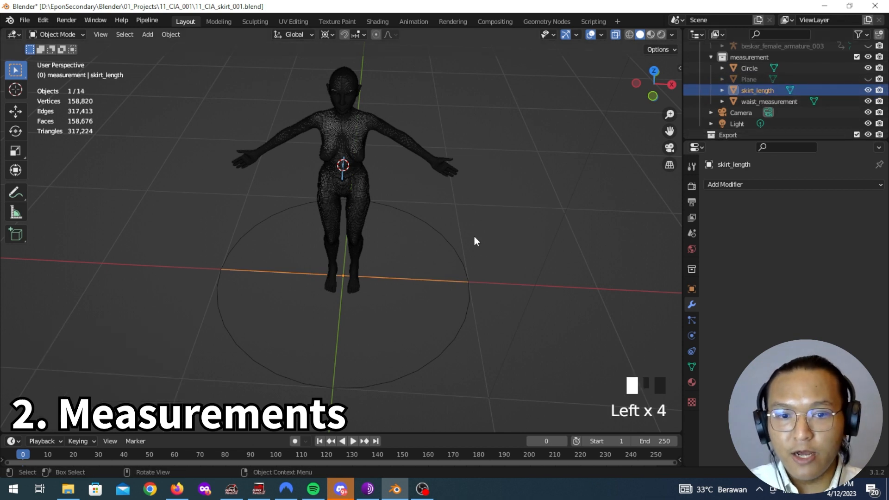
Step: Snap the 3D cursor to the skirt_length line's end vertex on the negative X side and set the object's origin there
key("Tab")
left_click(222, 269)
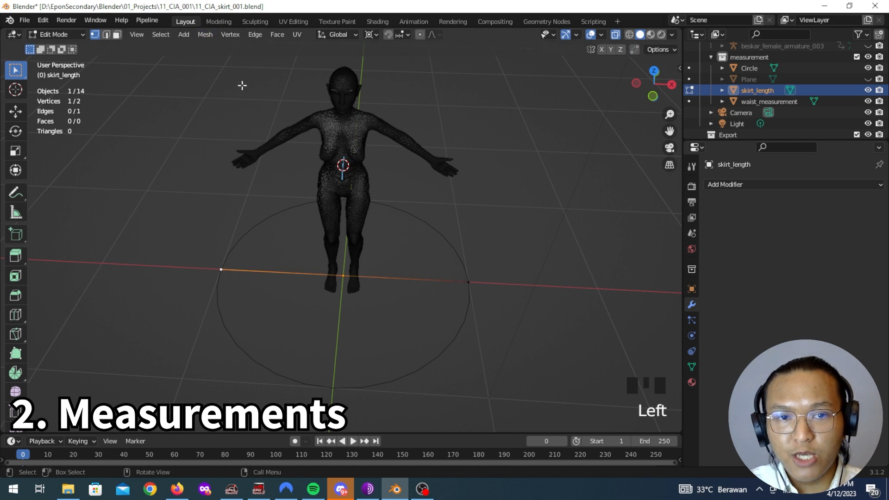
key("shift+s")
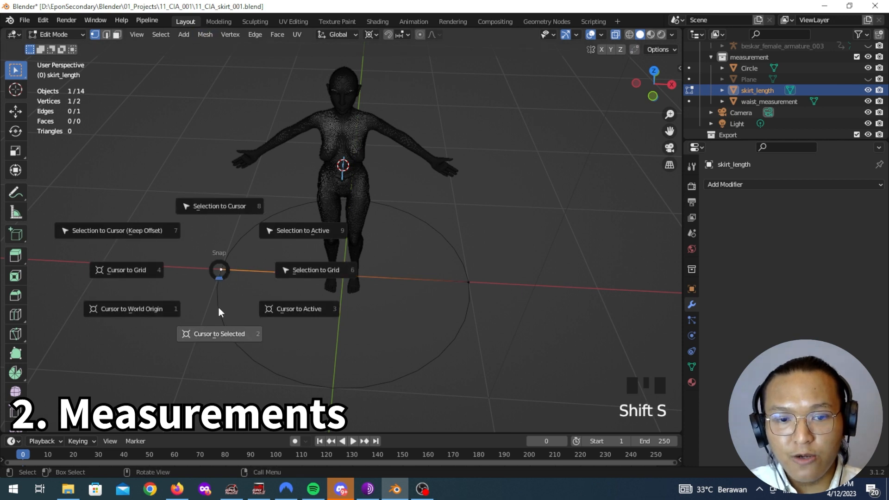
left_click(220, 269)
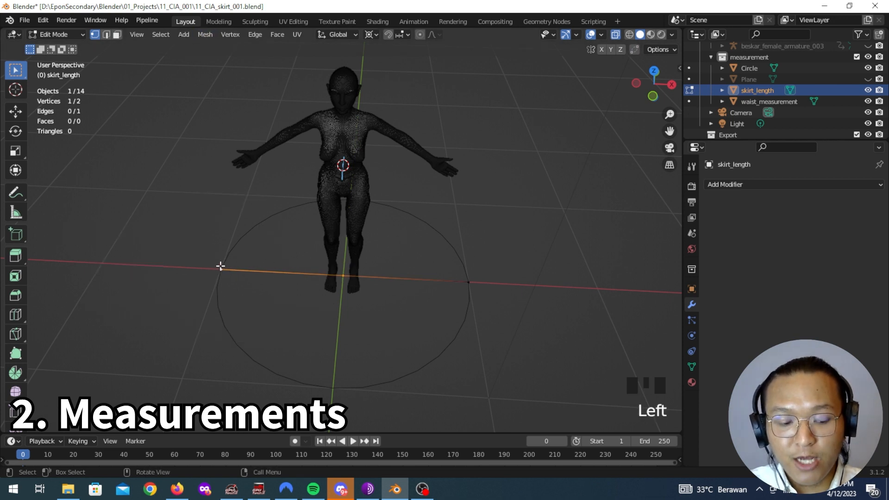
key("shift+s")
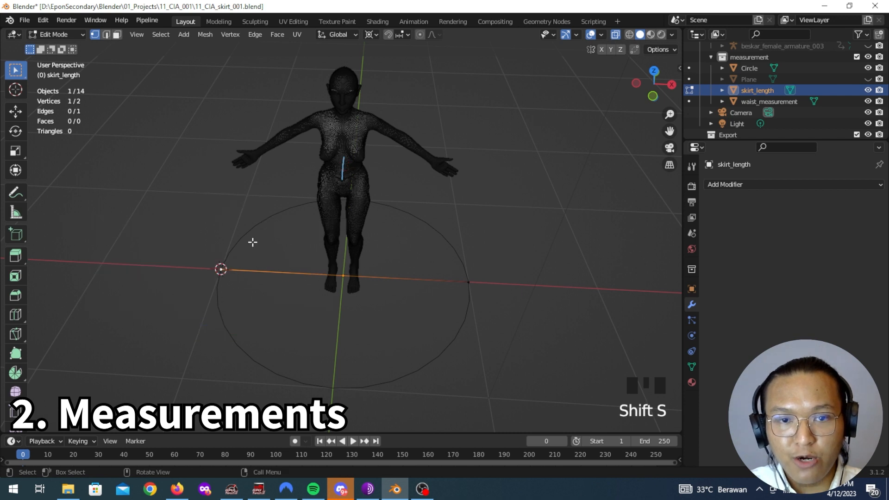
key("Tab")
left_click(171, 34)
mouse_move(217, 58)
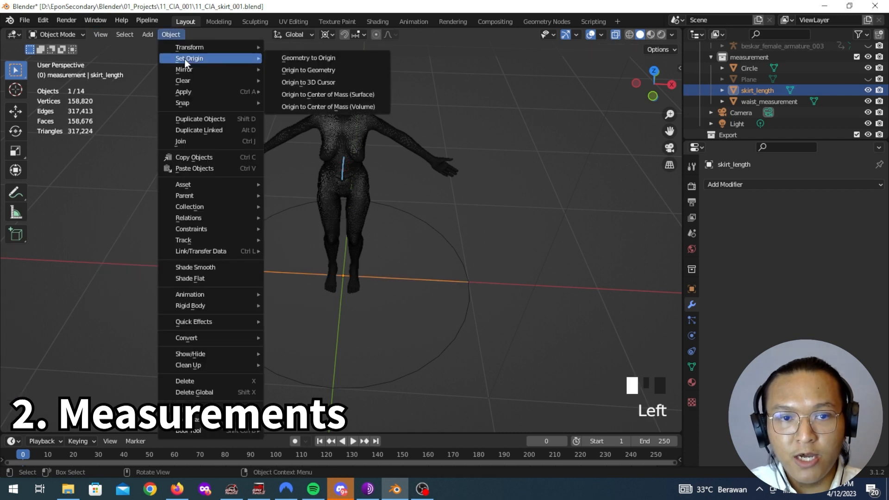
left_click(329, 82)
Step: Move the skirt_length line about 1.085 m along X and 1.077 m along Z so its origin end sits at the waist
middle_click_drag(237, 295, 311, 254)
key("g")
left_click(376, 163)
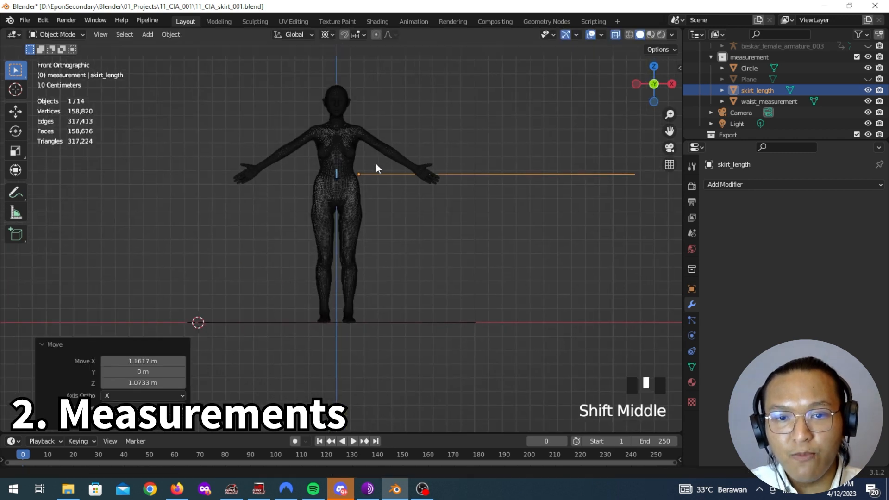
scroll(407, 196, "up", 7)
middle_click_drag(408, 196, 432, 177, "shift")
key("g")
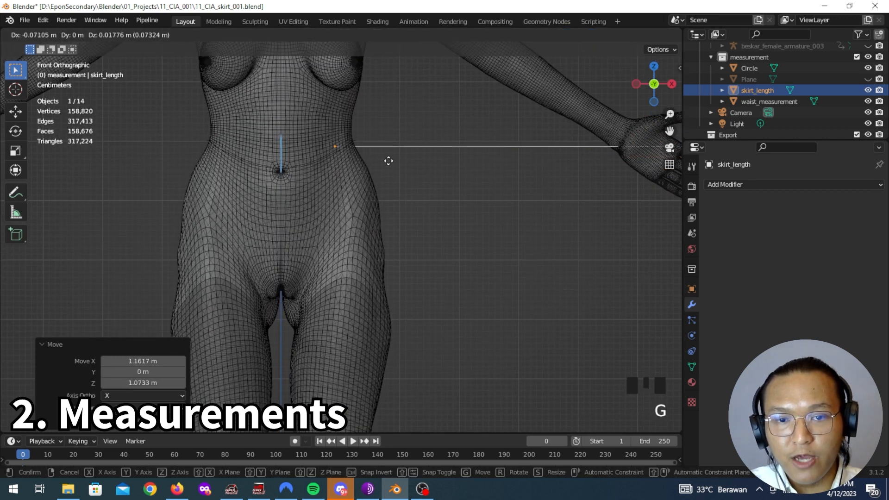
left_click(385, 173)
scroll(410, 221, "down", 4)
middle_click_drag(409, 226, 410, 226, "shift")
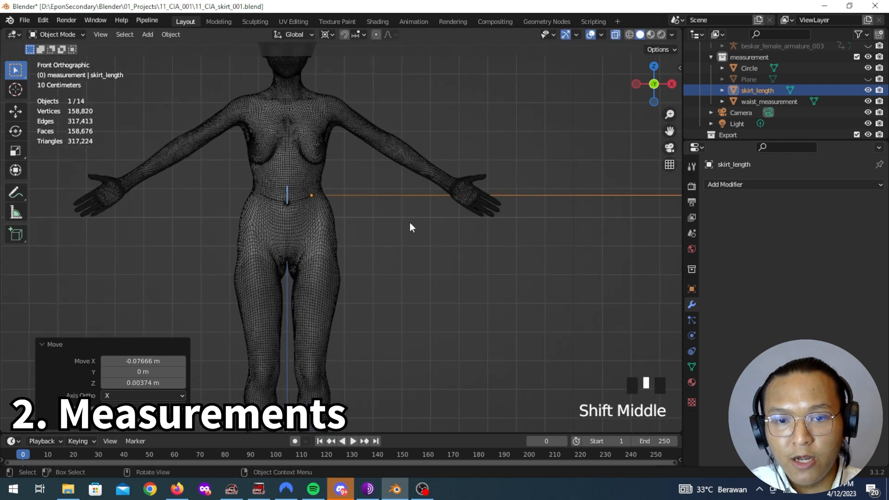
scroll(410, 227, "down", 3)
Step: Delete the line's far vertex and extrude the remaining waist vertex straight down about 0.61 m along Z
key("Tab")
left_click(587, 225)
key("x")
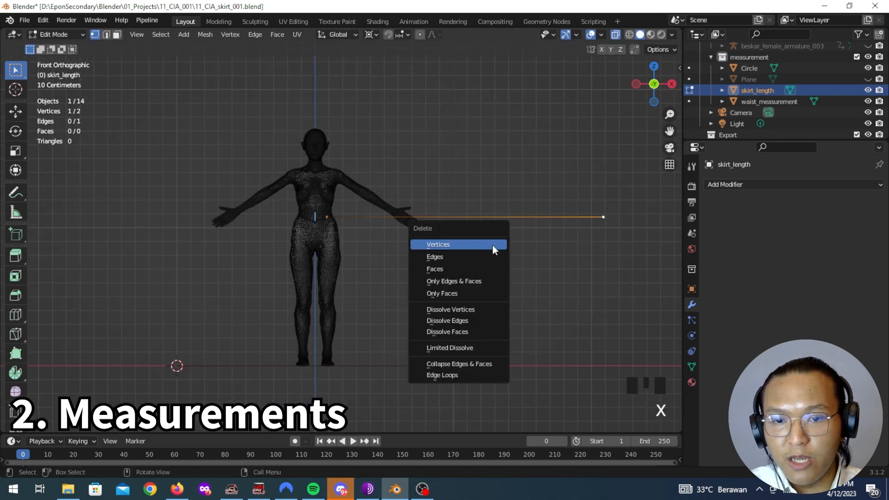
left_click(463, 244)
scroll(304, 201, "up", 3)
left_click(317, 198)
middle_click_drag(317, 198, 368, 147, "shift")
key("e")
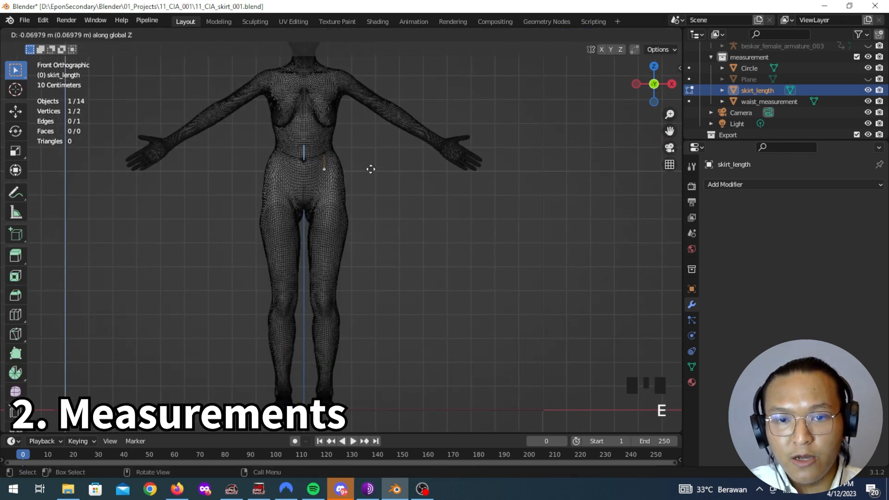
left_click(402, 287)
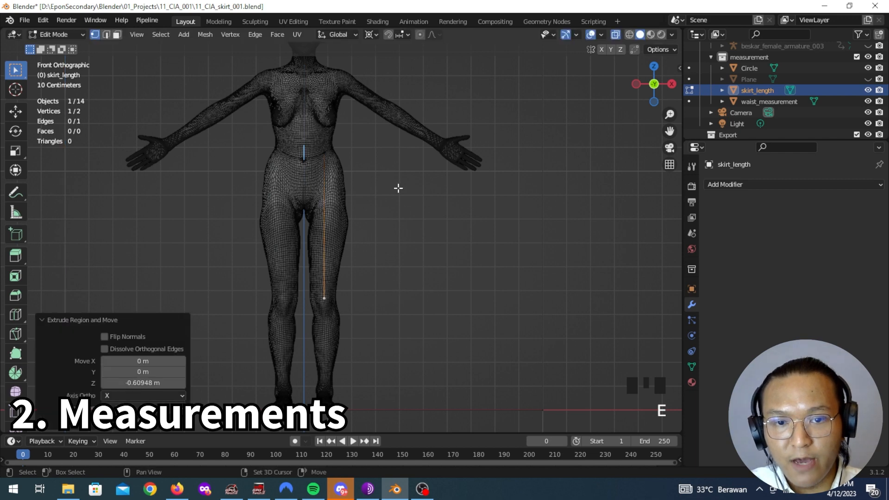
Step: Move the skirt_length line about -0.117 m along Y so it sits at the front of the body
scroll(413, 242, "up", 5)
scroll(404, 240, "down", 4)
middle_click_drag(405, 240, 412, 182)
scroll(397, 258, "down", 3)
key("Tab")
key("Tab")
middle_click_drag(441, 262, 413, 280)
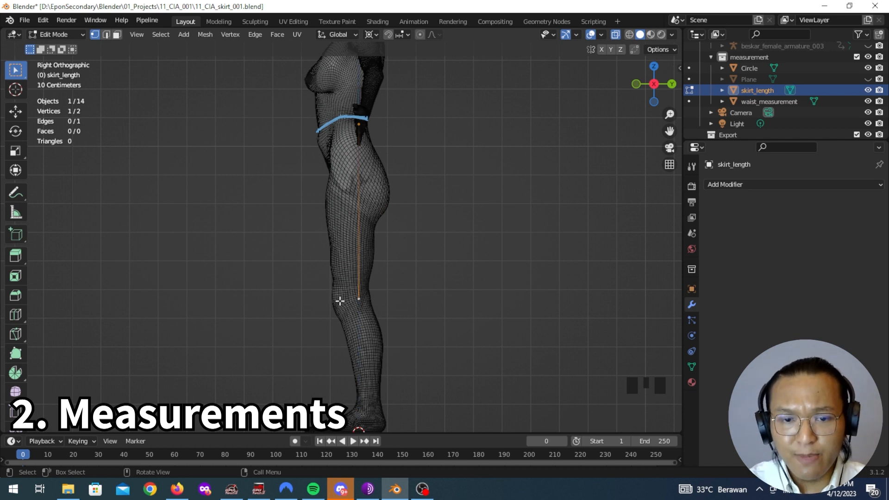
middle_click_drag(340, 301, 402, 284, "shift")
scroll(399, 296, "up", 4)
left_click(452, 337)
middle_click_drag(452, 338, 445, 340, "shift")
scroll(430, 347, "down", 3)
middle_click_drag(405, 218, 374, 285, "shift")
key("Tab")
key("g")
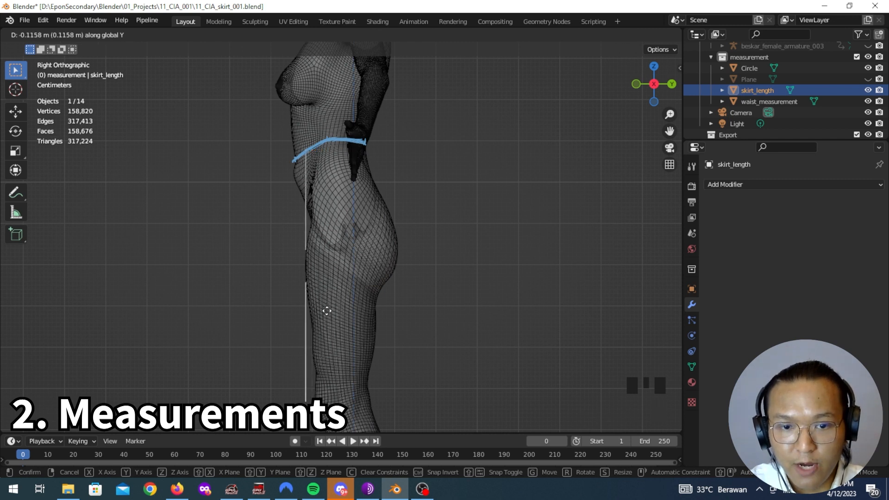
left_click(325, 313)
Step: Examine the skirt_length line against the front of the body and its top end near the waist
middle_click_drag(326, 313, 394, 318)
scroll(405, 232, "up", 5)
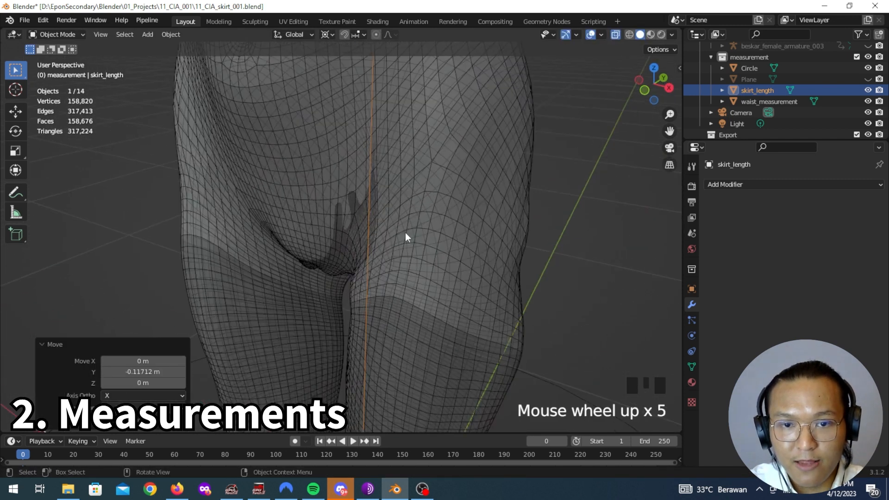
middle_click_drag(405, 232, 468, 259)
scroll(471, 258, "down", 5)
middle_click_drag(473, 328, 448, 271, "shift")
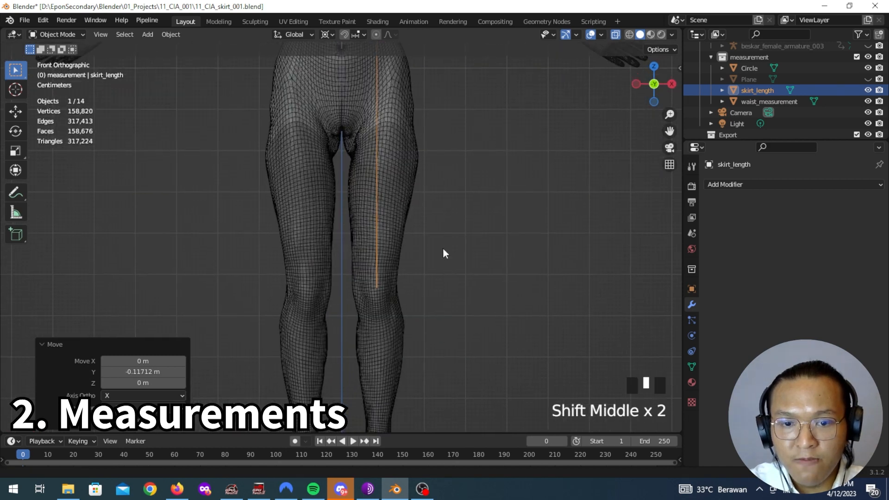
scroll(426, 221, "up", 6)
middle_click_drag(425, 220, 411, 254, "shift")
scroll(438, 257, "up", 4)
key("g")
right_click(432, 243)
scroll(437, 243, "down", 13)
middle_click_drag(413, 254, 482, 263, "shift")
scroll(428, 272, "up", 8)
scroll(492, 211, "up", 5)
scroll(461, 273, "up", 4)
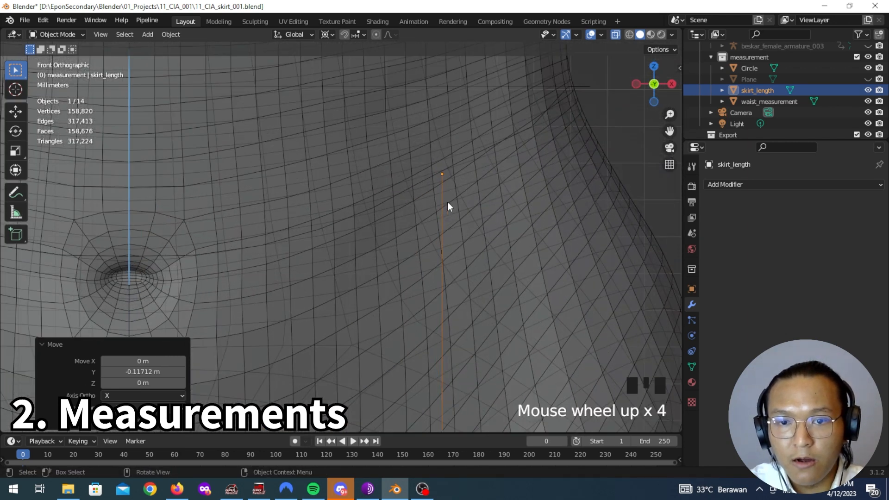
Step: Try lowering the skirt_length line by about 0.002 m along Z
key("Tab")
key("Tab")
key("g")
key("z")
left_click(465, 193)
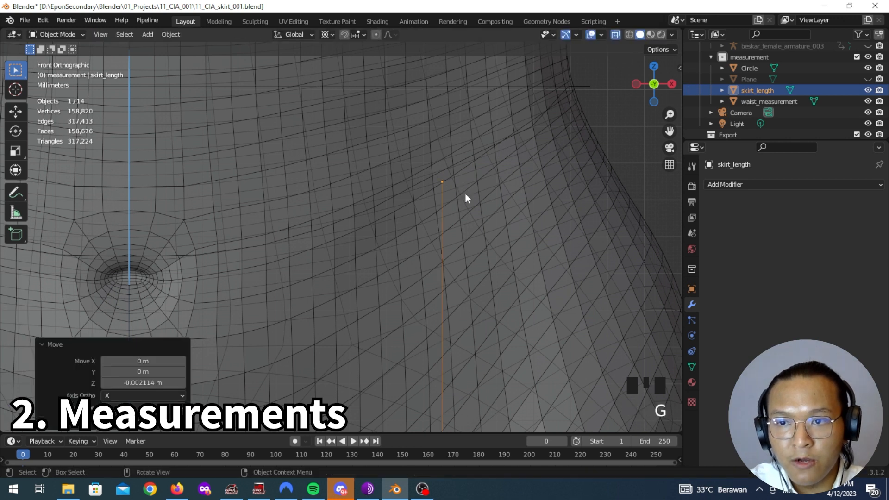
Step: Temporarily hide the model collection to compare the line's top end with the waist circle
scroll(861, 69, "up", 6)
left_click(868, 59)
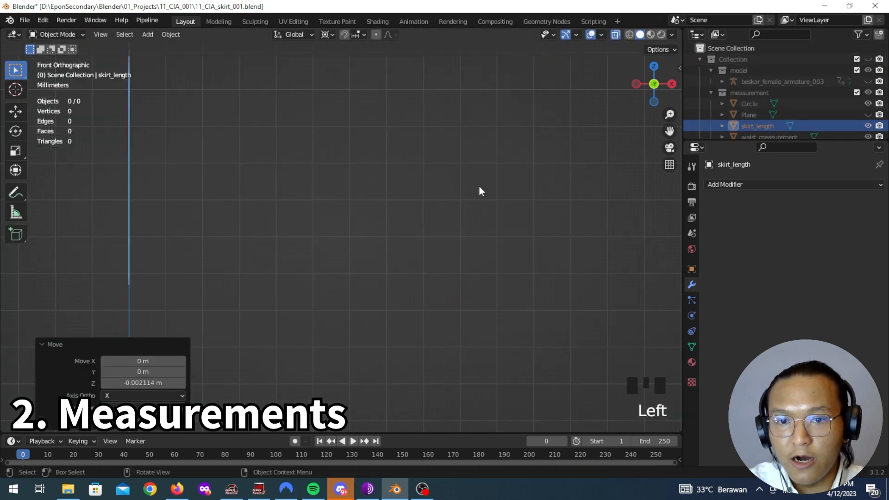
left_click(868, 59)
left_click(868, 71)
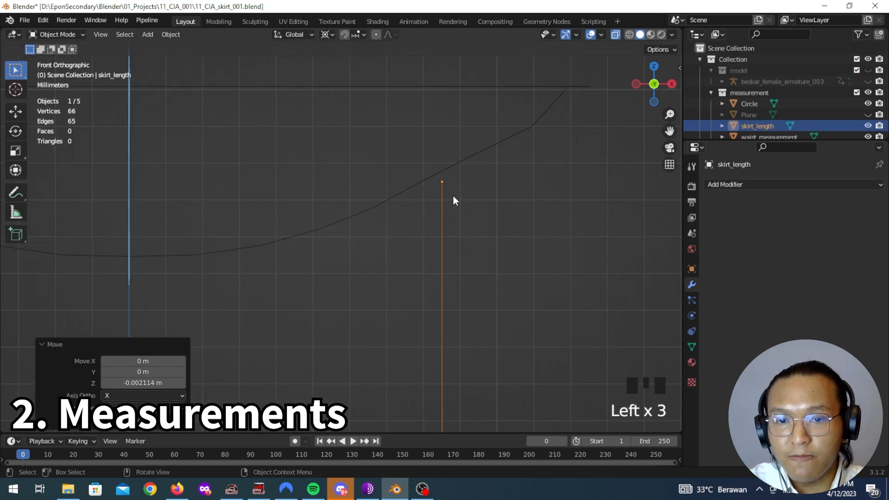
left_click(868, 70)
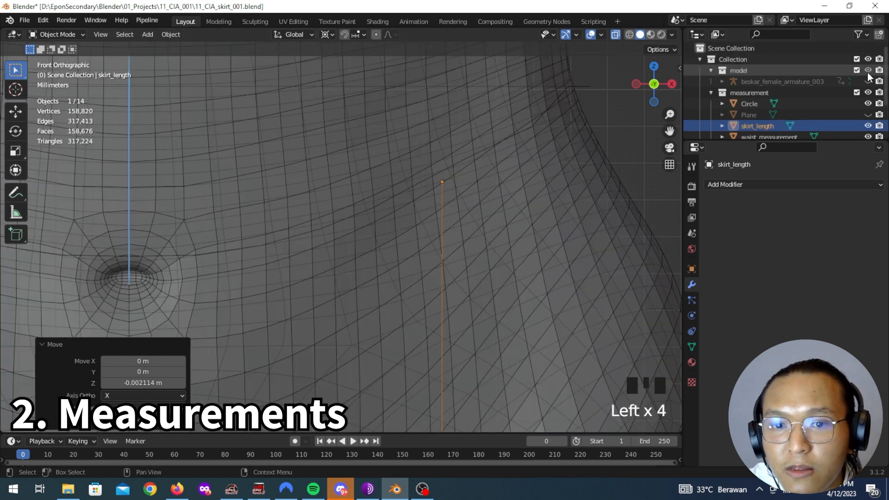
Step: Undo the collection visibility changes and the last vertical move of the skirt_length line, staying in Object Mode
key("ctrl+z")
key("ctrl+z")
key("ctrl+z")
key("ctrl+z")
key("ctrl+z")
key("ctrl+z")
key("Tab")
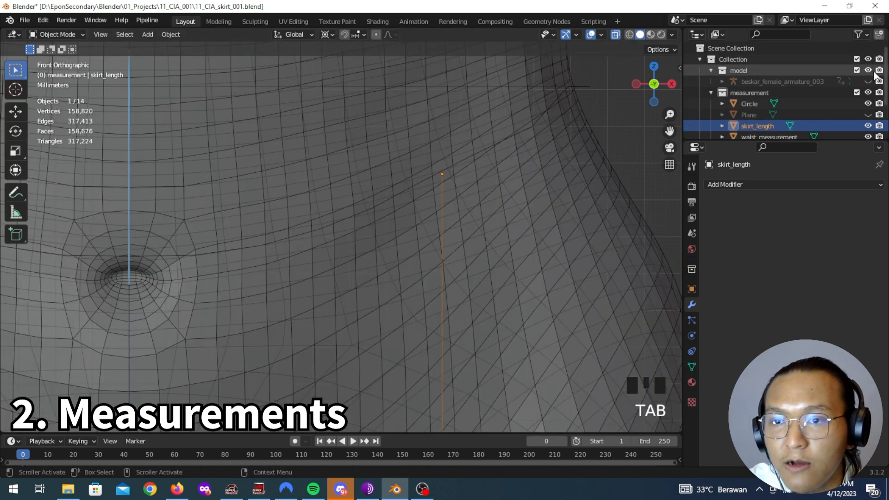
Step: Hide the model collection and raise the skirt_length line about 0.0008 m along Z to meet the waist circle
left_click(868, 71)
middle_click_drag(471, 179, 266, 236, "shift")
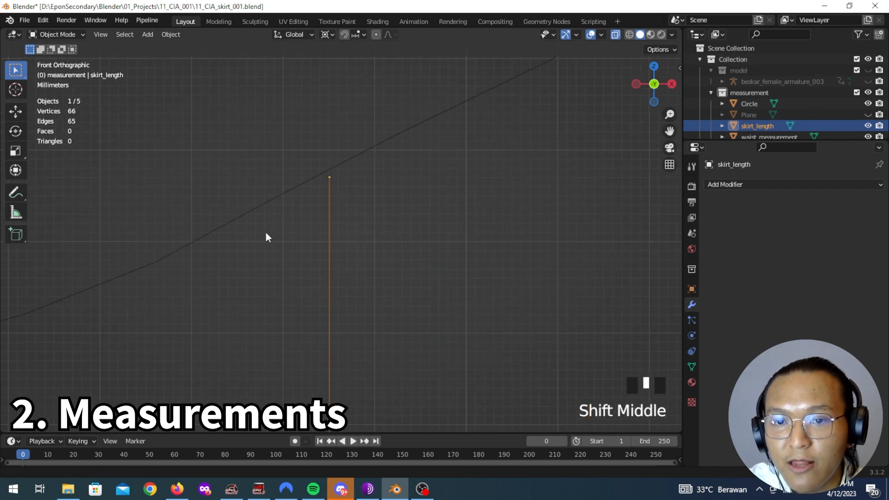
scroll(253, 146, "up", 4)
middle_click_drag(261, 129, 305, 189, "shift")
key("g")
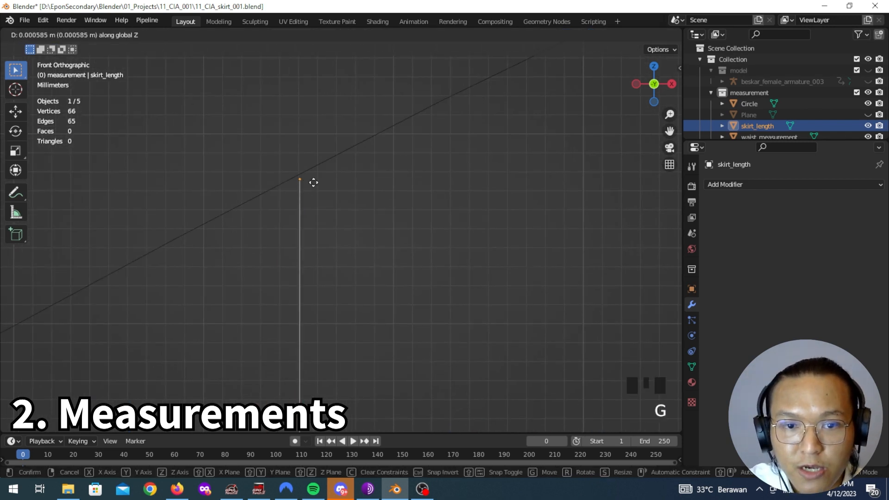
left_click(318, 182)
scroll(320, 188, "down", 13)
mouse_move(429, 237)
middle_mouse_down()
mouse_move(359, 265)
mouse_move(357, 287)
mouse_move(472, 333)
mouse_move(452, 314)
mouse_move(321, 286)
mouse_move(304, 206)
mouse_move(423, 227)
middle_mouse_up()
scroll(294, 276, "down", 4)
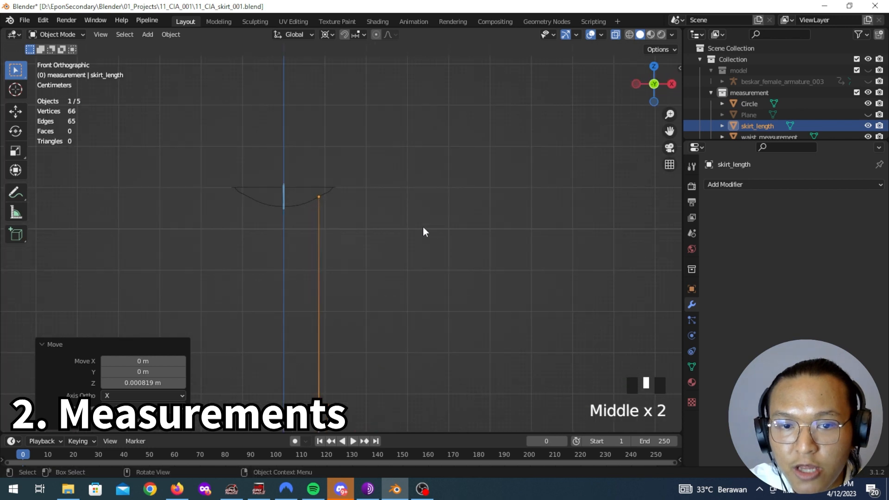
Step: Show the model collection again and lower the skirt_length line's bottom vertex to the middle of the knee
left_click(867, 70)
middle_click_drag(377, 249, 437, 200, "shift")
scroll(422, 199, "up", 5)
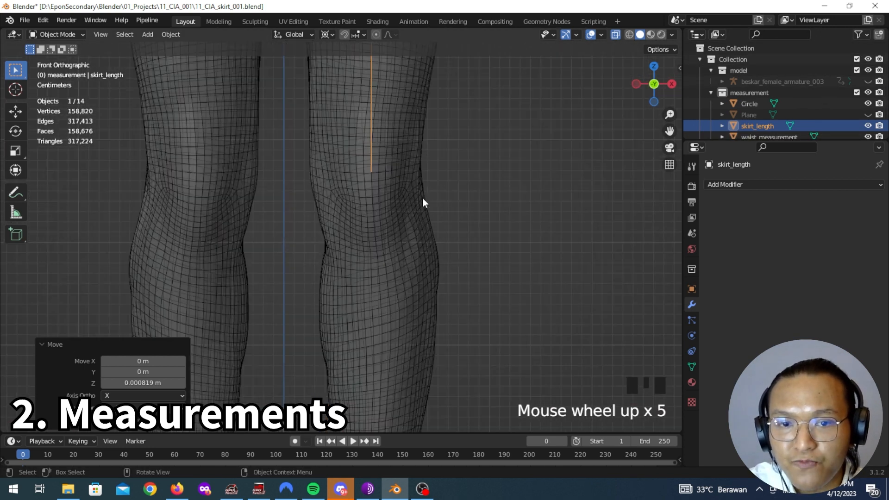
scroll(406, 223, "up", 3)
key("Tab")
left_click_drag(363, 148, 401, 182)
key("g")
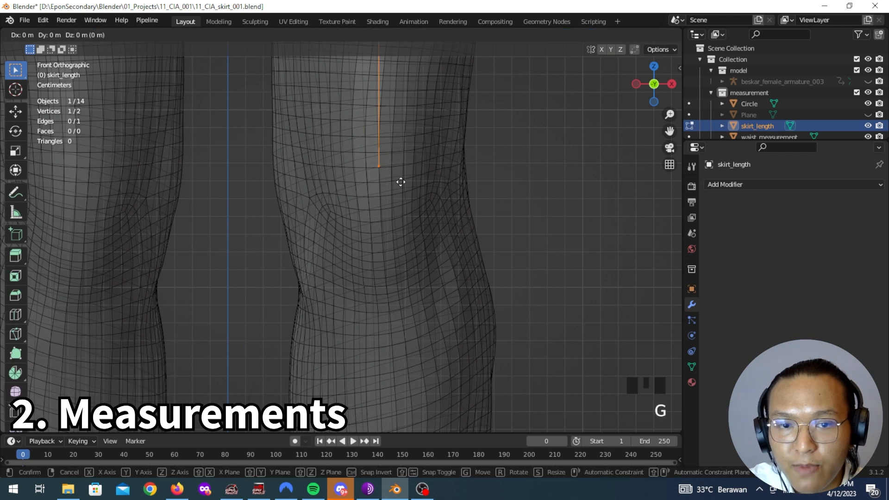
left_click(412, 225)
scroll(429, 240, "down", 6)
middle_click_drag(429, 240, 301, 232)
scroll(313, 192, "down", 6)
middle_click_drag(314, 192, 462, 294)
key("Tab")
Step: Select the waist_measurement circle around the body's waist
scroll(422, 299, "up", 5)
scroll(421, 299, "down", 5)
middle_click_drag(401, 283, 430, 274)
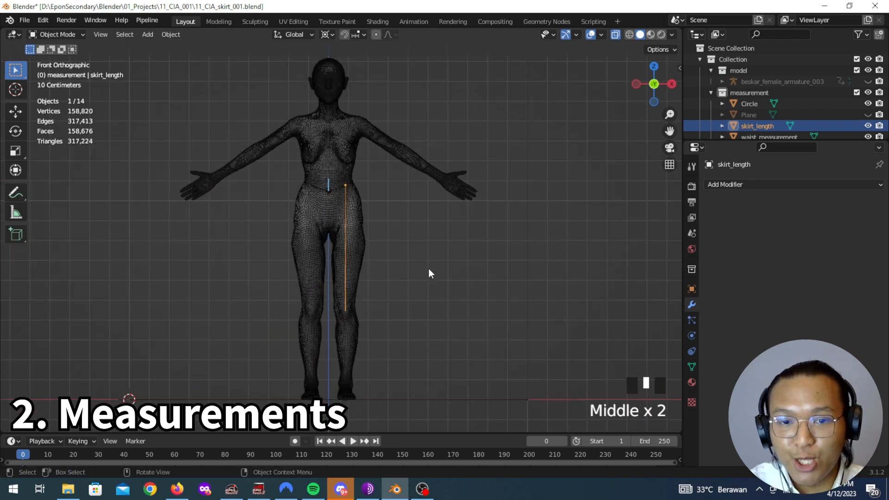
middle_click_drag(429, 268, 416, 248, "shift")
scroll(415, 267, "up", 6)
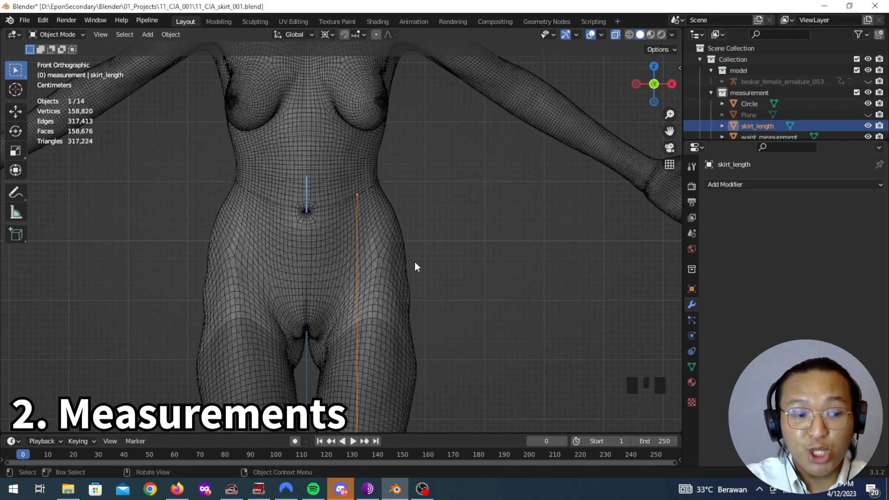
left_click(367, 190)
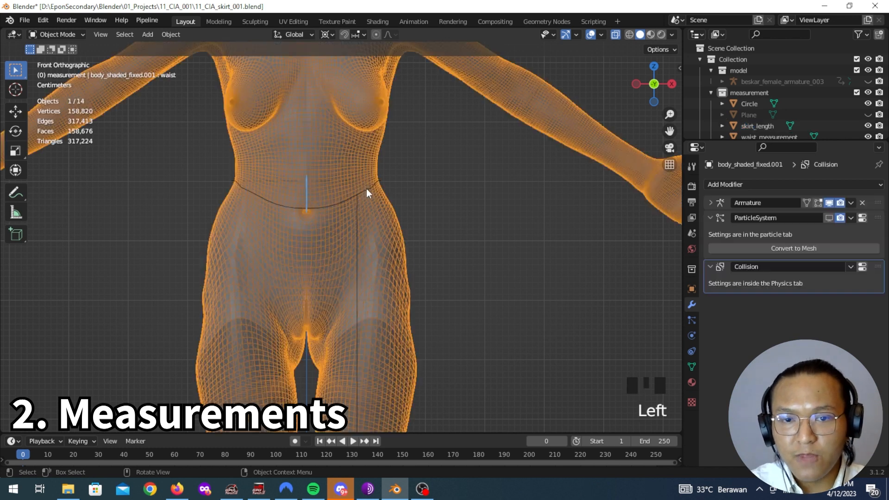
left_click(366, 197)
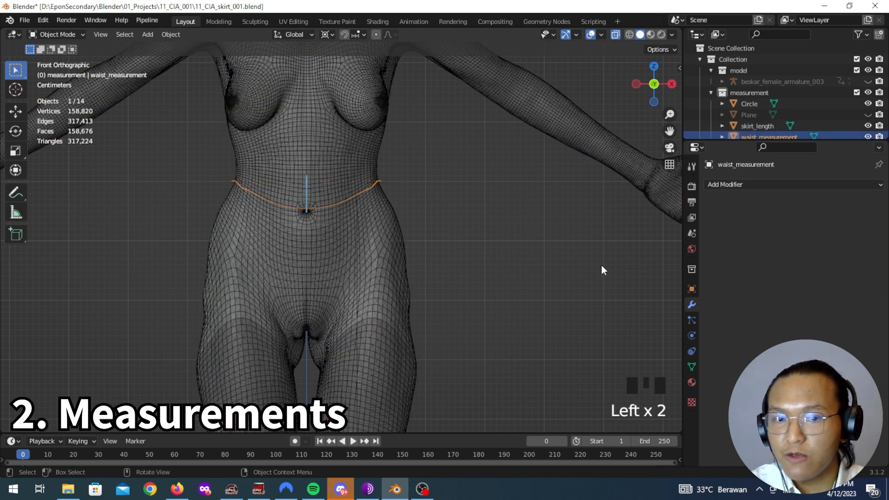
scroll(837, 99, "down", 5)
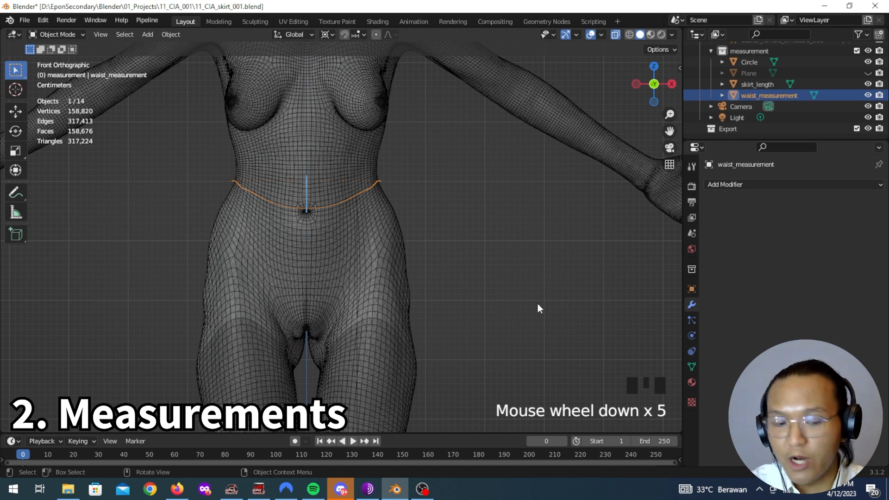
Step: Open the MeasureIt tools with the waist_measurement circle selected
left_click(694, 288)
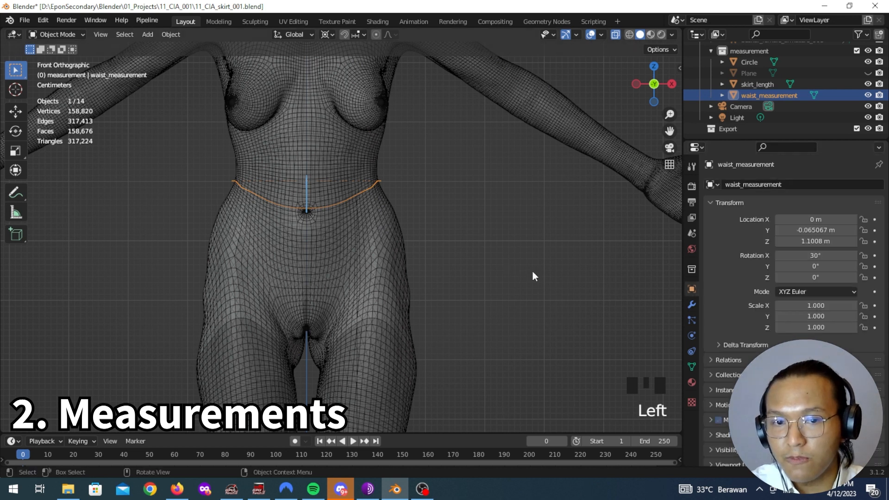
left_click(692, 304)
key("n")
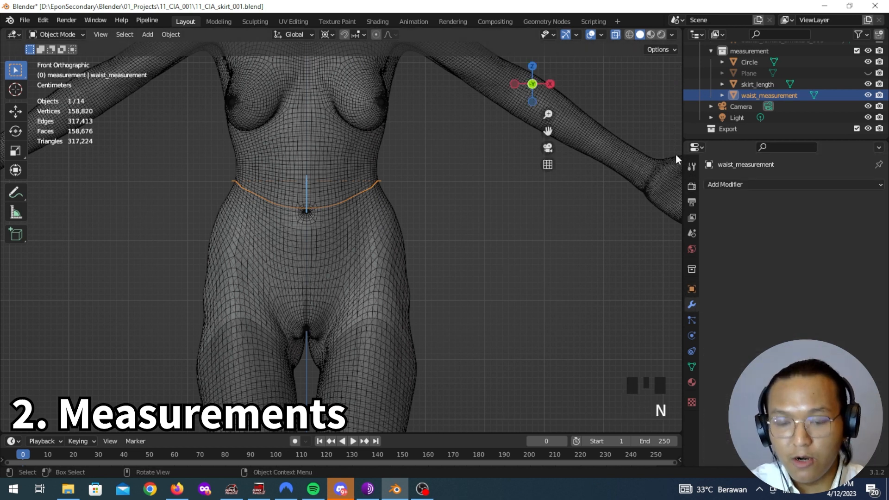
left_click(676, 128)
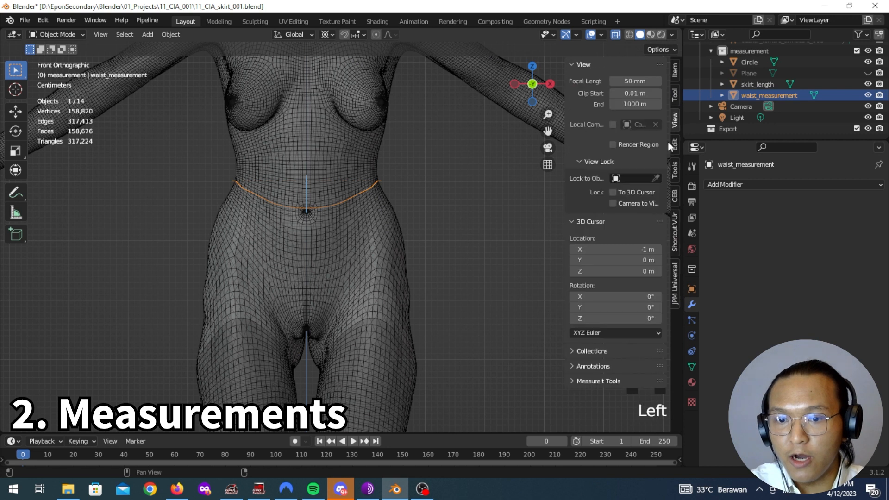
left_click(633, 381)
scroll(617, 339, "down", 5)
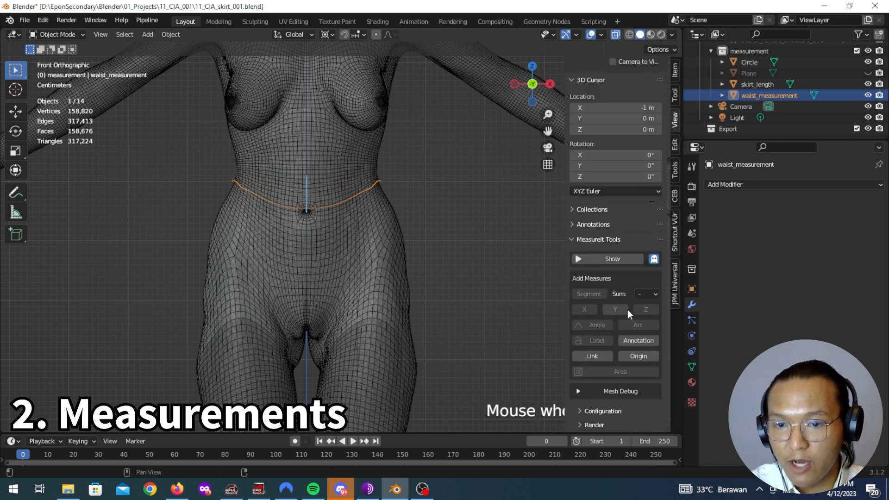
Step: Look up the MeasureIt add-on in the add-on preferences by searching for "measu"
middle_click_drag(422, 217, 420, 239)
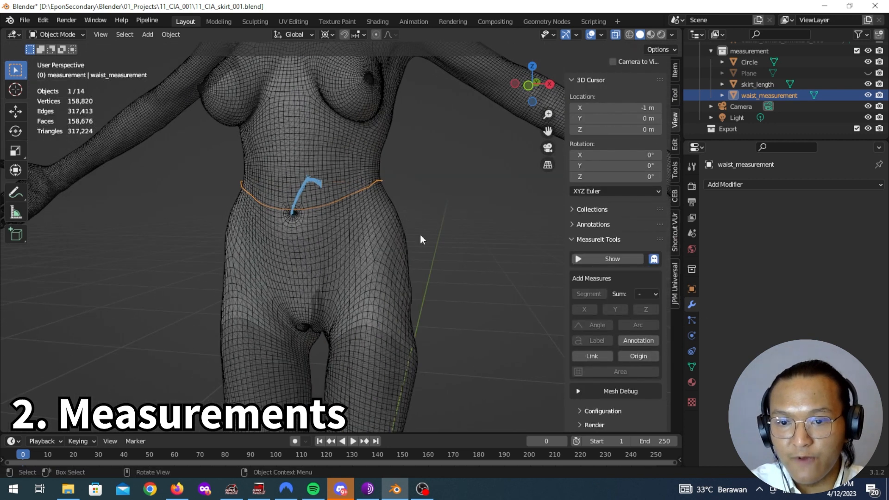
left_click(42, 18)
left_click(79, 189)
left_click(307, 70)
type("measu")
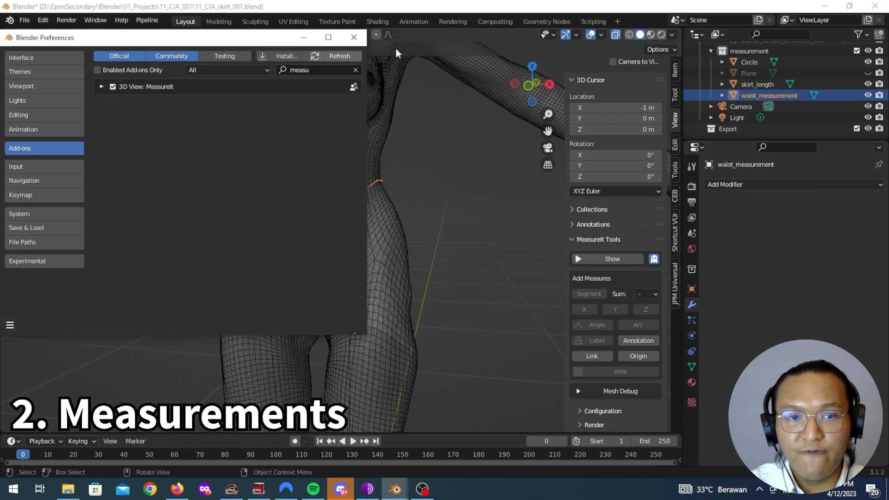
left_click(354, 37)
Step: Add segment measures to all edges of the waist_measurement circle in Edit Mode, summed in group A
mouse_move(407, 234)
middle_mouse_down()
mouse_move(441, 226)
mouse_move(413, 241)
middle_mouse_up()
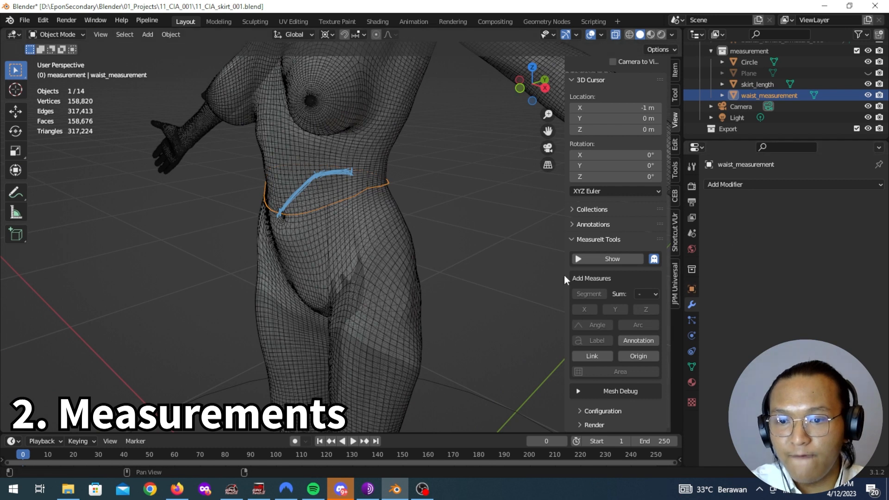
key("Tab")
left_click(644, 294)
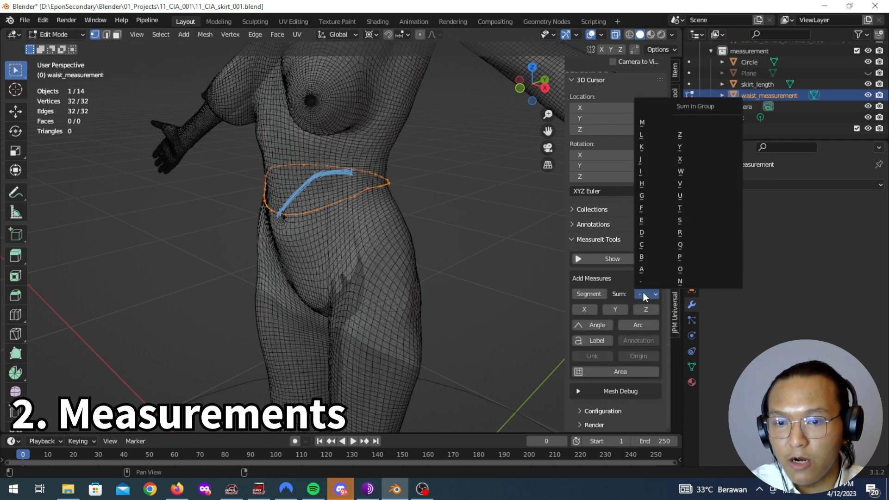
left_click(651, 270)
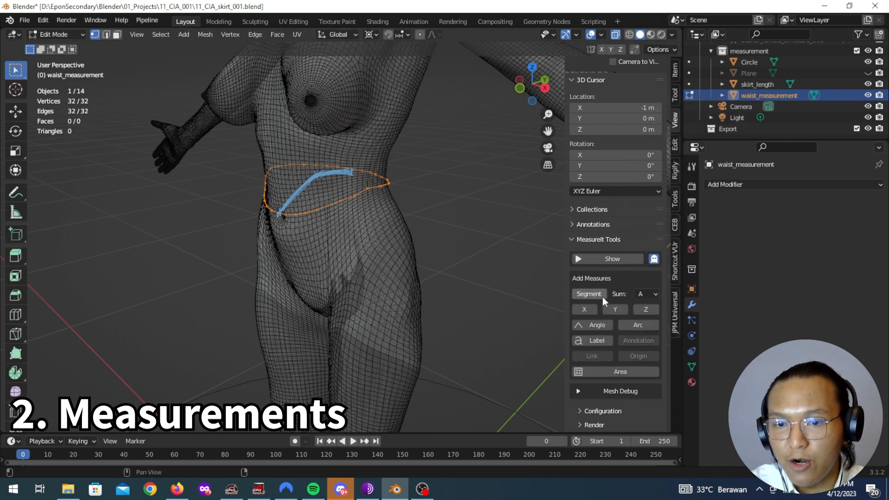
Step: Set the waist_measurement units to Centimeters and bring the group A total into readable view
scroll(611, 342, "down", 6)
left_click(647, 291)
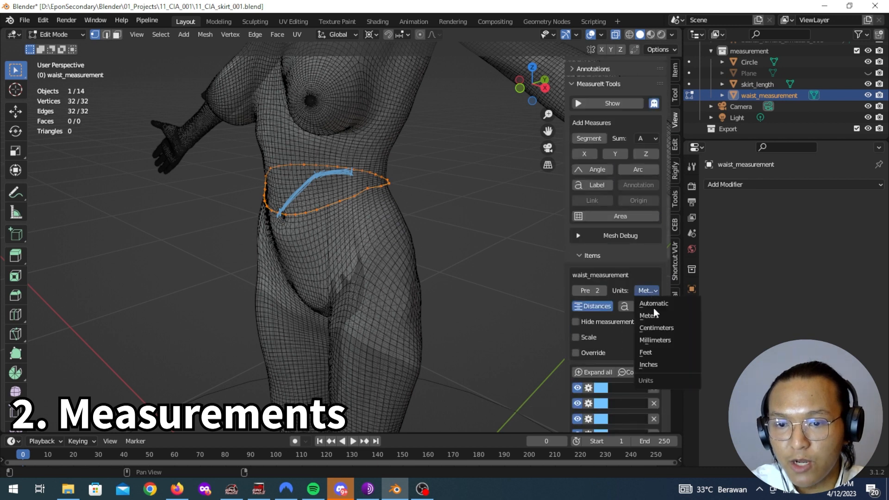
left_click(657, 327)
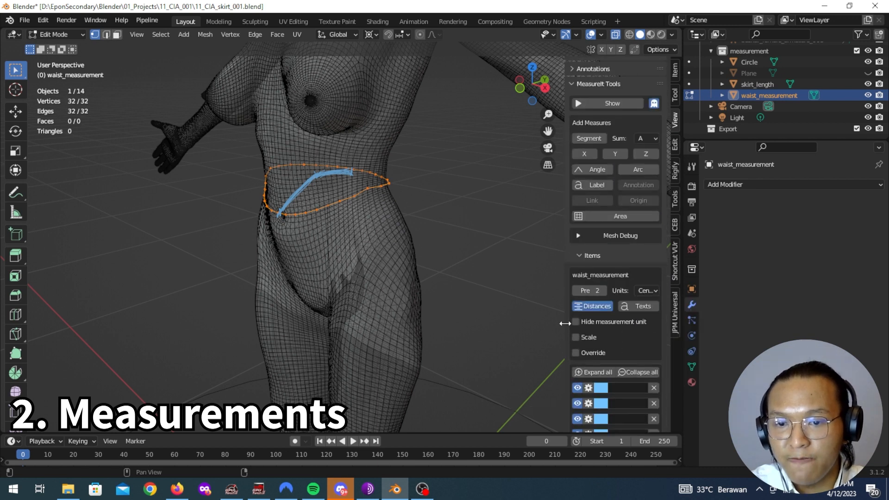
left_click_drag(567, 321, 506, 327)
scroll(617, 324, "down", 6)
scroll(619, 319, "down", 10)
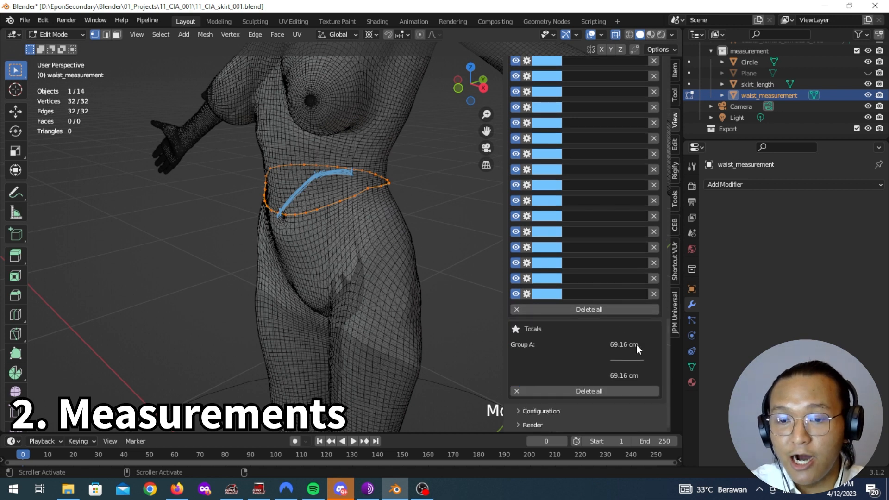
Step: Open an empty Notepad note and pin its window on top of Blender
key("super")
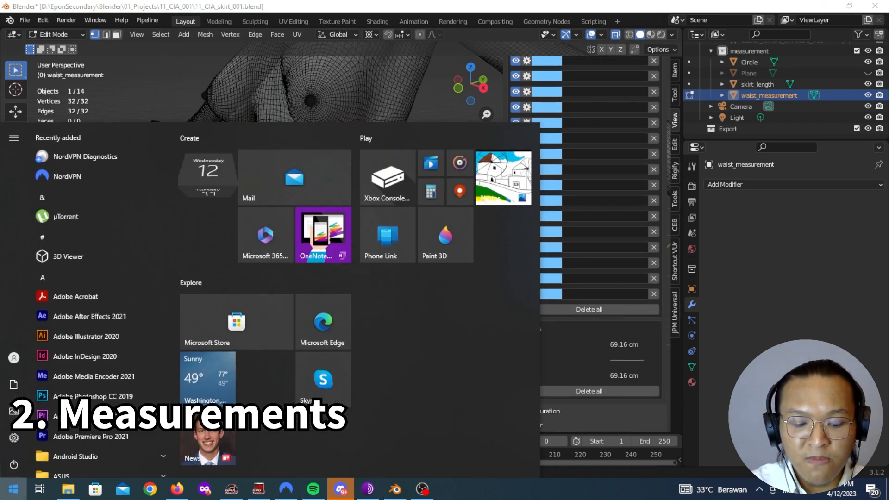
type("notepad")
key("Return")
key("super")
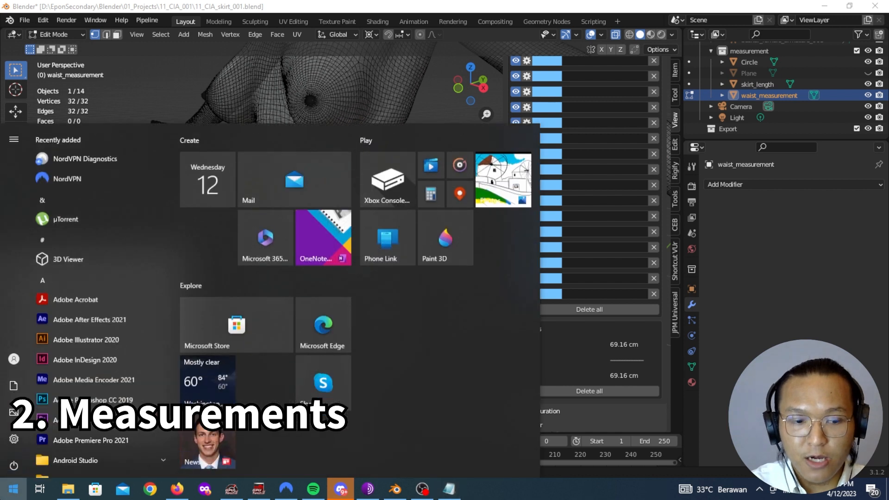
type("des")
key("Return")
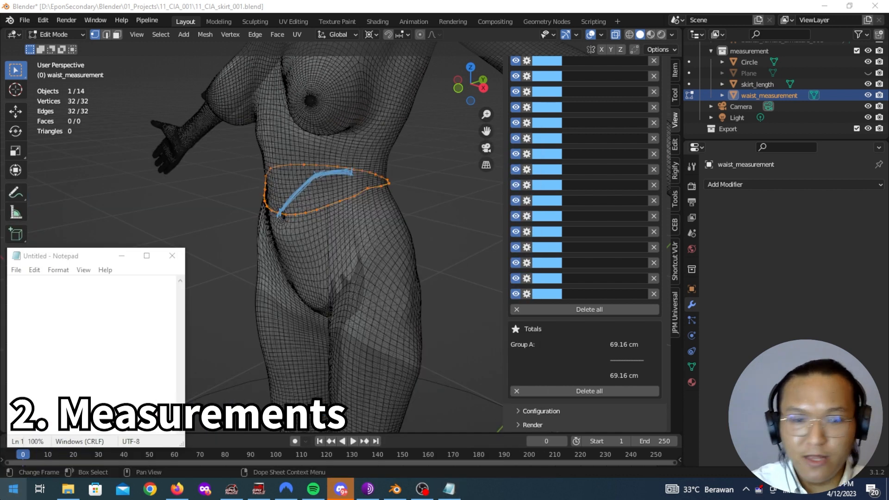
left_click(759, 493)
left_click(120, 254)
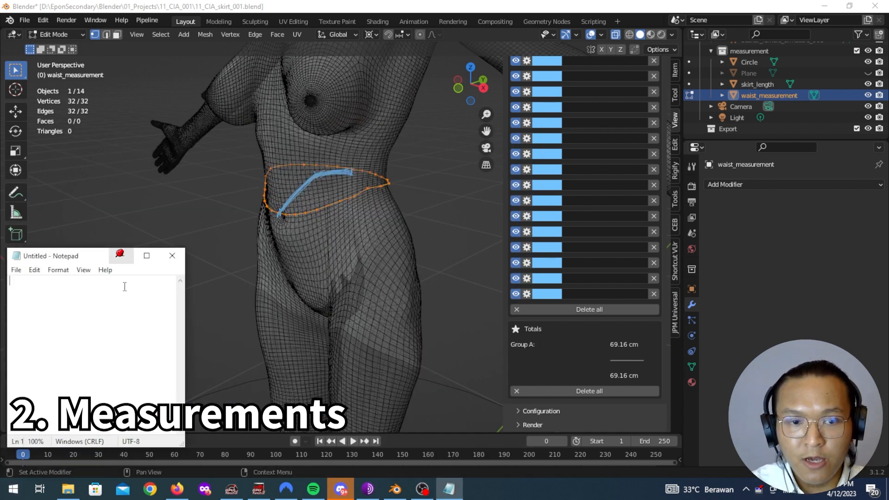
Step: Write "waist_measurement = 69cm" in the note, followed by a blank line
type("waist_meas")
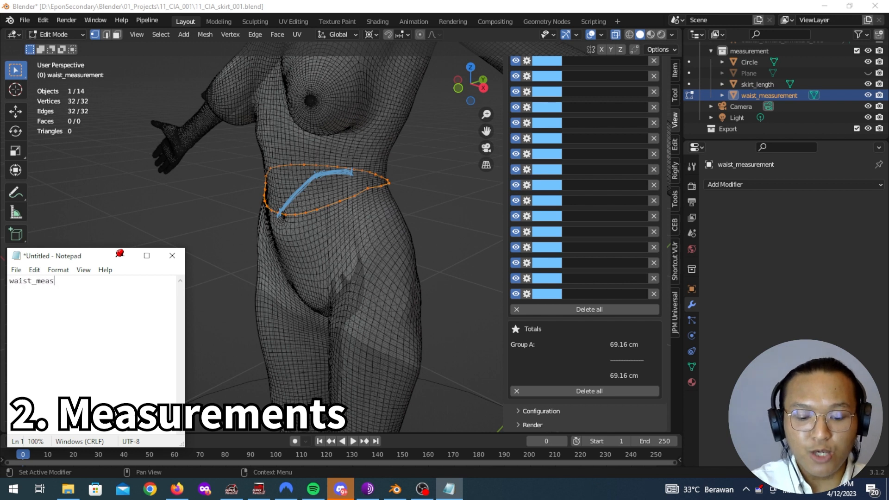
type("uerement")
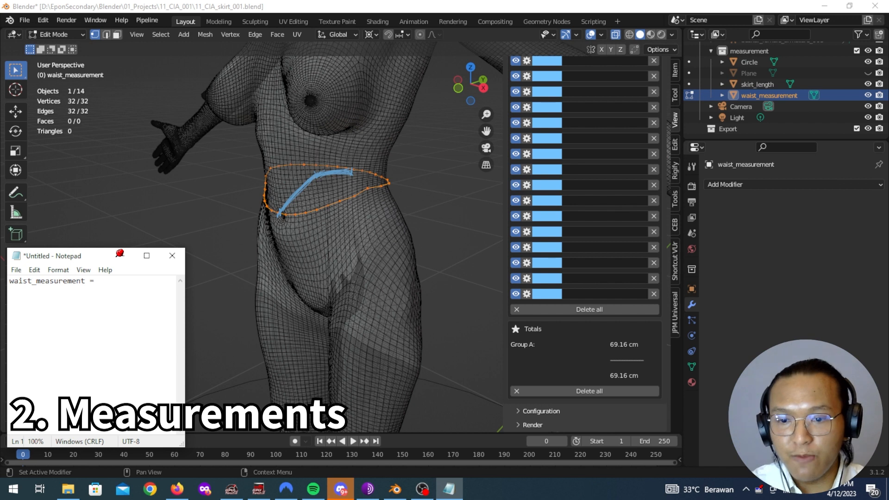
type(" = 69cm")
key("Return")
key("Return")
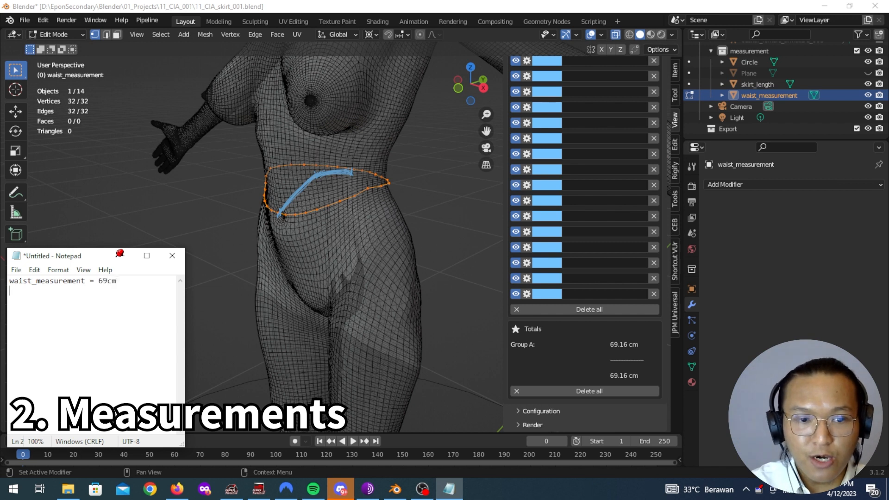
Step: Select the skirt_length line in Blender and add a segment measure to its edge in sum group A
left_click(637, 5)
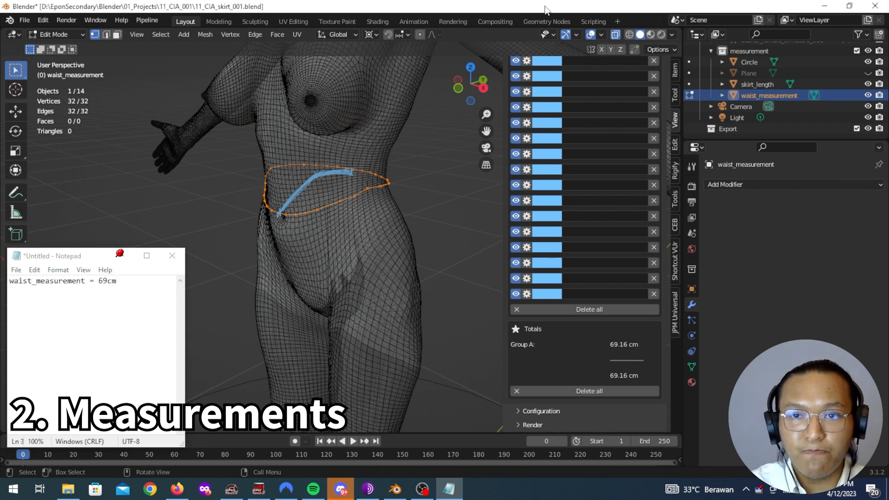
key("Tab")
left_click(328, 287)
middle_click_drag(332, 291, 371, 294)
key("Tab")
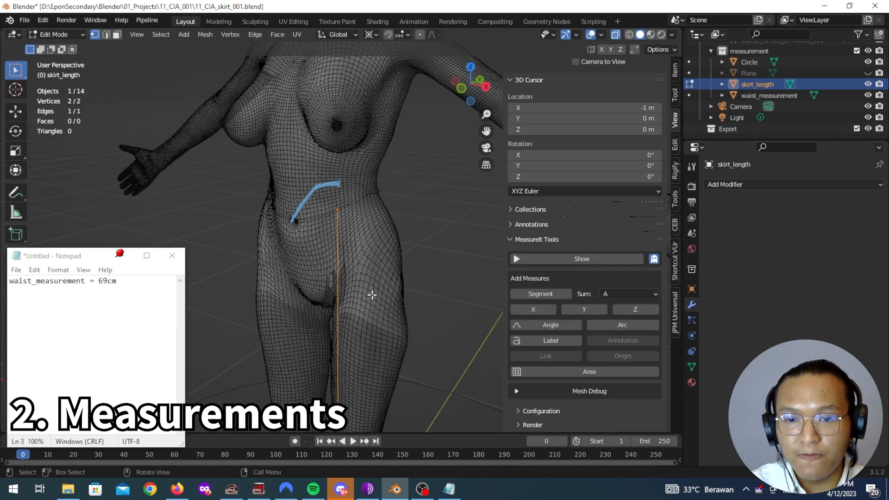
scroll(557, 305, "down", 5)
scroll(564, 320, "down", 5)
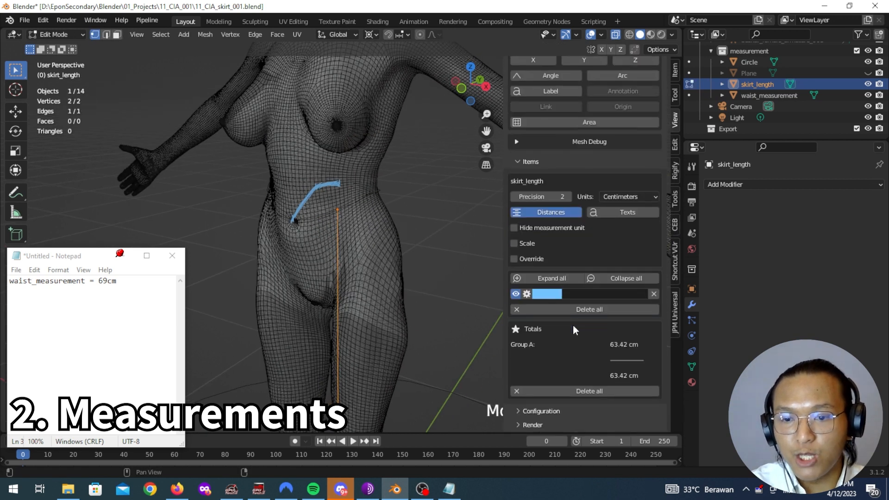
Step: Write "skirt_length = 63cm" in the Notepad note below the waist entry
left_click(51, 296)
type("skirt")
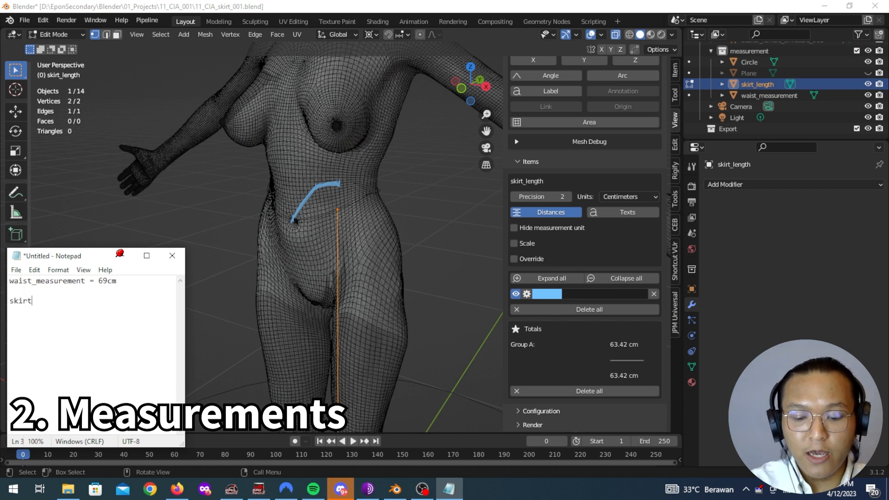
type("_length = 63cm")
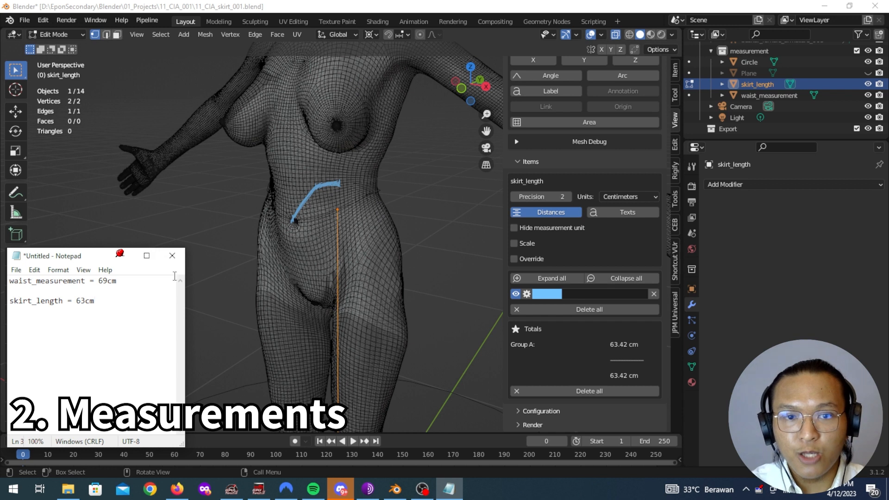
Step: Change the waist_measurement value in the note to 68cm
scroll(352, 274, "down", 4)
middle_click_drag(373, 283, 403, 280)
left_click(150, 287)
left_click(154, 283)
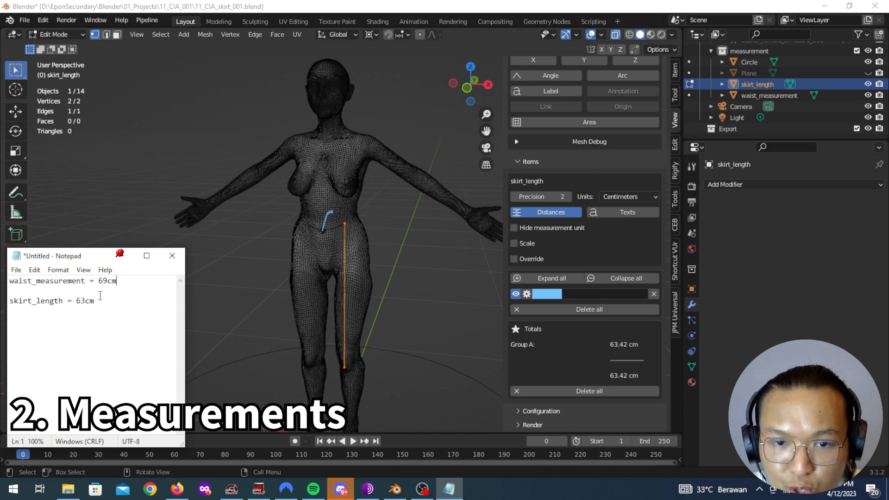
scroll(380, 284, "up", 4)
mouse_move(415, 264)
middle_mouse_down()
mouse_move(343, 284)
mouse_move(411, 280)
middle_mouse_up()
scroll(343, 284, "down", 4)
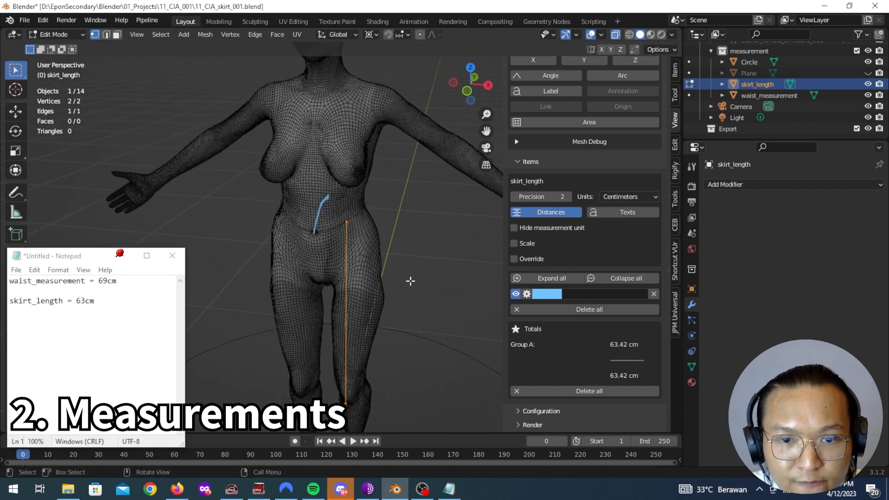
left_click(108, 281)
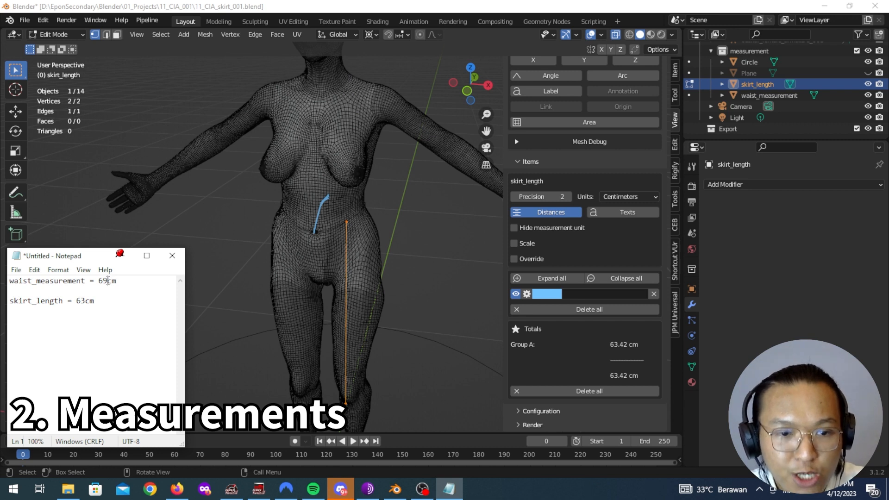
key("BackSpace")
type("8")
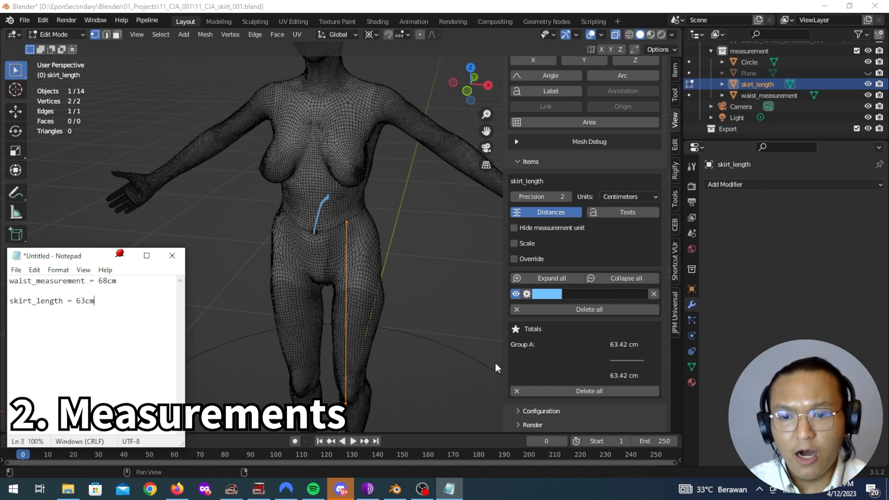
Step: Put the Notepad note away and return to Object Mode in Blender with the sidebar hidden
scroll(389, 309, "down", 4)
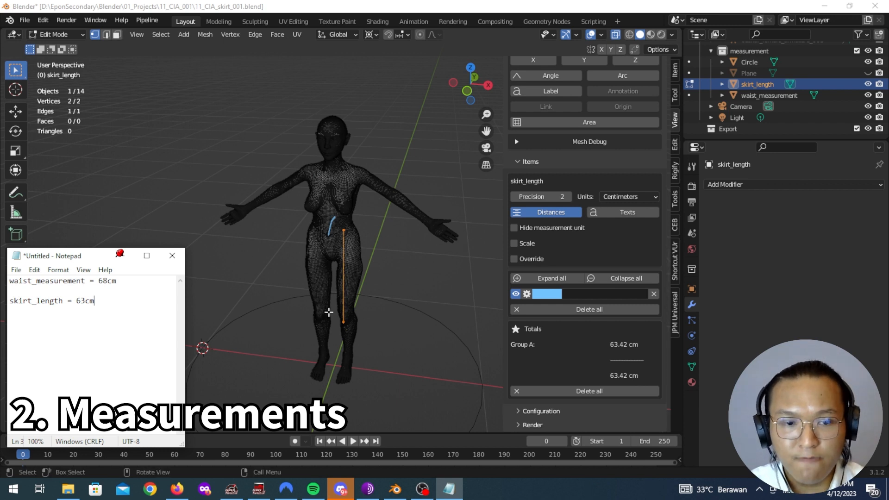
key("KP_1")
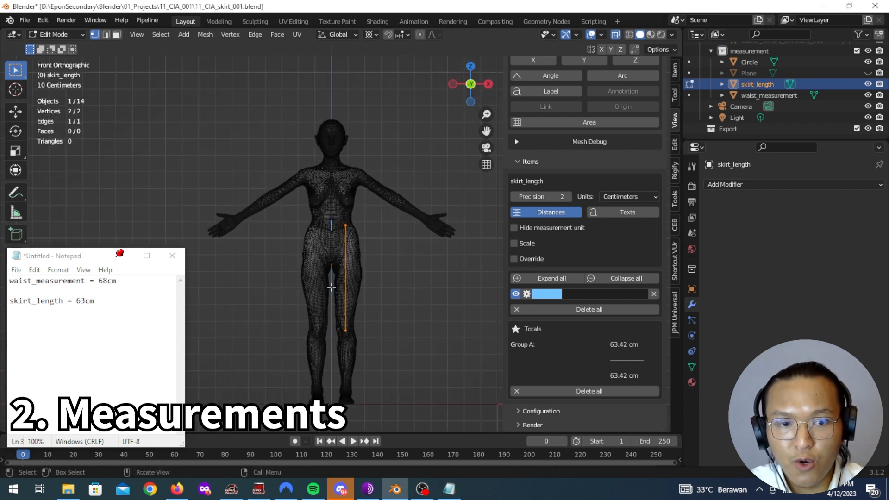
left_click(122, 256)
key("n")
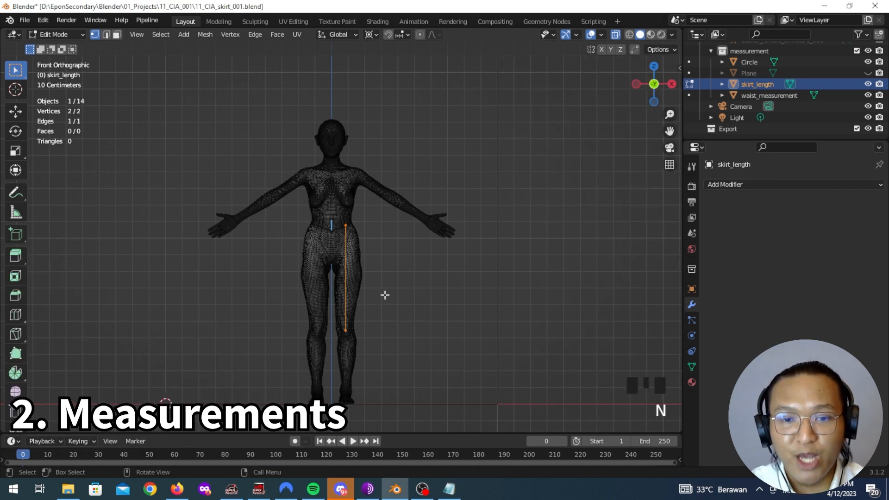
key("Tab")
middle_click_drag(387, 293, 452, 307)
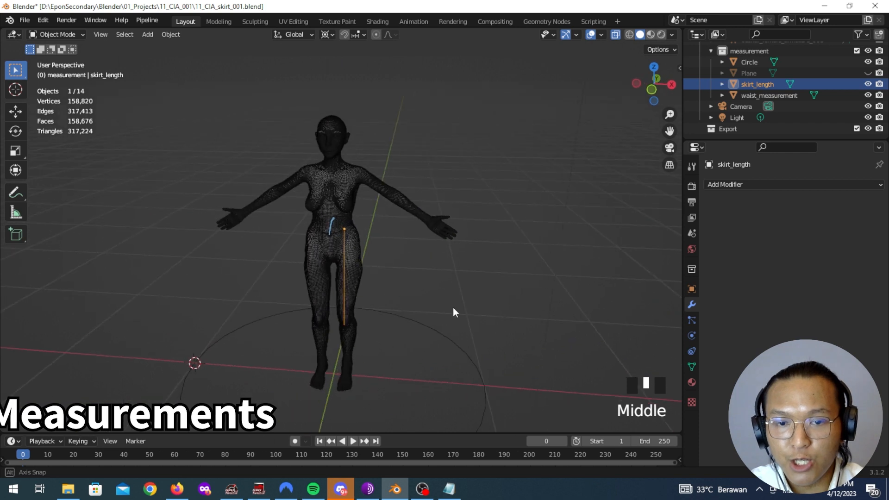
Step: Collapse the MeasureIt tools and delete the blue annotation note drawn at the model's waist
key("n")
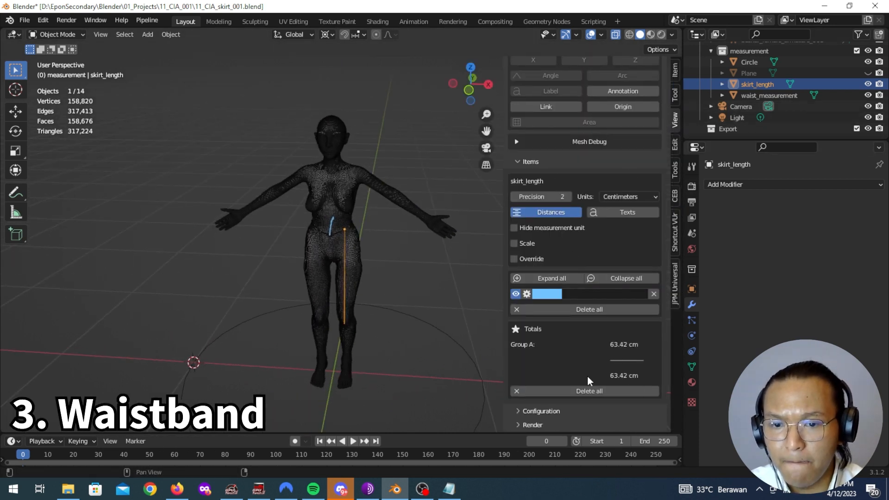
scroll(664, 210, "up", 13)
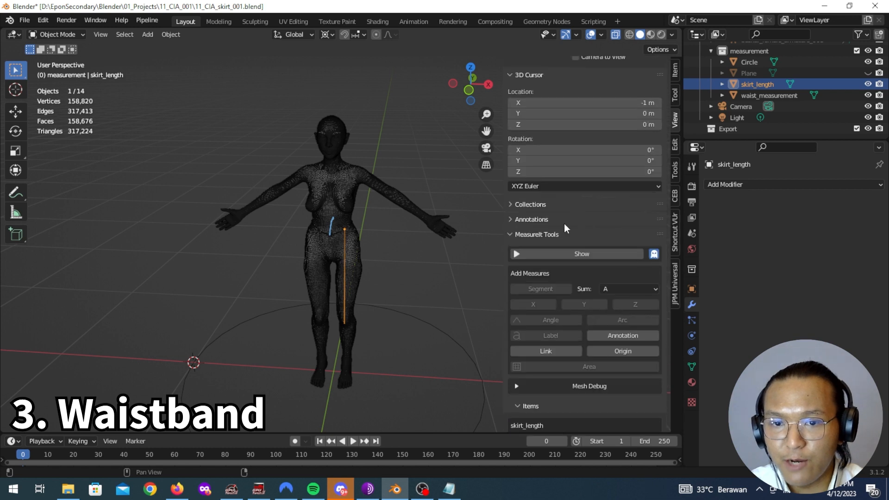
left_click(553, 237)
left_click(572, 366)
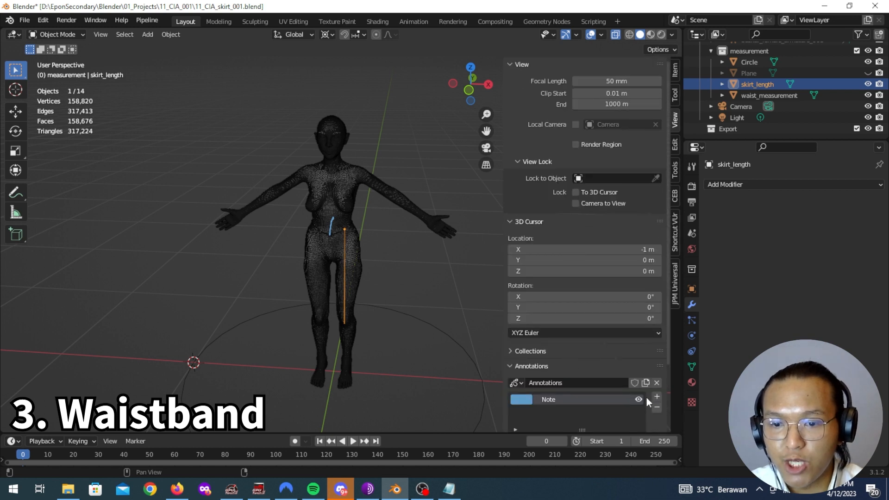
key("n")
Step: Deselect the skirt_length line and snap the 3D cursor to the world origin in front view
middle_click_drag(426, 241, 408, 204)
scroll(764, 84, "up", 2)
left_click(767, 94)
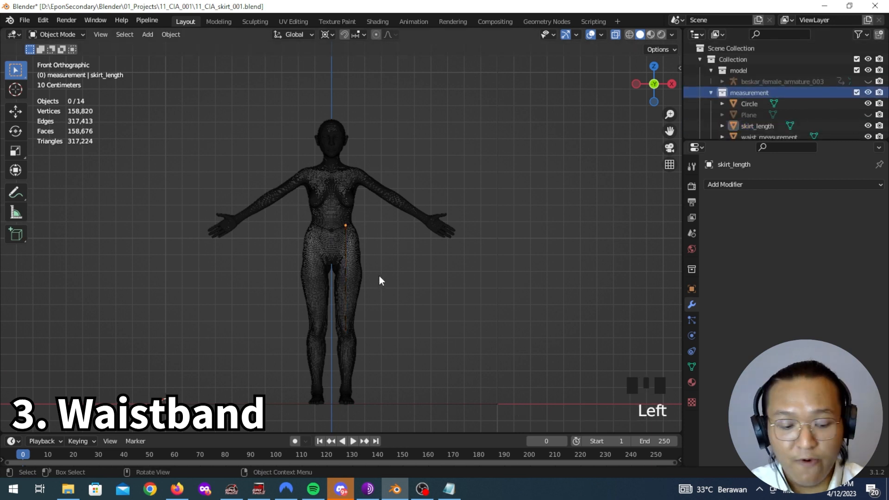
key("shift+s")
left_click(323, 318)
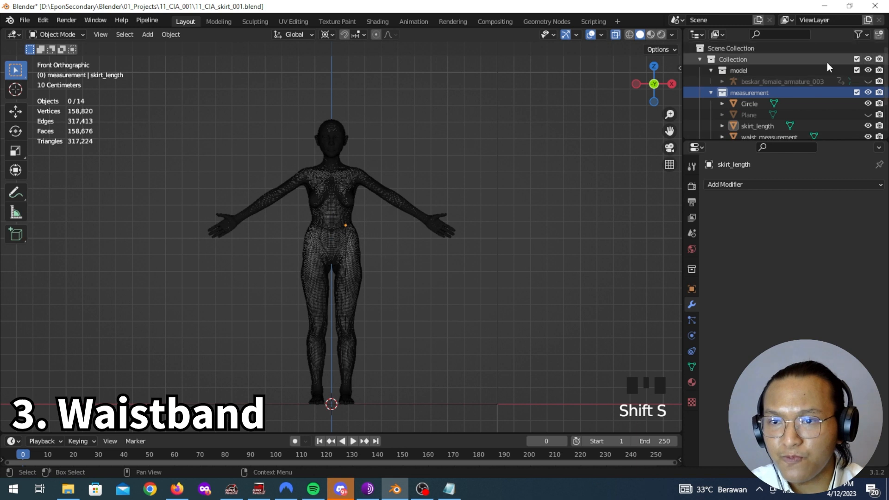
Step: Collapse the measurement collection and create a new collection named fabric inside the main Collection
left_click(762, 58)
left_click(711, 93)
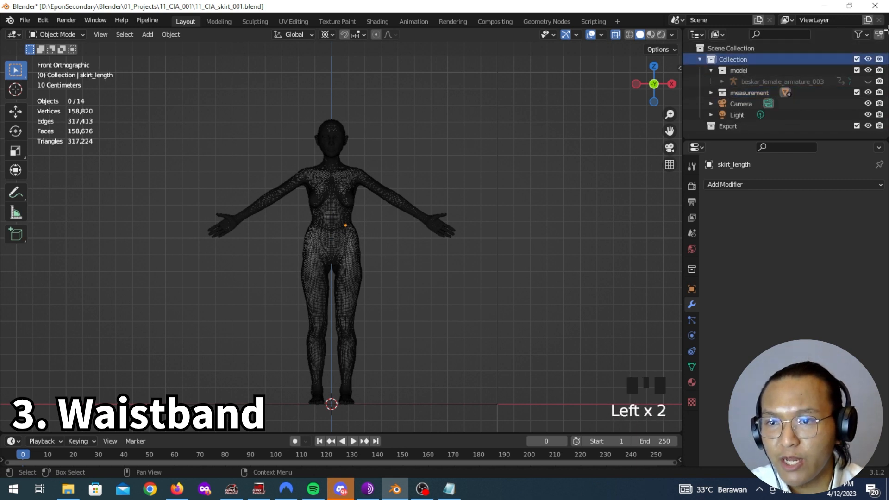
left_click(878, 34)
left_click(762, 104)
double_click(761, 104)
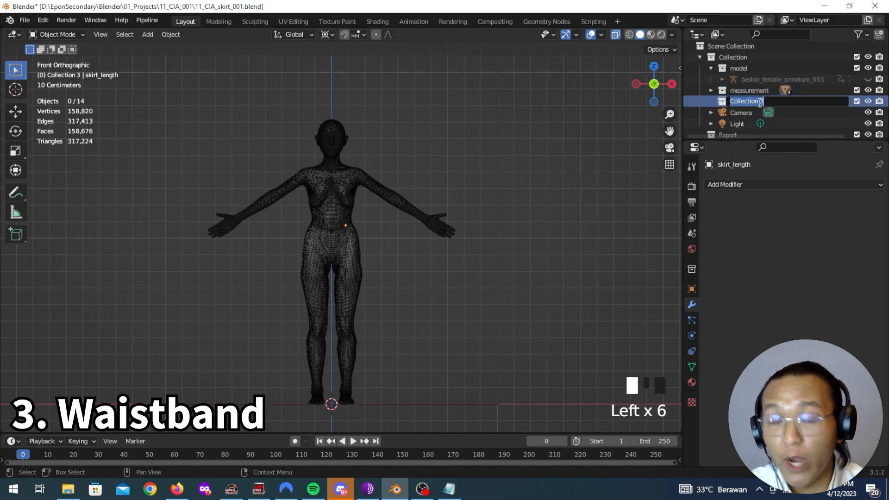
type("fabric")
key("Return")
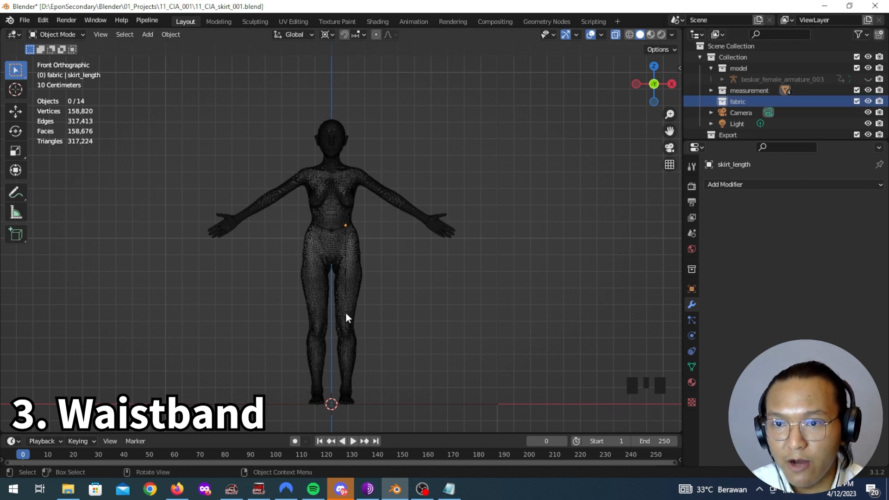
Step: Hide the measurement collection and add a mesh plane at the world origin
middle_click_drag(409, 300, 442, 321)
left_click(448, 331)
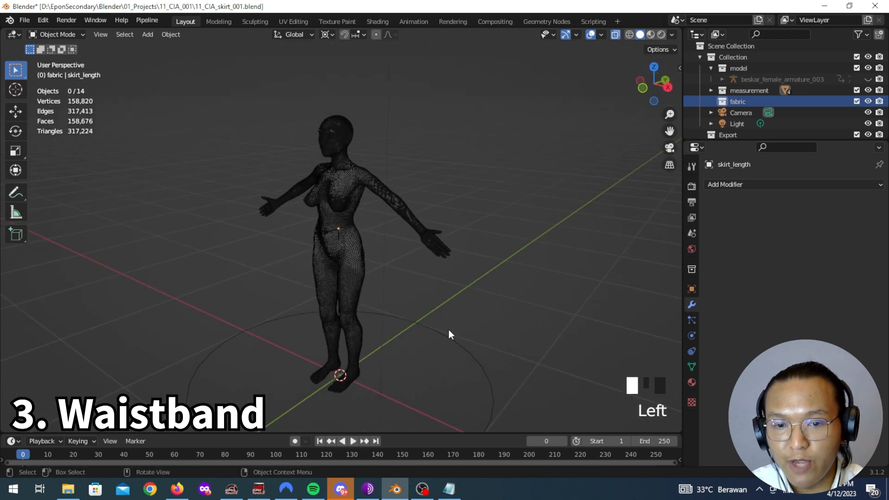
left_click(868, 90)
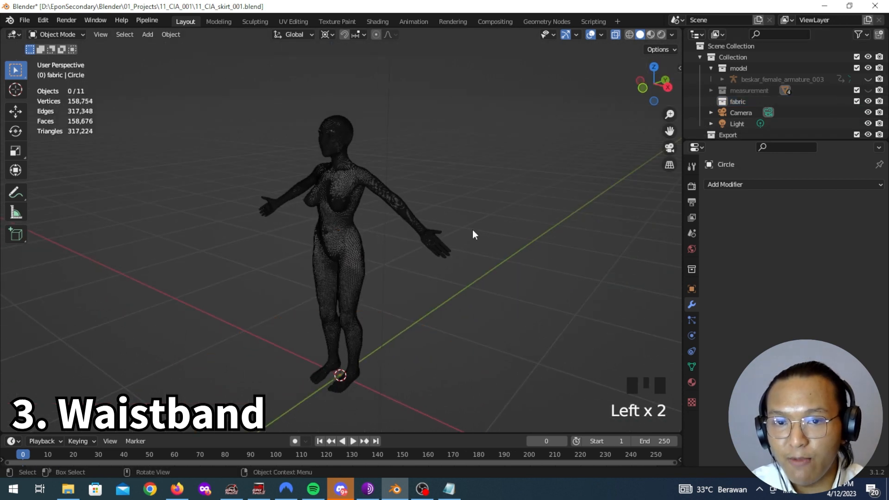
key("shift+a")
mouse_move(466, 250)
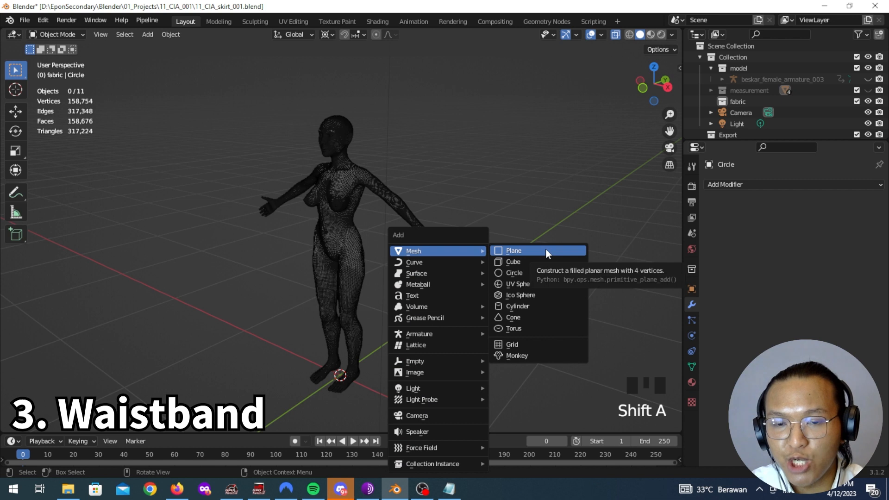
key("Return")
scroll(225, 289, "down", 3)
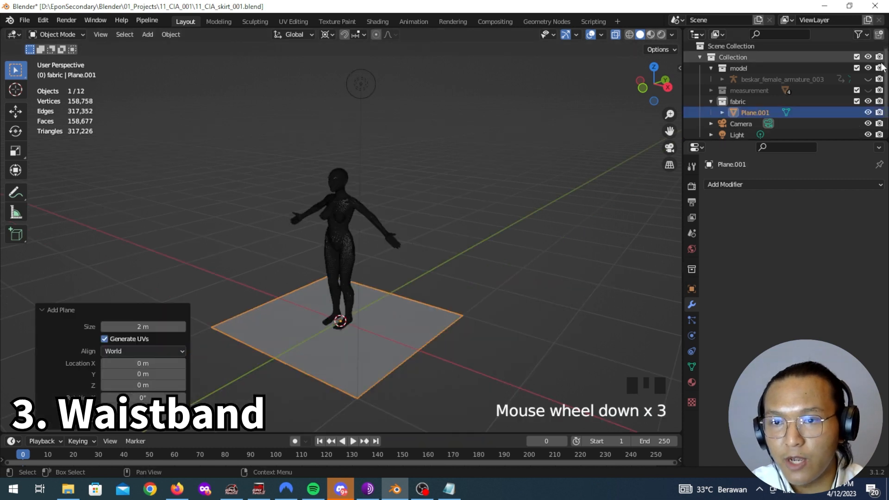
Step: Hide the model collection and rename the new plane as fabric, working in top view
left_click(868, 68)
middle_click_drag(395, 185, 449, 271, "alt")
scroll(449, 272, "up", 3)
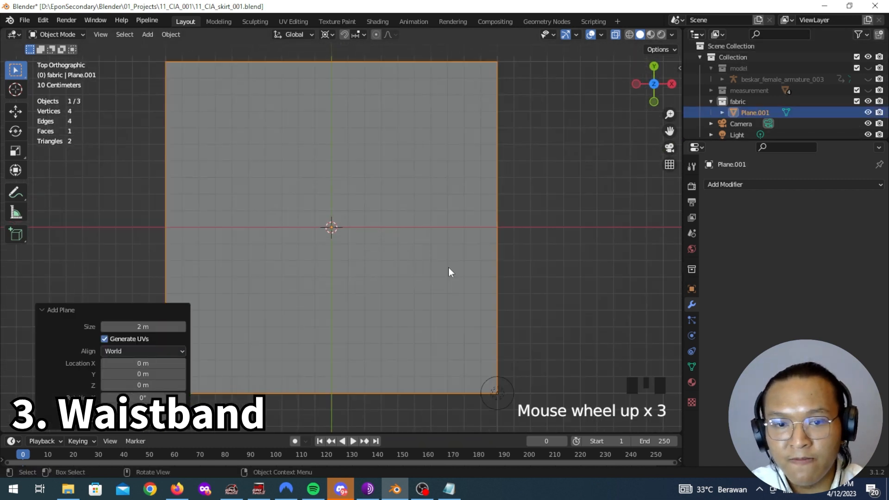
key("Tab")
scroll(353, 245, "down", 2)
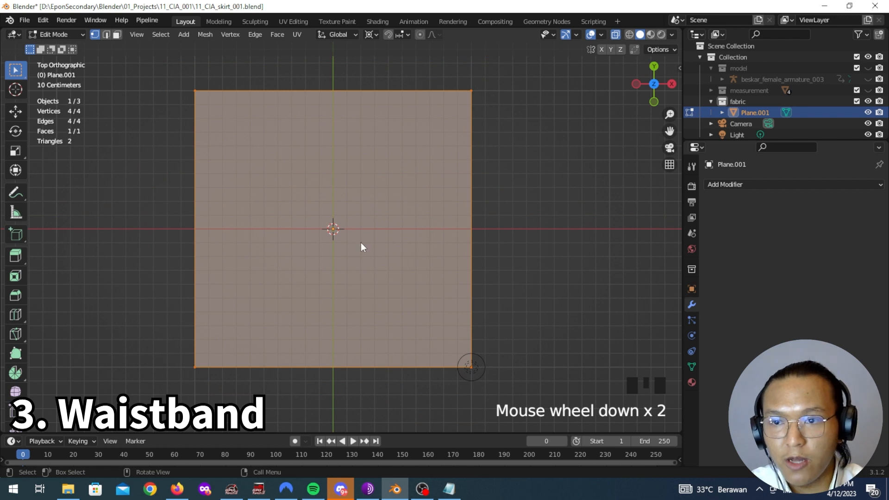
key("Tab")
double_click(757, 112)
type("fabric")
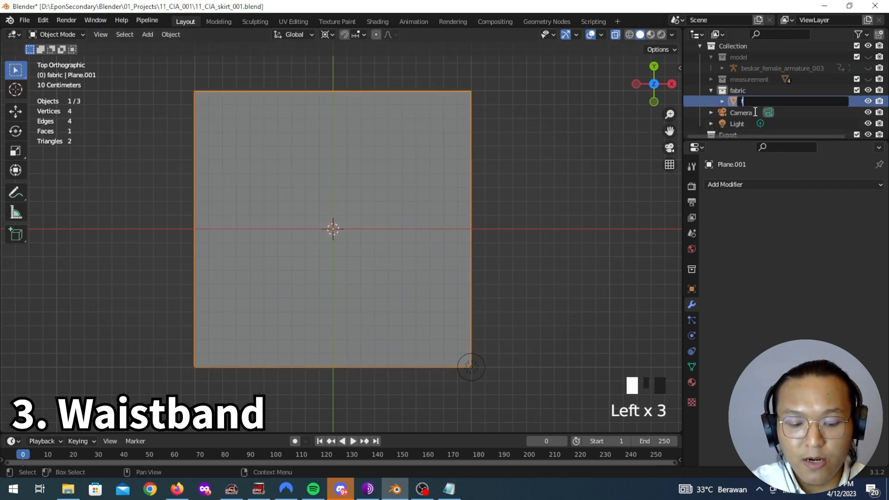
key("Return")
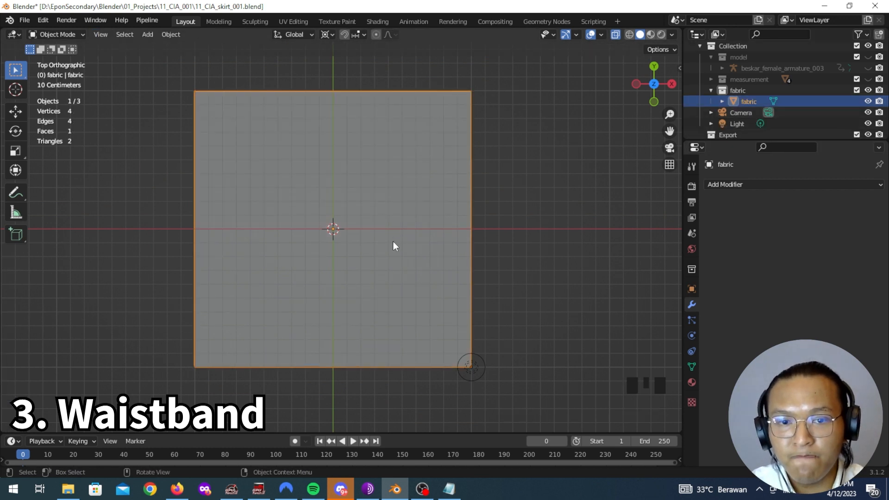
Step: Set the fabric plane's X and Y dimensions to 1 m in Object Mode and apply its scale
key("Tab")
right_click(358, 220)
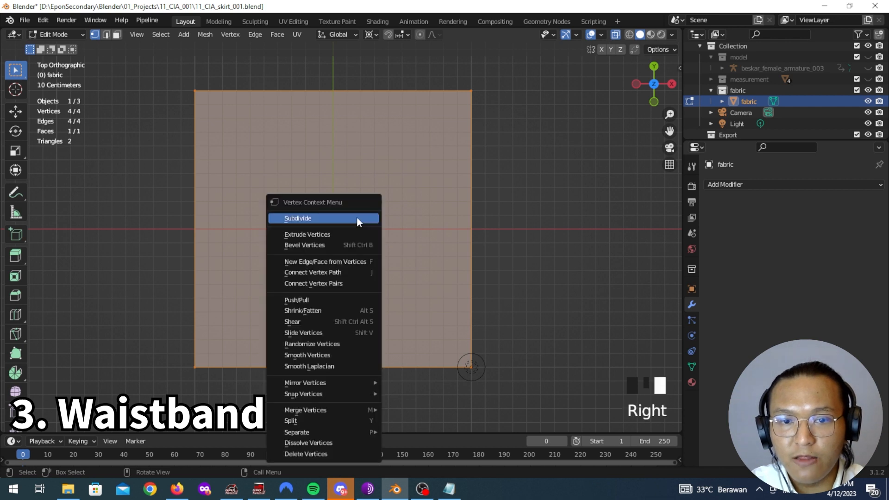
key("n")
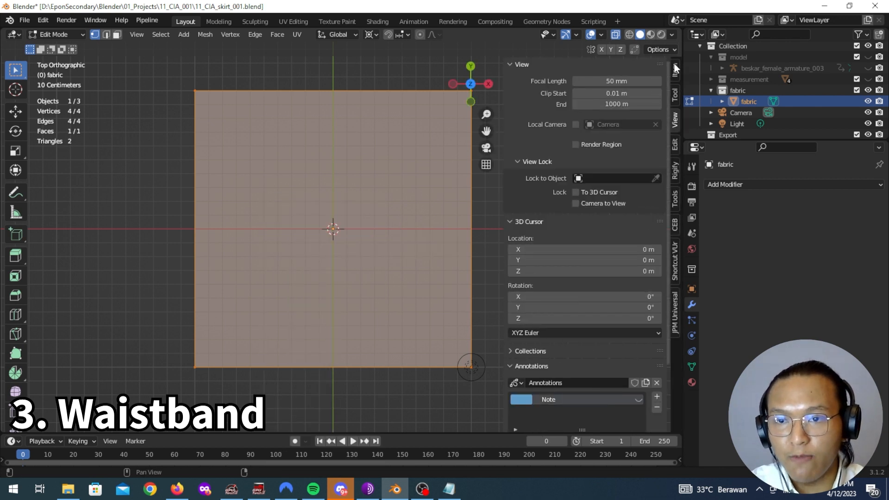
left_click(674, 69)
key("Tab")
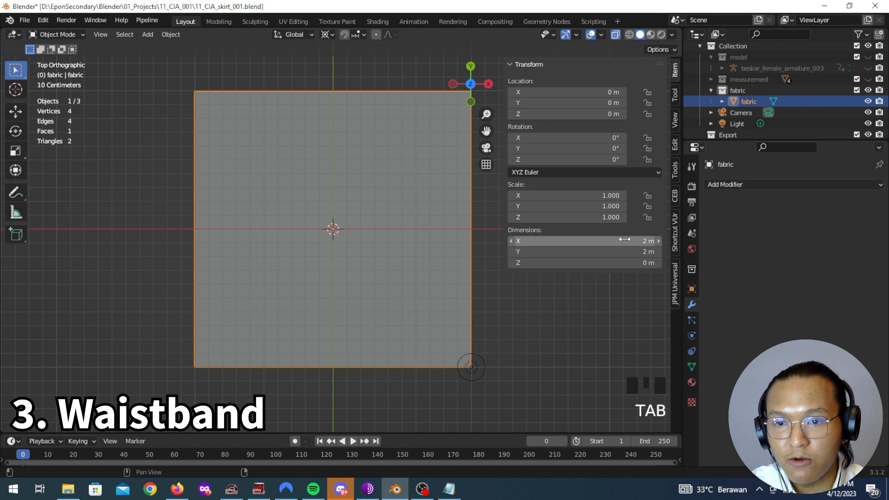
left_click_drag(624, 239, 624, 252)
type("1")
key("Return")
scroll(359, 257, "up", 4)
key("ctrl+a")
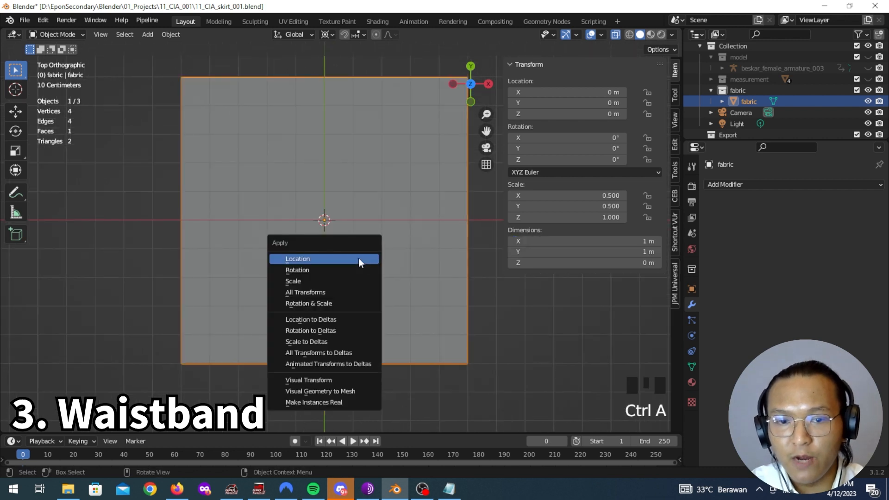
left_click(351, 281)
Step: Subdivide the whole fabric plane in Edit Mode with 99 cuts
key("Tab")
right_click(344, 223)
left_click(345, 225)
left_click(145, 346)
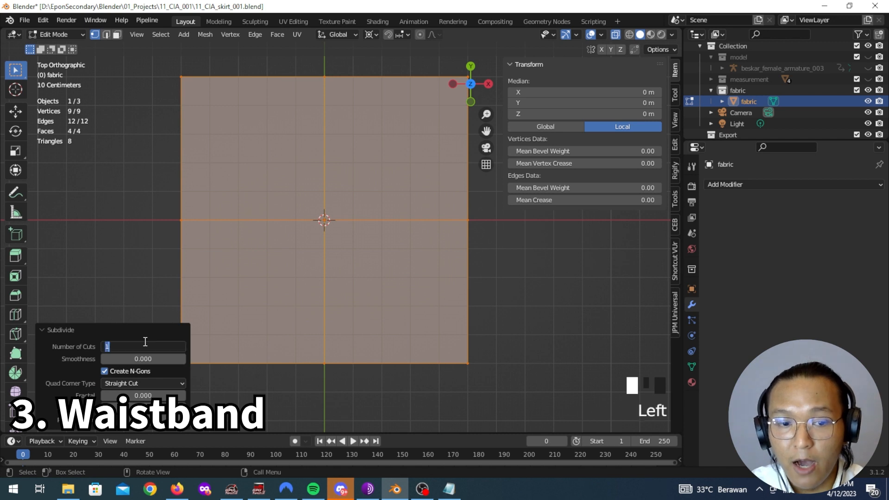
type("99")
key("Return")
Step: Count the grid faces by selecting the shortest face path along the fabric's upper edge and down to its lower right corner, then clear the selection
middle_click_drag(213, 291, 252, 242, "shift")
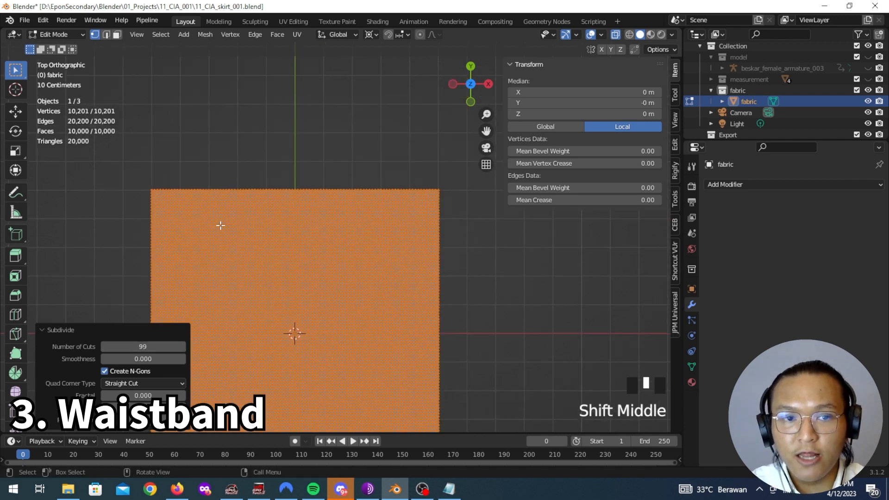
key("3")
scroll(164, 199, "up", 2)
left_click(68, 171)
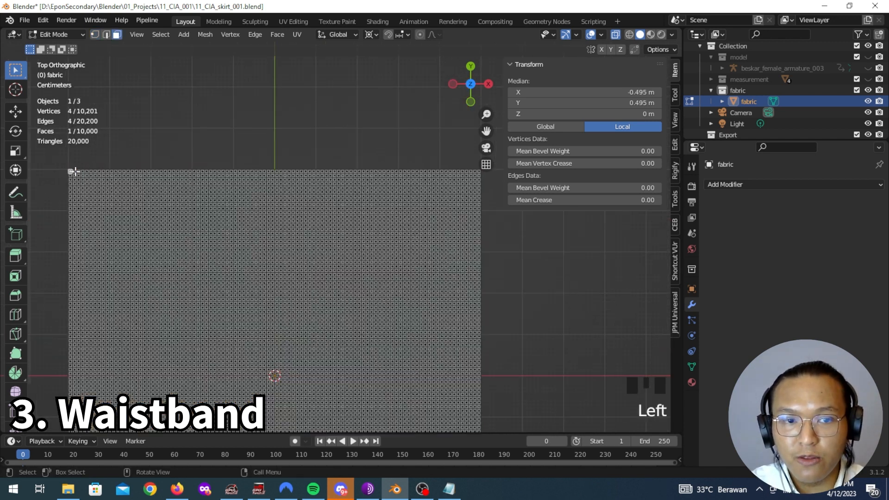
middle_click_drag(328, 218, 190, 242, "shift")
scroll(353, 174, "up", 2)
left_click(344, 178, "ctrl")
scroll(363, 274, "down", 1)
middle_click_drag(363, 274, 359, 181, "shift")
scroll(328, 291, "up", 3)
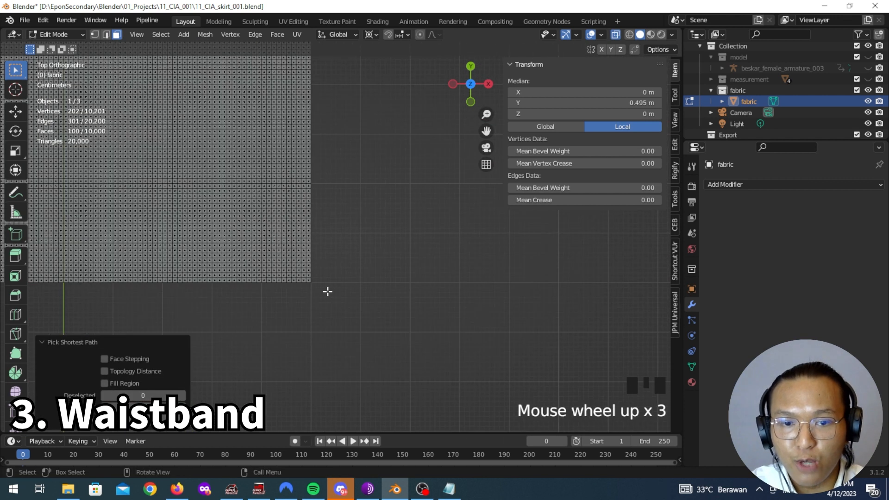
left_click(307, 279, "ctrl")
middle_click_drag(352, 187, 394, 284, "shift")
left_click(394, 284)
scroll(394, 283, "down", 4)
middle_click_drag(335, 237, 384, 306, "shift")
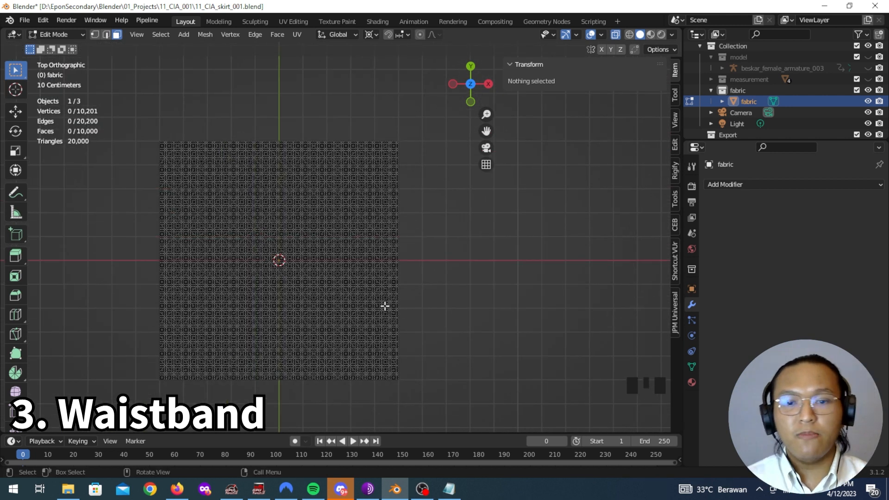
Step: Select a single grid face in the fabric's upper right area to examine the cell size against the whole plane
scroll(440, 176, "up", 10)
left_click(440, 181)
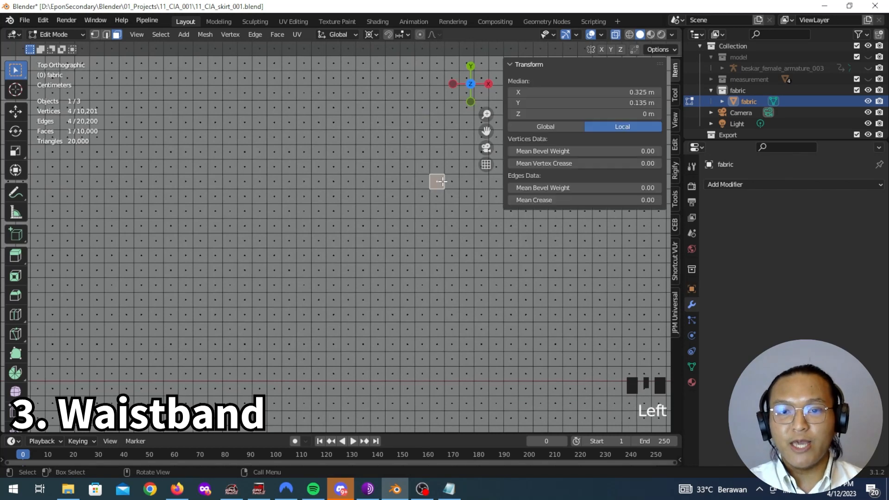
scroll(409, 215, "down", 12)
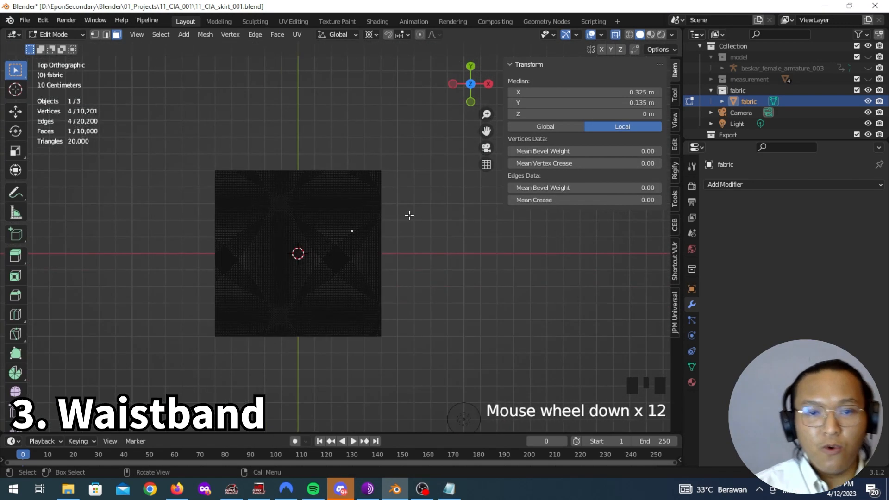
scroll(359, 230, "up", 4)
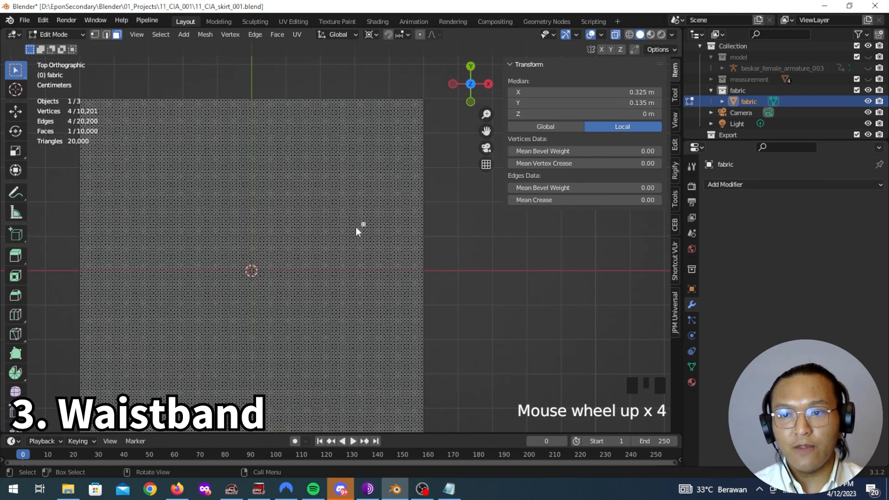
Step: Duplicate the fabric plane in place in Object Mode and hide the original
key("Tab")
key("shift+d")
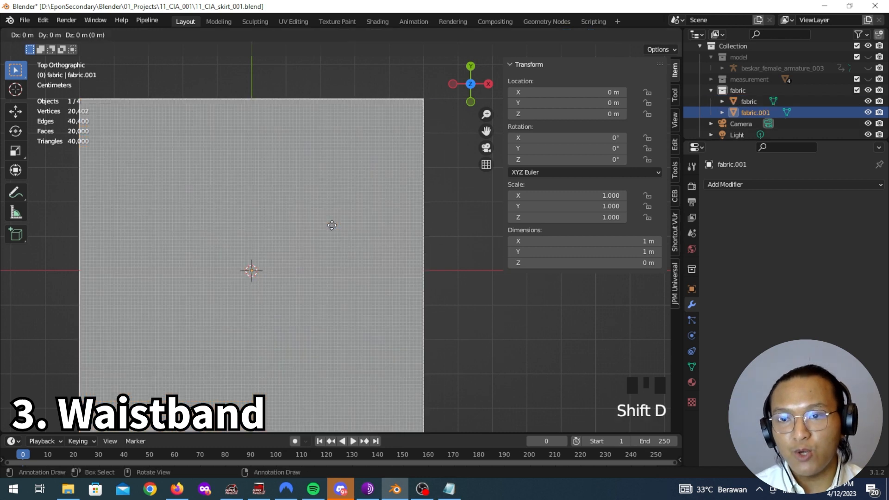
right_click(331, 224)
left_click(868, 102)
Step: Rename the duplicated plane as waist_band
double_click(776, 113)
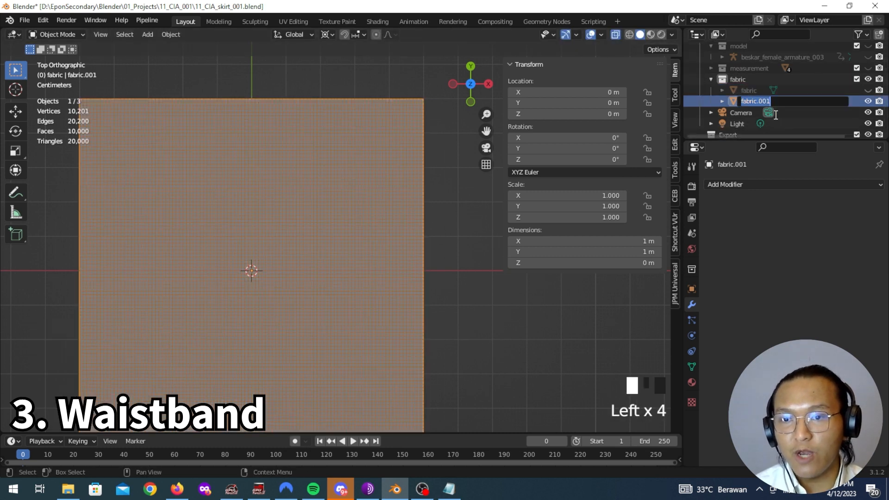
type("waistBand")
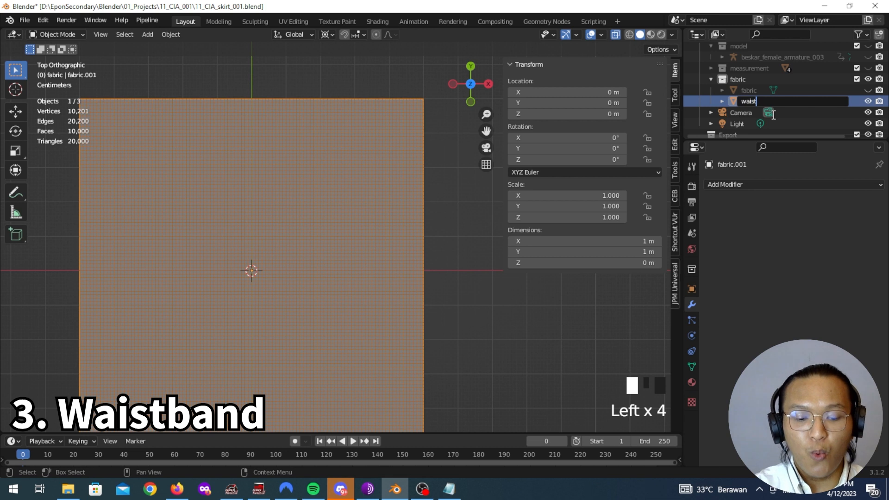
key("Return")
double_click(771, 102)
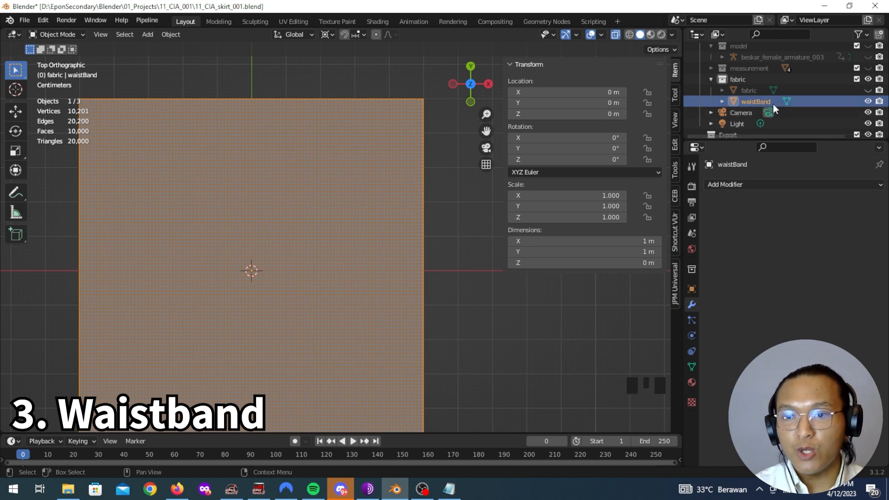
key("Left")
key("Left")
key("Left")
key("BackSpace")
key("BackSpace")
type("_band")
key("Return")
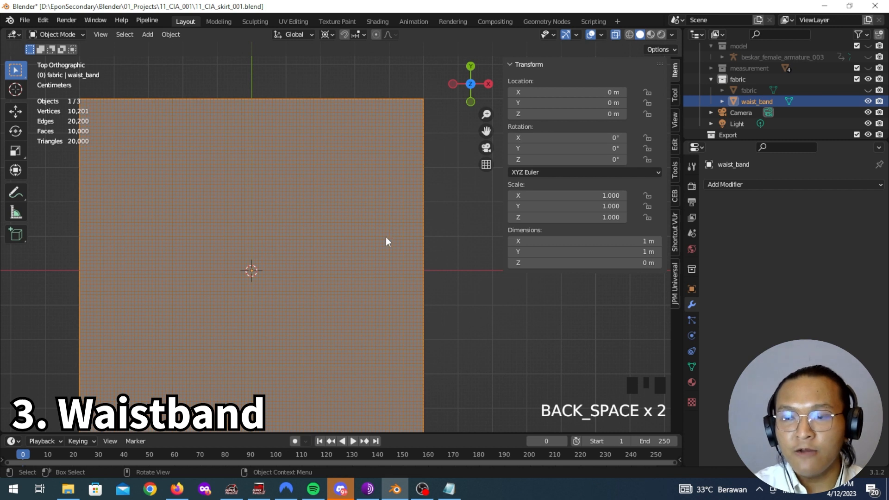
key("Tab")
scroll(391, 269, "down", 4)
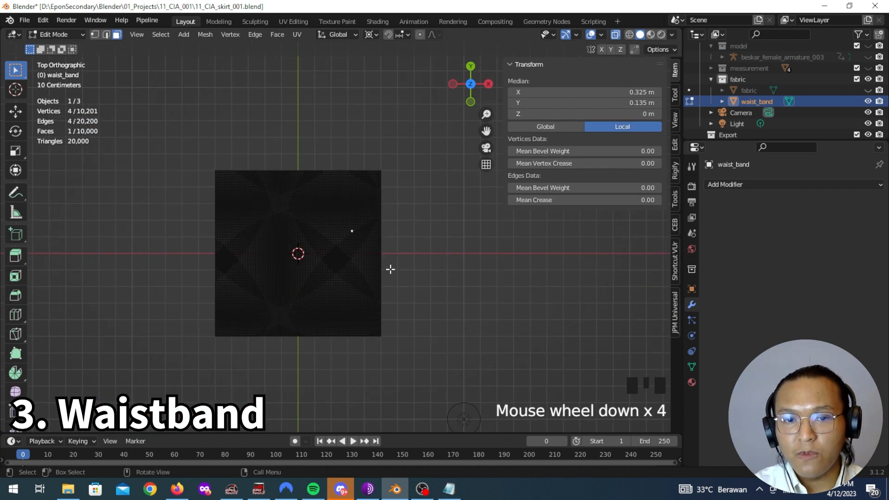
key("Tab")
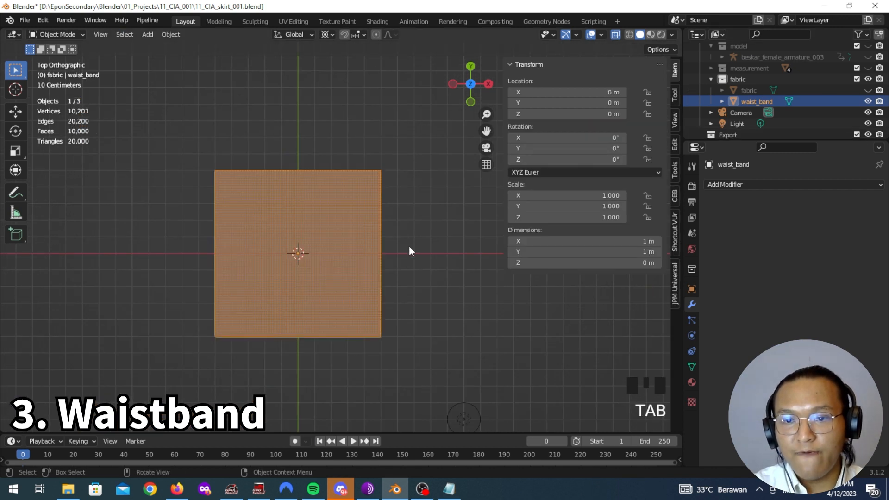
key("Delete")
left_click(868, 95)
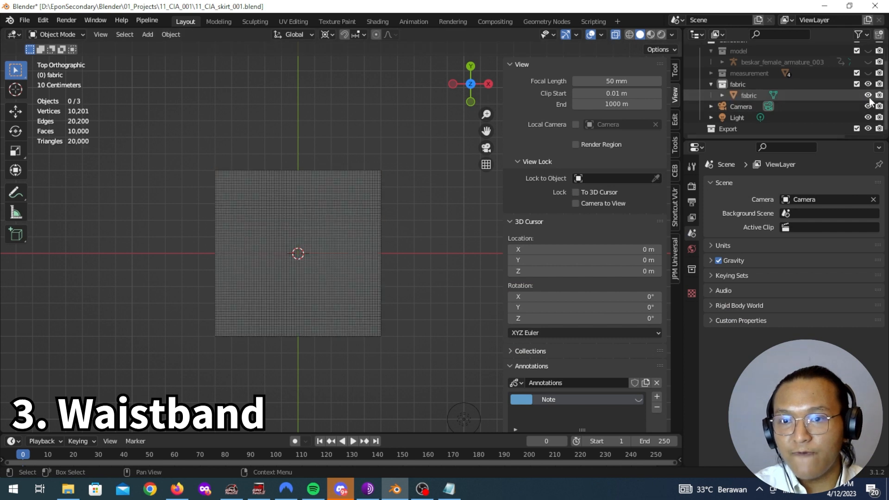
left_click(753, 97)
key("ctrl+z")
key("ctrl+z")
key("ctrl+z")
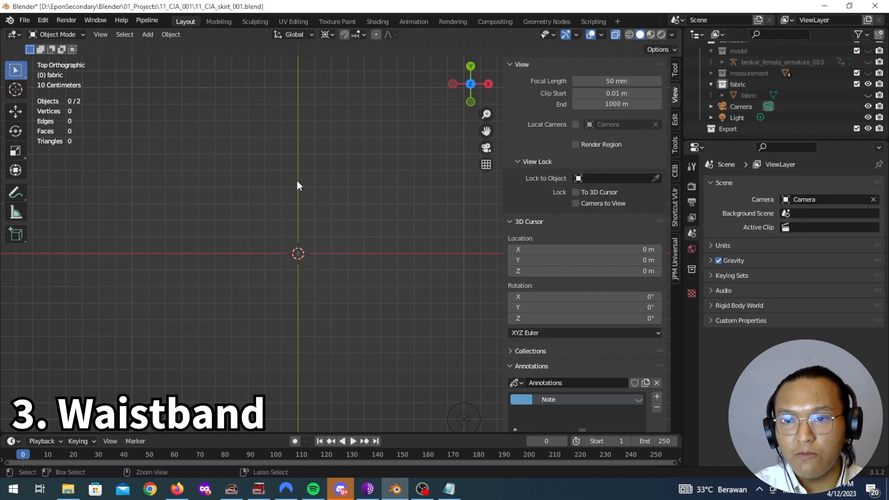
Step: Delete the faces of the waist_band grid's left half, up to the Y axis, in Edit Mode
scroll(292, 204, "up", 5)
key("Tab")
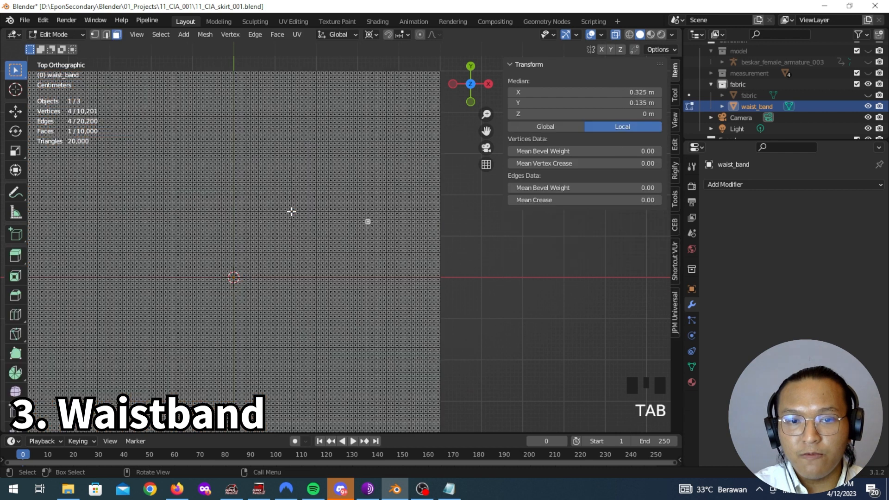
scroll(292, 211, "down", 4)
key("3")
left_click_drag(173, 131, 299, 363)
scroll(293, 254, "up", 5)
middle_click_drag(386, 142, 345, 255, "shift")
key("x")
left_click(346, 271)
middle_click_drag(384, 336, 350, 218, "shift")
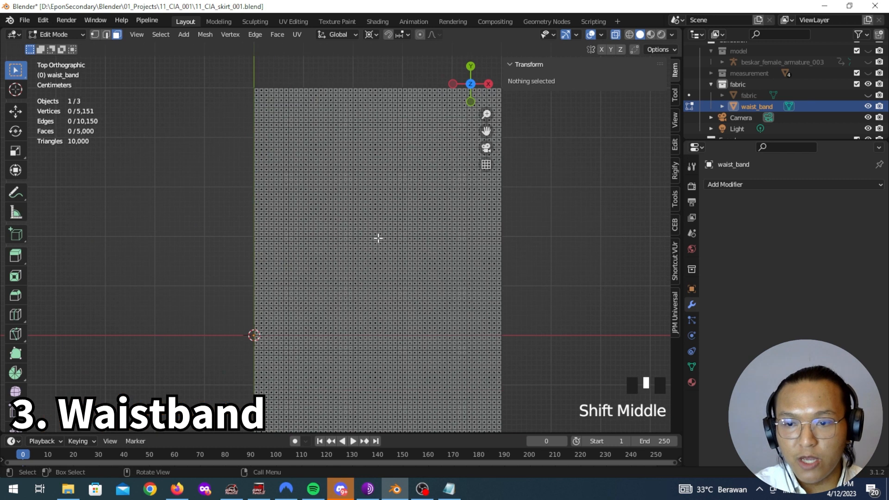
Step: Add a Mirror modifier on the X axis to waist_band in Object Mode and turn off X-ray display
key("Tab")
left_click(759, 185)
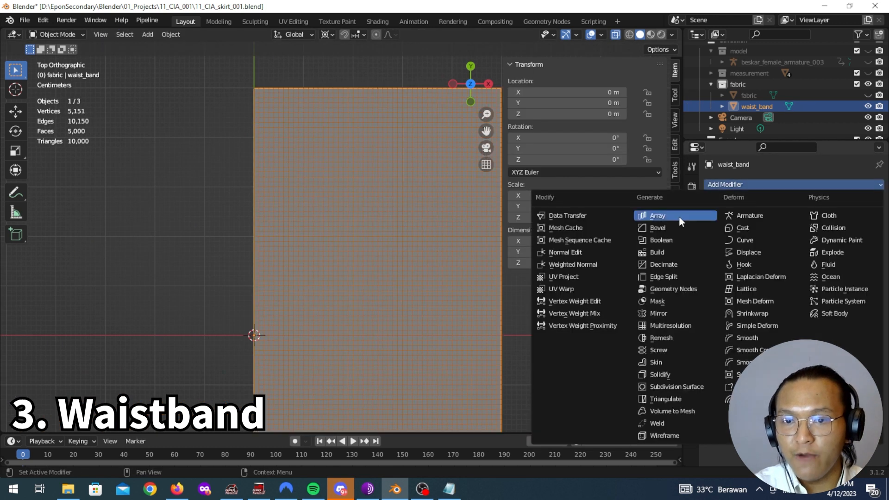
left_click(690, 313)
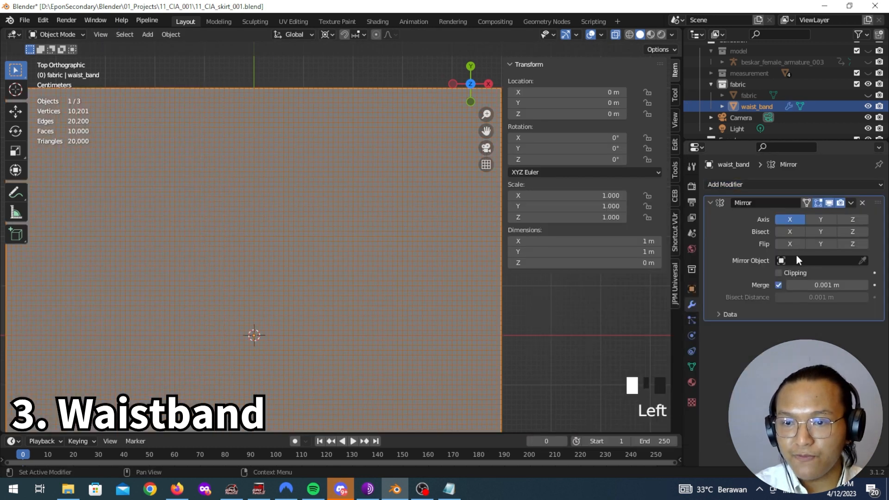
scroll(405, 300, "down", 4)
left_click(615, 34)
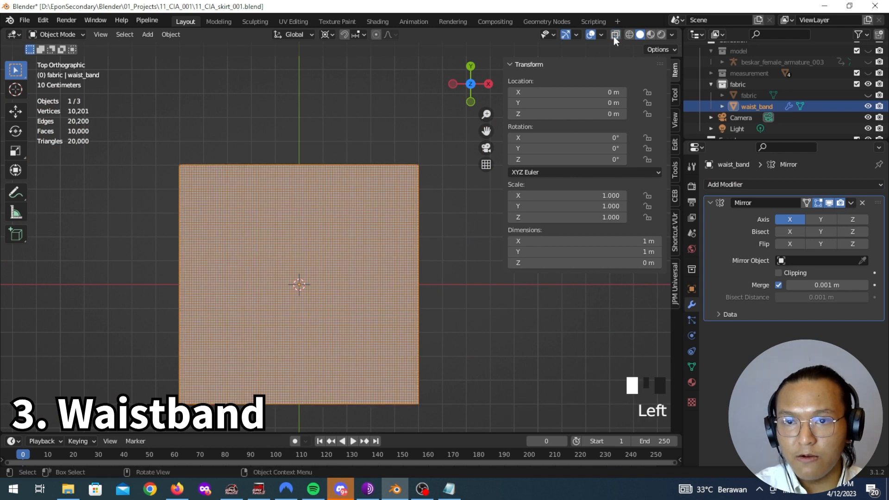
Step: Delete the waist_band faces below the X axis in Edit Mode
middle_click_drag(368, 288, 363, 240, "shift")
scroll(406, 307, "up", 3)
key("Tab")
left_click_drag(456, 372, 257, 234)
scroll(443, 294, "up", 6)
middle_click_drag(443, 294, 271, 301, "shift")
scroll(263, 250, "down", 9)
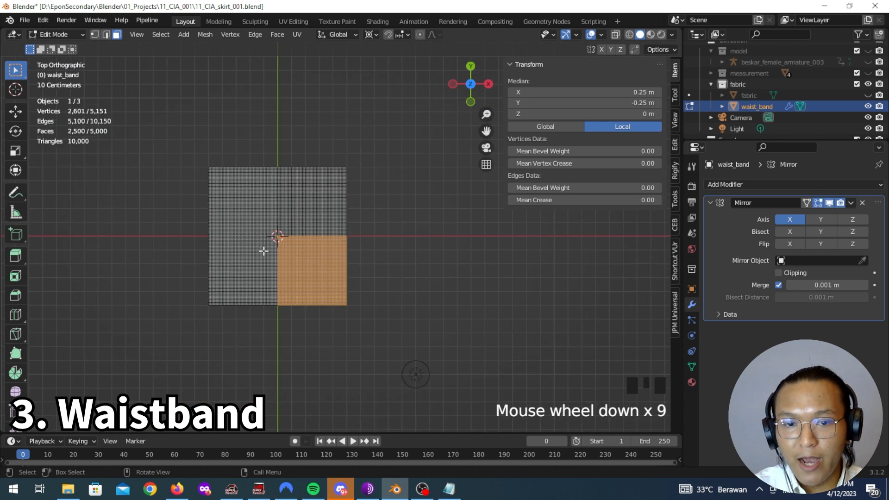
key("x")
left_click(317, 294)
Step: Select the grid face at the origin and look up the waist measurement in the Notepad note
scroll(351, 283, "up", 6)
middle_click_drag(307, 272, 240, 306, "shift")
scroll(325, 307, "up", 5)
left_click(326, 306)
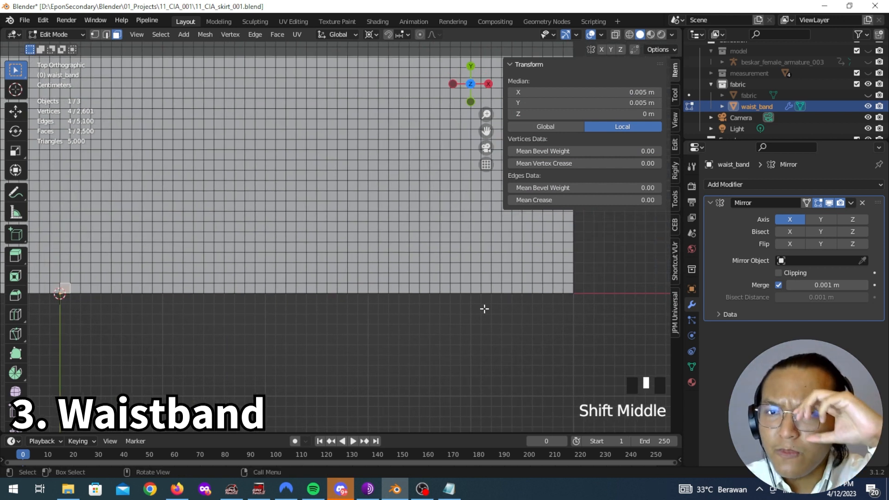
left_click(450, 490)
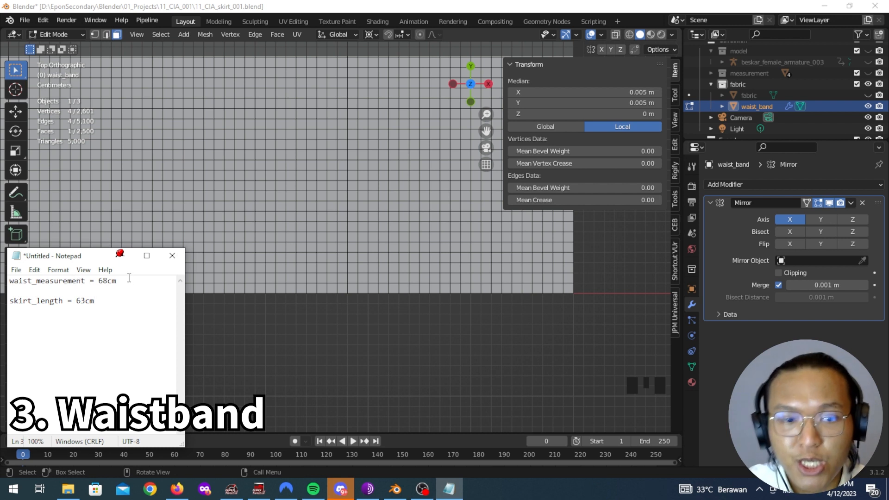
left_click(127, 262)
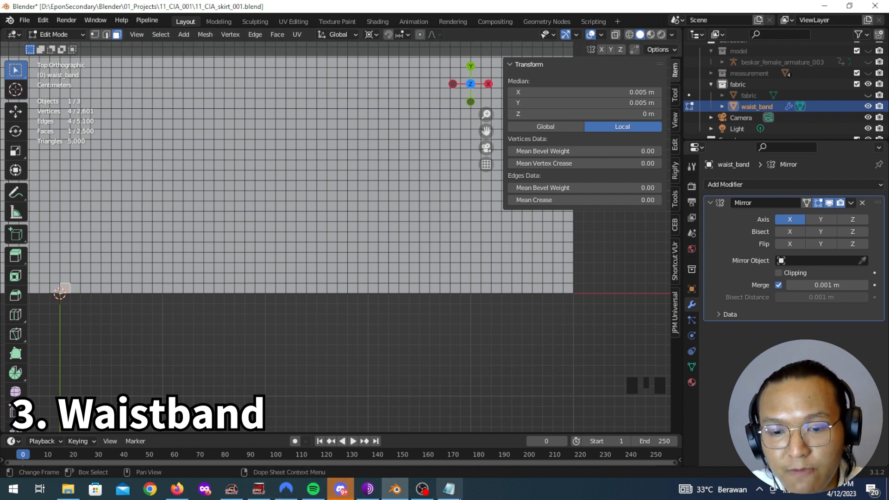
mouse_move(456, 499)
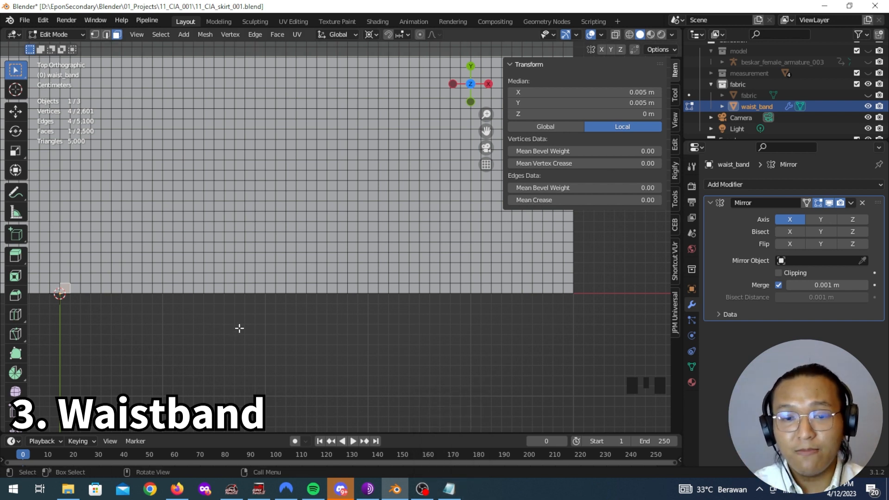
Step: Append the half-waist calculation "/2 = 34cm" to the waist_measurement line in Notepad and return to Blender
middle_click_drag(260, 308, 371, 301, "shift")
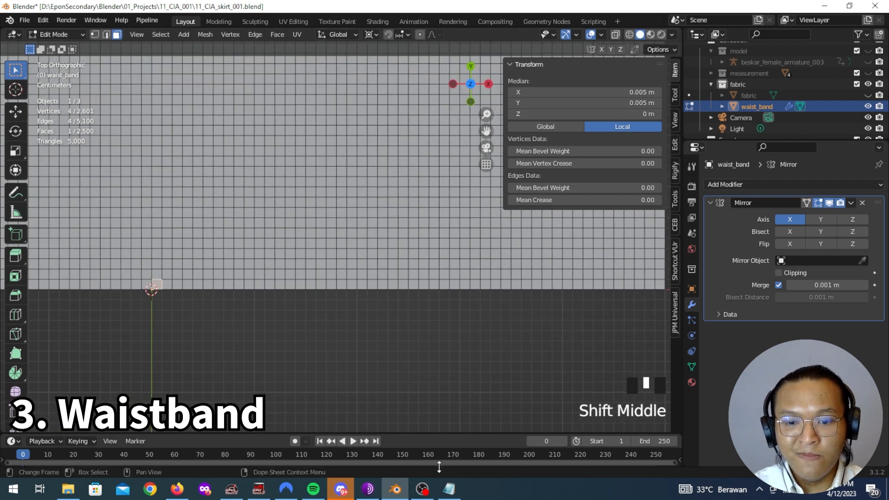
left_click(450, 488)
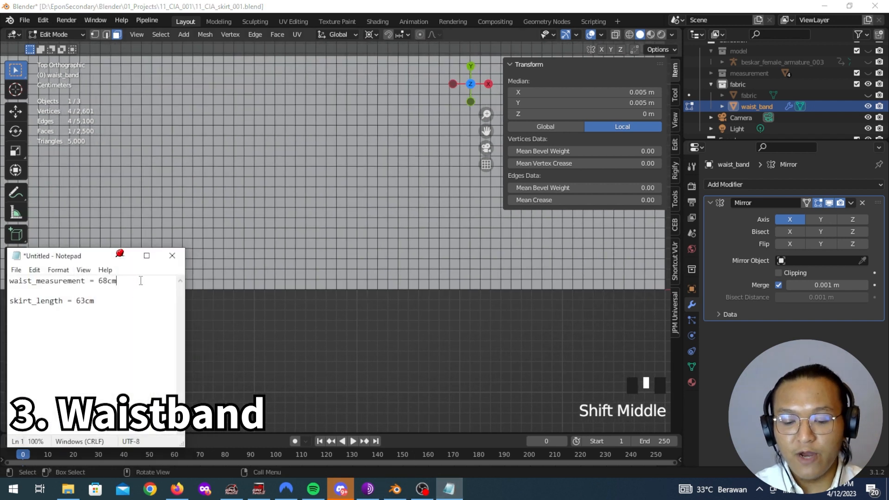
type(".")
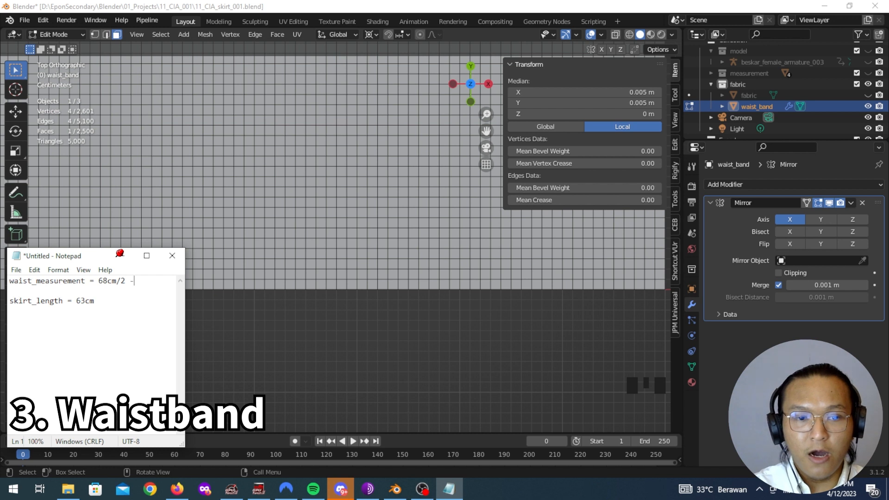
type("2 = 34cm")
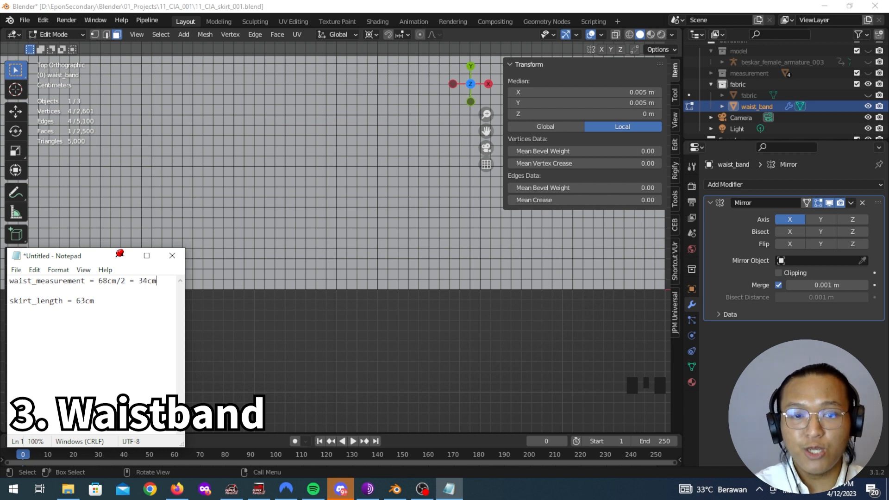
left_click(120, 253)
Step: Count off 34 faces along the grid's lower edge from the origin to mark the half-waist length
key("3")
middle_click_drag(431, 291, 304, 293, "shift")
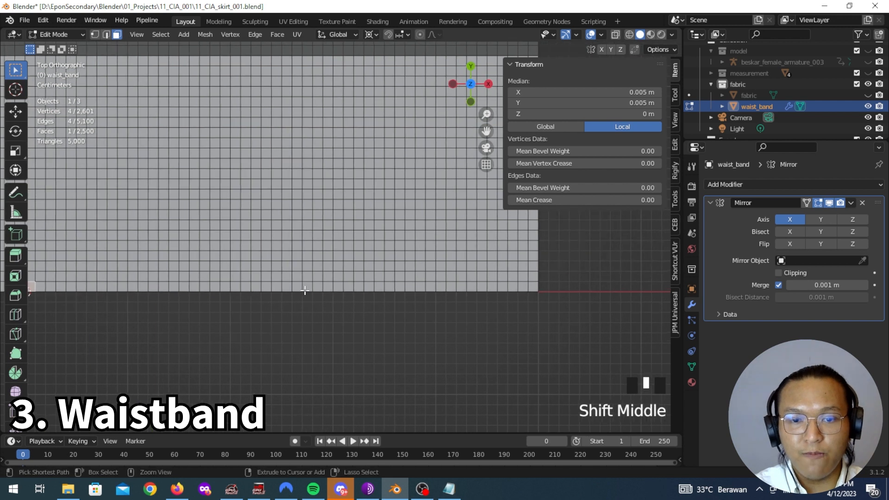
left_click(305, 291, "ctrl")
left_click(432, 288, "ctrl")
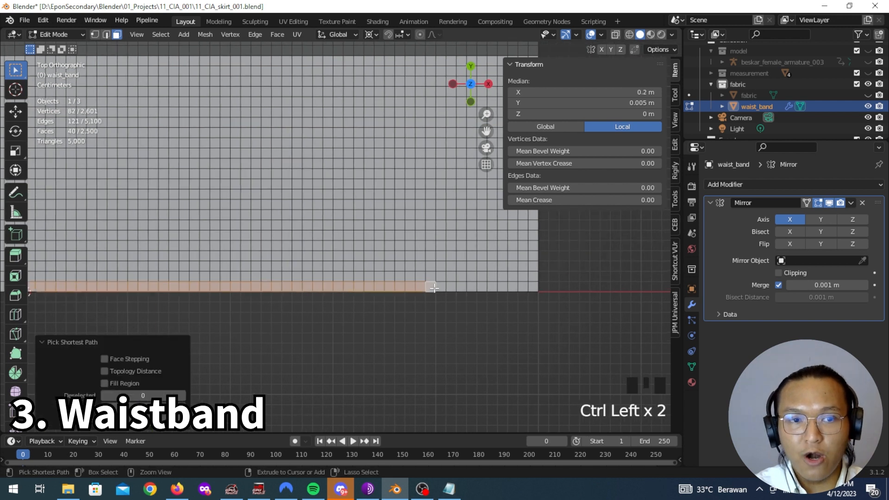
left_click(430, 288, "ctrl")
left_click(388, 281, "ctrl")
left_click(360, 288, "shift")
left_click(369, 287, "shift")
Step: Delete all face columns of waist_band beyond the 34th column from the Y axis
key("3")
left_click(369, 292, "alt")
scroll(393, 204, "down", 9)
middle_click_drag(394, 204, 388, 236, "shift")
left_click_drag(343, 182, 377, 307, "shift")
key("x")
left_click(379, 309)
middle_click_drag(379, 312, 395, 293, "shift")
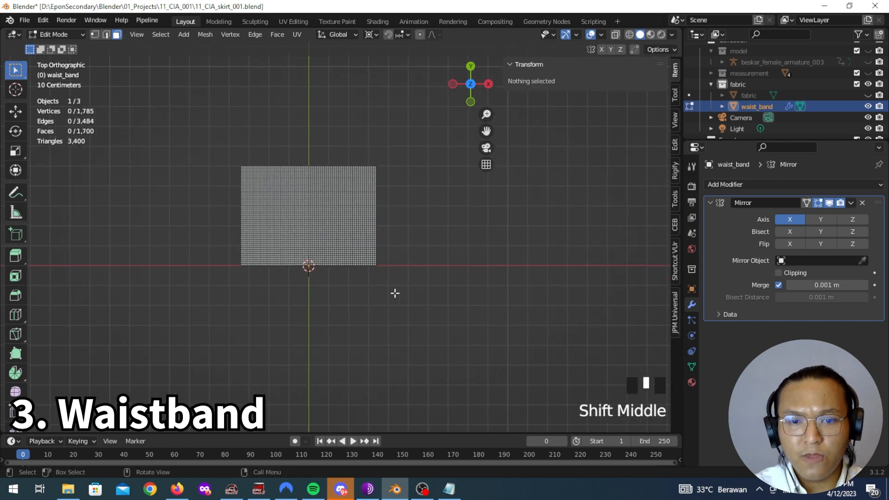
Step: Delete all waist_band faces above the lowest three rows, leaving a 3 cm high strip, and return to Object Mode
scroll(334, 249, "up", 4)
middle_click_drag(174, 333, 216, 313, "shift")
left_click(211, 315)
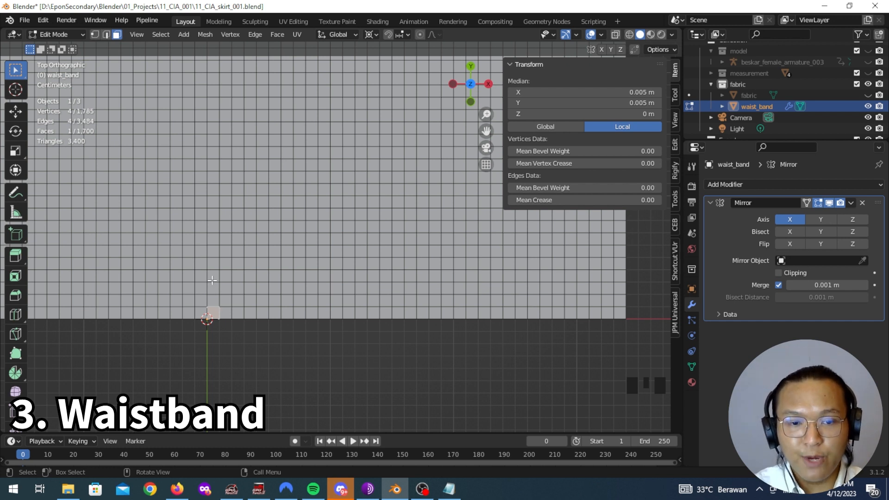
middle_click_drag(215, 297, 182, 297, "shift")
left_click(183, 278, "alt")
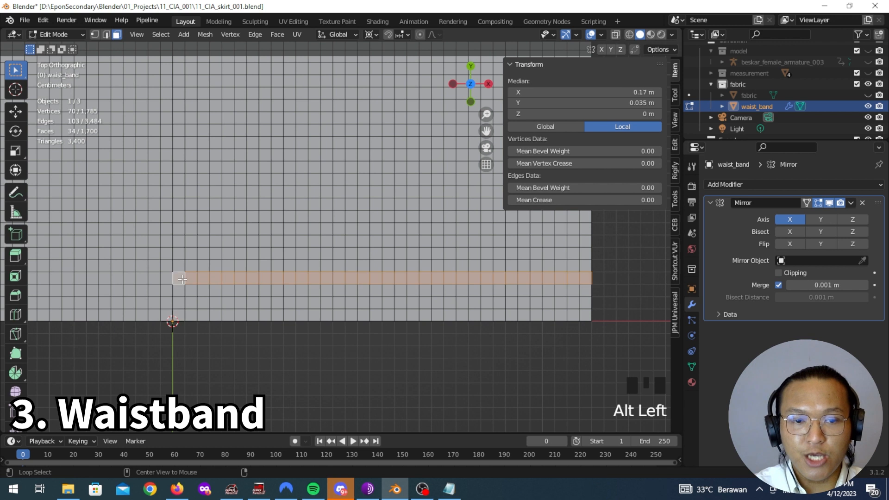
scroll(286, 295, "down", 3)
scroll(286, 295, "down", 1)
scroll(280, 282, "down", 4)
middle_click_drag(254, 133, 287, 136, "shift")
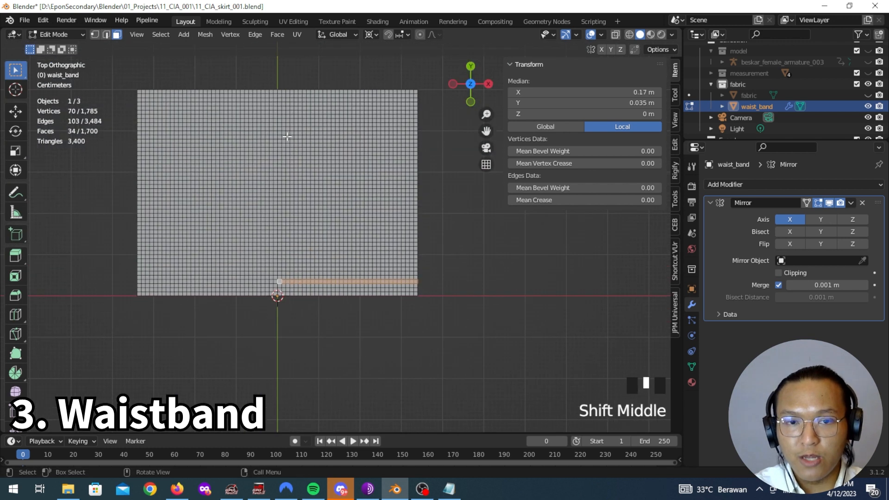
left_click_drag(274, 76, 471, 281, "shift")
key("x")
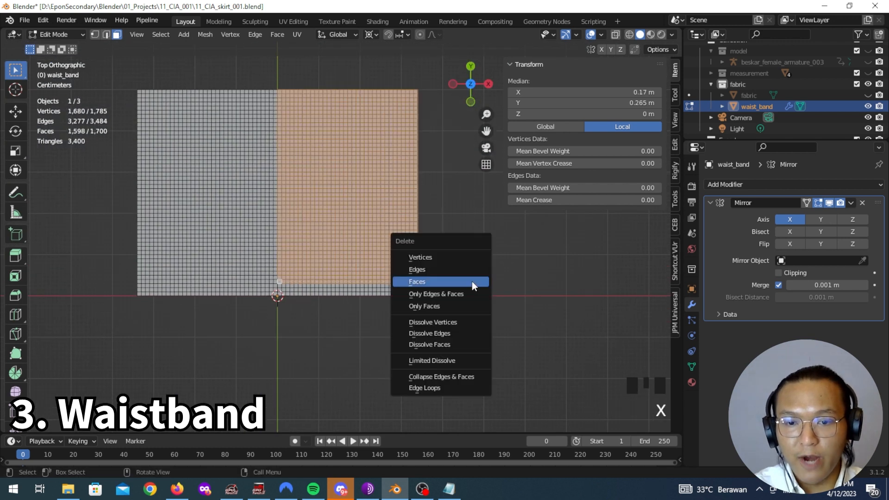
left_click(470, 283)
middle_click_drag(319, 341, 393, 294, "shift")
scroll(357, 284, "up", 3)
key("Tab")
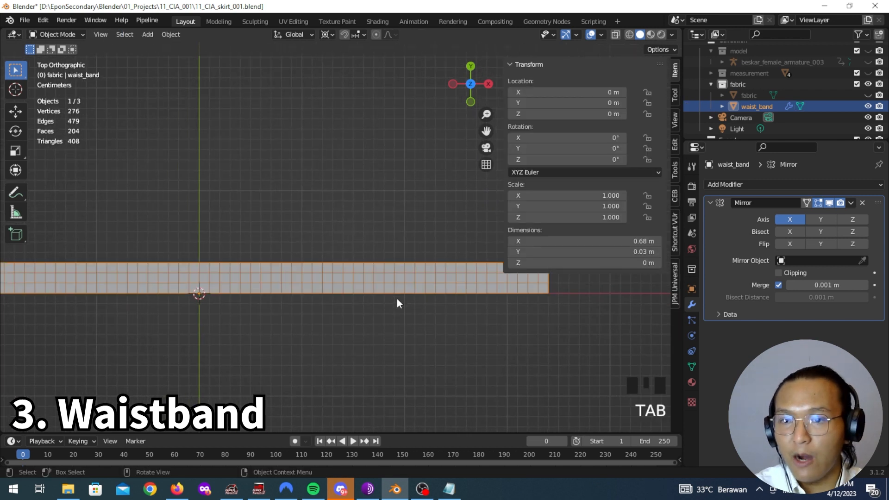
Step: Show the model collection, duplicate waist_band in place, and hide the original band
left_click(868, 51)
scroll(387, 234, "down", 5)
middle_click_drag(387, 234, 360, 222)
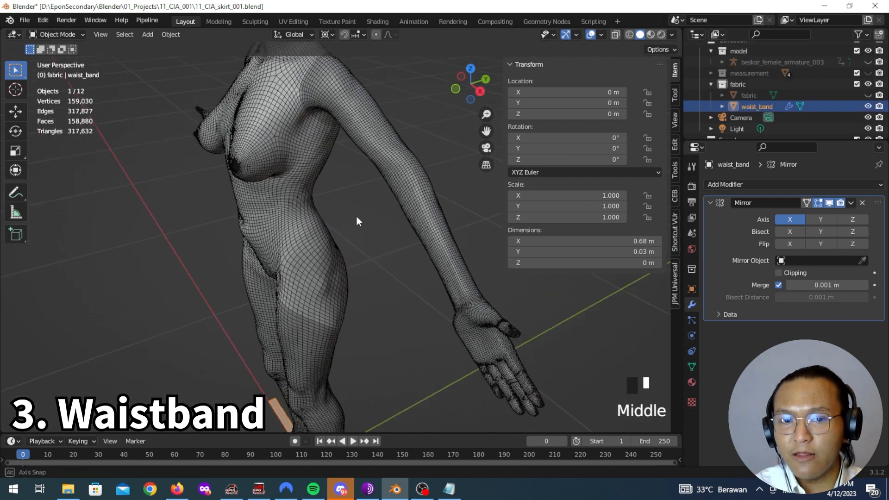
scroll(378, 262, "down", 5)
middle_click_drag(378, 262, 365, 172, "shift")
scroll(370, 226, "up", 6)
key("shift+d")
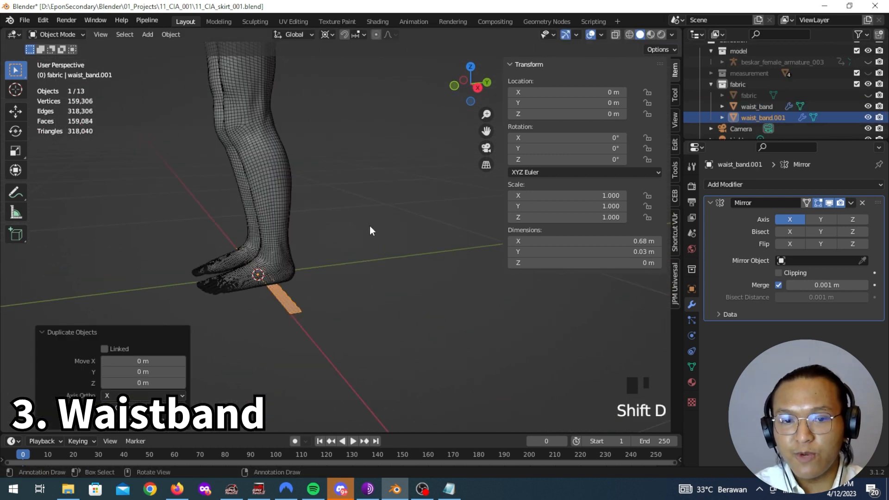
middle_click_drag(273, 213, 335, 234)
Step: Rotate the duplicated band's entire mesh 90 degrees about the X axis in Edit Mode so the strip stands upright
key("Tab")
middle_click_drag(365, 268, 387, 262)
key("a")
key("r")
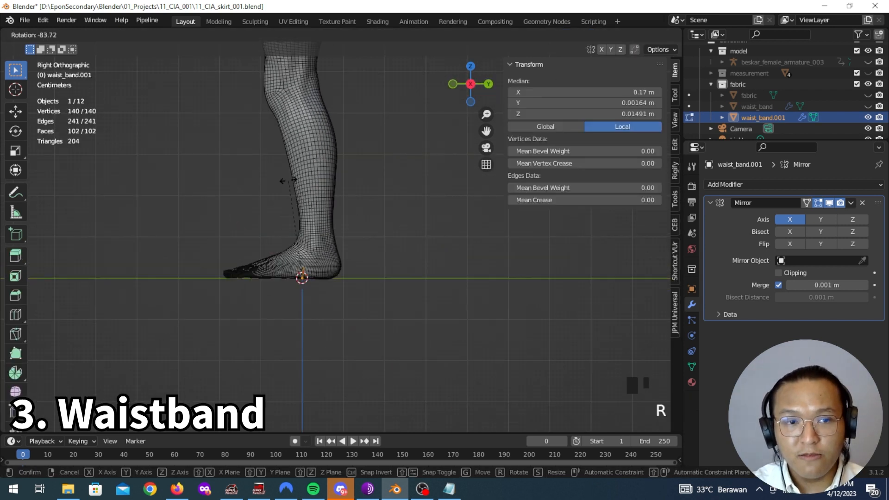
key("Return")
middle_click_drag(290, 181, 305, 334)
key("Tab")
Step: Move the upright band to the model's waist, about 1.09 m up and 0.025 m along Y
scroll(327, 277, "down", 4)
key("g")
left_click(316, 127)
middle_click_drag(316, 127, 375, 268, "shift")
scroll(323, 251, "up", 4)
scroll(368, 264, "up", 4)
scroll(854, 92, "up", 3)
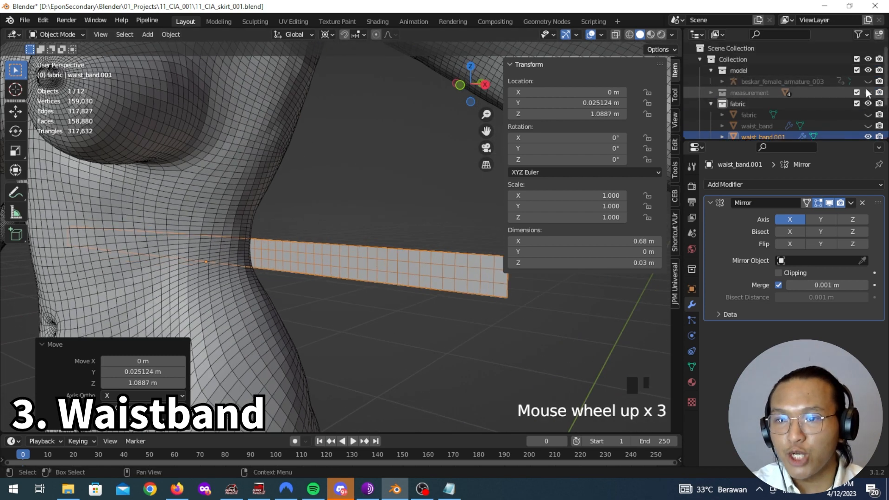
Step: Enable the measurement collection and turn on X-ray display to see the band through the body from behind
left_click(857, 92)
middle_click_drag(399, 227, 327, 213)
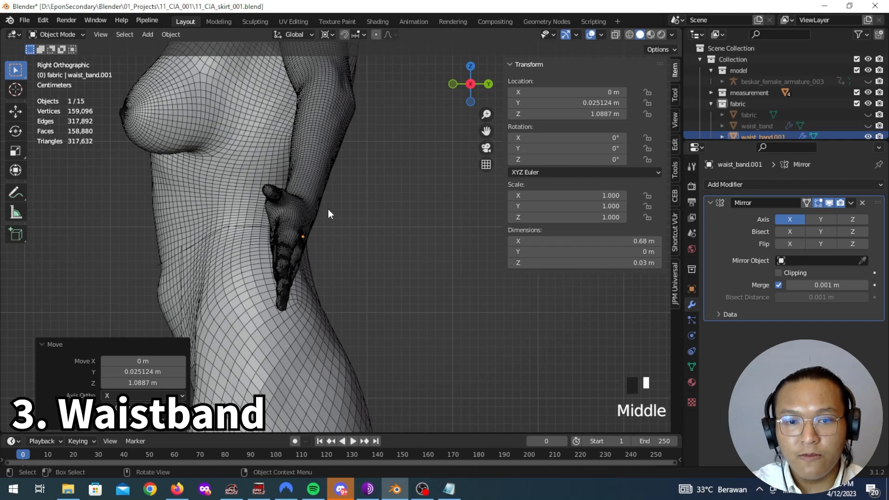
left_click(615, 34)
middle_click_drag(416, 195, 334, 216)
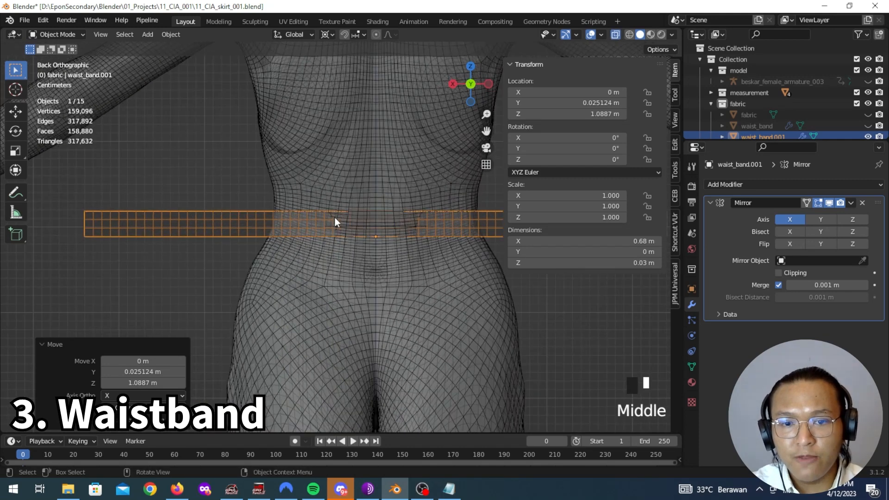
Step: Raise the band along Z by about 0.013 m at the waist
scroll(341, 227, "up", 3)
key("g")
key("z")
left_click(338, 210)
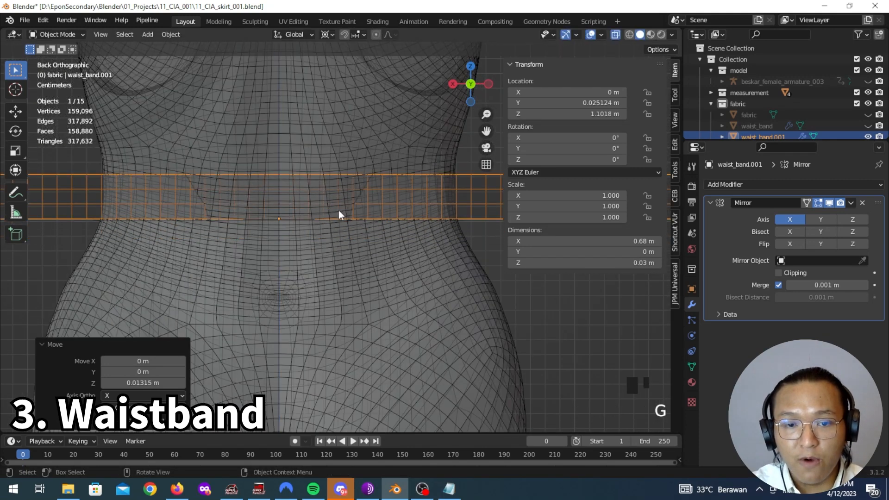
scroll(363, 238, "up", 2)
scroll(363, 238, "up", 2)
scroll(359, 236, "down", 5)
Step: Move the band backward in side view to about 0.041 m along Y
middle_click_drag(363, 240, 216, 236)
scroll(361, 250, "up", 1)
key("g")
left_click(351, 240)
Step: Lower the band by about 0.001 m to the waist measurement curve with the model hidden, and show the model again
left_click(868, 70)
scroll(422, 229, "up", 8)
key("g")
left_click(426, 234)
scroll(397, 252, "down", 12)
middle_click_drag(395, 250, 426, 283)
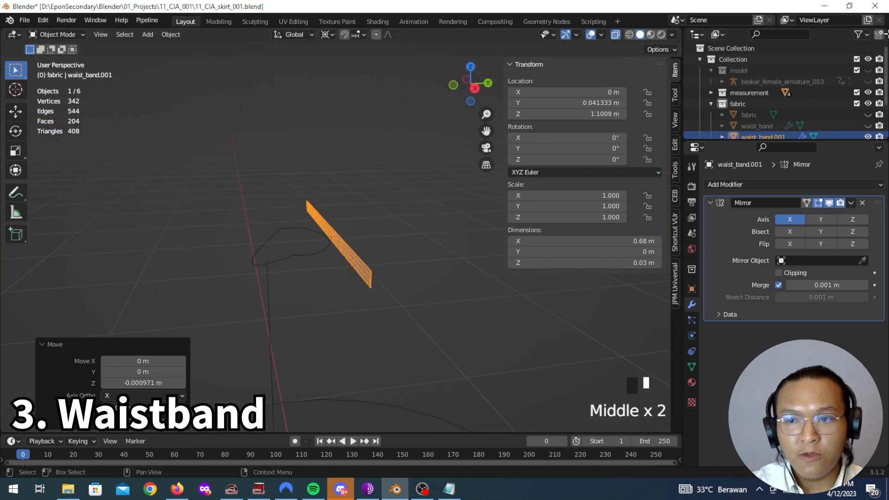
left_click(867, 70)
Step: Enter Edit Mode on the band, activate the 3D Cursor tool, and set snapping to Vertex
middle_click_drag(463, 226, 378, 232)
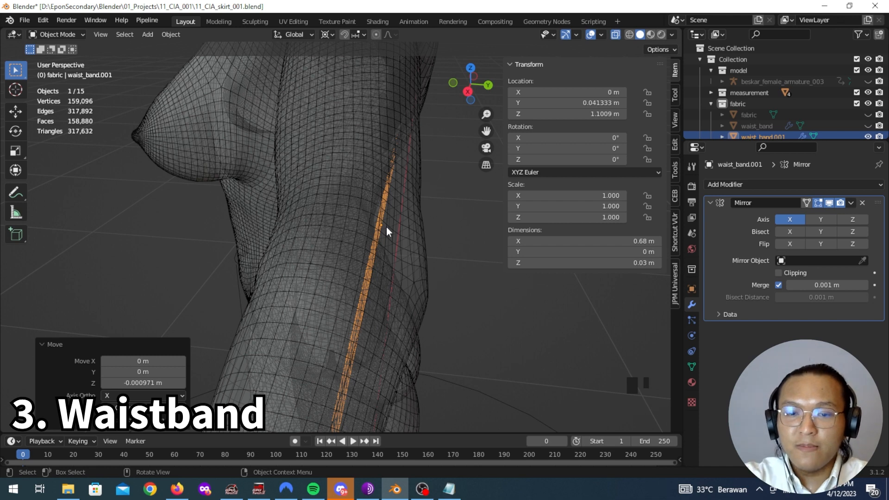
middle_click_drag(397, 249, 312, 224)
scroll(382, 218, "down", 2)
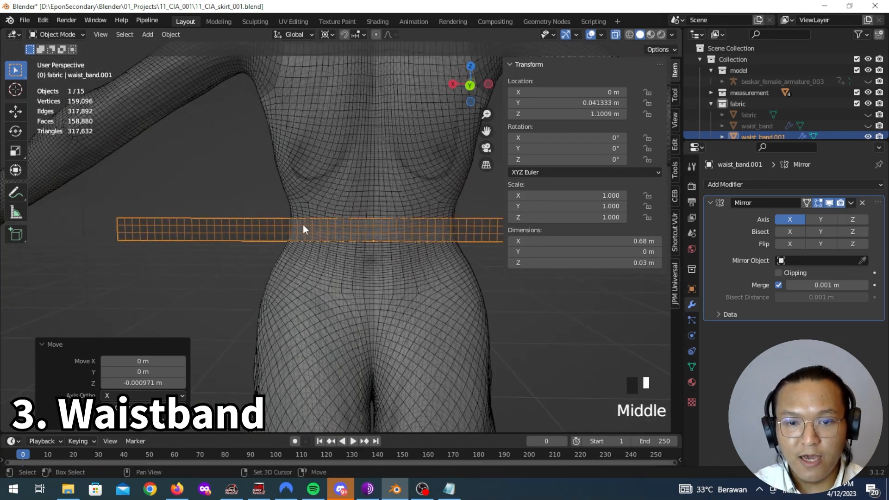
scroll(255, 227, "up", 2)
middle_click_drag(254, 227, 266, 232)
key("Tab")
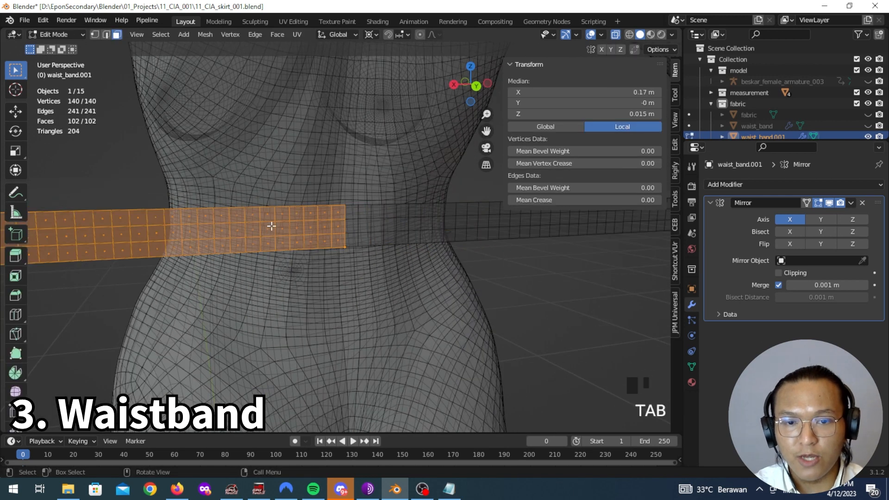
left_click(16, 92)
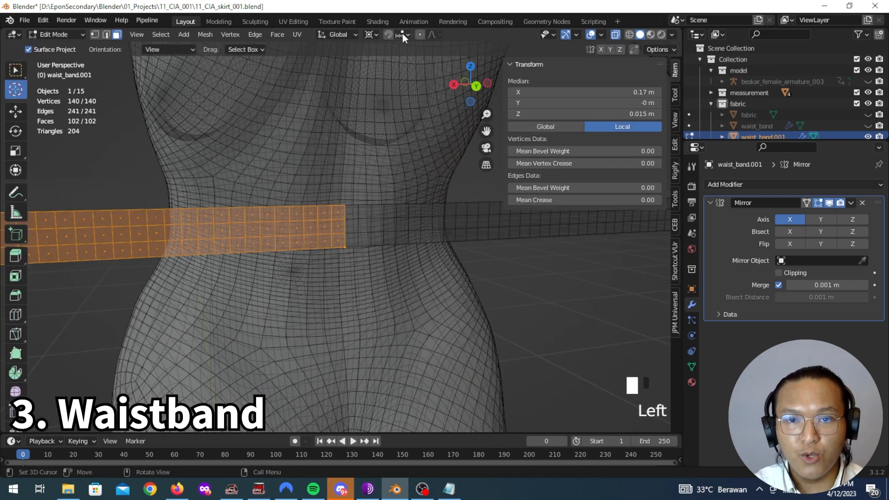
left_click(401, 34)
left_click(409, 80)
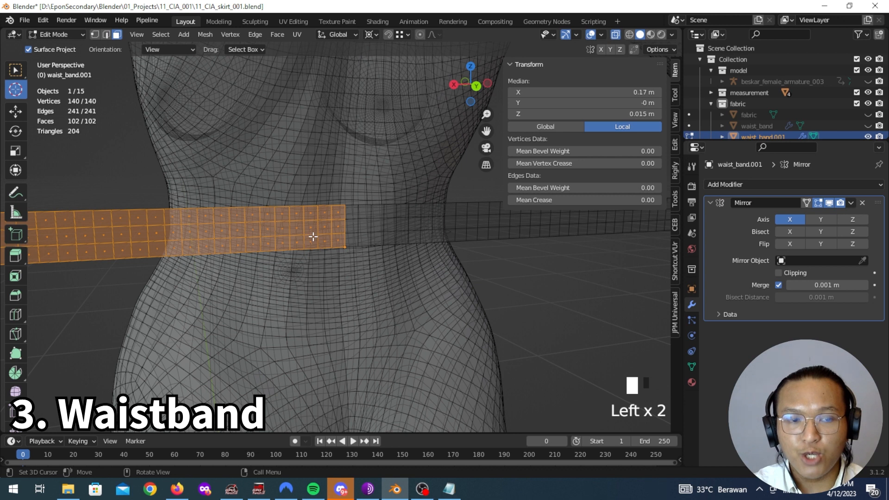
Step: Turn snapping on and place the 3D Cursor on the band's lower centre-back vertex
scroll(347, 248, "up", 3)
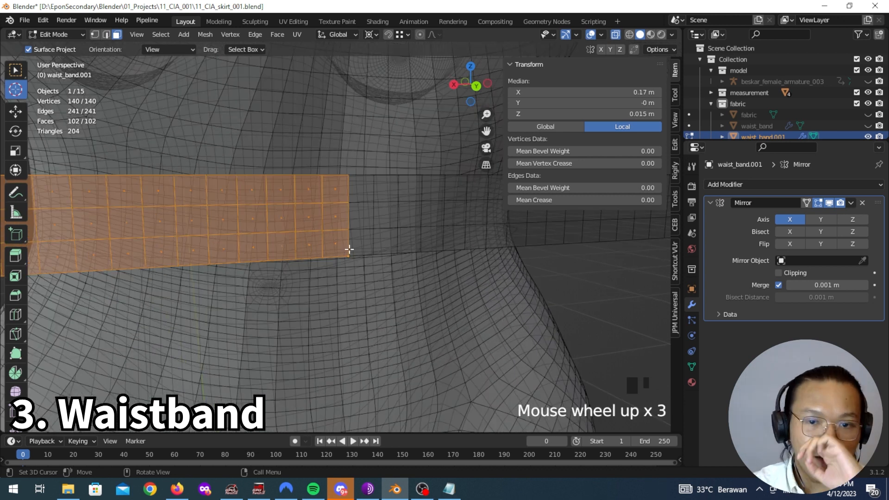
left_click(345, 38)
scroll(348, 231, "down", 6)
middle_click_drag(282, 232, 196, 236)
scroll(197, 236, "up", 4)
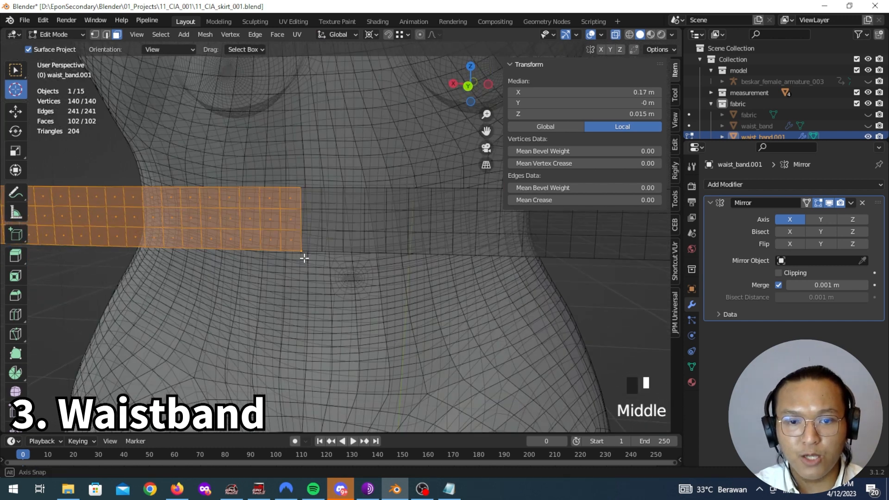
middle_click_drag(304, 257, 329, 271)
left_click_drag(314, 232, 321, 252)
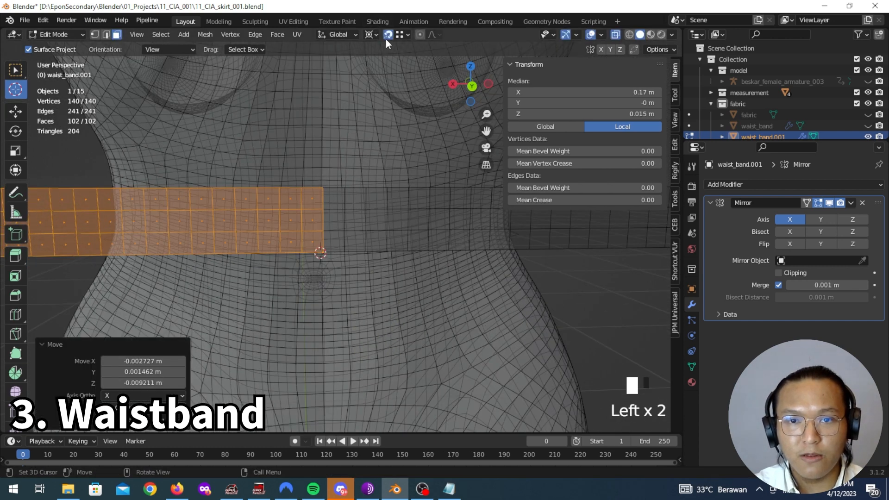
scroll(314, 254, "up", 4)
left_click(353, 260)
Step: Try to rotate the whole selected half band by about -6.58° around Z from the centre-back vertex
scroll(341, 246, "down", 3)
middle_click_drag(342, 246, 426, 227)
scroll(418, 270, "down", 3, "shift")
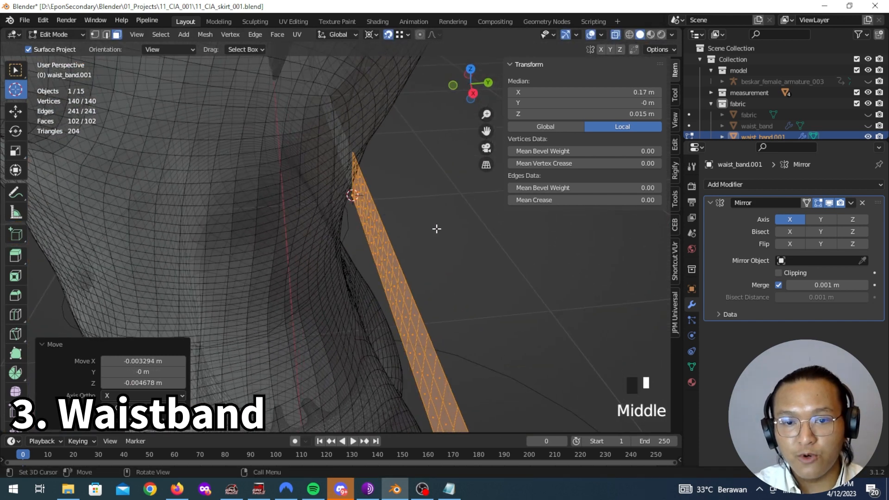
key("r")
left_click(431, 237)
middle_click_drag(430, 237, 310, 218)
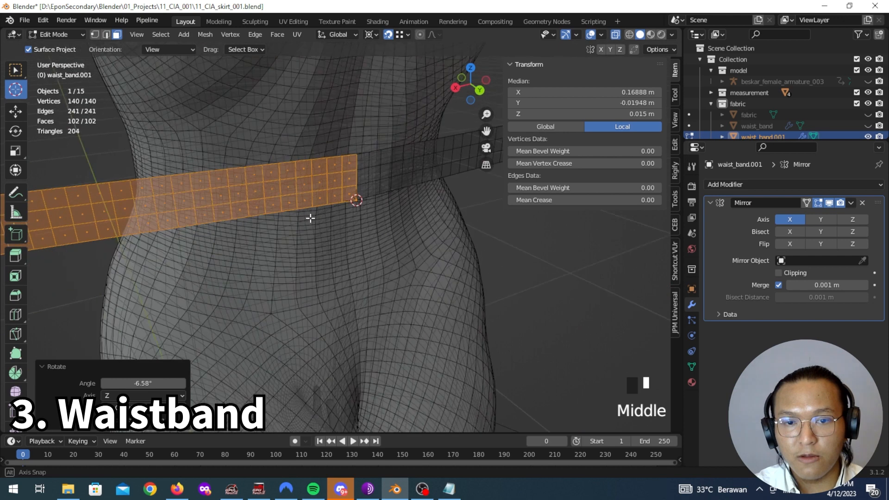
scroll(310, 218, "up", 4)
key("ctrl+z")
Step: Rotate the whole selected half band by about -2.15° around Z at the centre back
middle_click_drag(369, 242, 407, 248)
key("r")
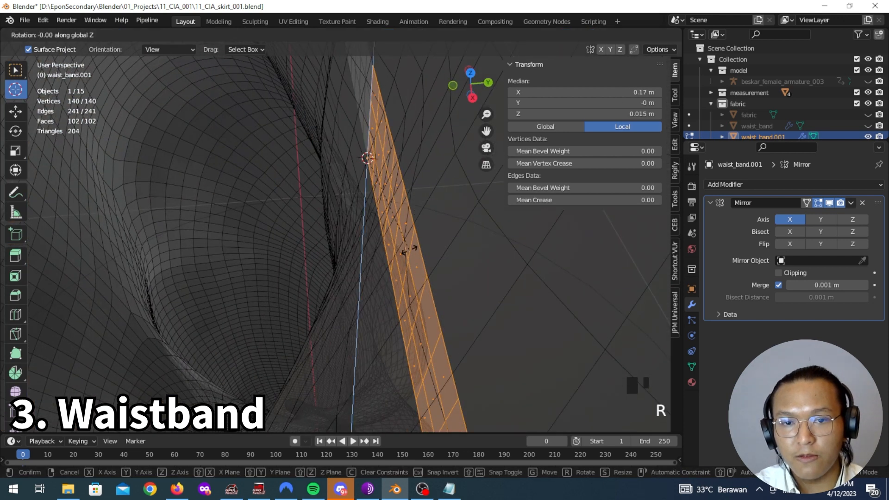
left_click(308, 260)
Step: Deselect the centre-back face column, snap the 3D Cursor to the next column's lower vertex, and rotate the rest about -2.32° around Z
middle_click_drag(381, 254, 254, 187)
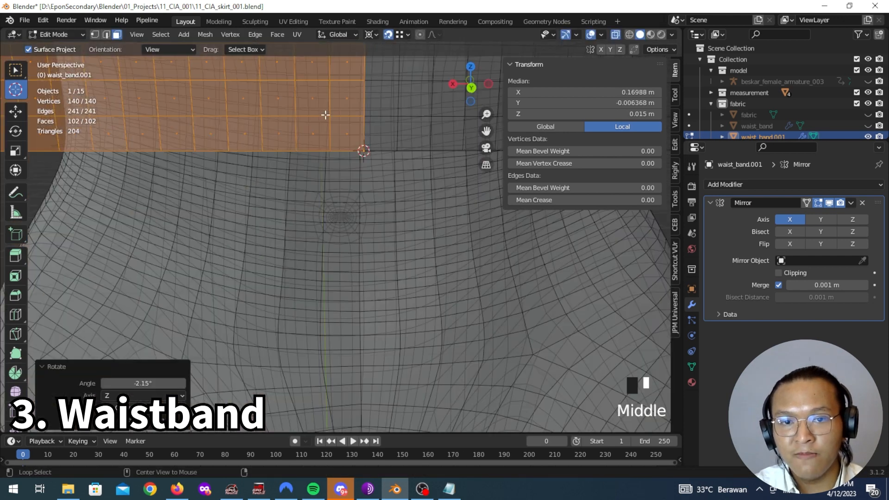
left_click(343, 116, "alt+shift")
left_click_drag(326, 131, 330, 150)
middle_click_drag(361, 167, 447, 239)
key("r")
left_click(413, 271)
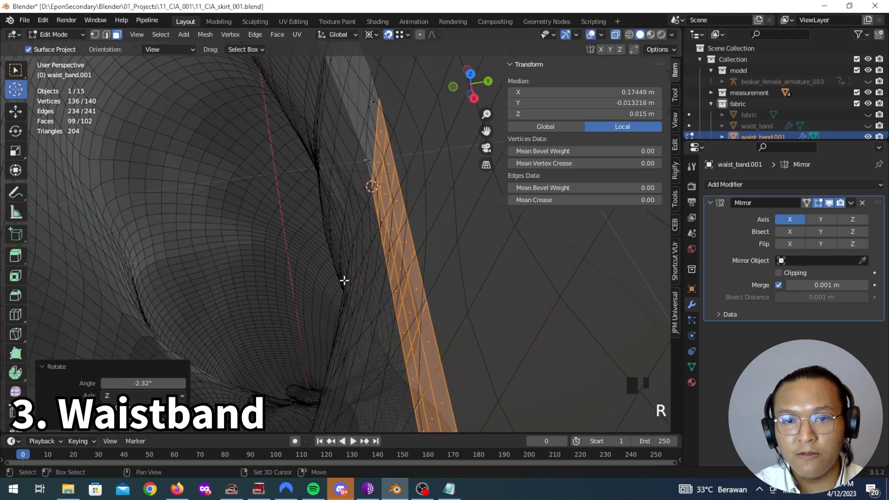
Step: Deselect the next two back columns one after another, snapping the 3D Cursor to each new lower vertex and rotating the remaining band toward the waist
middle_click_drag(345, 280, 253, 209)
left_click(329, 152, "alt+shift")
left_click_drag(309, 169, 311, 187)
middle_click_drag(319, 185, 398, 231)
middle_click_drag(299, 266, 208, 200)
left_click(333, 166, "alt+shift")
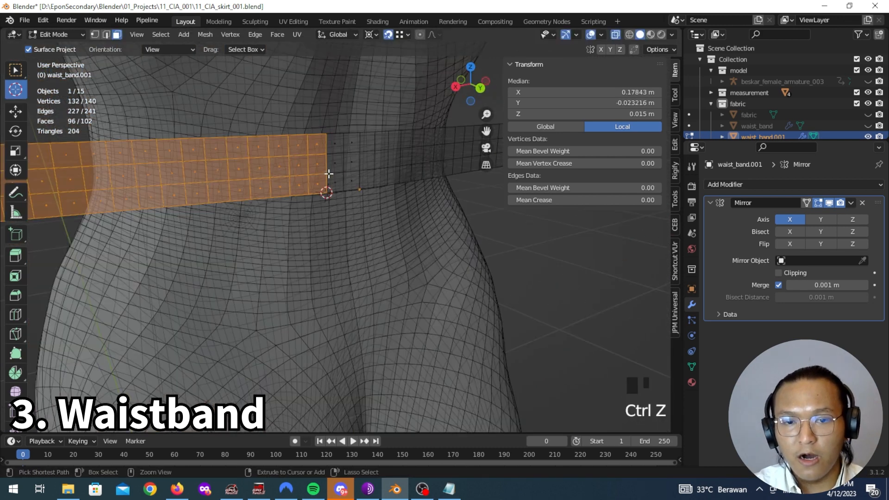
left_click_drag(322, 183, 323, 192)
middle_click_drag(340, 199, 431, 231)
left_click(343, 272)
Step: Continue bending the band along the back, column by column, rotating the remaining faces around Z from the snapped 3D Cursor
middle_click_drag(340, 271, 253, 206)
left_click(319, 184, "alt+shift")
left_click_drag(314, 202, 312, 208)
middle_click_drag(333, 211, 430, 250)
key("r")
key("z")
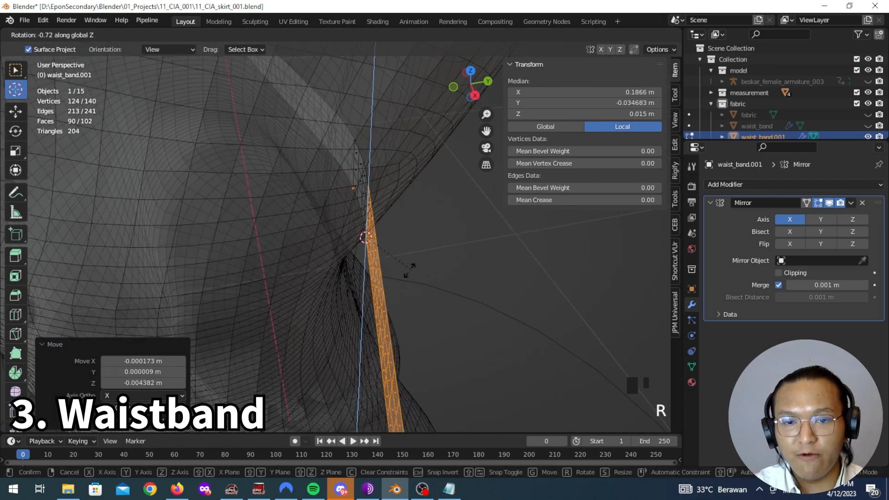
left_click(393, 278)
middle_click_drag(379, 273, 287, 199)
key("z")
left_click(409, 285)
Step: Deselect one more column where the back meets the side, snap the 3D Cursor there, and rotate the remaining band inward
middle_click_drag(398, 289, 302, 248)
left_click(300, 203, "alt+shift")
left_click_drag(293, 218, 292, 226)
middle_click_drag(303, 218, 393, 250)
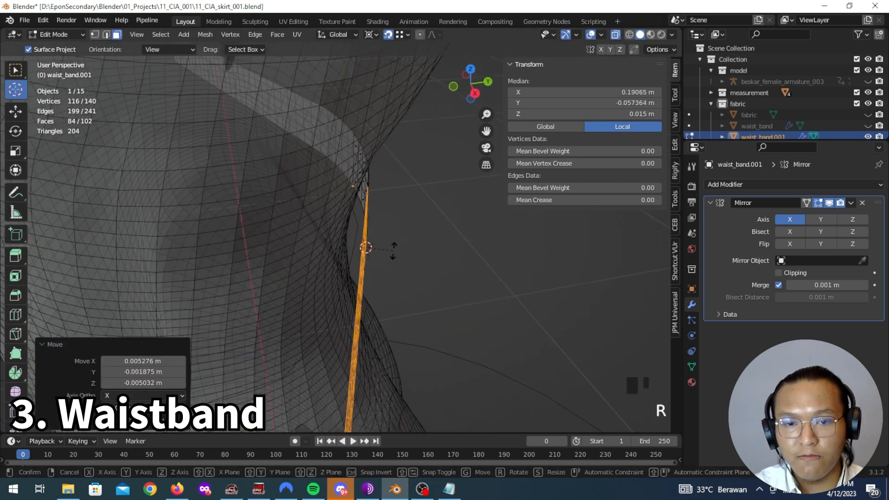
left_click(339, 273)
Step: Bend the band onto the side of the waist by deselecting successive columns and rotating the rest around Z at each new cursor position
middle_click_drag(338, 273, 264, 213)
left_click(272, 217, "alt+shift")
left_click_drag(268, 236, 268, 245)
key("r")
key("z")
middle_click_drag(278, 241, 291, 209)
left_click(387, 266)
left_click(476, 293)
middle_click_drag(472, 291, 301, 218)
left_click(298, 220, "alt+shift")
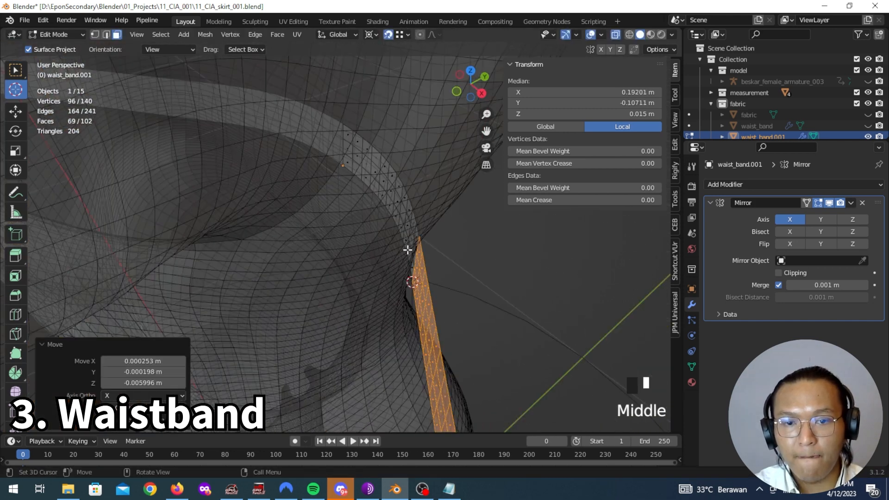
Step: Wrap the band further around the waist's side, moving the 3D Cursor column by column and including a Z rotation of about -2.93°
middle_click_drag(395, 241, 389, 287)
key("r")
key("z")
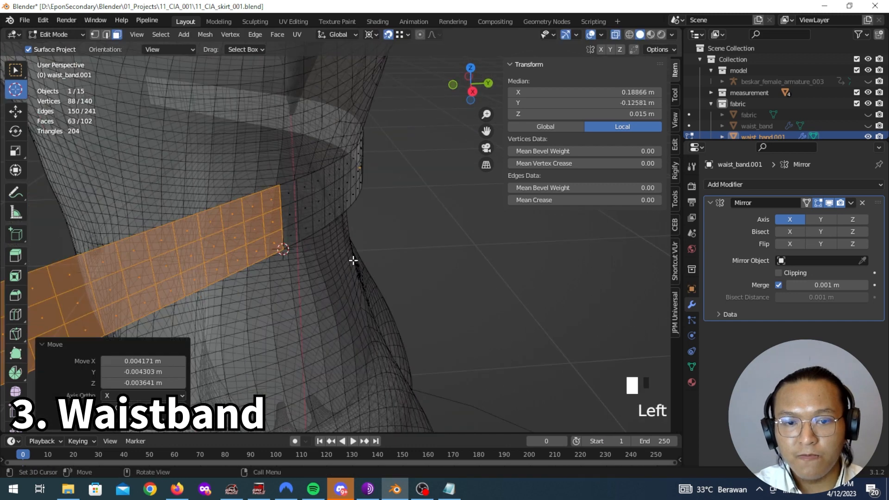
key("g")
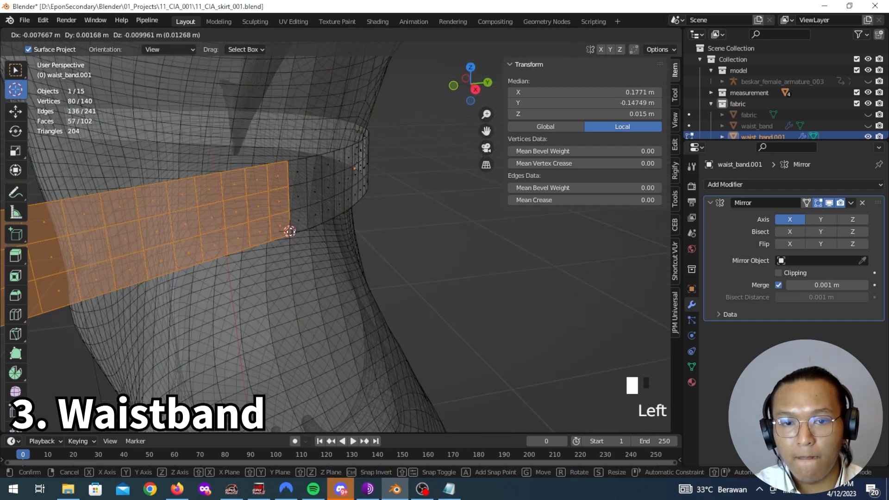
middle_click_drag(289, 231, 303, 212)
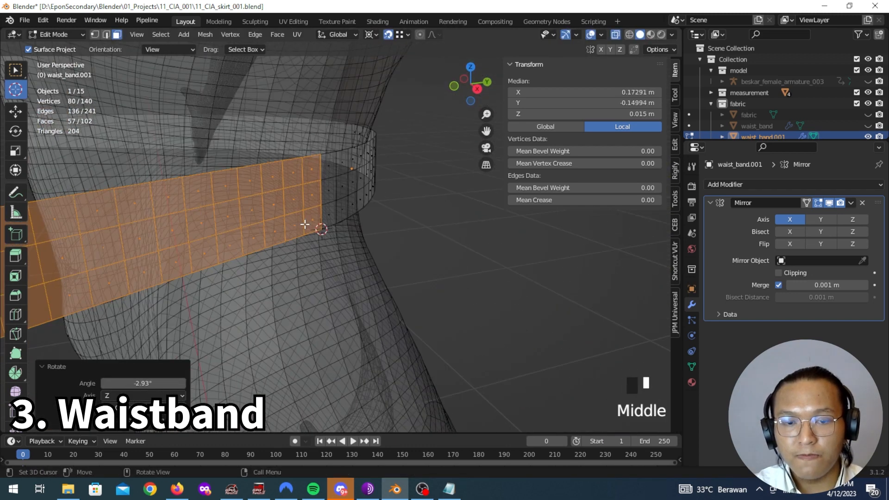
left_click(252, 207)
middle_click_drag(252, 207, 351, 232)
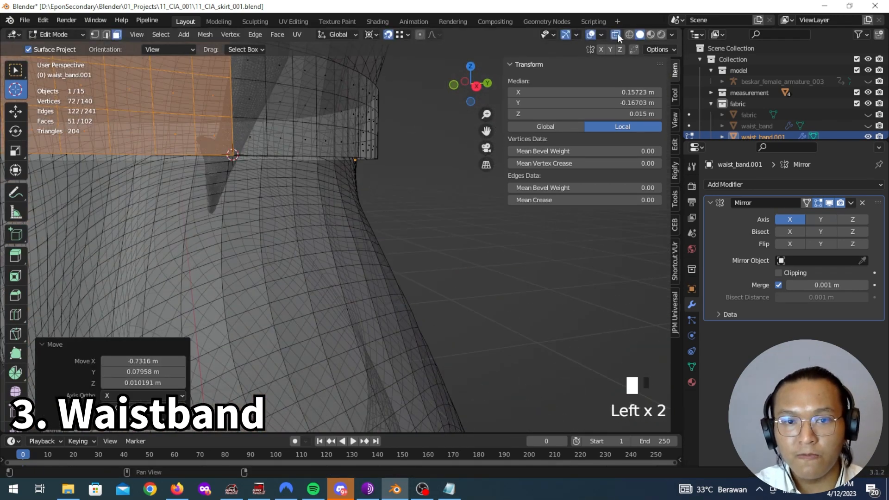
Step: Turn off X-ray and curve the band from the side toward the front with Z rotations of about -14.3°, -14.6° and -11.4°
middle_click_drag(352, 232, 297, 218)
key("r")
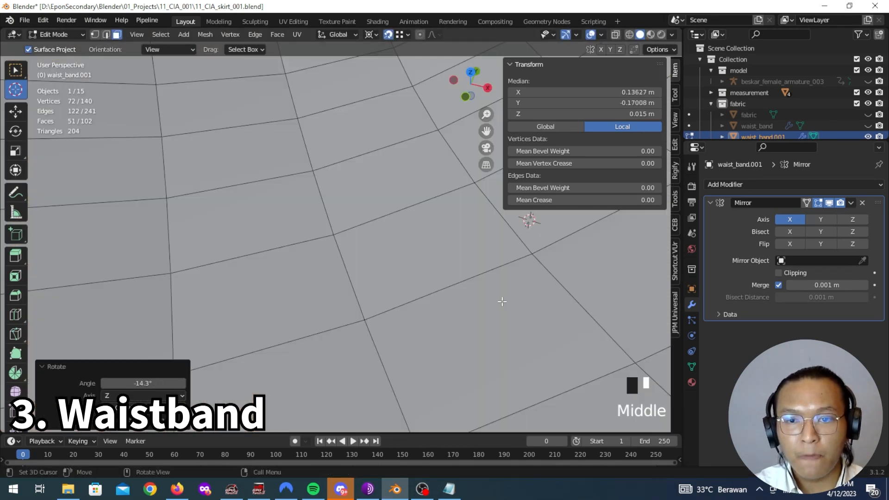
left_click_drag(298, 208, 298, 211)
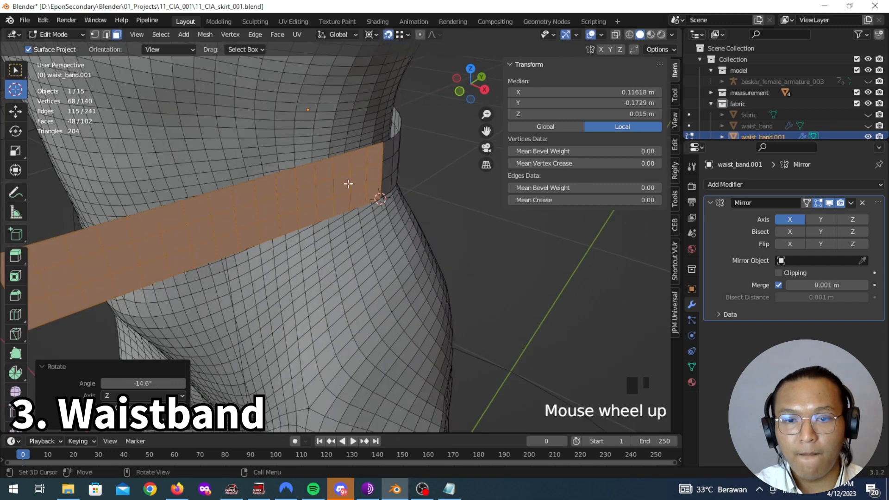
middle_click_drag(347, 183, 461, 235)
key("r")
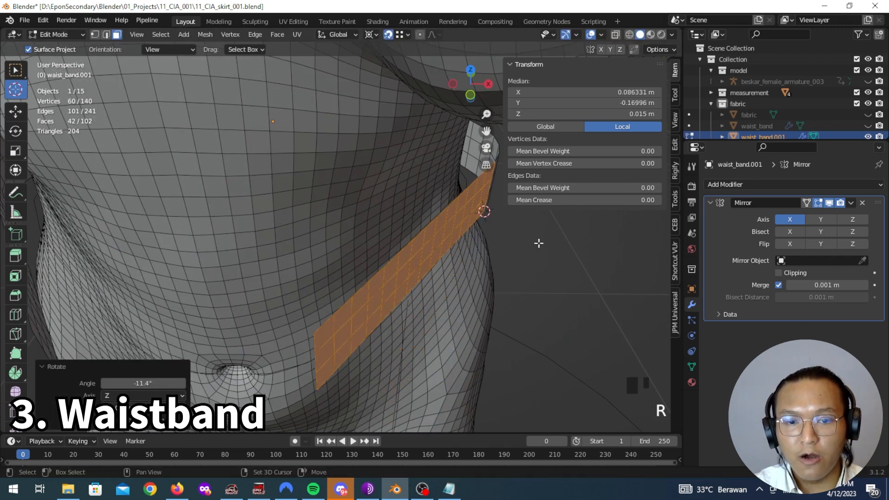
Step: Align the band's remaining front section with the belly, finishing with a rotation of about -4.2° around Z from the snapped 3D Cursor
scroll(450, 213, "up", 2)
key("r")
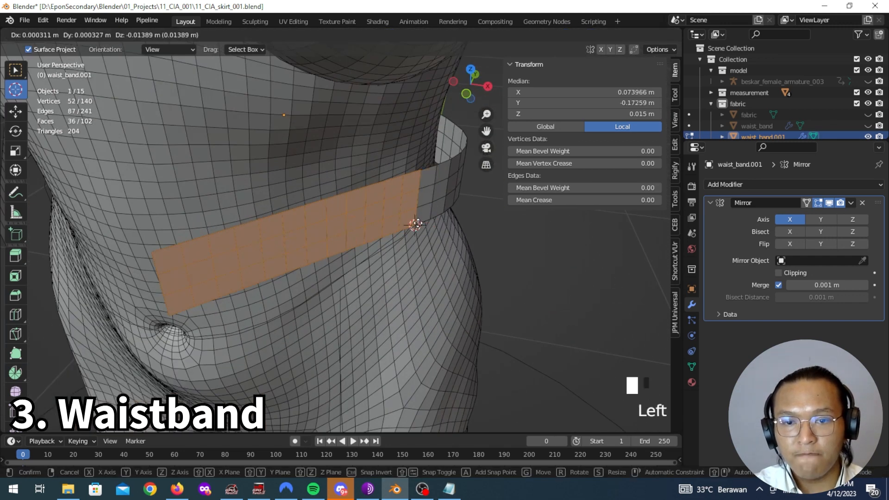
key("r")
left_click(443, 231)
scroll(443, 231, "down", 3)
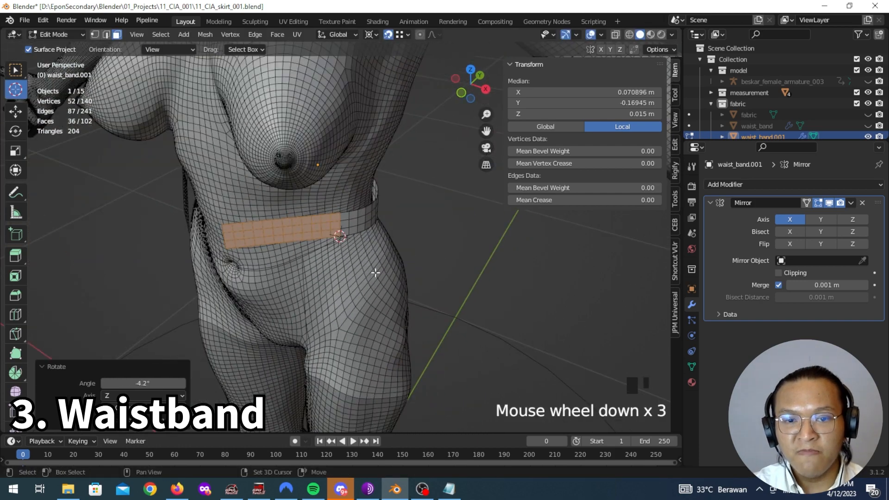
Step: Leave Edit Mode, duplicate the fitted band in place, and hide the original
key("Tab")
middle_click_drag(393, 280, 431, 281)
scroll(792, 98, "down", 2)
scroll(793, 99, "down", 2)
middle_click_drag(208, 236, 428, 263)
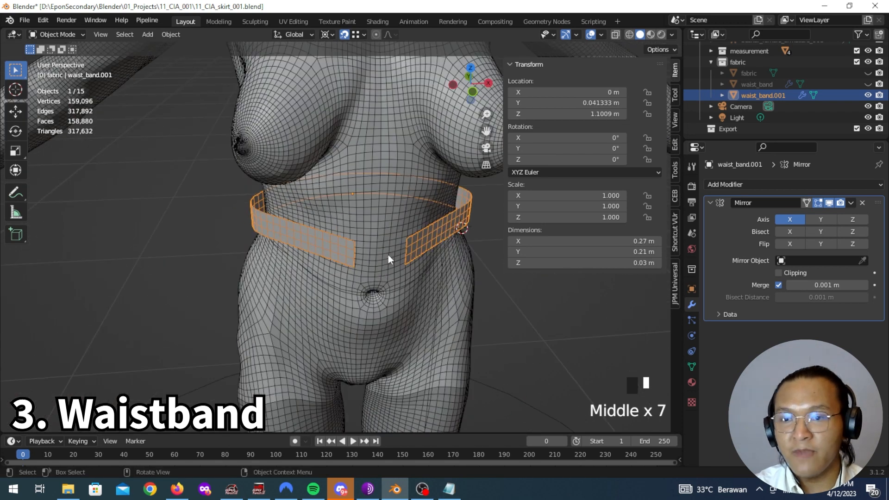
key("shift+d")
left_click(399, 234)
middle_click_drag(399, 234, 387, 249)
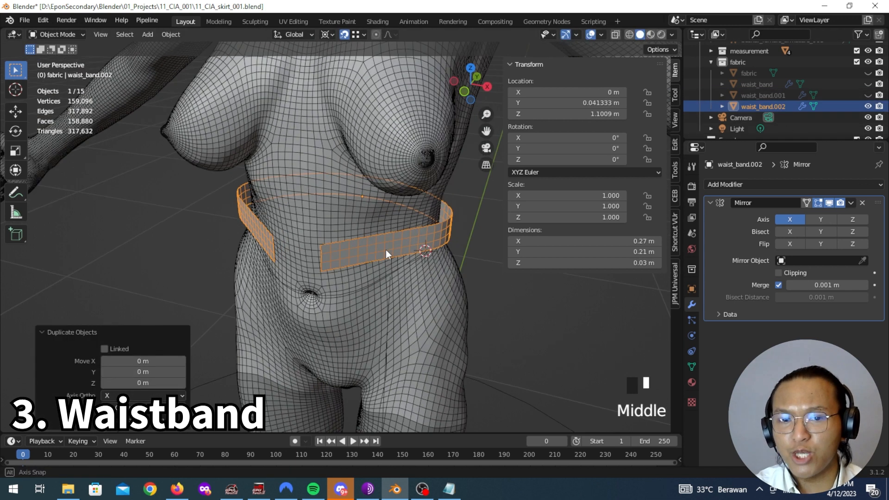
Step: Try applying the Mirror modifier to the duplicated band
scroll(387, 252, "up", 3)
left_click(829, 204)
left_click(829, 203)
middle_click_drag(362, 241, 403, 223)
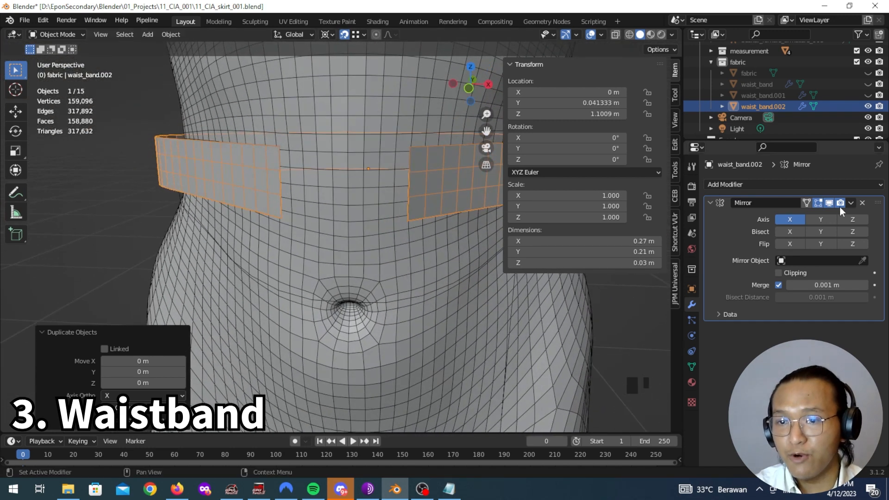
left_click(851, 203)
left_click(830, 213)
mouse_move(385, 216)
middle_mouse_down()
mouse_move(398, 204)
mouse_move(392, 213)
middle_mouse_up()
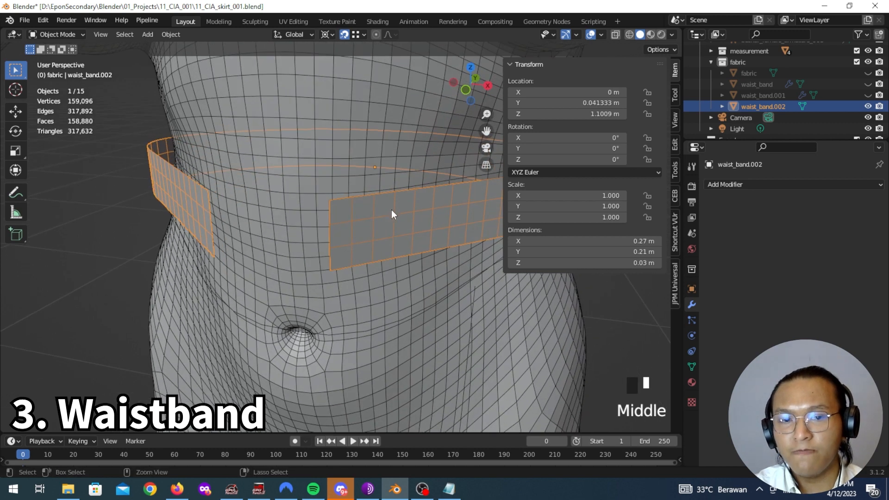
key("ctrl+z")
Step: Try a diagonal Knife cut at the band's back, from the lower vertex one column off centre to the upper vertex two columns off
middle_click_drag(401, 243, 326, 252)
scroll(338, 268, "up", 3)
key("Tab")
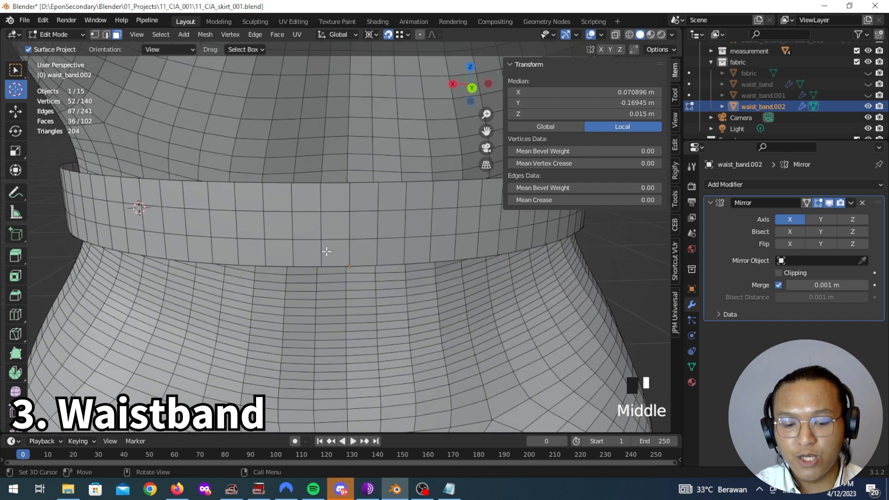
key("k")
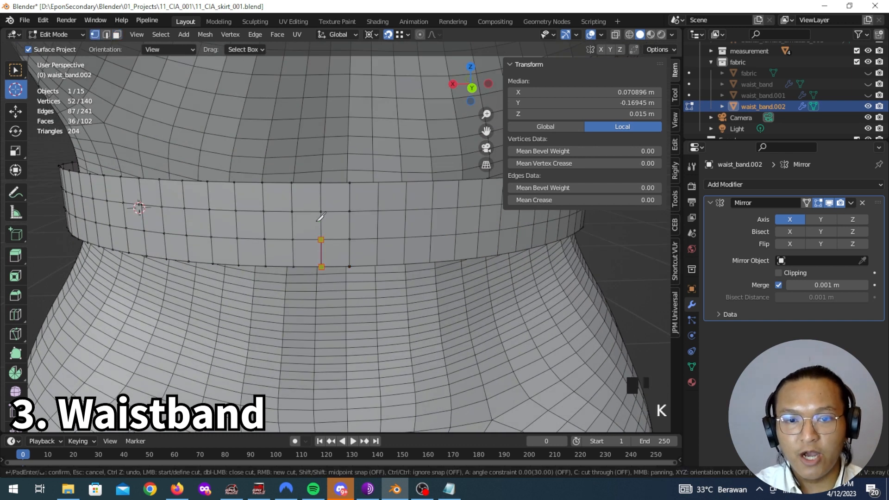
key("Return")
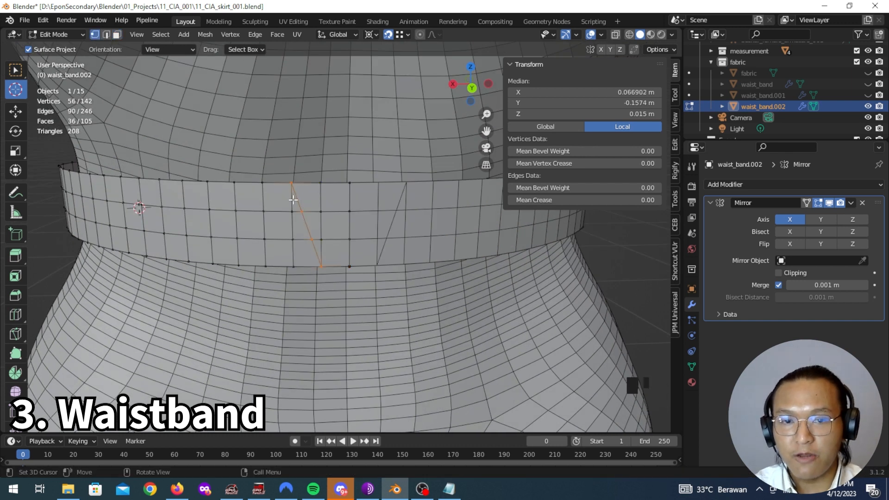
Step: Cut the centre-back face column diagonally with the Knife, starting from the band's lower centre vertex
scroll(370, 273, "down", 3)
scroll(372, 273, "up", 4)
key("k")
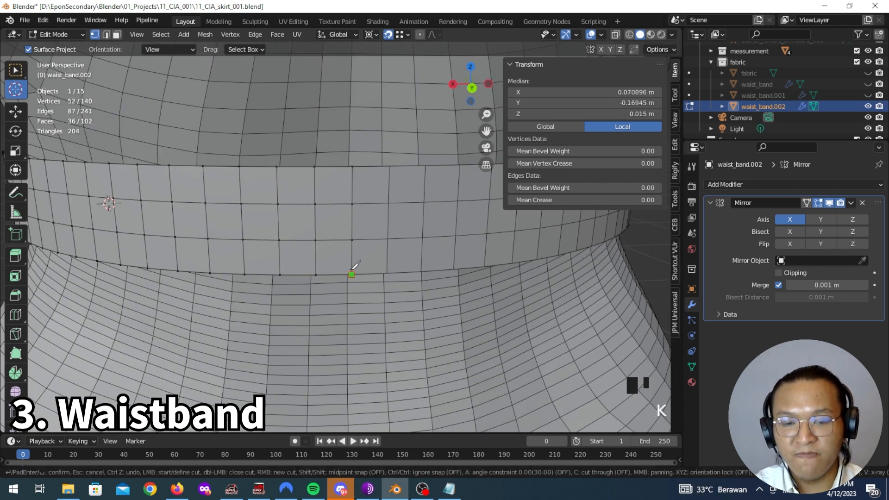
key("Return")
Step: Cut the band's front end diagonally with the Knife, from its lower corner to the upper vertex one column in
scroll(371, 259, "down", 4)
middle_click_drag(416, 260, 356, 258)
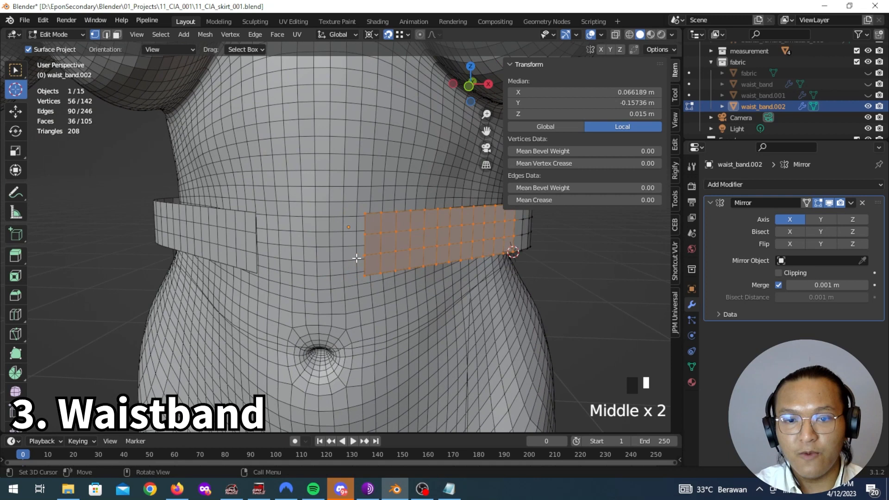
scroll(356, 258, "up", 4)
key("k")
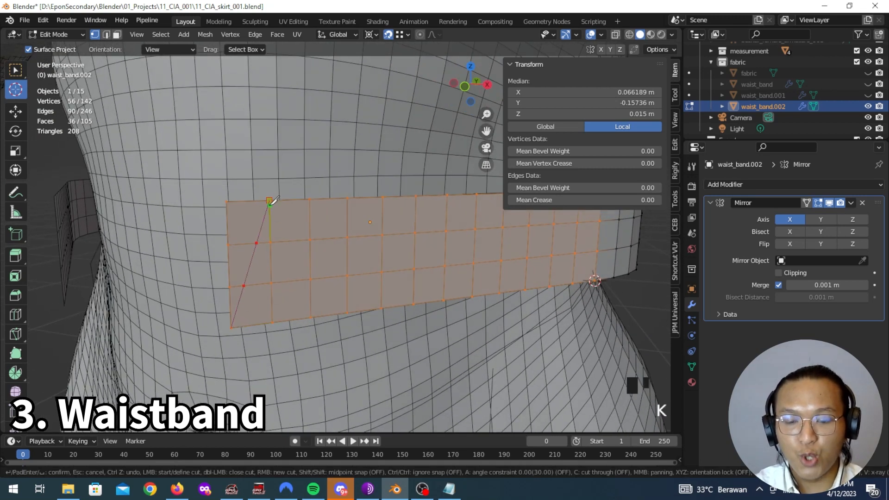
key("Escape")
scroll(273, 200, "down", 3)
middle_click_drag(273, 200, 506, 264)
Step: Try applying the Mirror modifier to the band with its diagonal cuts
key("Tab")
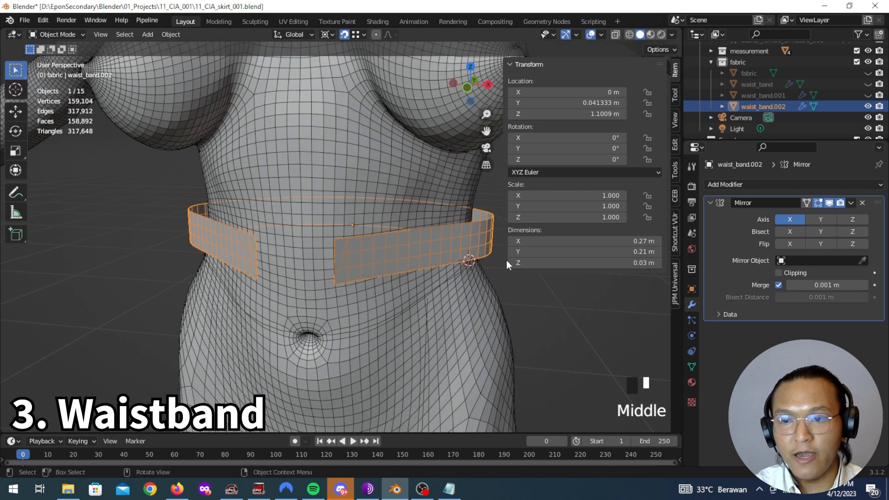
left_click(852, 203)
left_click(817, 214)
scroll(324, 269, "up", 2)
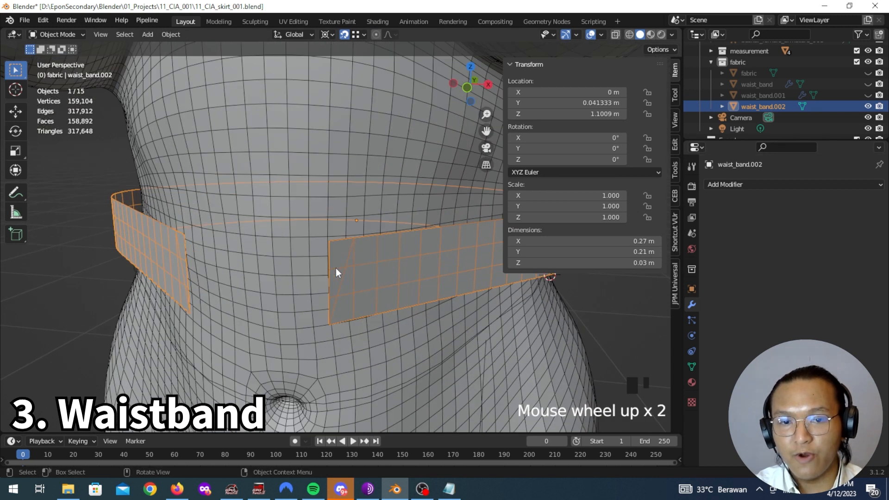
key("ctrl+z")
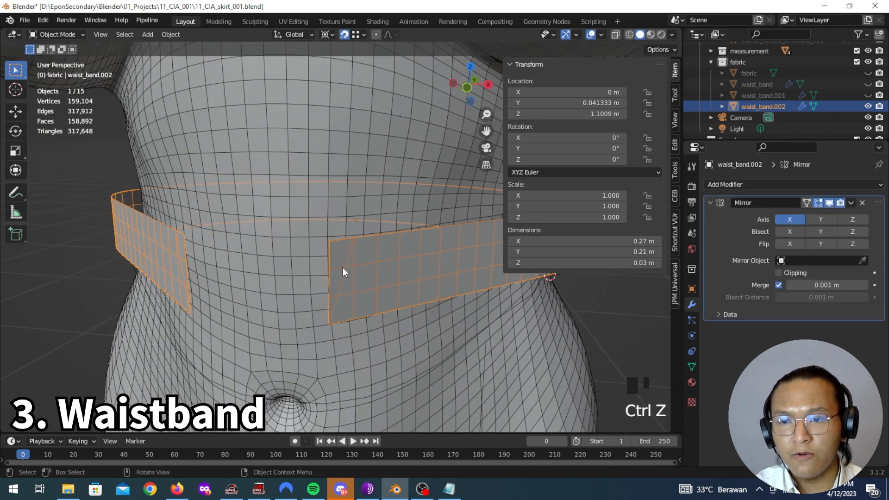
Step: Delete the triangular offcut faces outside the diagonal cut at the waistband's front end
key("Tab")
key("3")
left_click(340, 274)
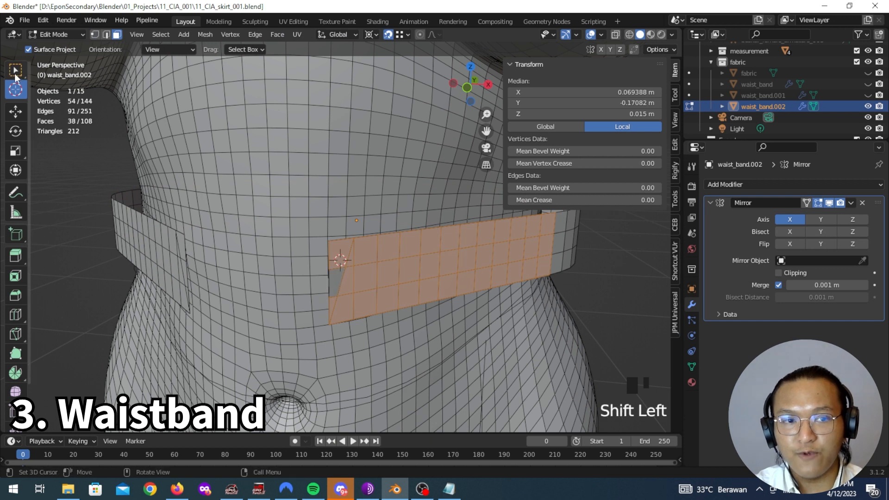
left_click(14, 72)
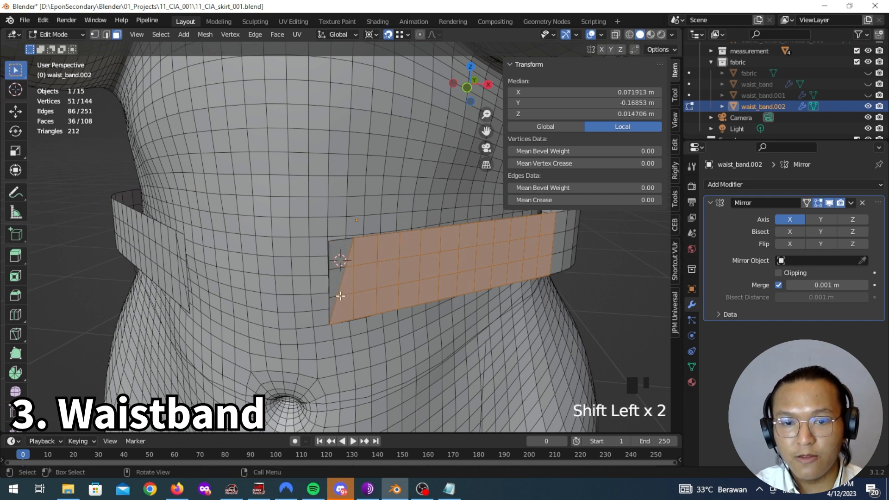
key("a")
key("a")
key("a")
left_click(340, 273)
key("x")
left_click(332, 304)
Step: Delete the cut-off faces at the waistband's centre back to open a V-shaped notch
middle_click_drag(467, 298, 372, 206)
scroll(372, 206, "up", 2)
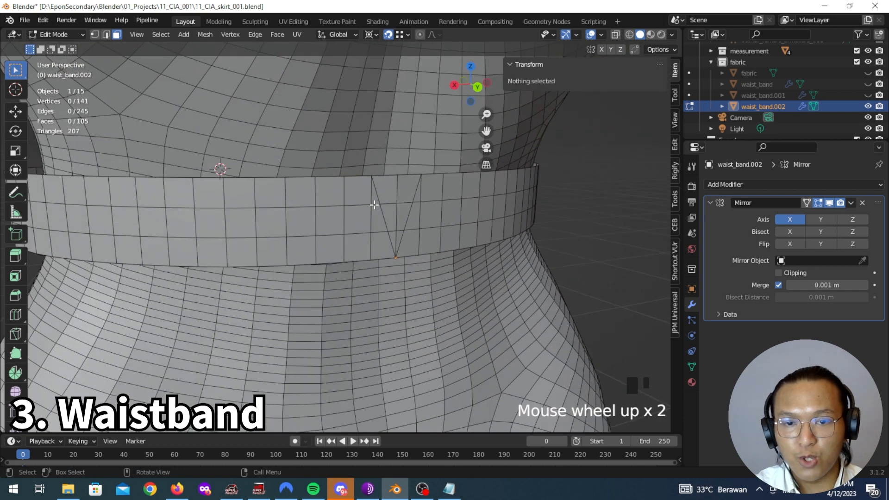
left_click(387, 192)
left_click(396, 243, "ctrl")
key("x")
left_click(391, 241)
Step: Apply the Mirror modifier to the trimmed waistband in Object Mode
middle_click_drag(391, 242, 469, 262)
key("Tab")
left_click(851, 203)
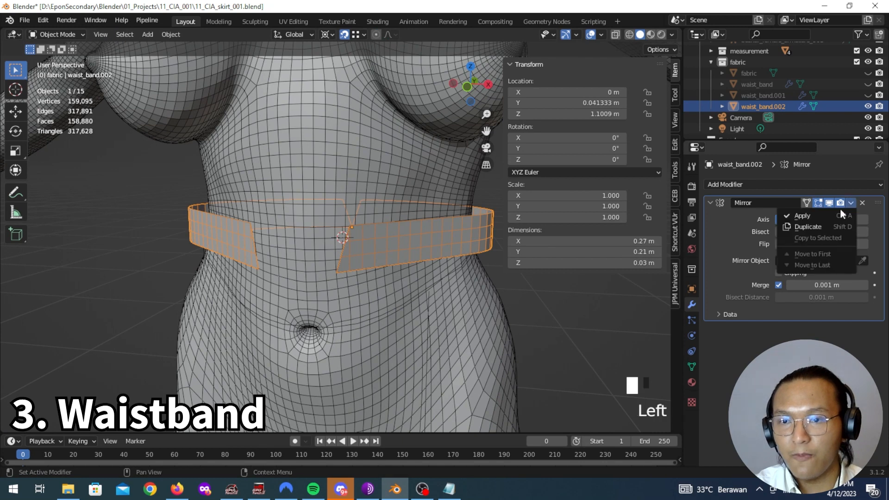
left_click(830, 215)
Step: Bridge the gap between the band's two slanted front ends with three rows of faces, starting from the upper edges
middle_click_drag(324, 241, 360, 246)
key("Tab")
scroll(349, 239, "up", 3)
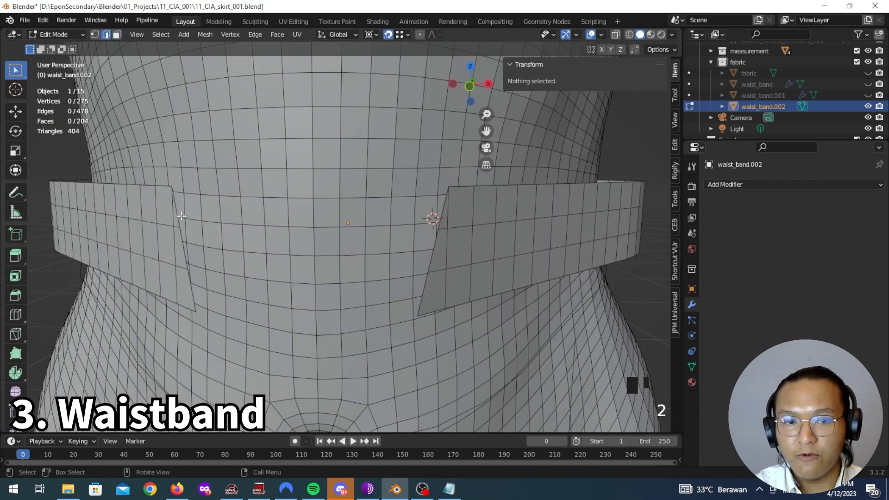
left_click(181, 216)
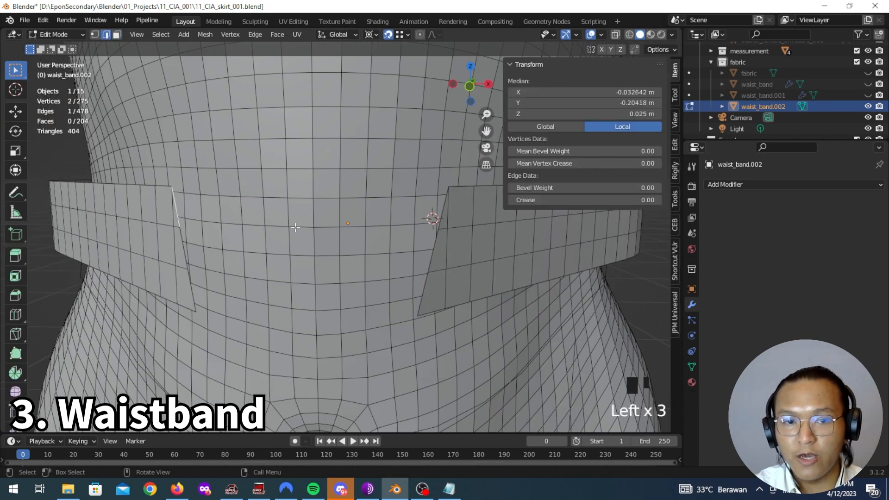
key("f")
left_click(381, 230)
key("f")
key("f")
key("f")
Step: Bridge the V-shaped back notch and remove only the bridging faces, keeping the cross edges for sewing
middle_click_drag(508, 264, 274, 265)
scroll(273, 265, "up", 2)
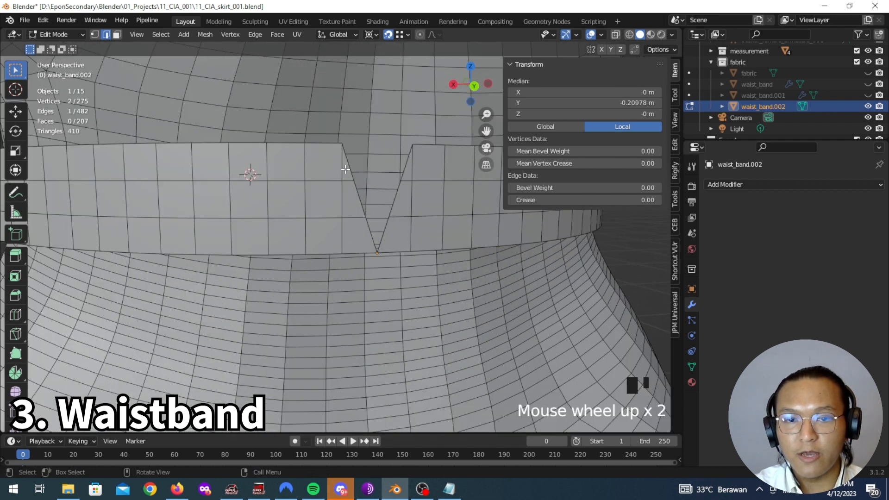
key("3")
left_click(382, 184, "alt")
middle_click_drag(380, 230, 372, 283)
scroll(347, 274, "up", 2)
key("x")
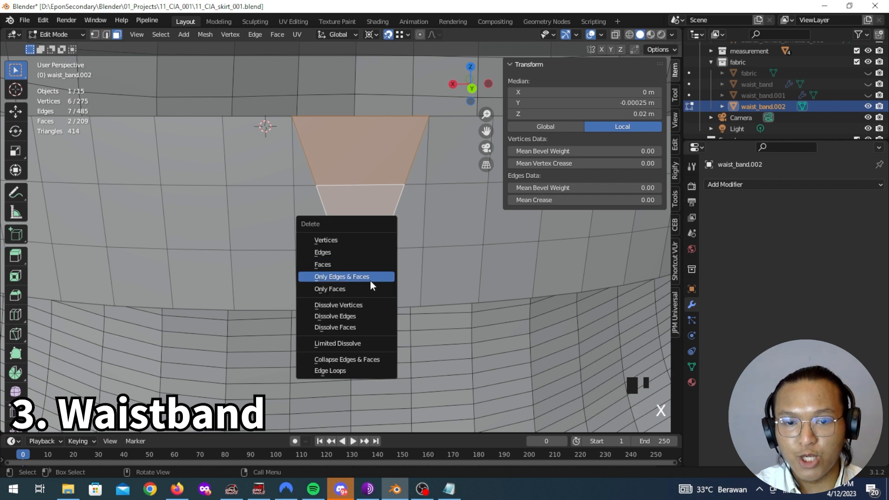
left_click(371, 289)
Step: Remove only the bridging faces across the band's front gap, keeping their edges as sewing lines
middle_click_drag(343, 258, 355, 234)
left_click(343, 222, "shift")
left_click(338, 270, "shift")
key("x")
left_click(301, 272)
Step: Add Cloth physics to the waistband with the Denim preset and a speed multiplier of 0.4
middle_click_drag(419, 292, 614, 286)
key("Tab")
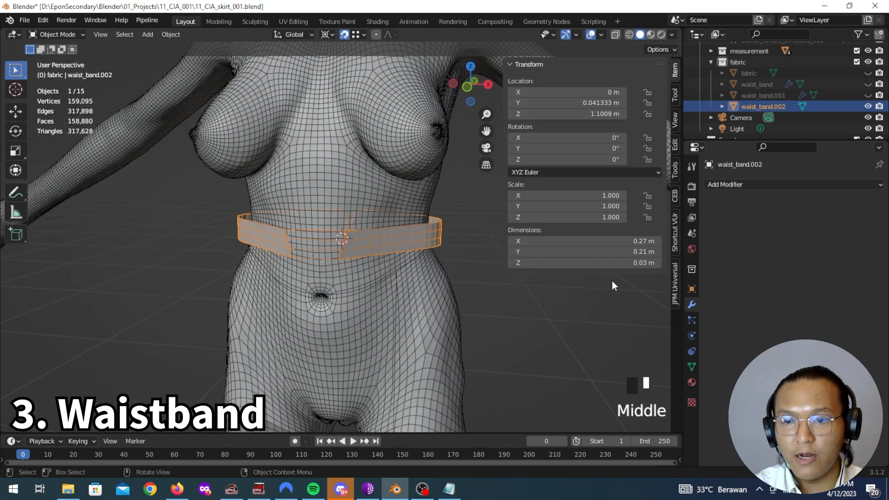
left_click(692, 320)
left_click(692, 335)
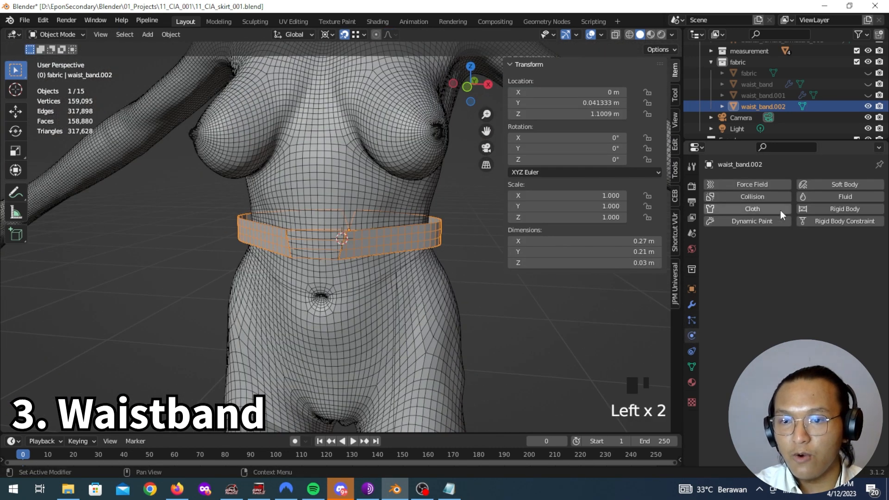
left_click(779, 210)
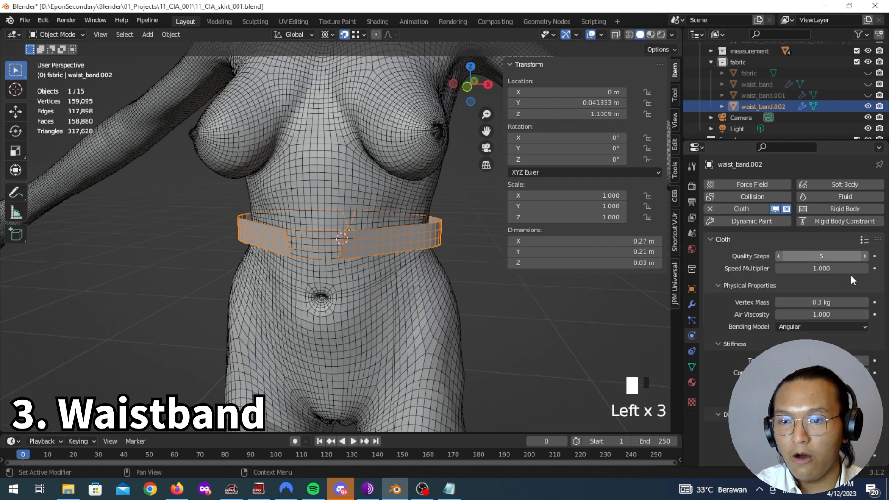
left_click(863, 240)
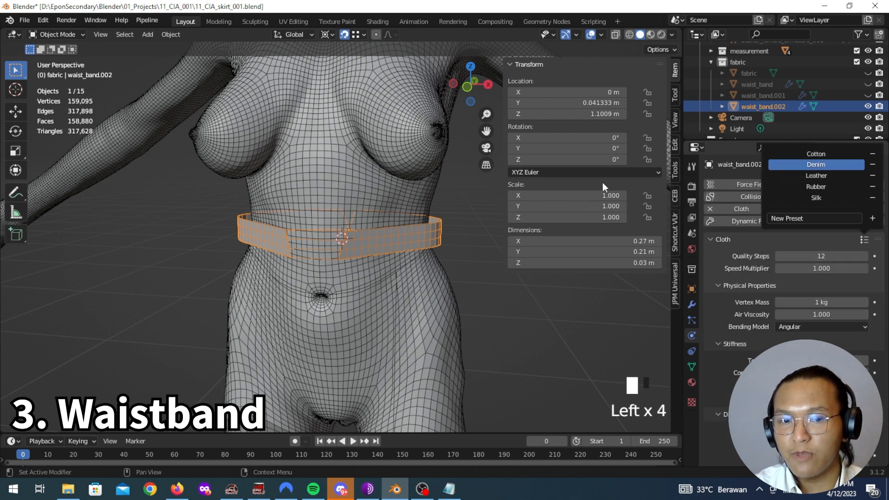
left_click(815, 166)
left_click(821, 268)
type("0.4")
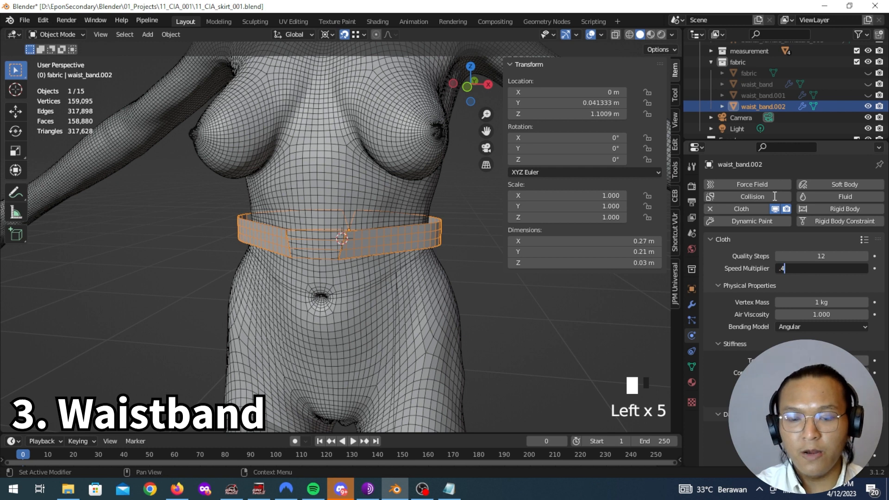
key("Return")
Step: Enable sewing in the waistband's cloth settings with a maximum sewing force of 5
scroll(754, 294, "down", 3)
scroll(750, 291, "down", 8)
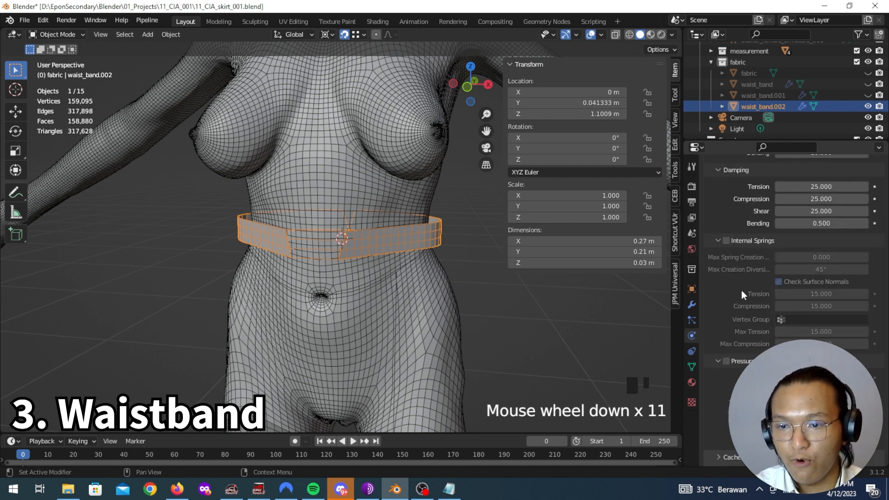
left_click(720, 242)
left_click(726, 358)
scroll(726, 357, "down", 5)
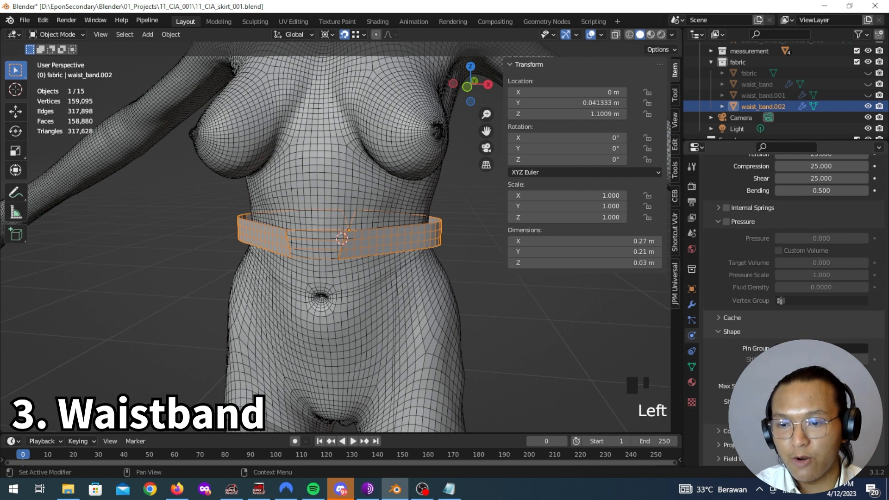
left_click(740, 373)
scroll(739, 372, "down", 6)
Step: Set the cloth's object collision distance to 5 mm and enable self collisions
left_click(729, 431)
scroll(793, 318, "down", 3)
left_click(794, 315)
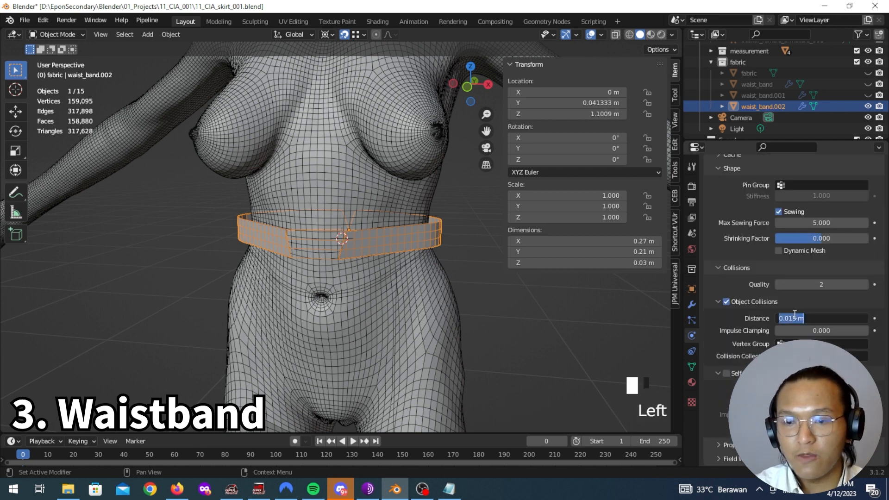
type("5mm")
left_click(725, 372)
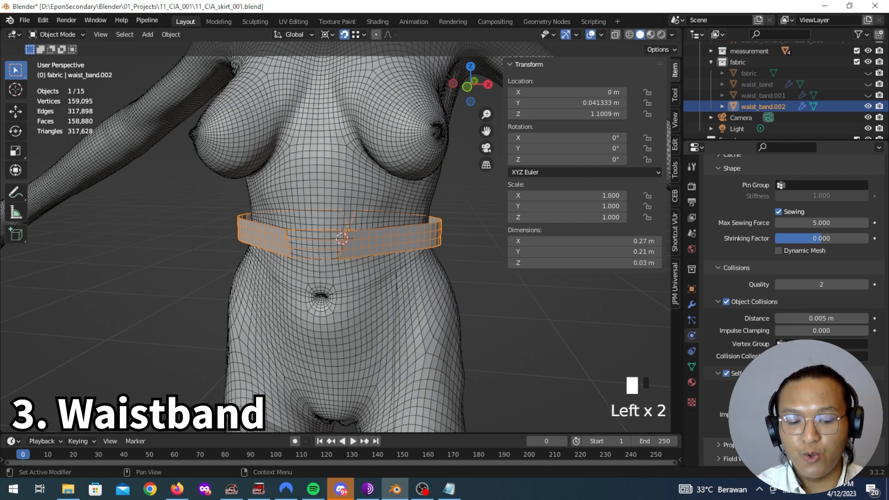
key("m")
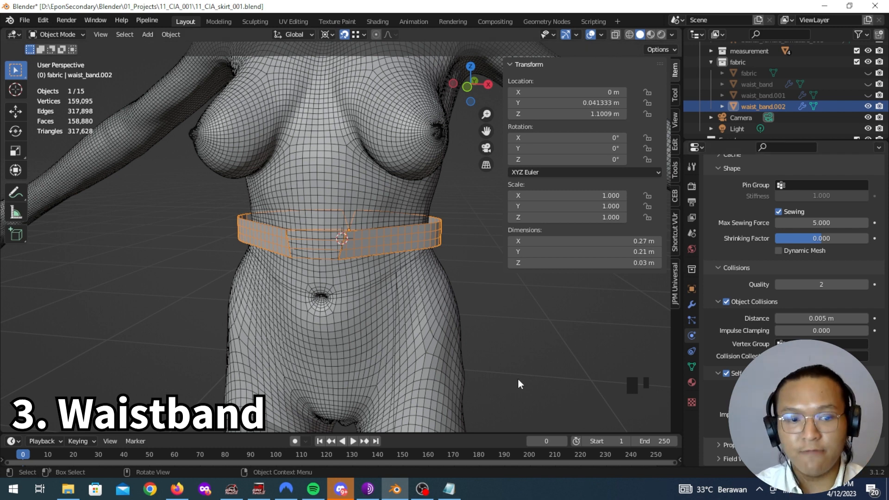
Step: Run the cloth simulation until the waistband closes around the waist, stop at frame 50 and check the fit
key("space")
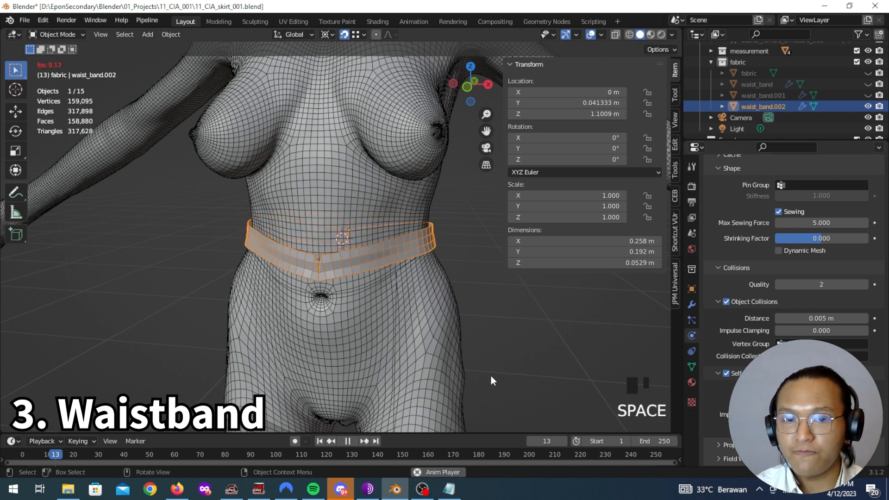
key("space")
middle_click_drag(458, 366, 526, 341)
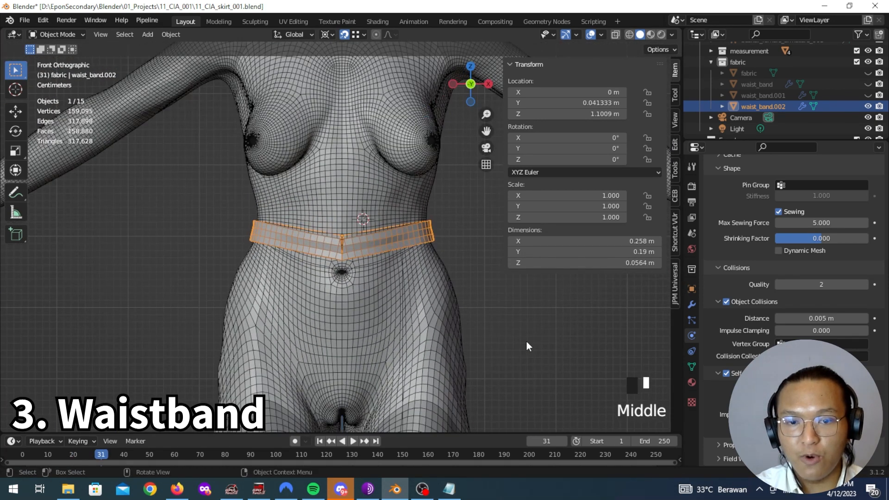
key("space")
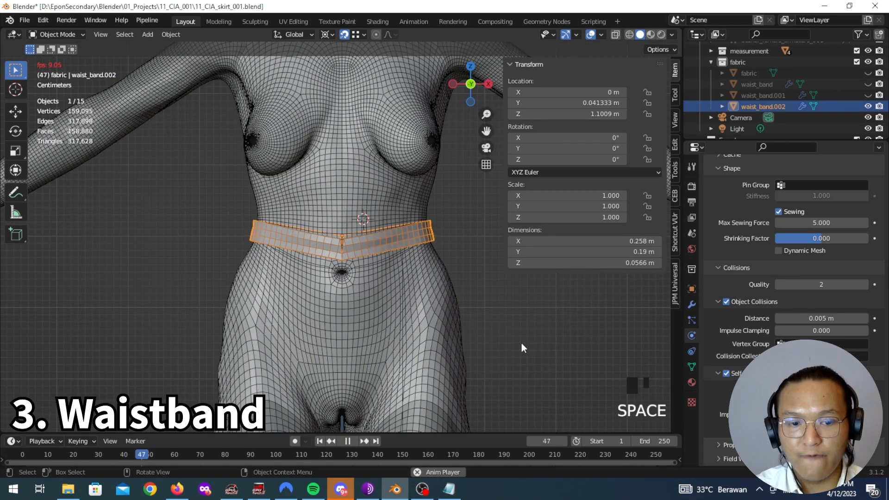
key("space")
key("Down")
key("Right")
key("Right")
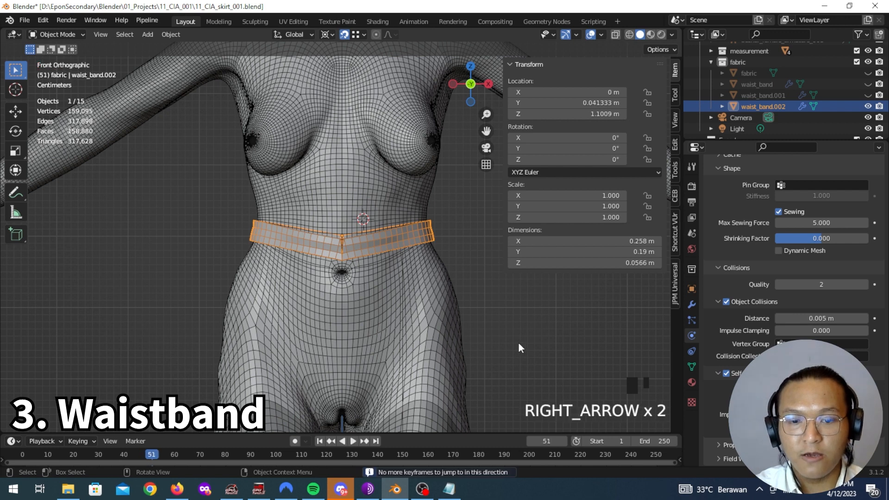
key("Left")
middle_click_drag(519, 348, 430, 323)
scroll(506, 328, "up", 3)
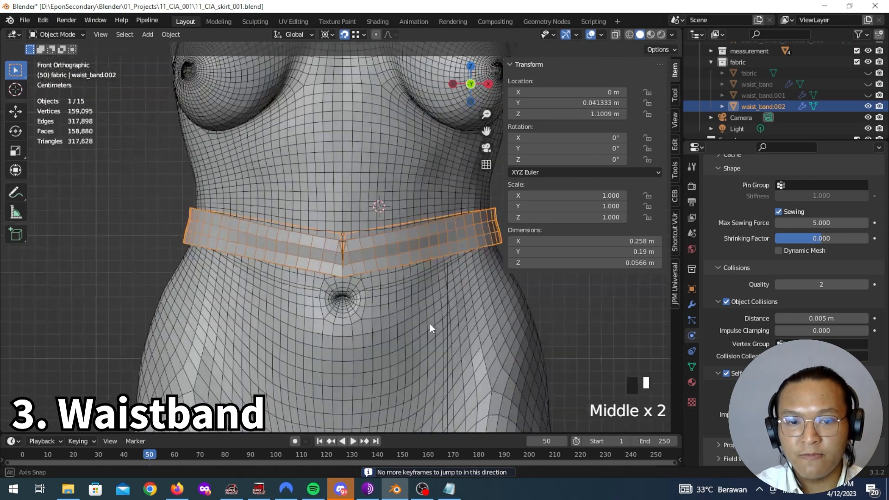
scroll(514, 315, "down", 6)
middle_click_drag(518, 316, 648, 329)
scroll(411, 322, "up", 4)
Step: Save the simulated waistband as a shape key and turn off the Cloth modifier's viewport display
left_click(691, 304)
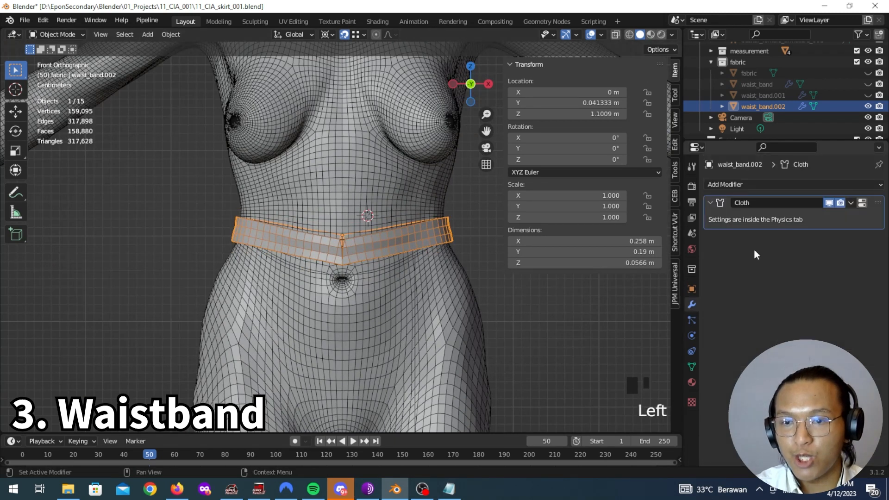
left_click(851, 204)
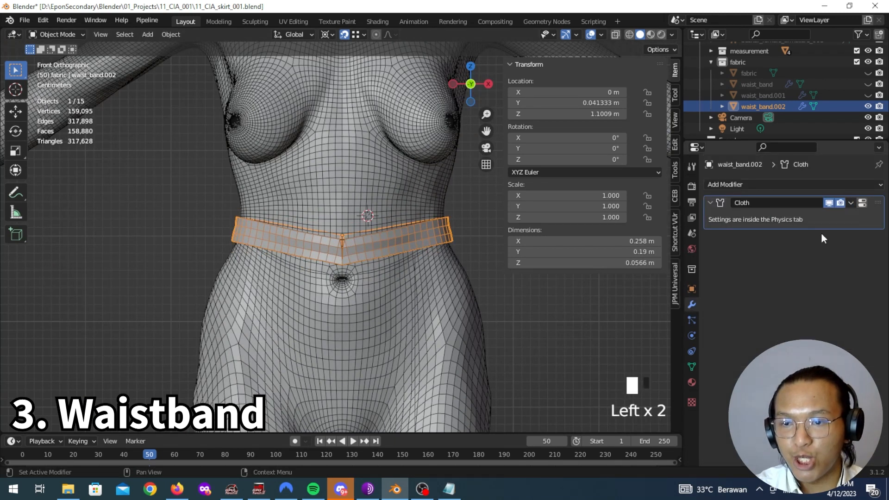
left_click(828, 203)
Step: Set the Cloth shape key's value to 1, check the waistband's fit around the body and deselect it
left_click(691, 366)
left_click(784, 314)
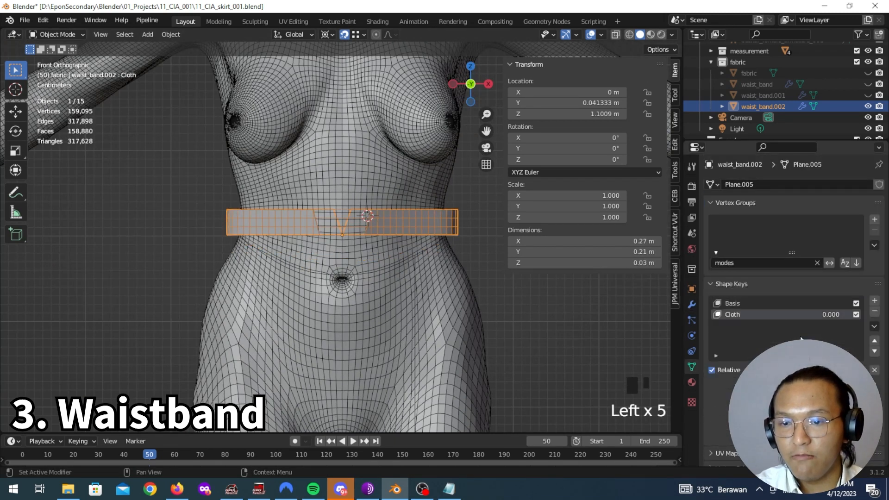
left_click_drag(830, 315, 873, 315)
left_click(521, 318)
scroll(471, 304, "down", 5)
middle_click_drag(471, 304, 286, 309)
scroll(361, 323, "up", 4)
scroll(224, 304, "down", 4)
middle_click_drag(223, 304, 466, 299)
left_click(484, 310)
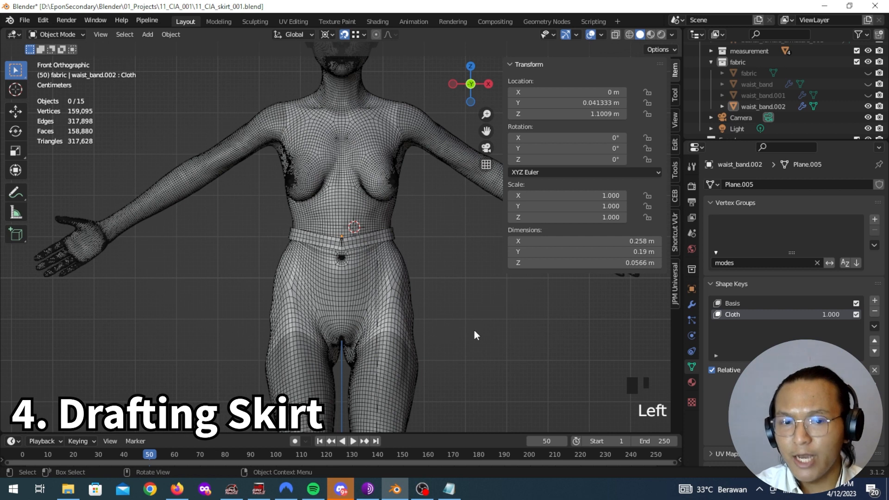
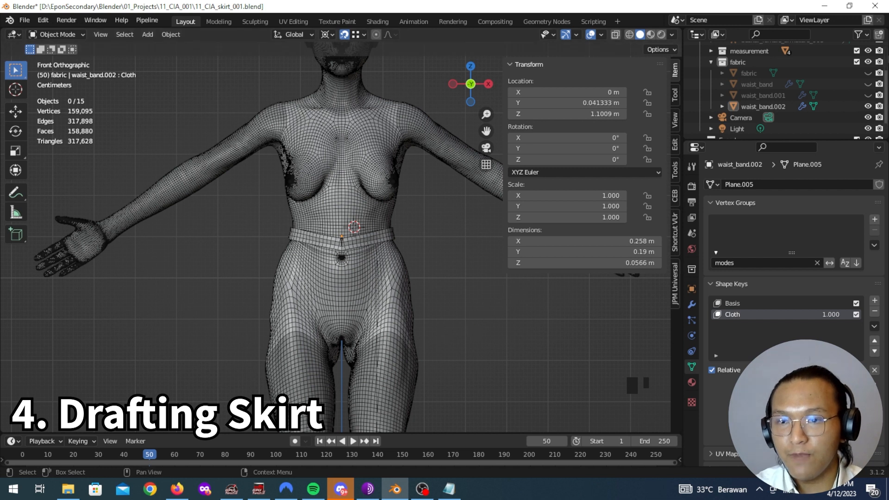
Step: Hide the model collection and the waist_band.002 object
scroll(837, 95, "up", 3)
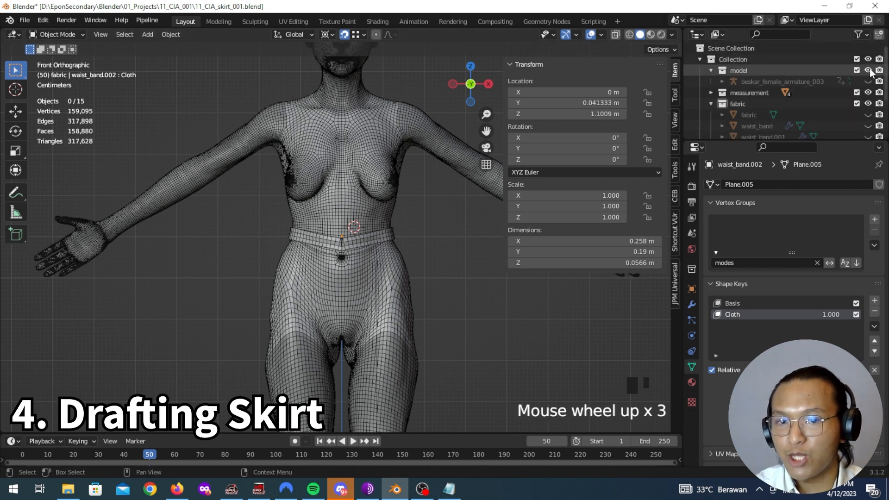
left_click(868, 70)
scroll(840, 88, "down", 2)
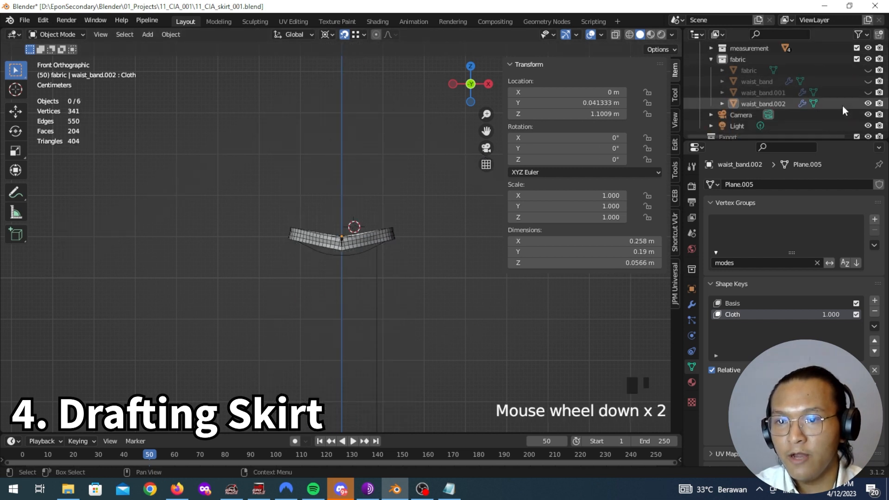
left_click(867, 104)
Step: Unhide the fabric object, duplicate it in place as seen from above and hide the original
left_click(768, 71)
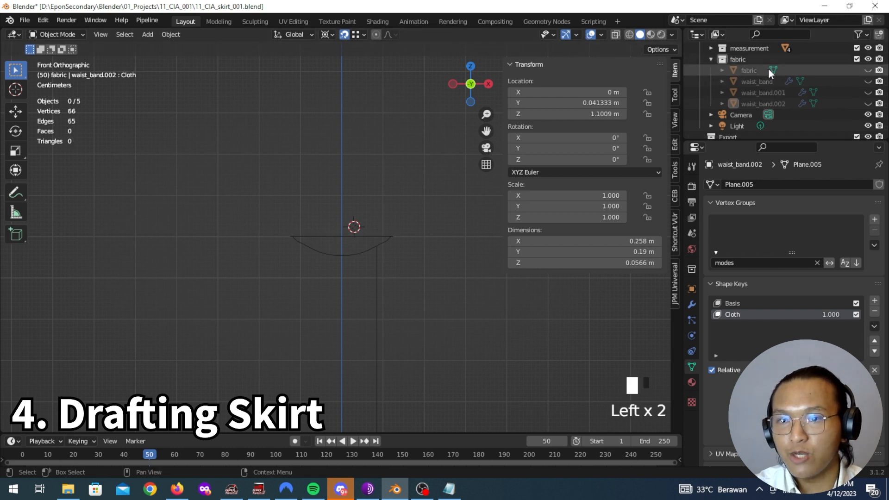
left_click(867, 71)
scroll(376, 212, "down", 6)
middle_click_drag(376, 212, 387, 311)
scroll(353, 237, "up", 5)
key("shift+d")
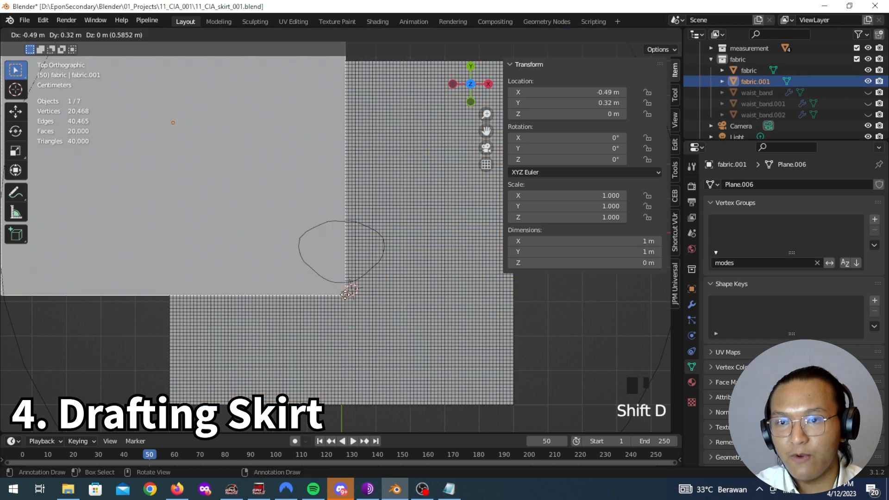
left_click(868, 70)
Step: Rename the duplicated fabric object to skirt
left_click(763, 82)
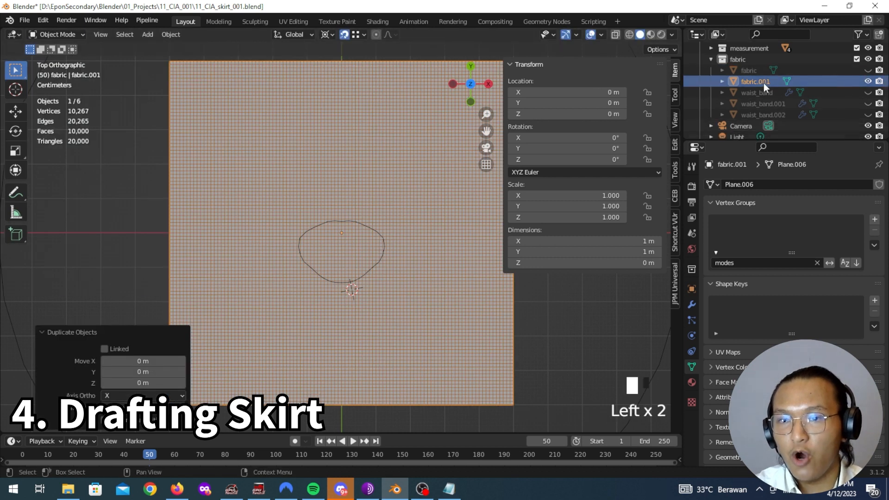
left_click(763, 82)
double_click(763, 82)
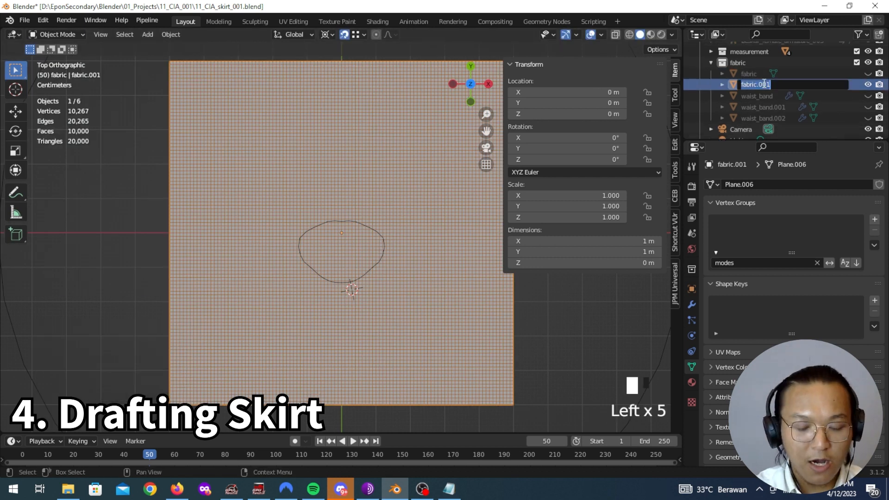
type("skirt")
key("Return")
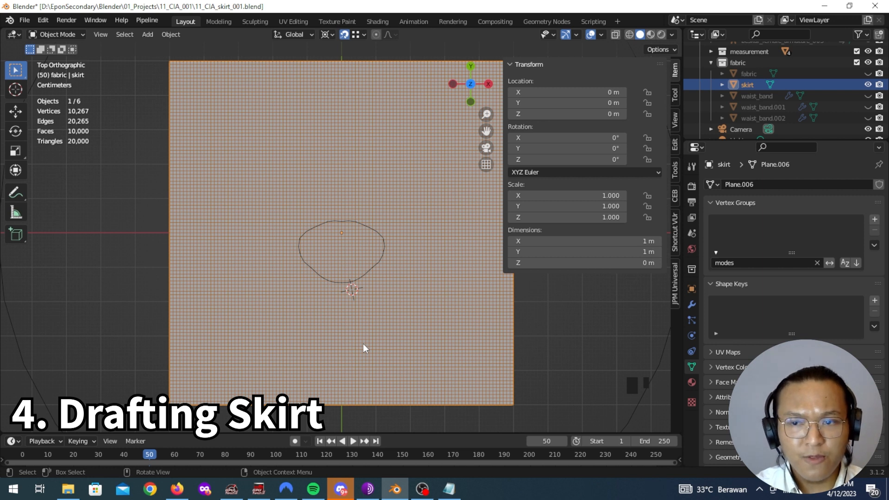
Step: Hide the measurement collection and review the waist and skirt length figures in the Notepad notes
scroll(833, 98, "up", 2)
left_click(868, 74)
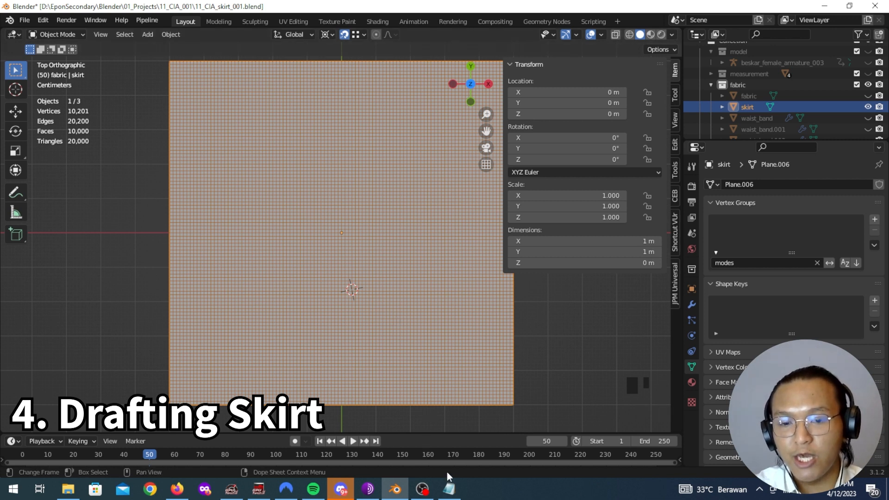
left_click(449, 488)
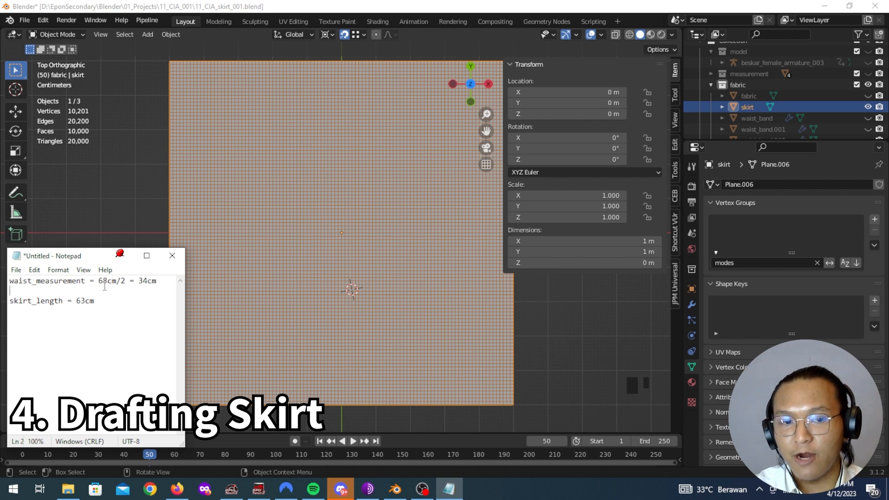
left_click(124, 281)
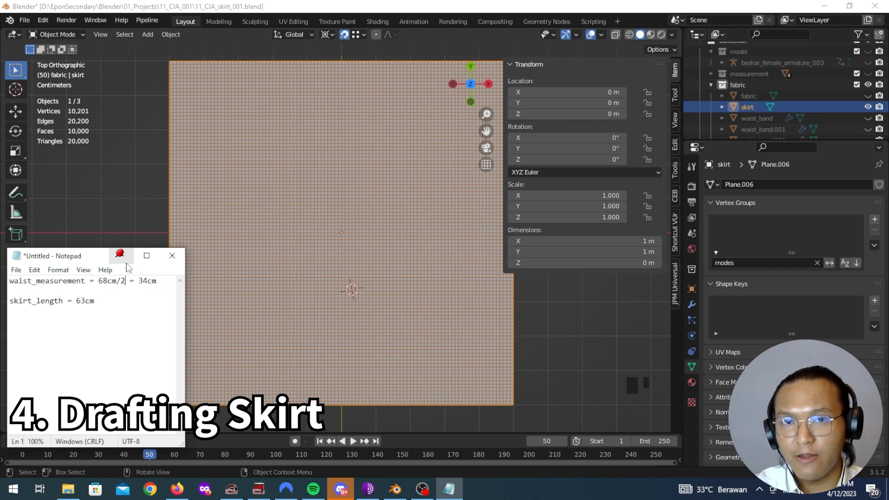
left_click(120, 256)
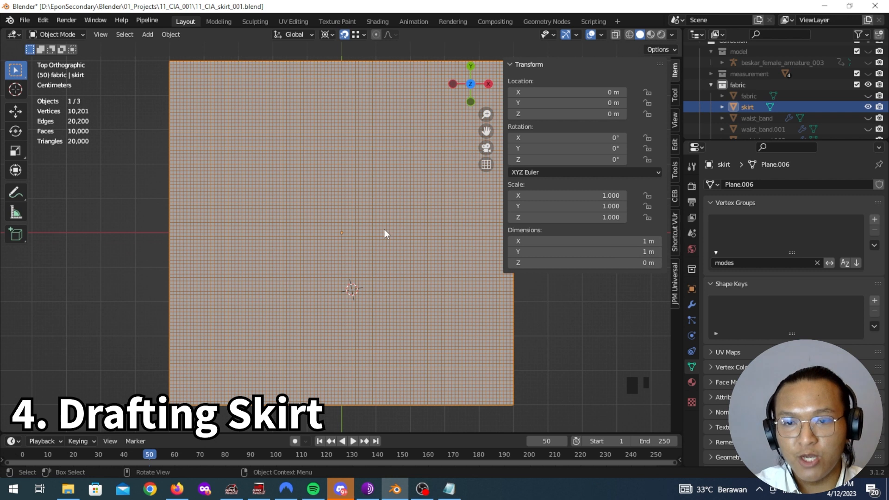
Step: Set the timeline's current frame to 0
scroll(385, 232, "up", 3)
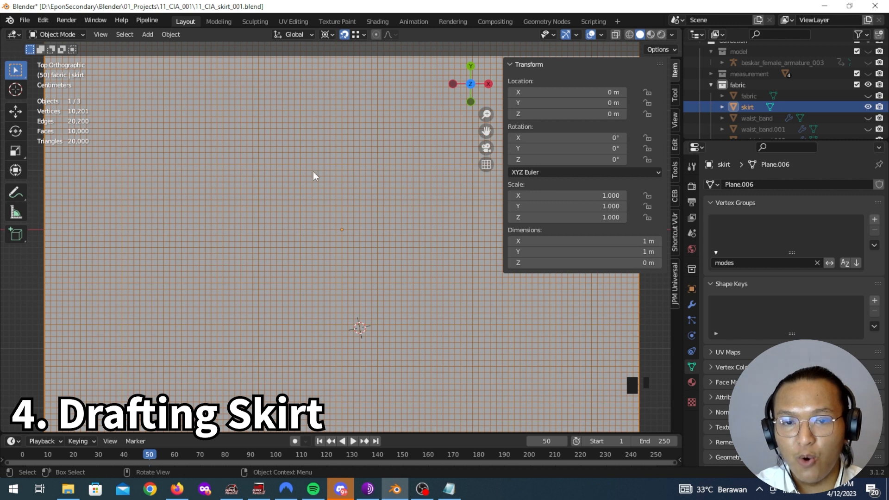
scroll(272, 232, "down", 2)
middle_click_drag(272, 232, 287, 294, "shift")
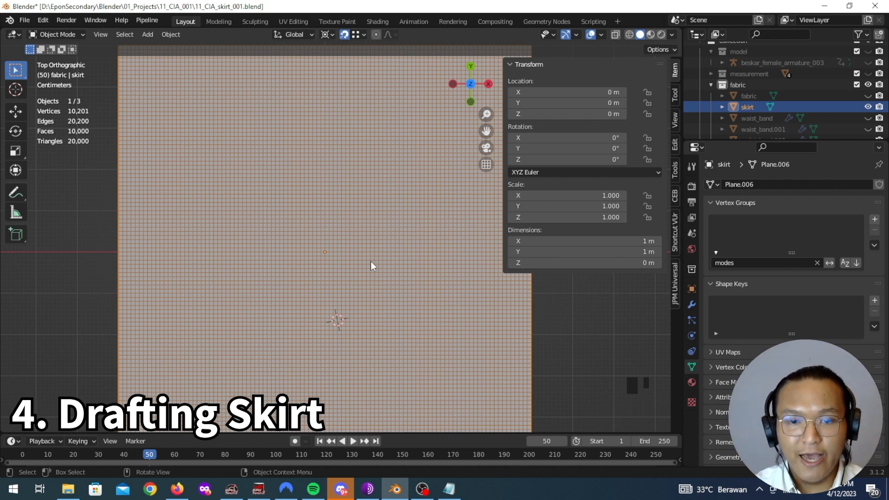
left_click(18, 455)
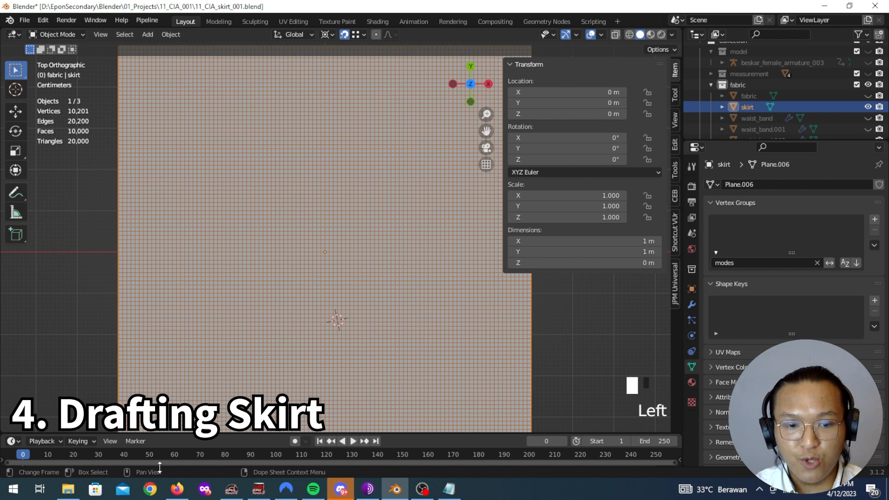
Step: Switch to Firefox, search the web for a circle calculator and open Omni Calculator's circle page from the results
left_click(182, 492)
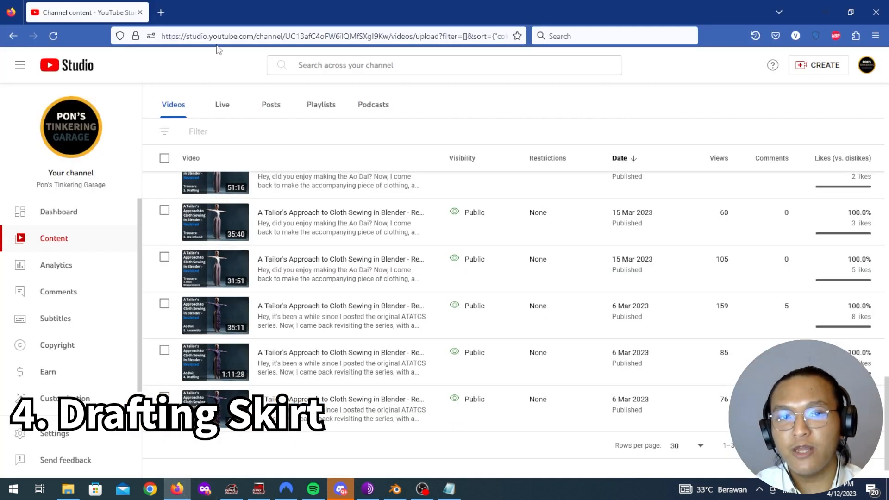
left_click(161, 13)
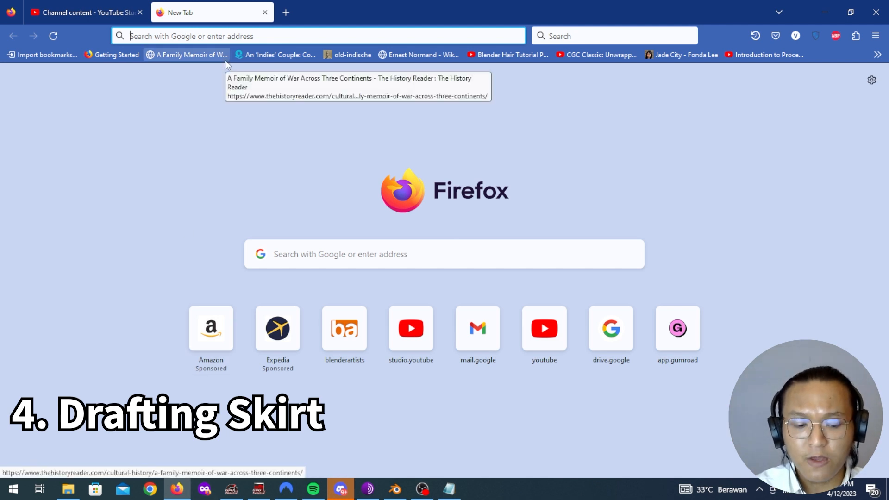
type("cicle ca")
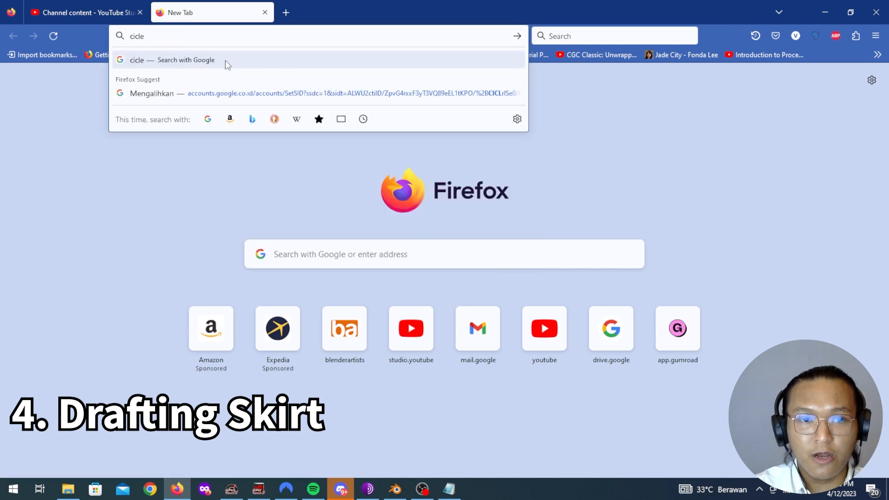
type("lculator")
key("Return")
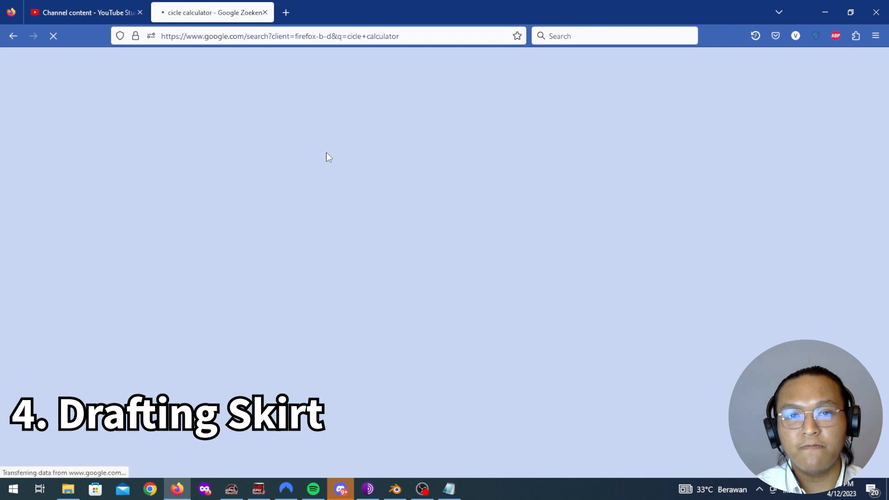
scroll(349, 263, "down", 3)
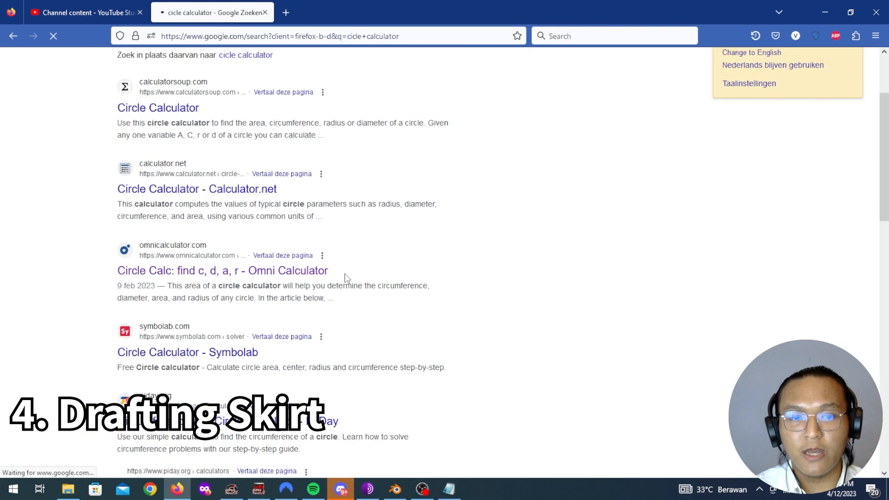
middle_click(315, 271)
scroll(756, 201, "up", 3)
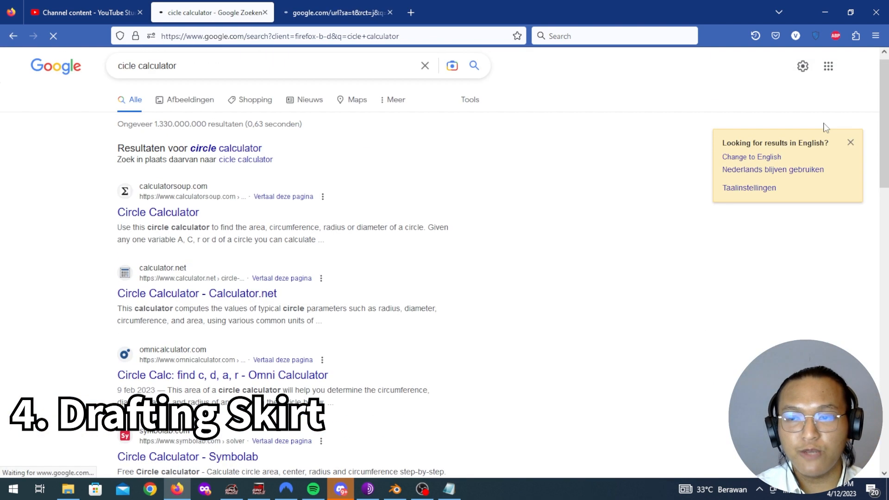
left_click(311, 2)
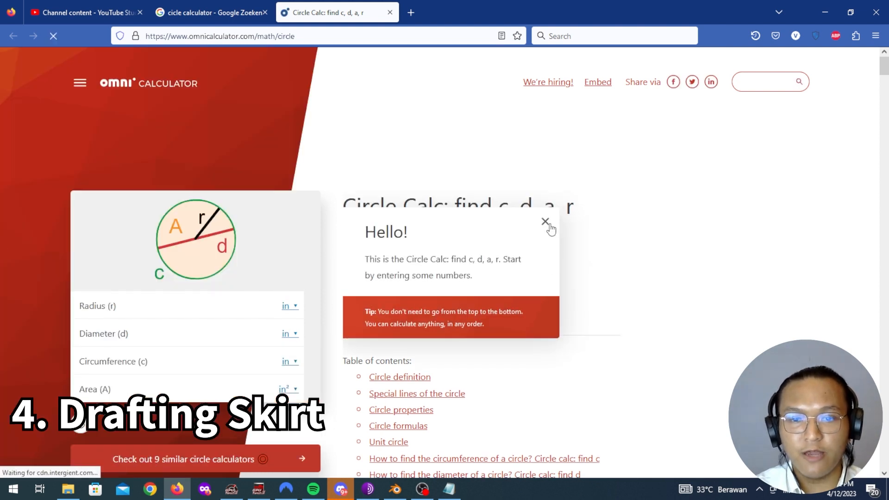
Step: Enter 68 as the circle's circumference and set the radius and diameter units to centimeters
left_click(194, 361)
type("68")
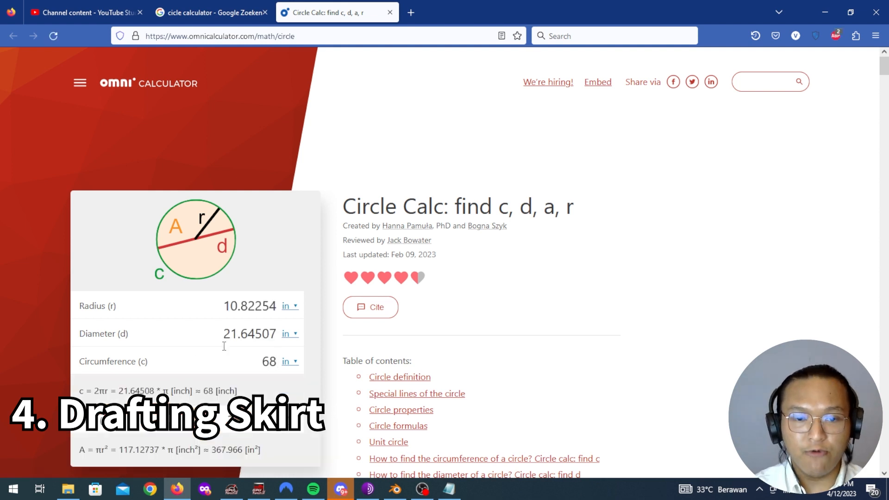
left_click(291, 307)
left_click(260, 292)
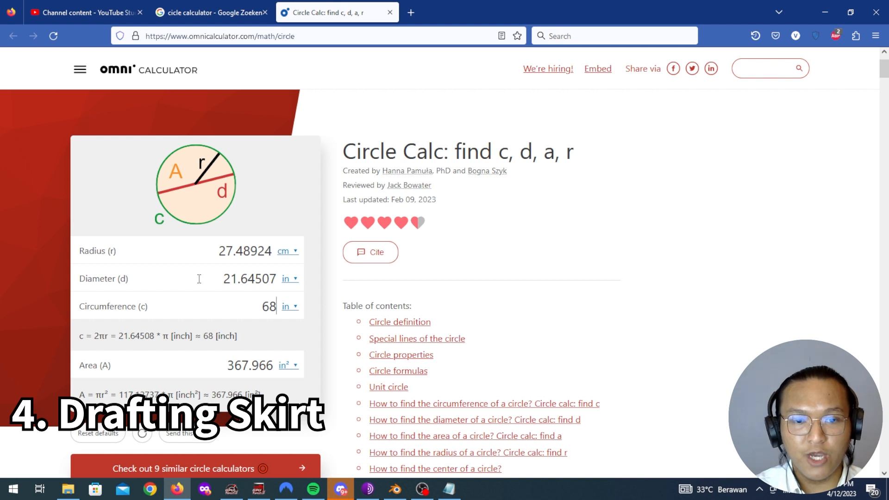
left_click(291, 278)
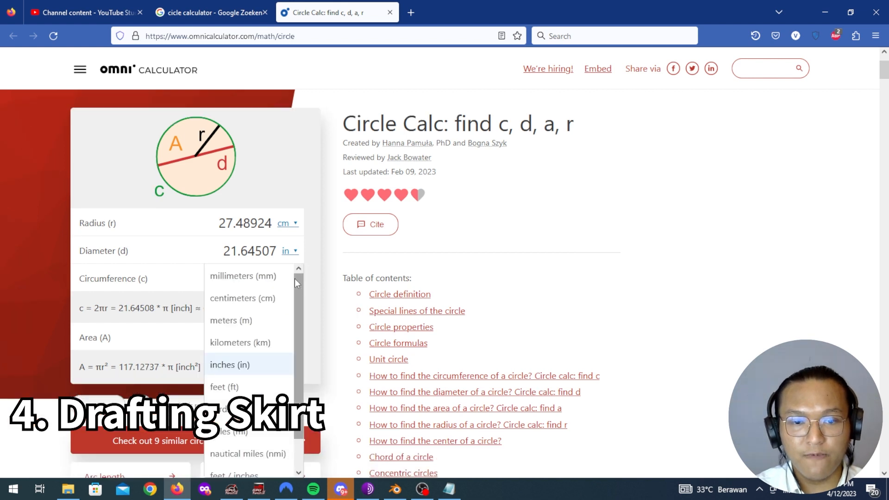
left_click(263, 298)
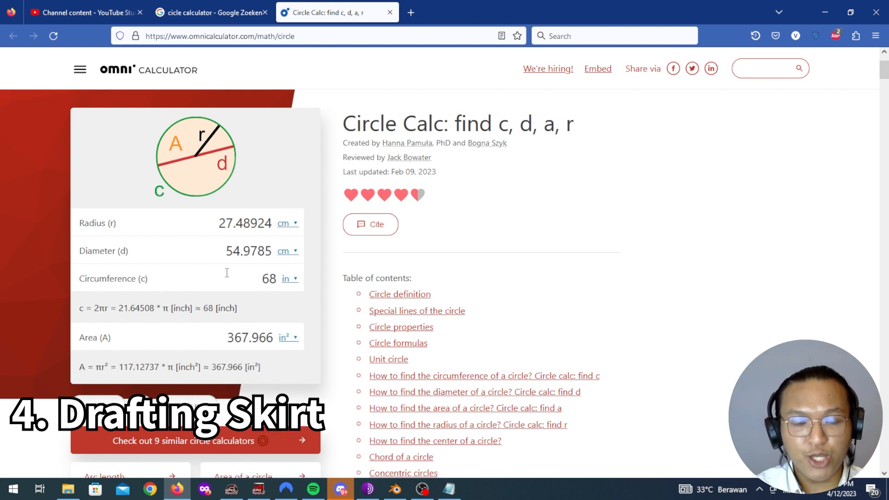
Step: Switch to Notepad and add the line waist_radius = 27cm between the waist measurement and the skirt length
left_click(449, 489)
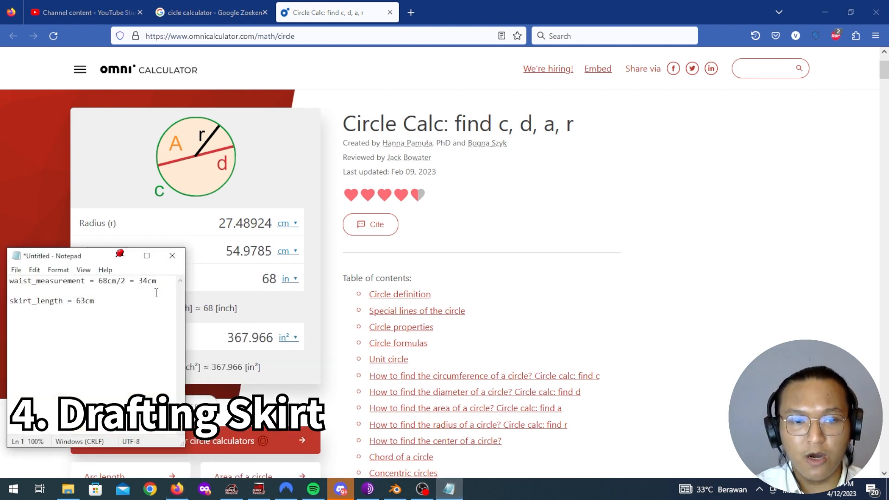
key("Return")
key("Return")
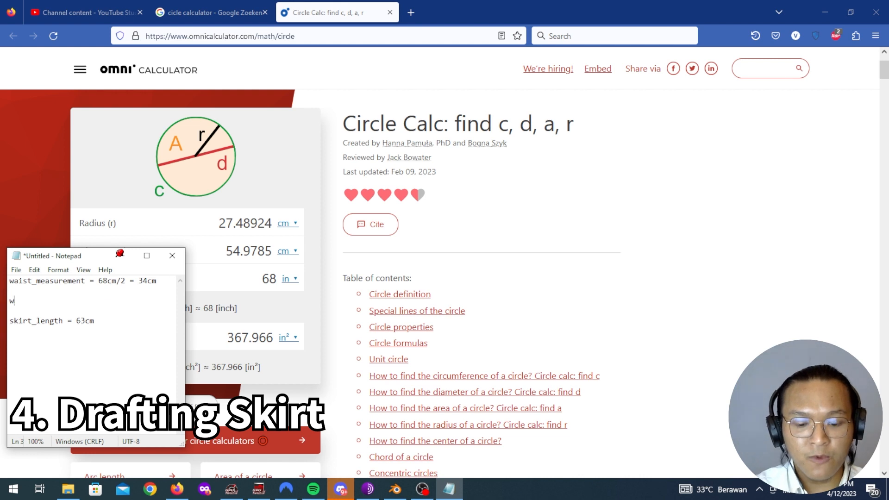
type("waist_radius = 27cm")
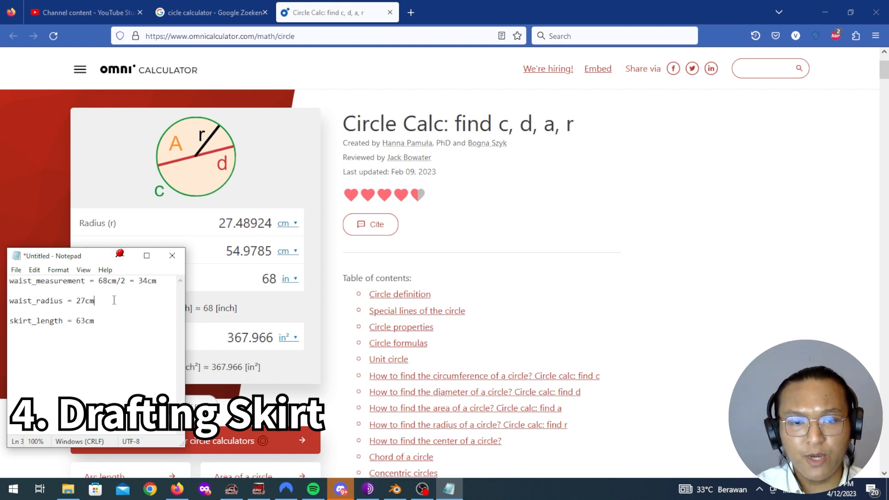
left_click(125, 259)
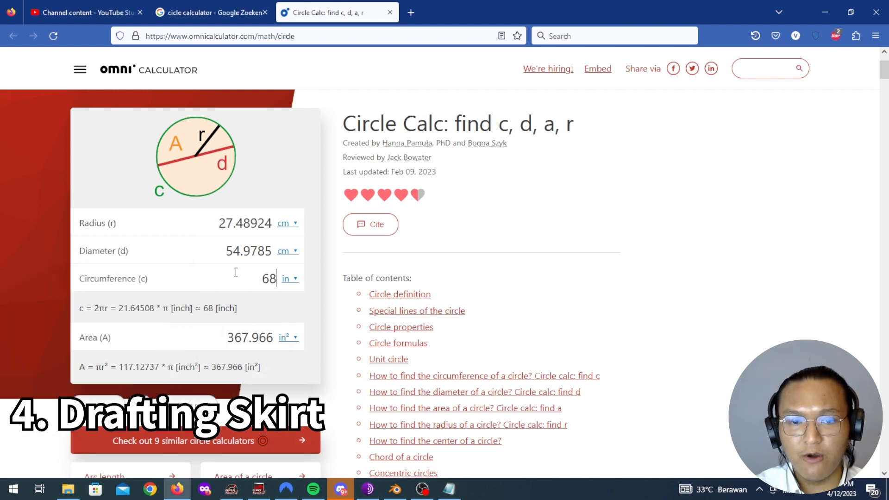
Step: Switch to Blender, unhide the measurement collection and duplicate its Circle object in place
left_click(394, 489)
scroll(328, 267, "down", 2)
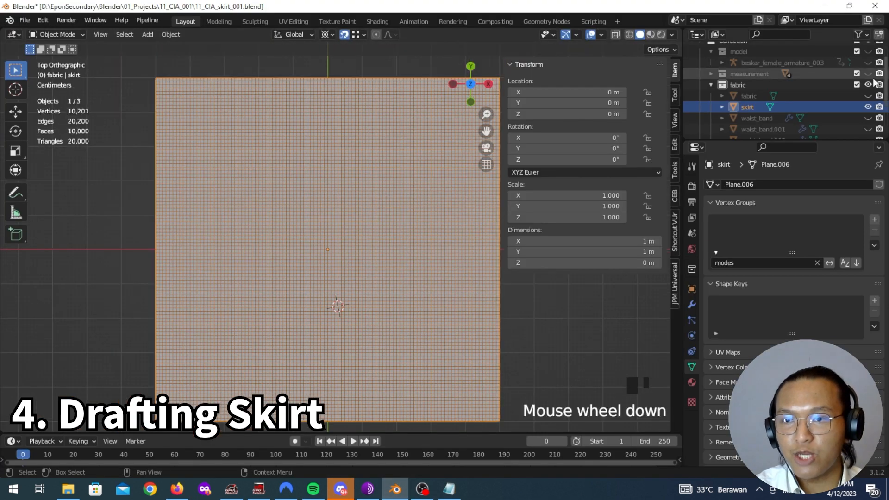
left_click(868, 74)
left_click(757, 76)
middle_click_drag(351, 208, 463, 115)
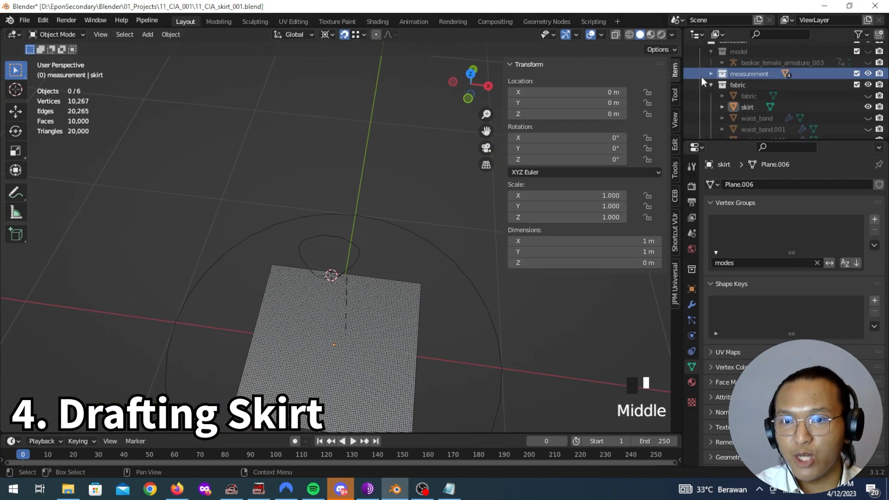
left_click(711, 74)
left_click(751, 87)
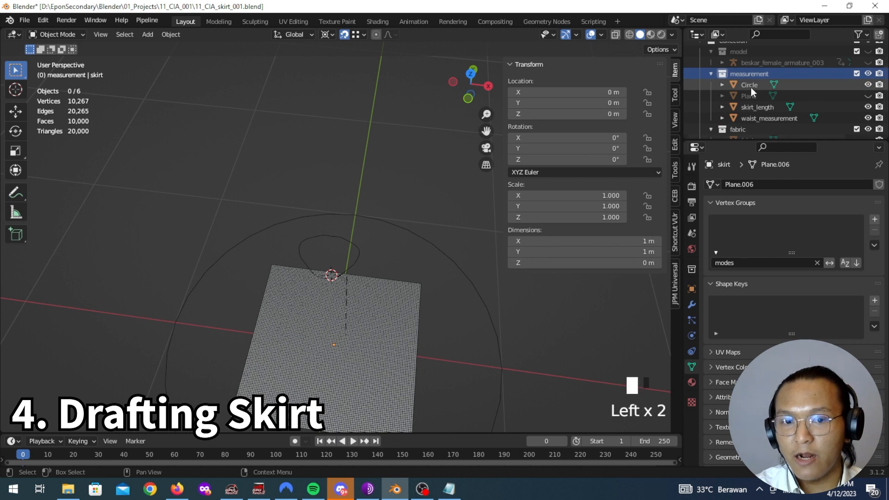
middle_click_drag(397, 179, 407, 190)
scroll(407, 190, "down", 5)
key("shift+d")
key("Escape")
Step: Hide the original Circle, skirt_length and waist_measurement objects in the measurement collection
left_click(868, 84)
left_click(868, 129)
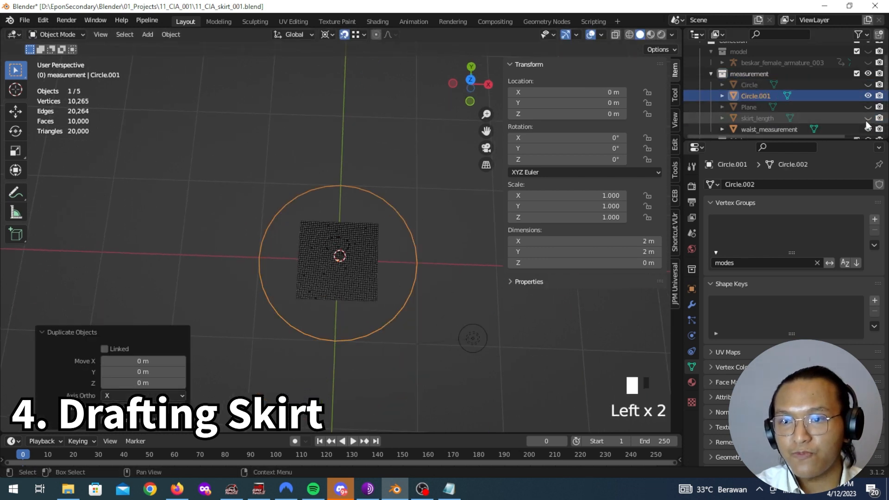
left_click(868, 118)
Step: Rename the duplicated circle to waist_radius and view it from above
double_click(753, 96)
scroll(753, 96, "down", 1)
type("waist_r")
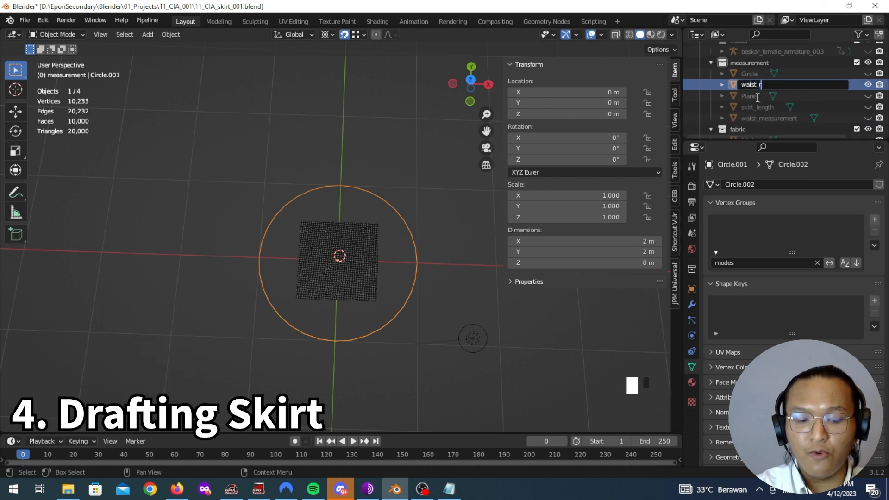
type("adius")
key("Return")
middle_click_drag(385, 222, 432, 242, "alt")
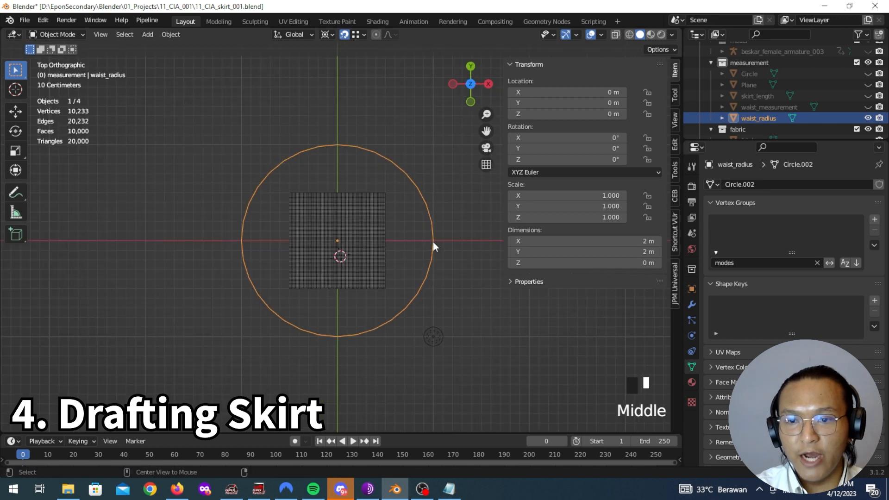
scroll(423, 267, "up", 2)
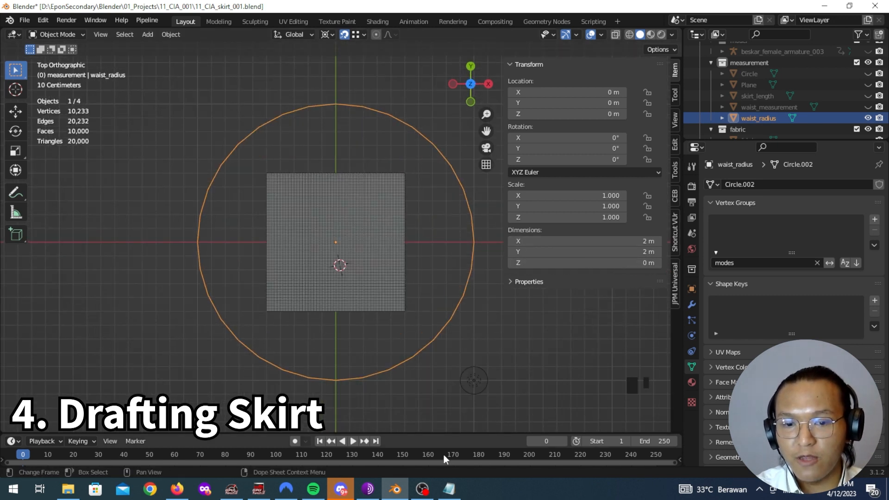
Step: Return to the Notepad notes over the browser's circle calculator and add waist_diameter = 54cm below the waist radius
left_click(182, 492)
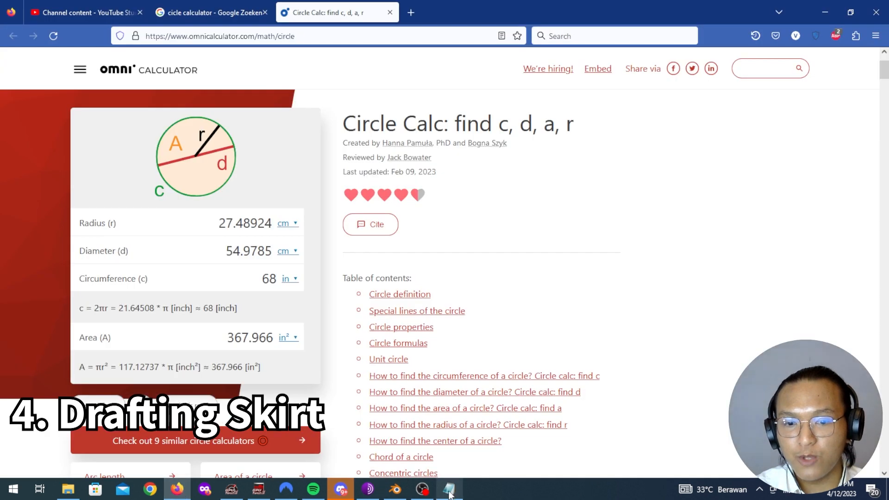
key("alt+Tab")
key("Return")
type("waist_diameter = 54cm")
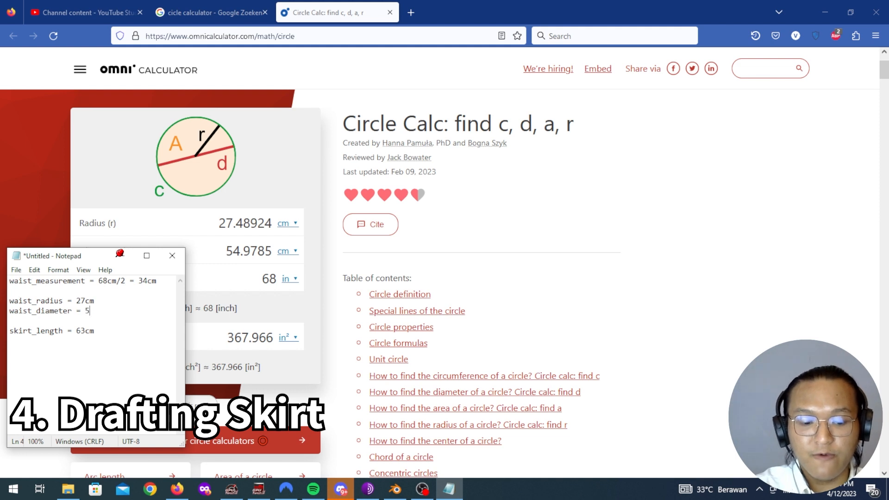
left_click(121, 255)
key("alt+Tab")
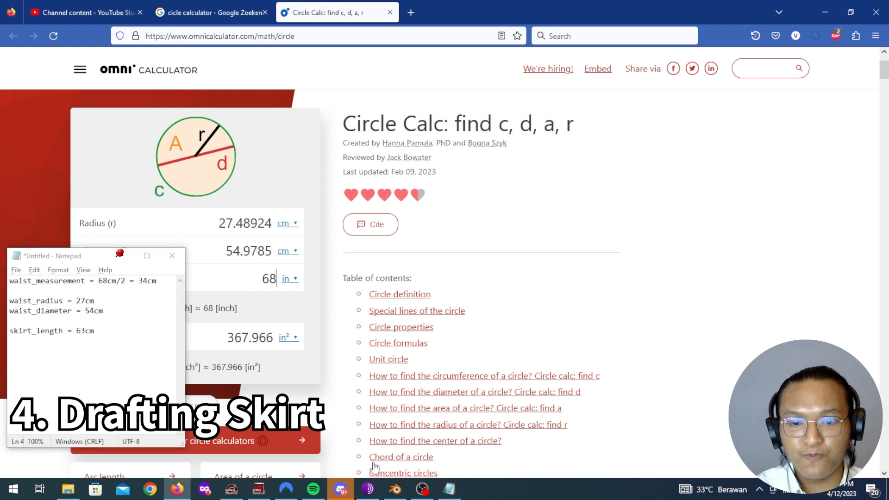
Step: Switch to Blender and set the waist_radius circle's X and Y dimensions to 54 cm
left_click(395, 489)
left_click_drag(624, 241, 621, 241)
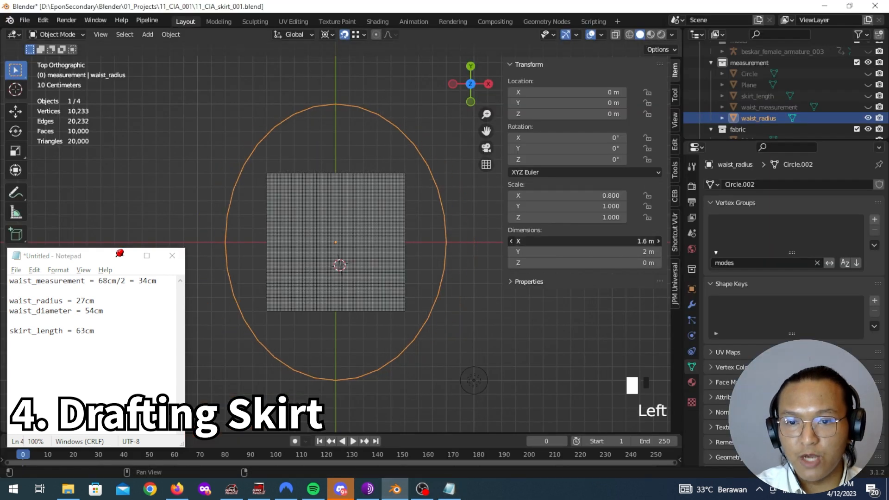
left_click(624, 251)
type("1.6")
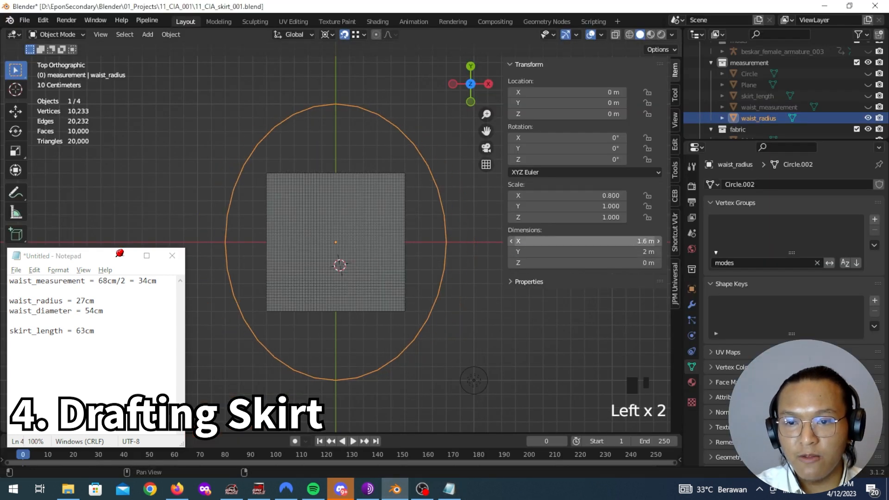
left_click(628, 241)
type("54cm")
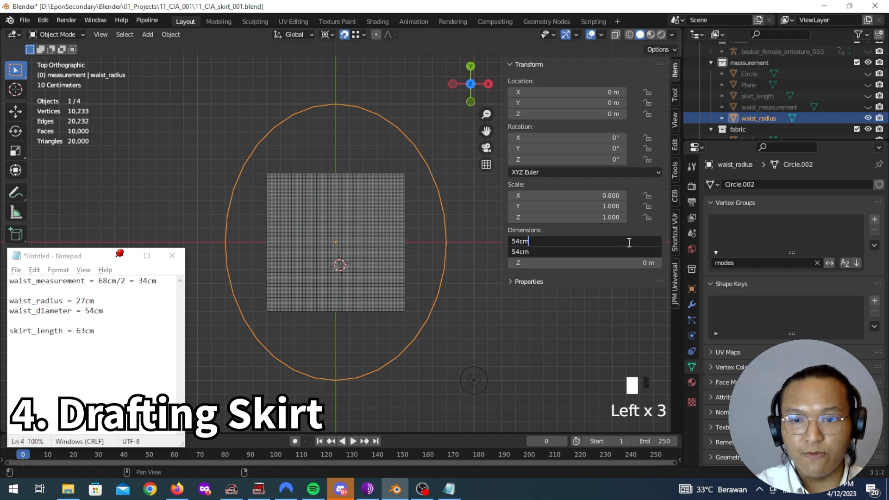
key("Return")
Step: Check the circle's radius against the skirt grid by selecting the row of faces from the centre to the circle's edge
scroll(422, 293, "up", 5)
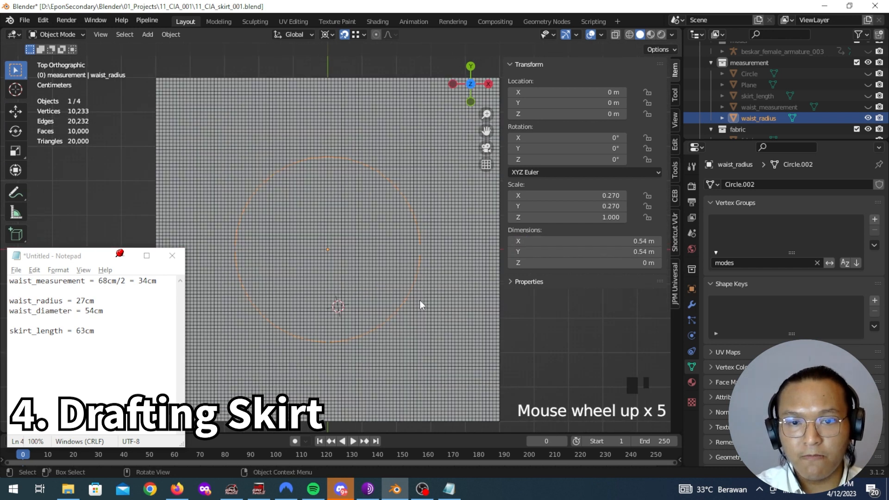
scroll(420, 301, "up", 3)
middle_click_drag(426, 301, 401, 255, "shift")
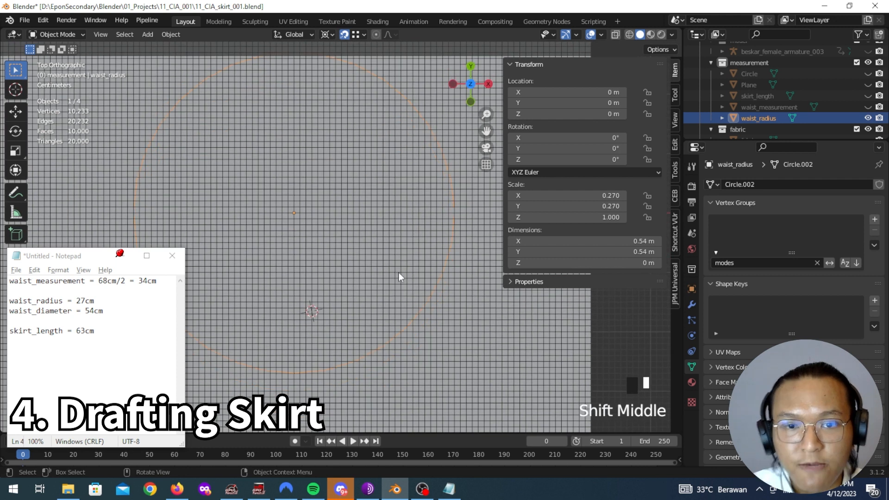
scroll(388, 264, "up", 1)
left_click(383, 261)
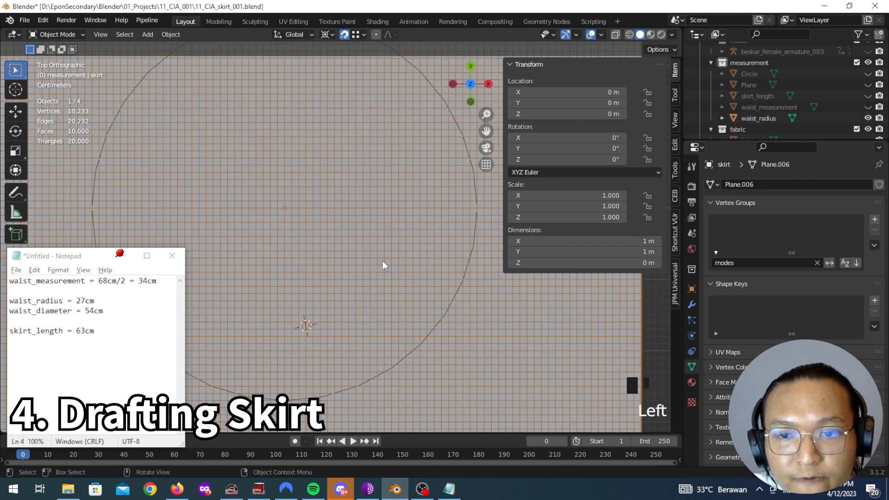
key("Tab")
key("3")
left_click(288, 204)
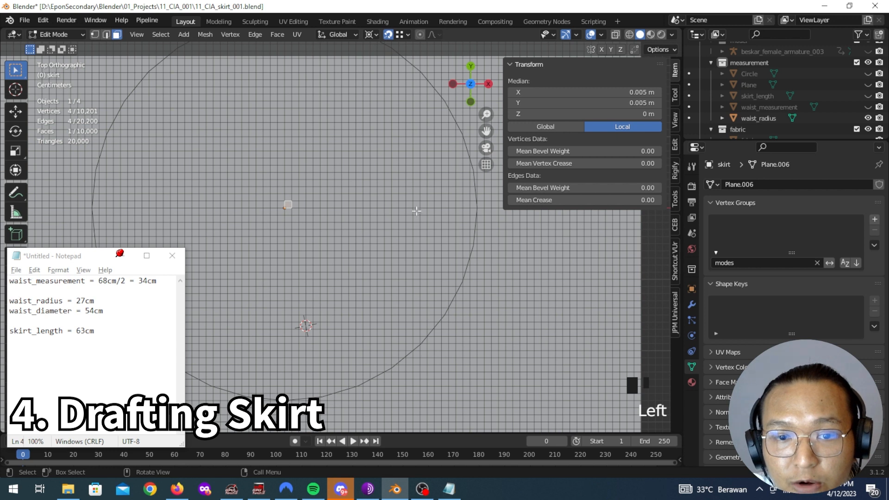
left_click(475, 204, "ctrl")
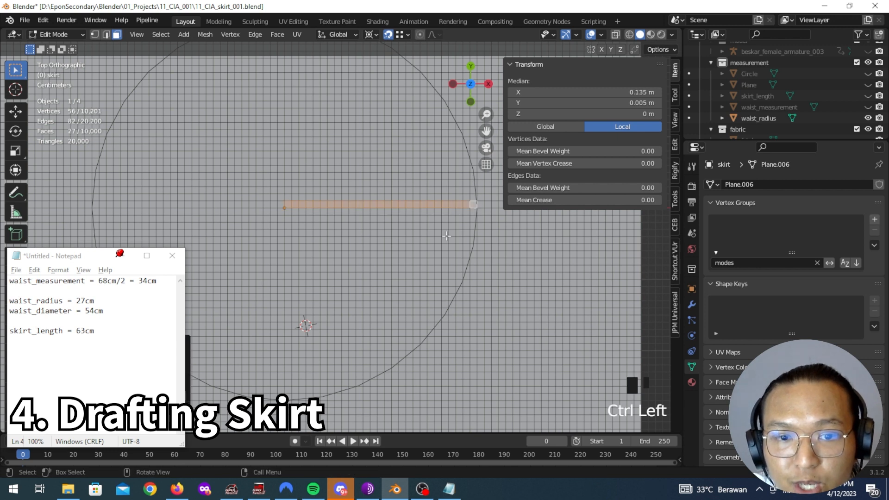
scroll(424, 286, "down", 5)
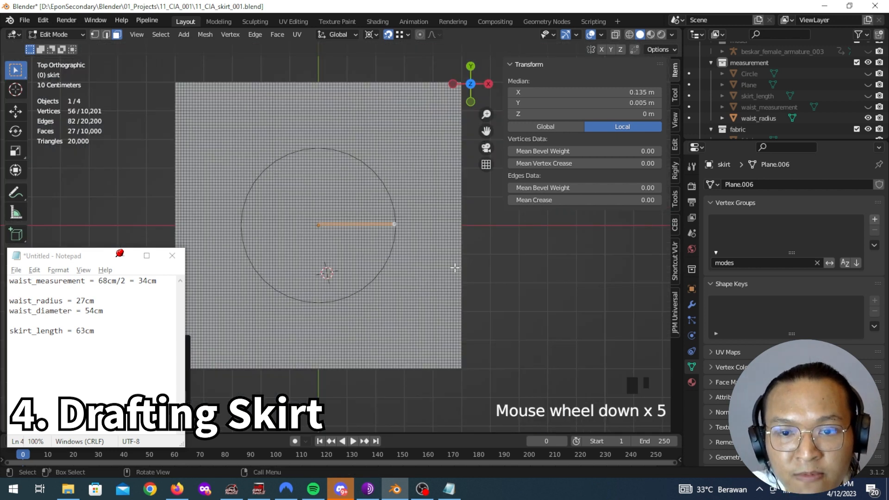
key("Tab")
Step: Return to the browser's circle calculator, set the circumference to 68 in centimetres, and read the radius and diameter
key("alt+Tab")
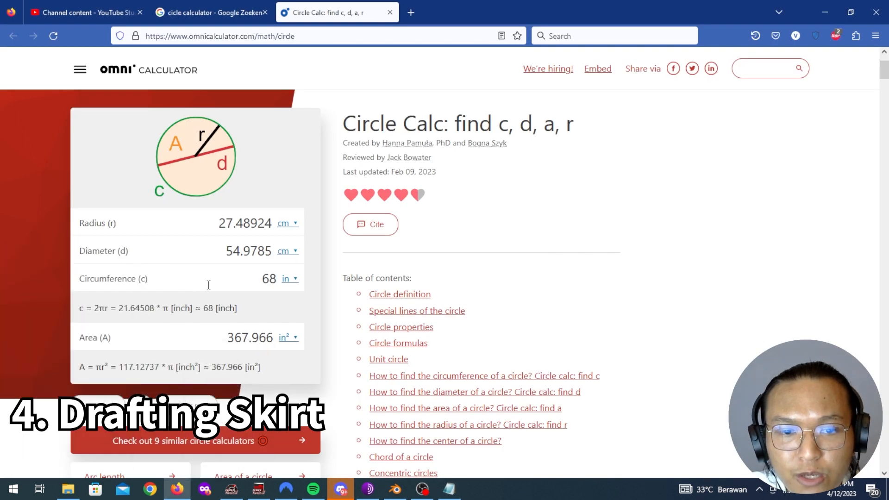
scroll(298, 285, "down", 1)
left_click(296, 212)
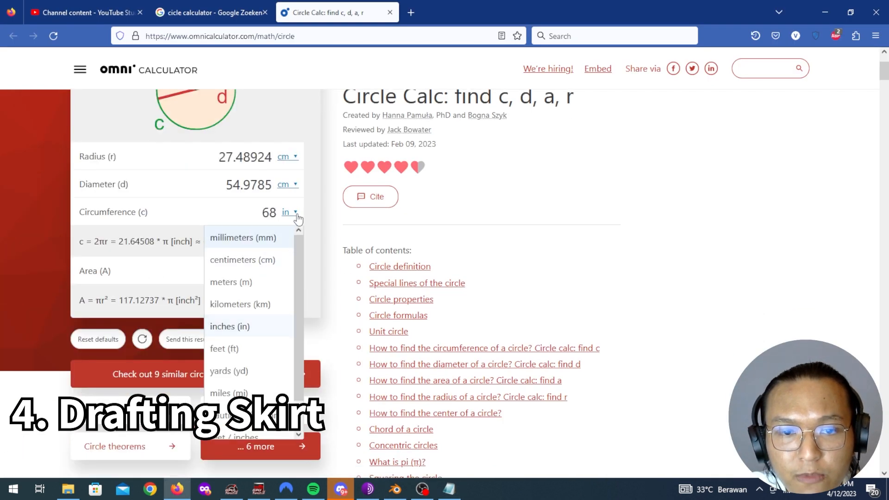
left_click(270, 258)
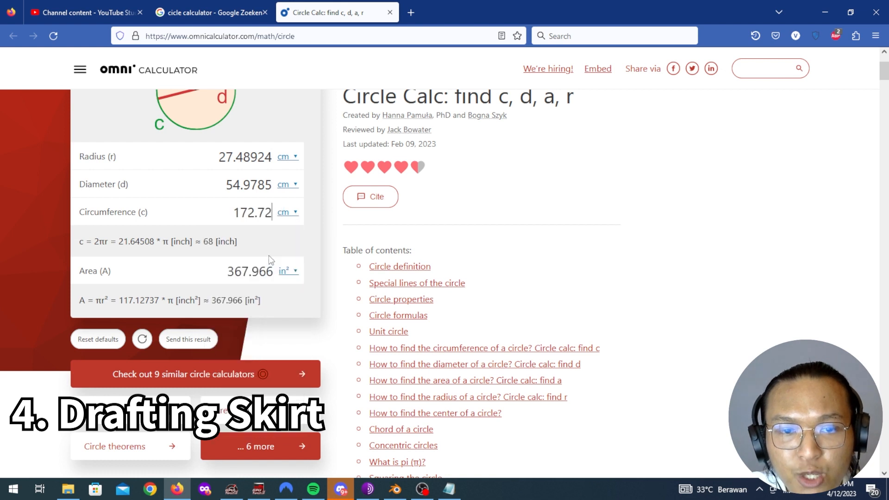
left_click_drag(232, 212, 304, 230)
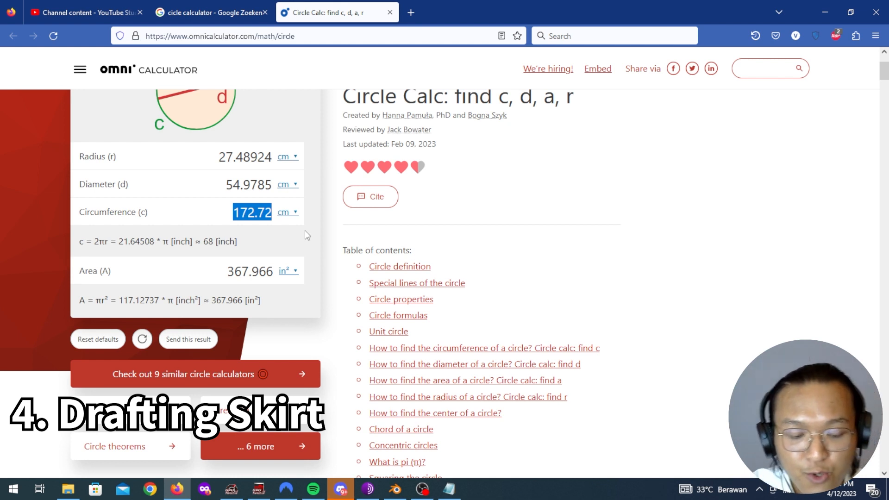
type("68")
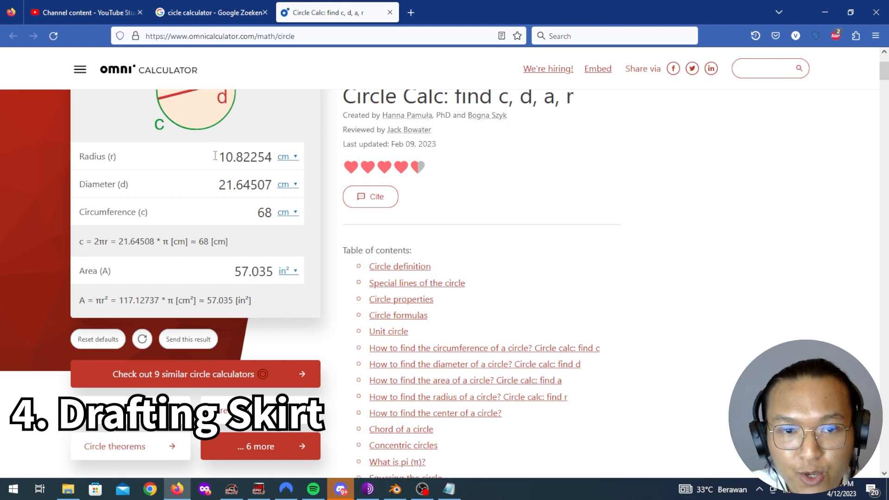
left_click_drag(216, 153, 276, 157)
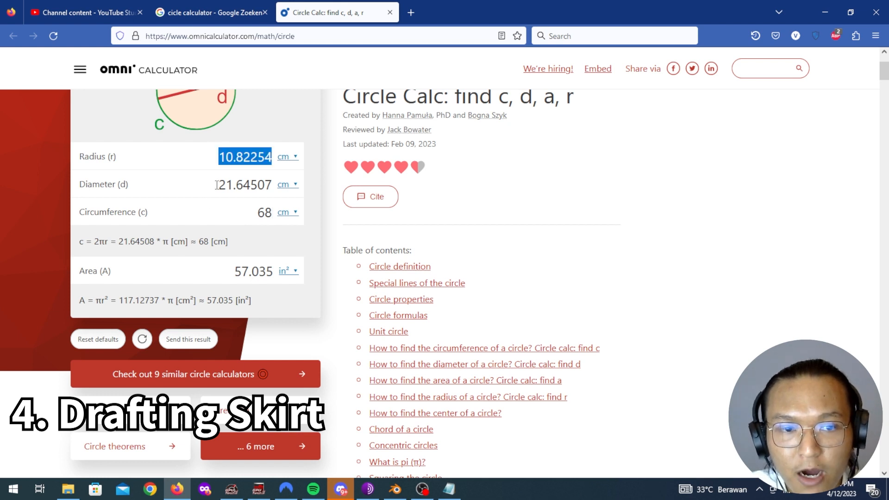
left_click_drag(217, 185, 290, 189)
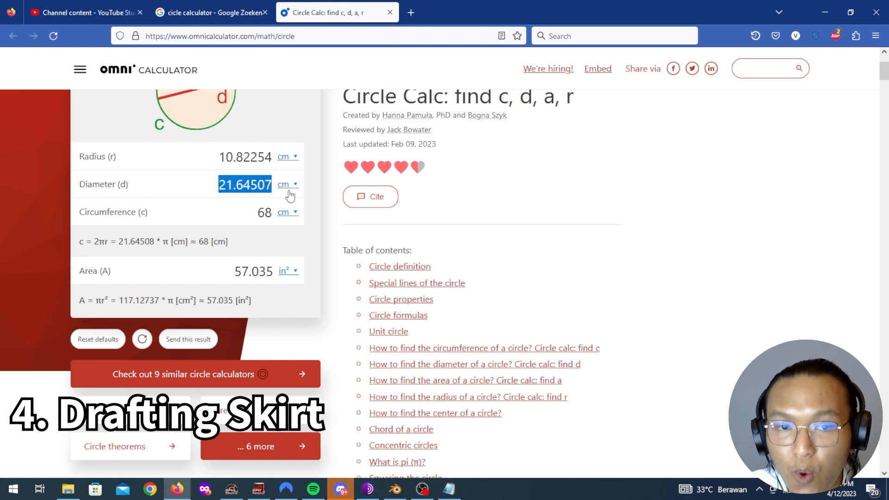
left_click_drag(219, 157, 280, 166)
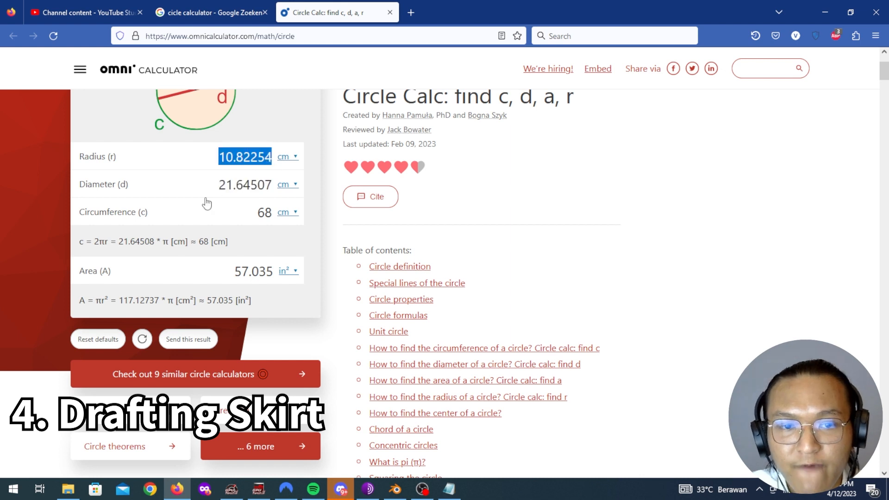
Step: Update the Notepad notes to waist_radius = 11cm and waist_diameter = 22cm
left_click(458, 485)
left_click_drag(101, 301, 77, 301)
type("11cm")
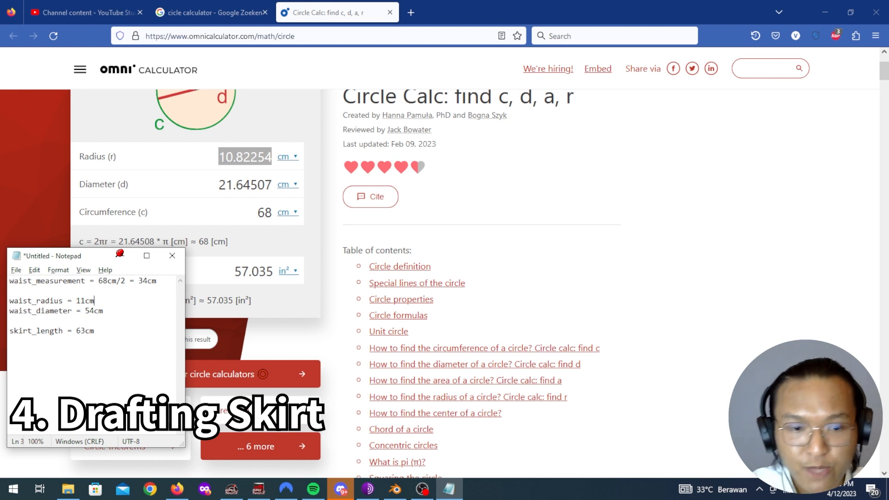
key("BackSpace")
key("BackSpace")
type("22")
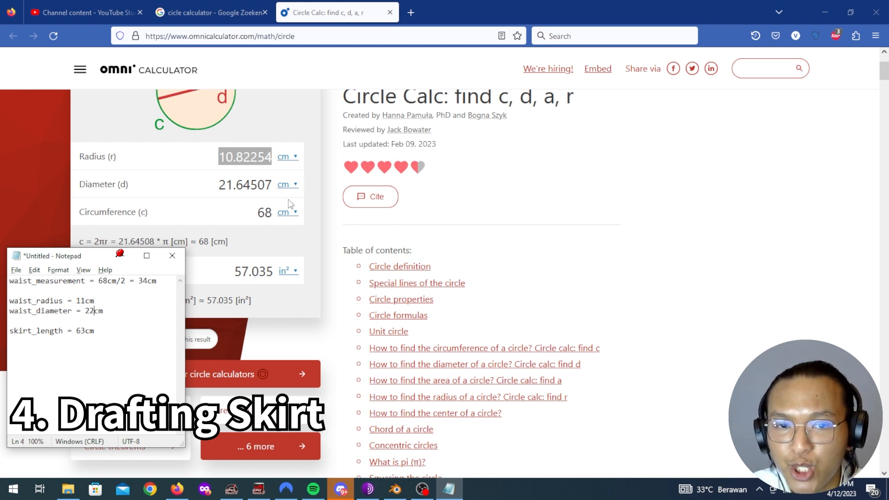
Step: Switch to Blender and set the waist_radius circle's X and Y dimensions to 22 cm
left_click(395, 489)
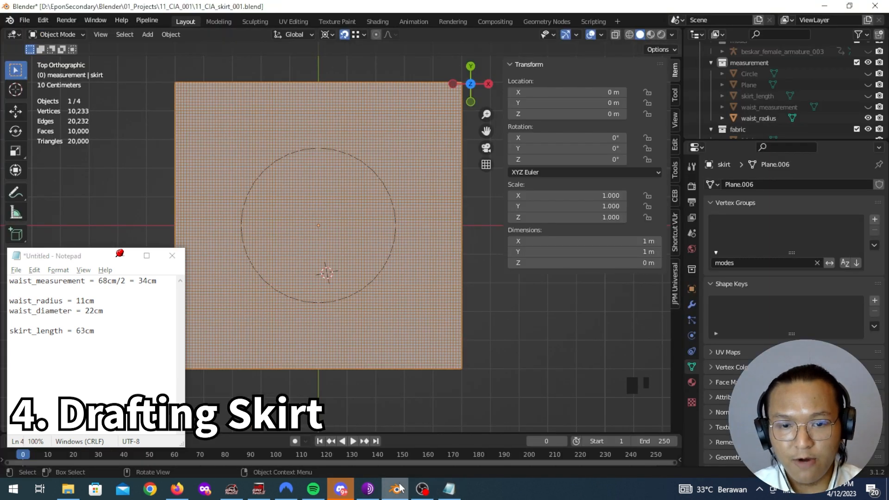
left_click(381, 267)
scroll(387, 282, "up", 1)
left_click_drag(615, 237, 615, 252)
type("22cm")
key("Return")
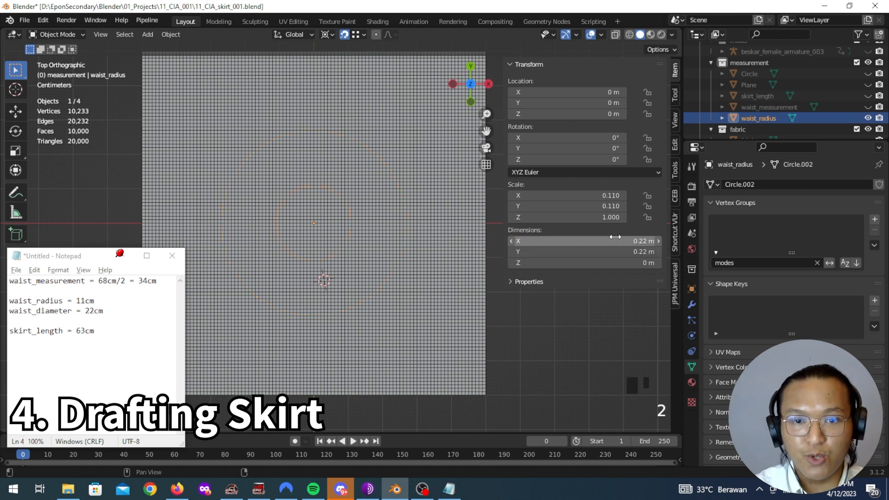
Step: Check the resized circle's radius by selecting the skirt faces from its centre to its edge
scroll(365, 192, "up", 5)
left_click(395, 202)
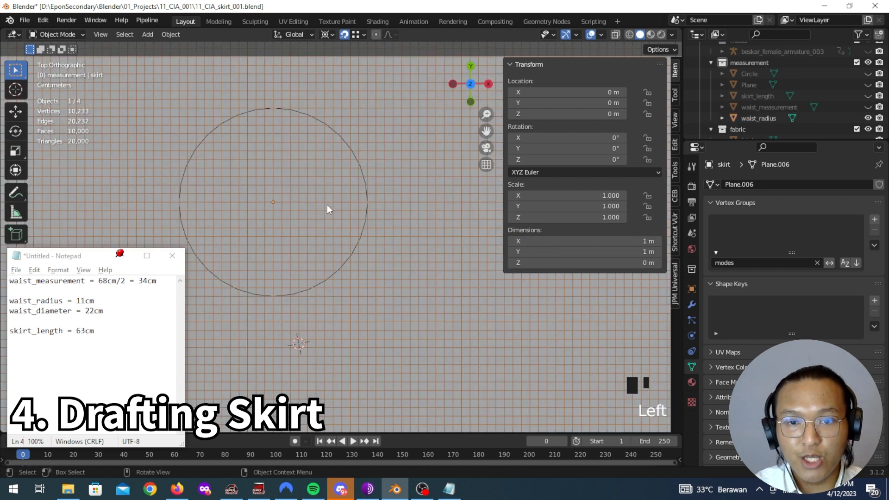
key("Tab")
left_click(280, 197)
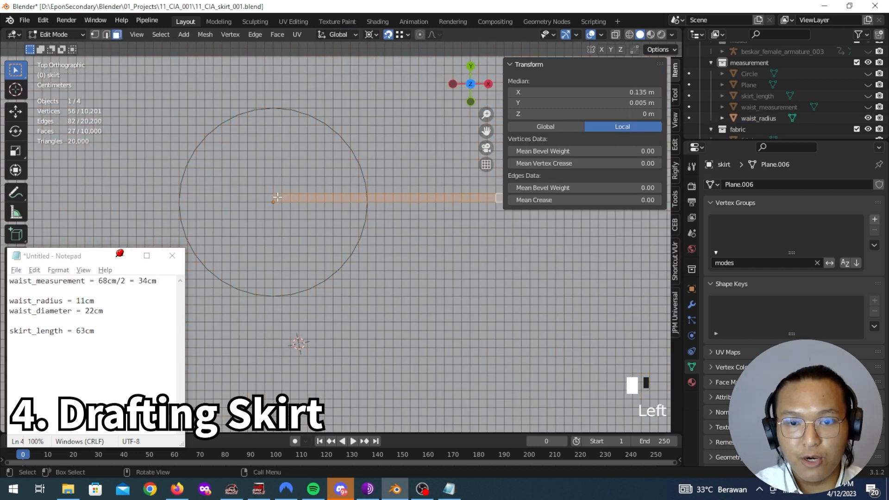
left_click(363, 197, "ctrl")
key("Tab")
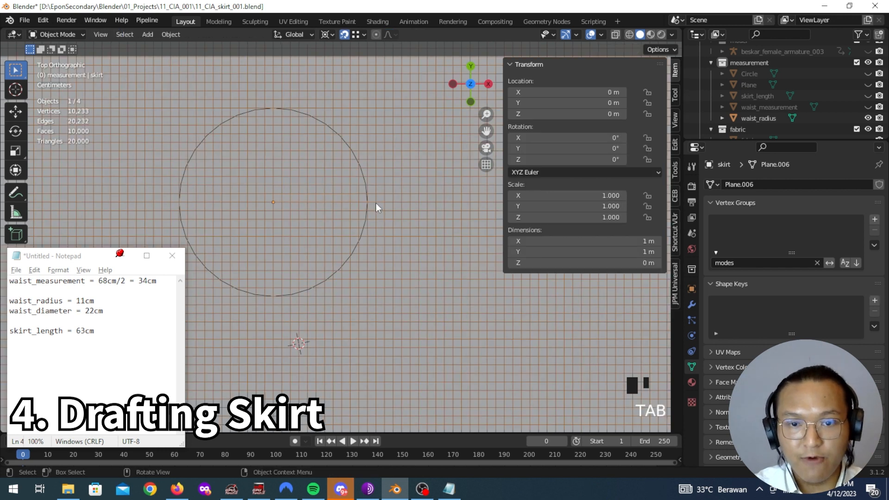
Step: Return to editing the skirt mesh and clear its face selection
scroll(378, 213, "down", 4)
scroll(378, 223, "up", 3)
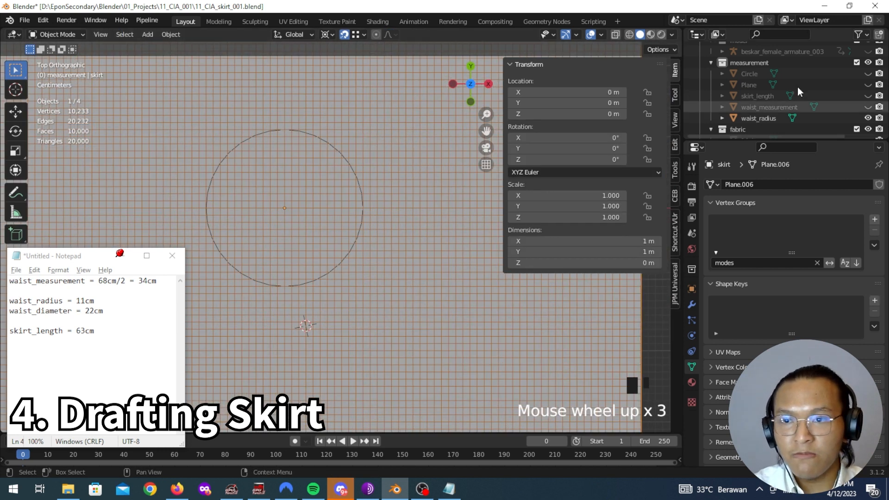
scroll(815, 83, "up", 5)
scroll(809, 88, "down", 5)
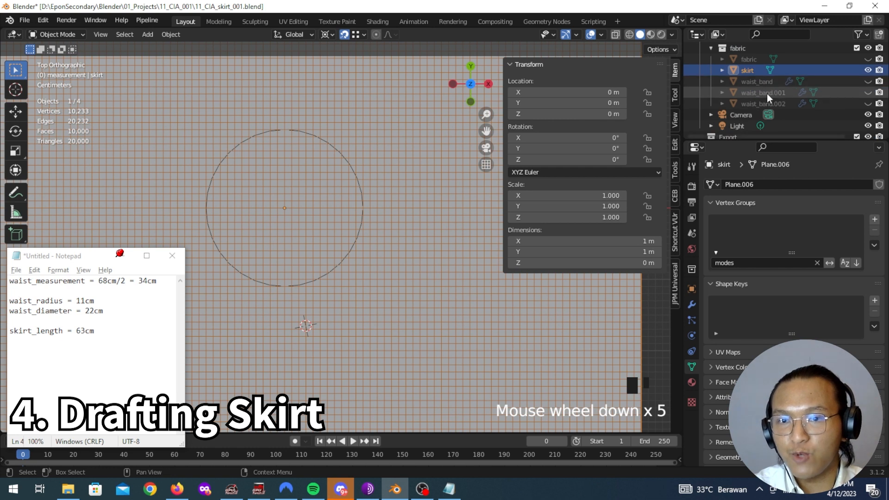
key("Tab")
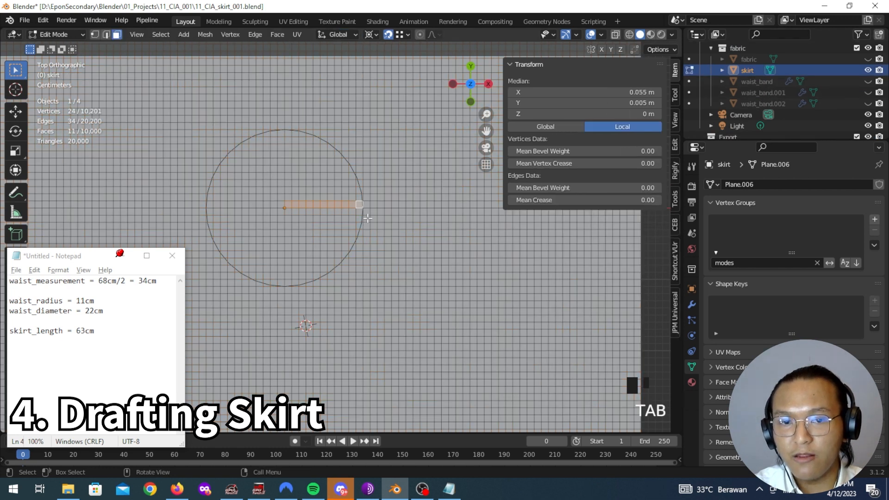
key("Tab")
key("Tab")
key("a")
key("a")
key("a")
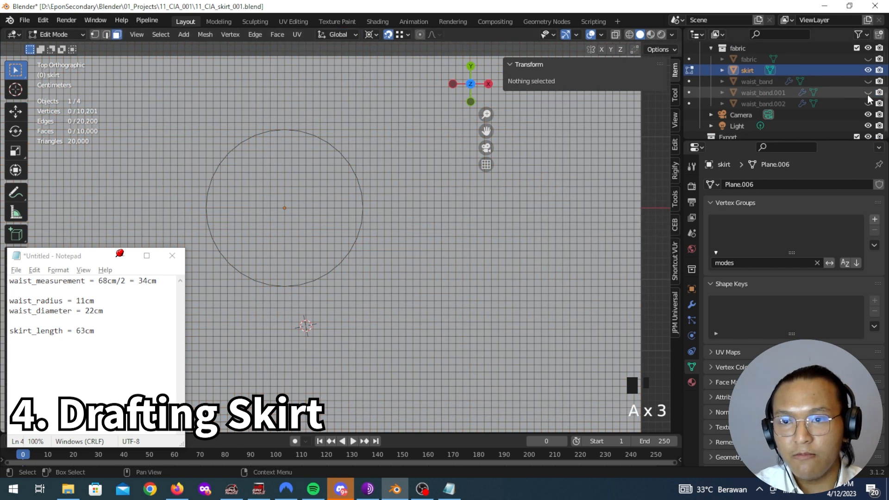
Step: Add waist_radius to the object selection and cut its outline into the skirt mesh with Knife Project
scroll(793, 104, "up", 4)
left_click(761, 123, "ctrl")
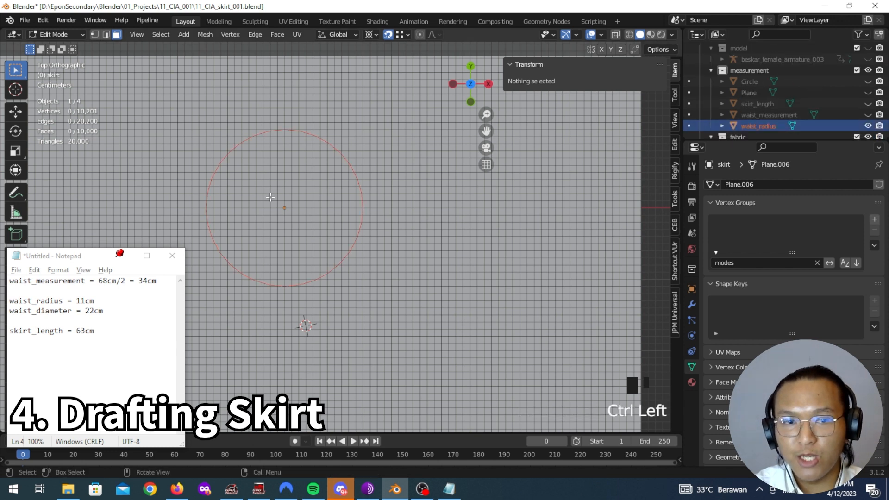
left_click(205, 34)
left_click(231, 188)
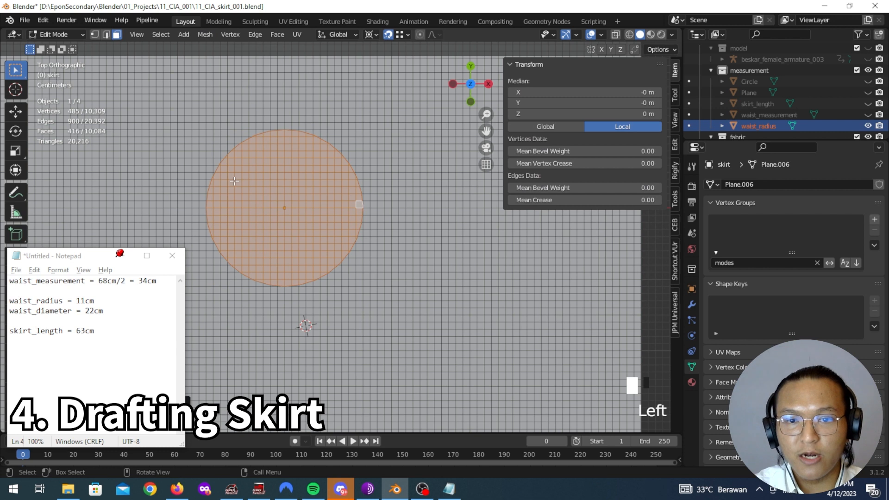
left_click(130, 261)
key("3")
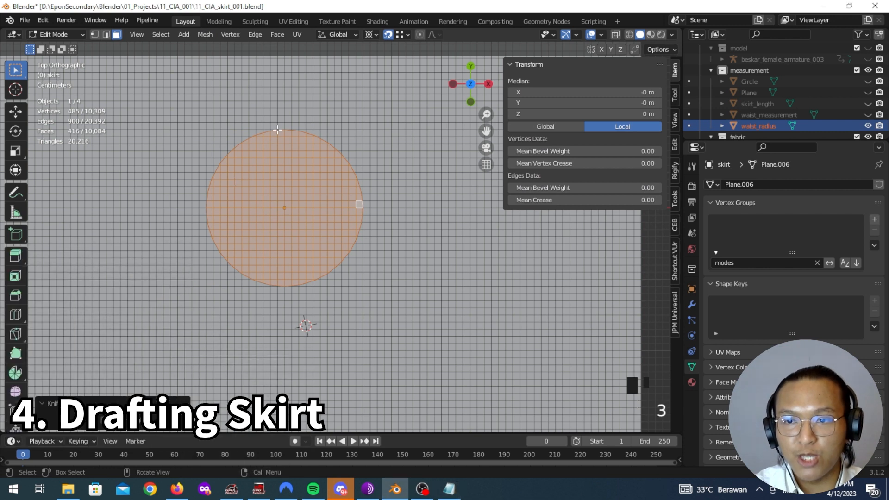
Step: Hide the waist_radius circle, delete the skirt faces inside the cut outline and return to Object Mode
left_click(867, 126)
key("x")
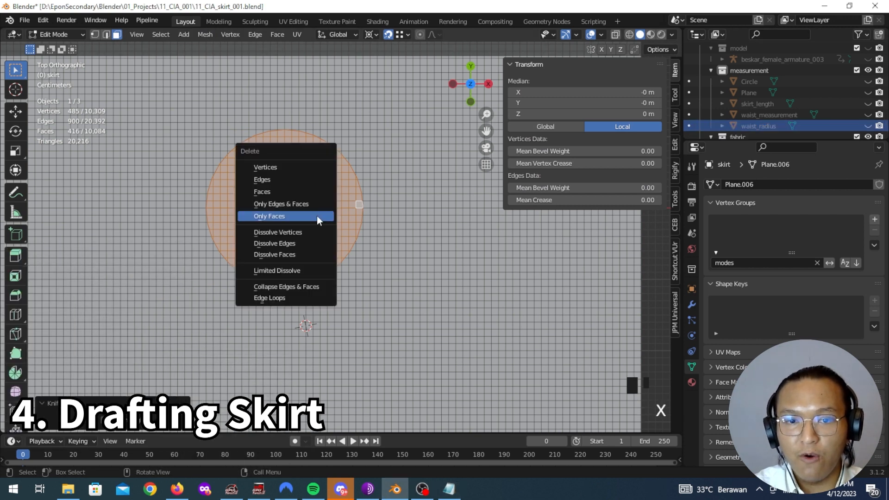
left_click(308, 191)
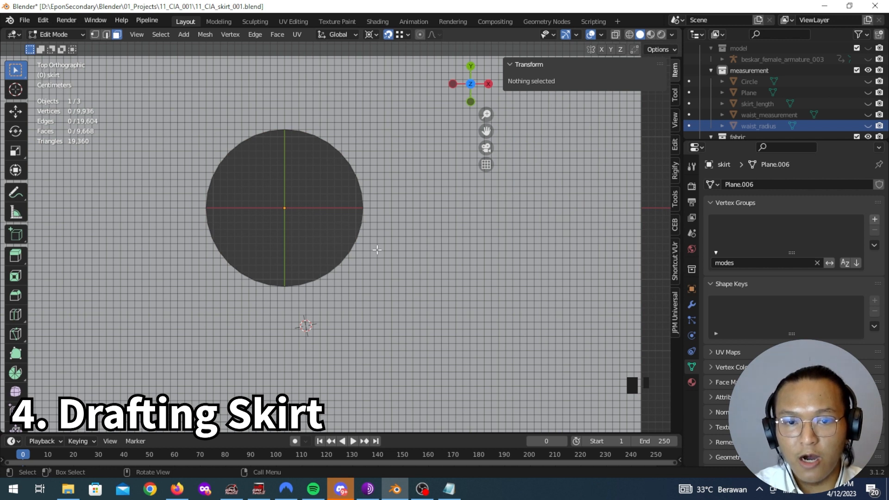
scroll(376, 250, "down", 6)
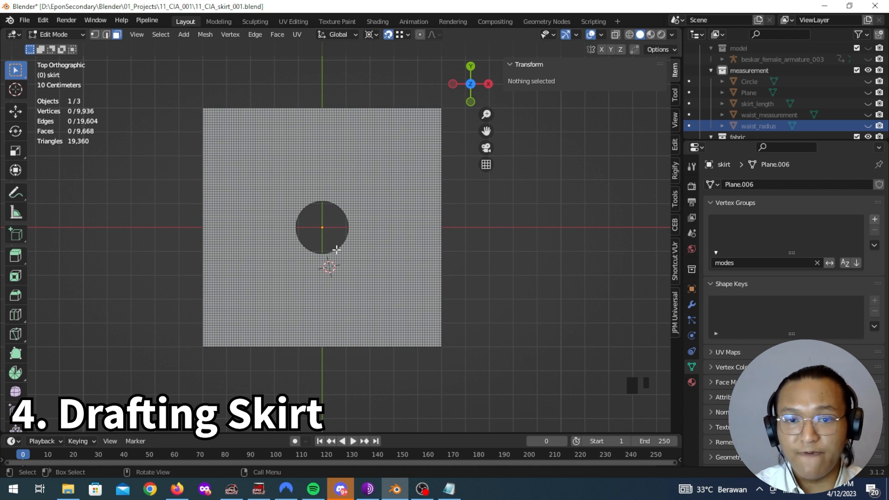
scroll(365, 260, "up", 5)
key("Tab")
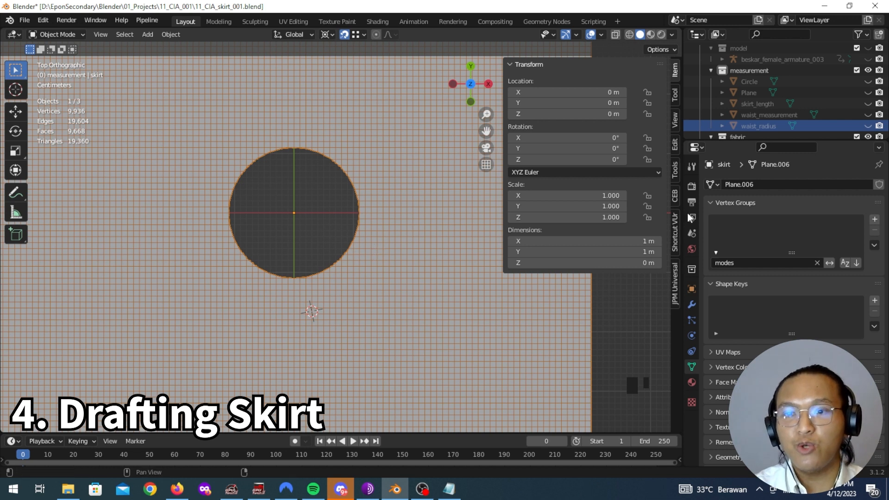
Step: Unhide and select the skirt_length guide, and check the noted skirt length in Notepad
left_click(868, 104)
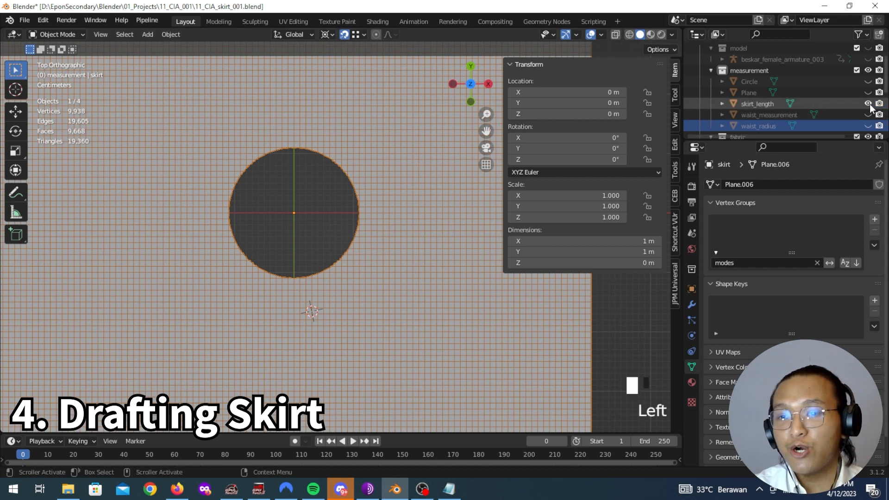
left_click(764, 105)
scroll(330, 334, "down", 4)
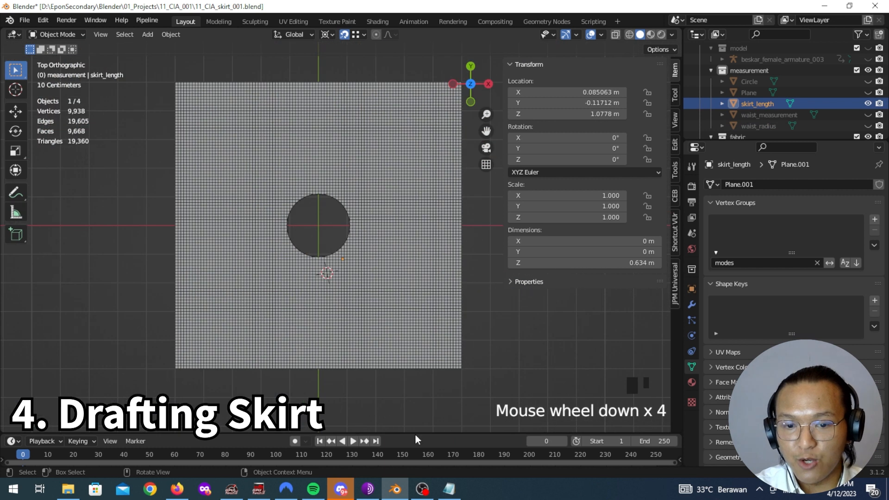
left_click(449, 489)
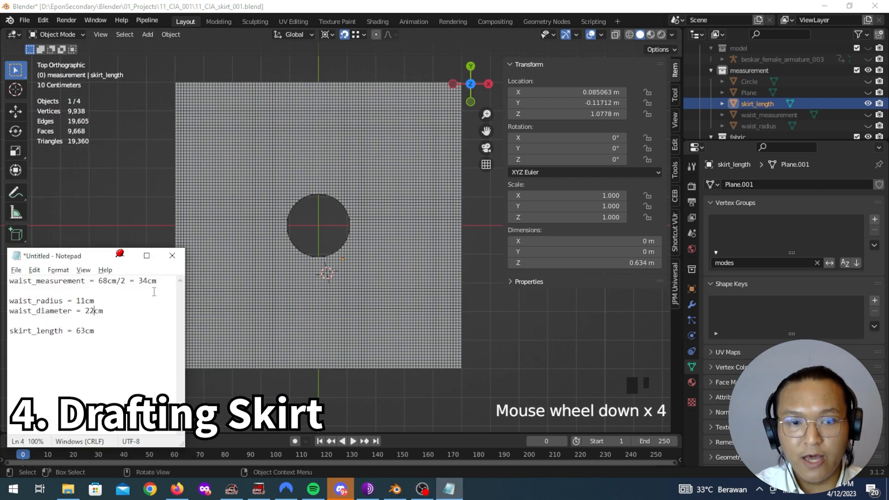
left_click(121, 256)
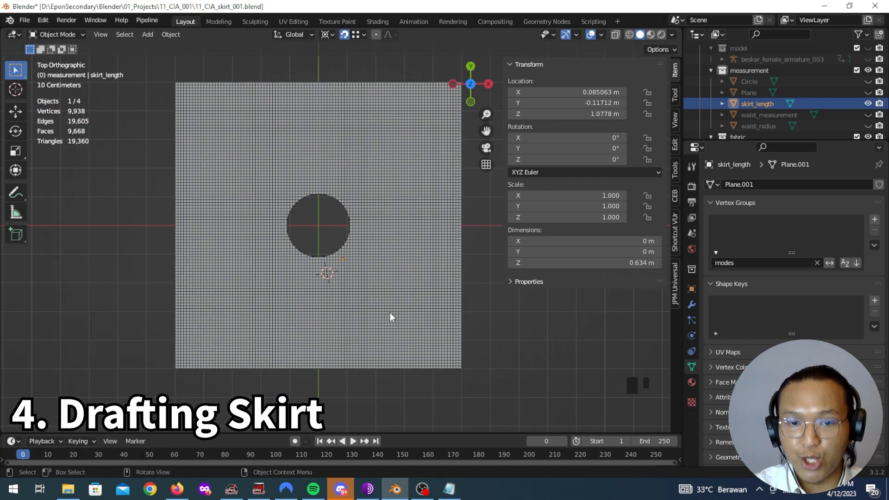
Step: Check the fabric length below the waist hole by selecting the skirt faces from the hole's lower rim to the bottom edge
left_click(413, 321)
key("Tab")
middle_click_drag(377, 322, 389, 275, "shift")
scroll(313, 169, "up", 5)
key("3")
left_click(312, 168)
scroll(312, 178, "down", 2)
middle_click_drag(312, 179, 334, 184, "shift")
scroll(347, 252, "up", 3)
left_click(329, 290, "ctrl")
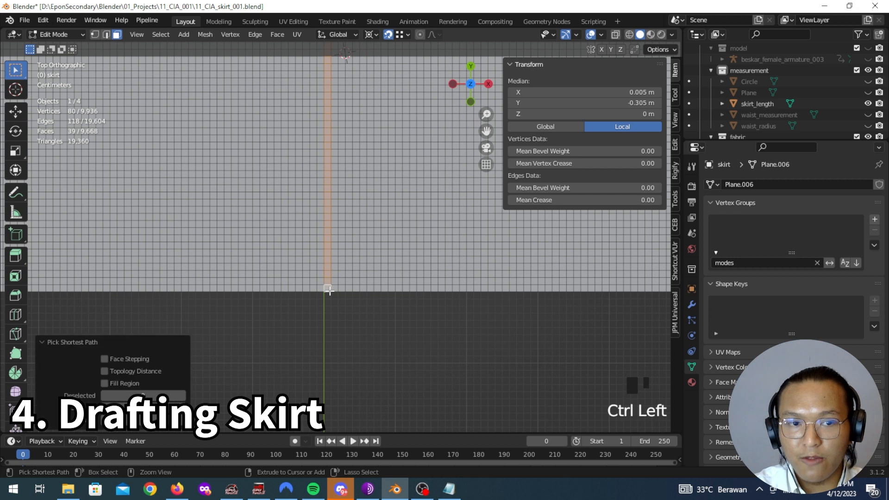
scroll(364, 329, "down", 3)
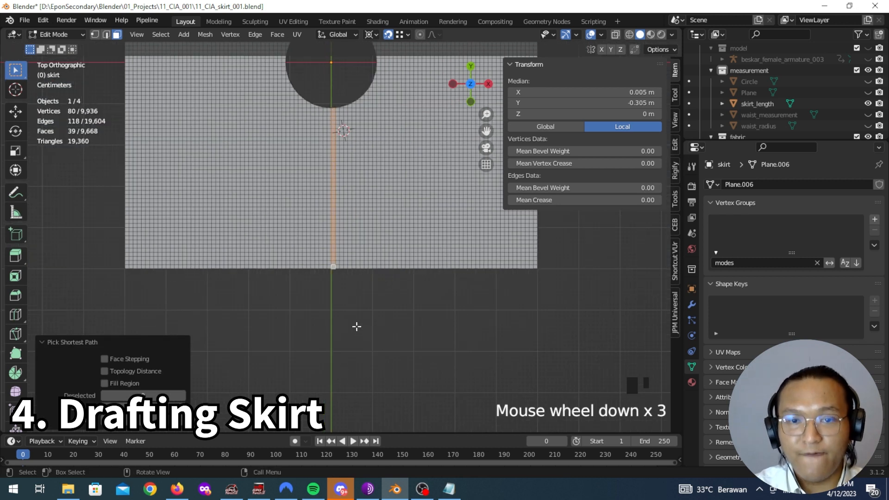
middle_click_drag(367, 241, 333, 333, "shift")
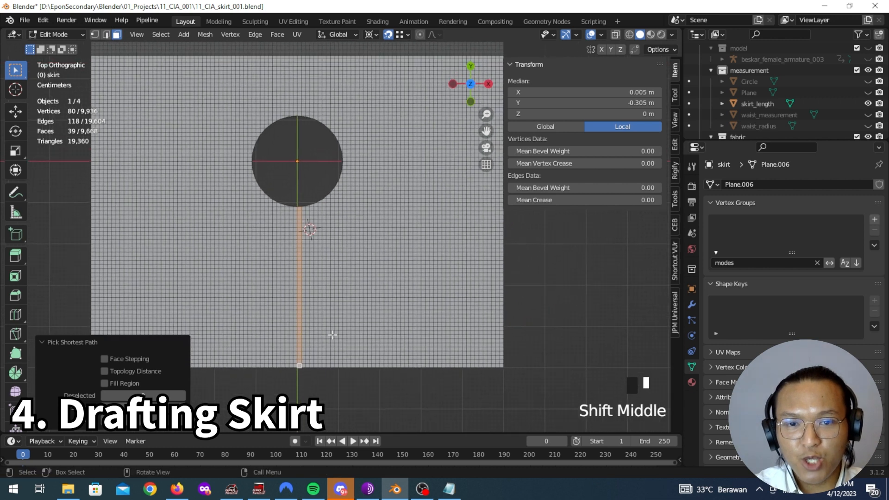
scroll(373, 327, "down", 2)
scroll(374, 327, "down", 2)
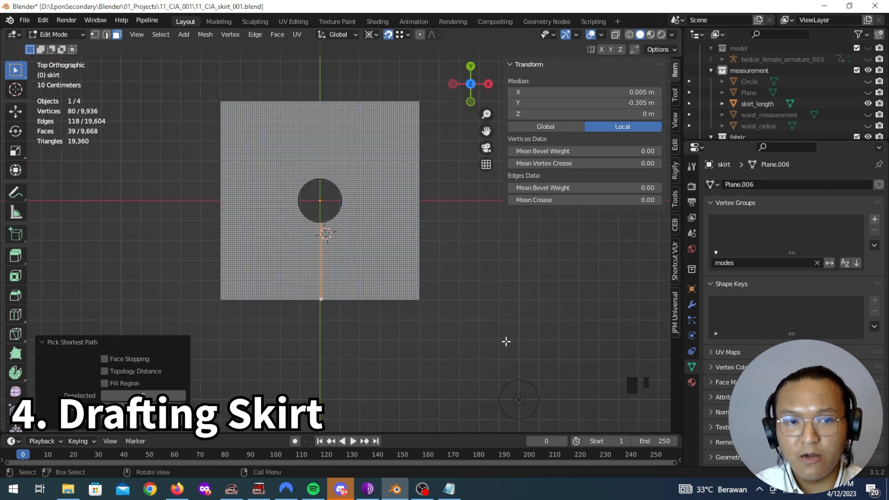
scroll(401, 325, "up", 4)
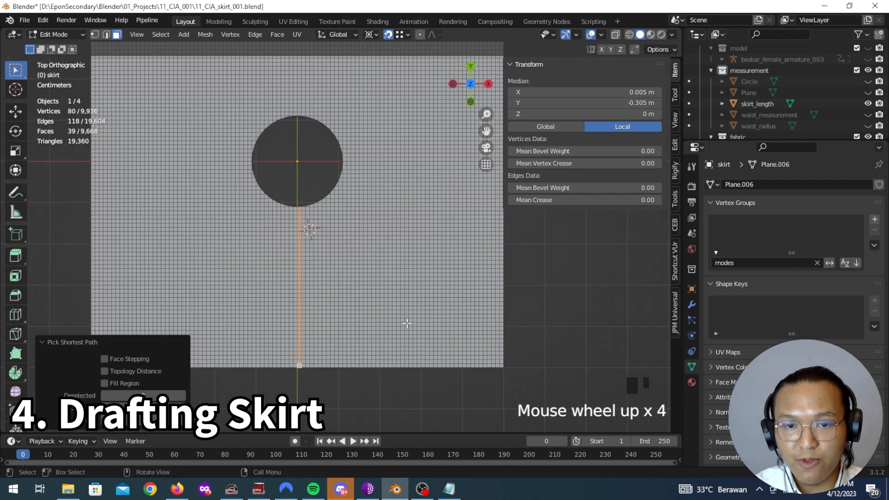
middle_click_drag(399, 203, 377, 312, "shift")
left_click(182, 194)
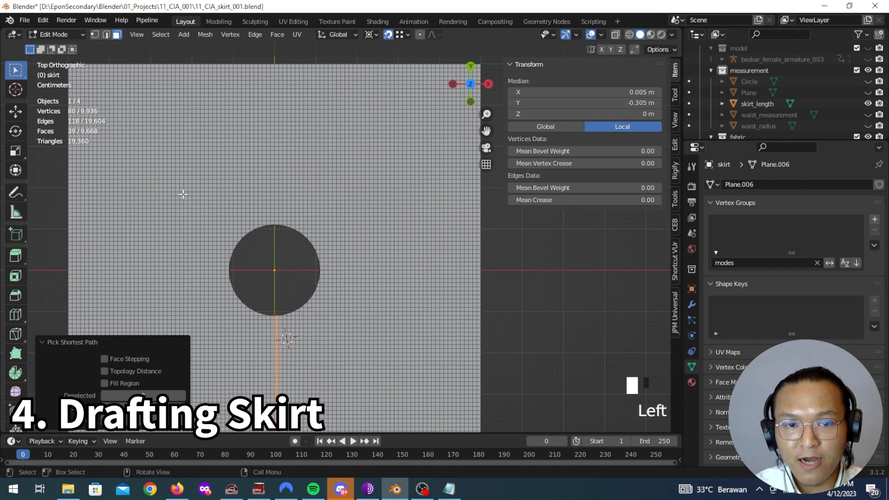
key("Tab")
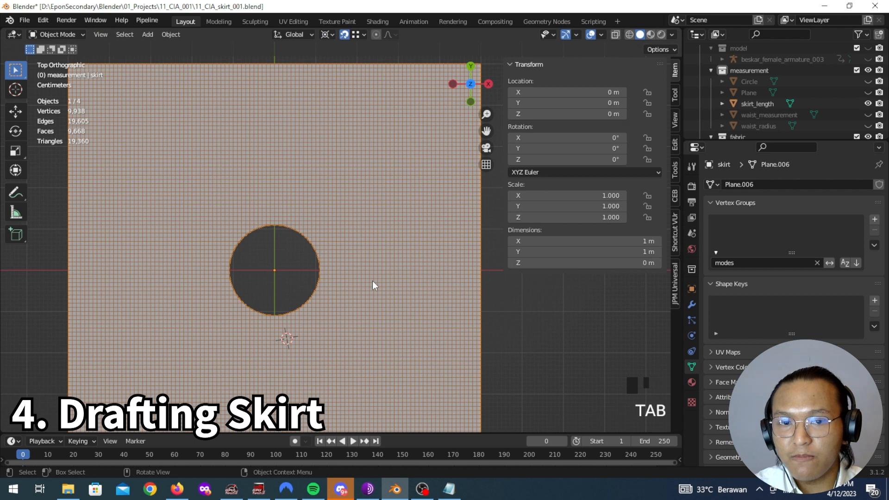
Step: Delete the faces of the skirt mesh's left half, on the negative X side of the centre line
key("Tab")
scroll(325, 283, "down", 4)
key("3")
left_click_drag(147, 104, 310, 409)
key("x")
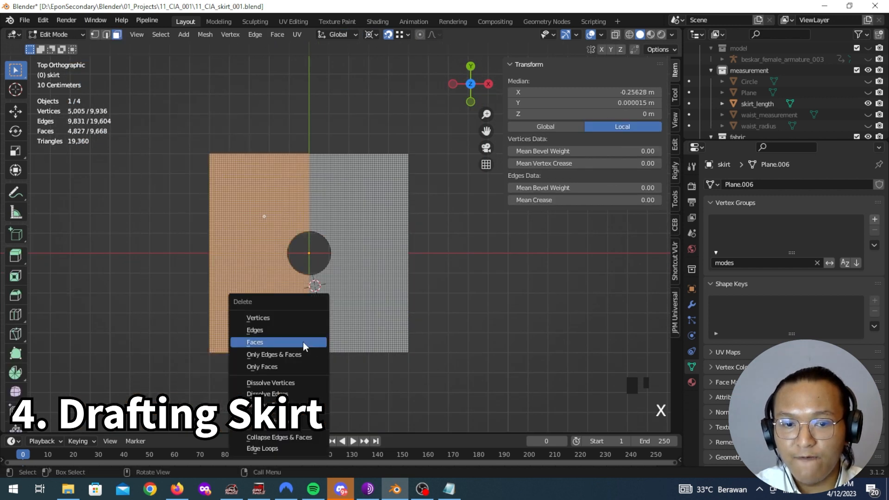
left_click(302, 342)
Step: Delete the stray leftover faces from the removed half of the waist hole's rim
scroll(376, 338, "up", 3)
scroll(377, 338, "up", 1)
middle_click_drag(245, 273, 338, 268, "shift")
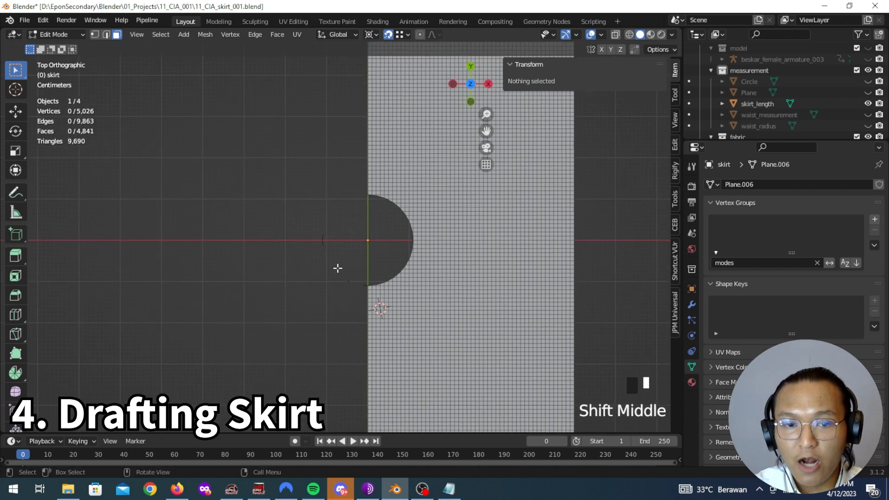
scroll(337, 268, "up", 4)
left_click_drag(272, 190, 328, 314)
left_click_drag(270, 271, 365, 351, "shift")
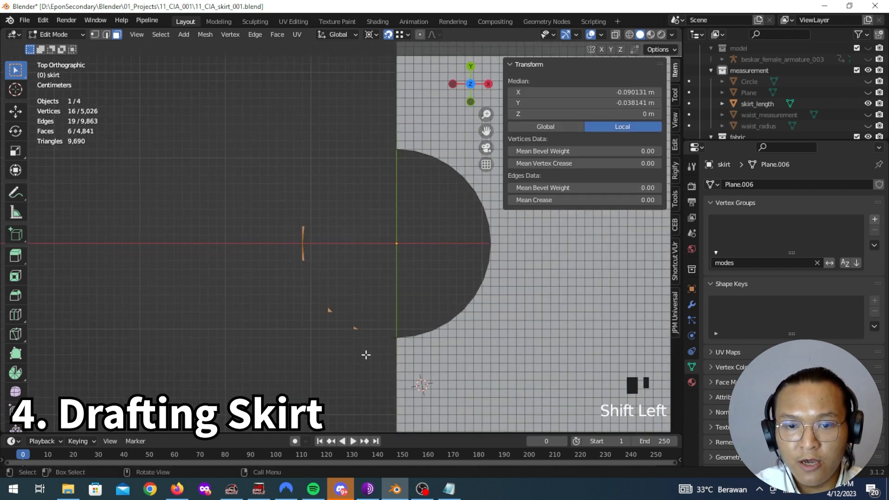
key("x")
left_click(365, 353)
middle_click_drag(365, 345, 297, 330, "shift")
scroll(333, 273, "down", 5)
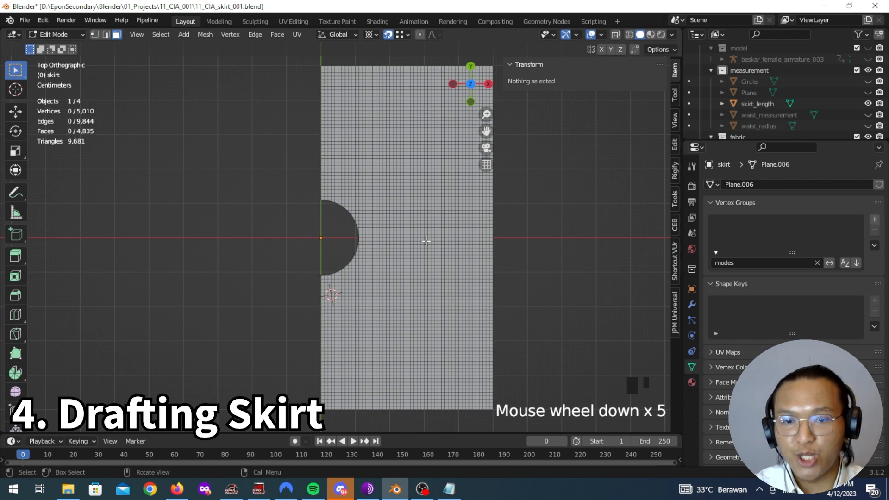
middle_click_drag(429, 311, 405, 272, "shift")
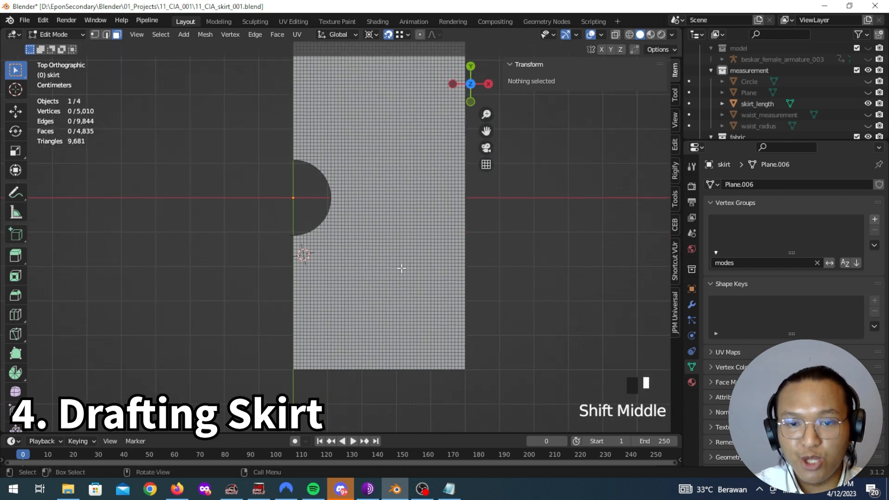
Step: Delete the stray skirt face left of the Y axis at the lower end of the waist cutout
scroll(452, 362, "up", 5)
middle_click_drag(259, 199, 258, 238, "shift")
scroll(258, 238, "up", 4)
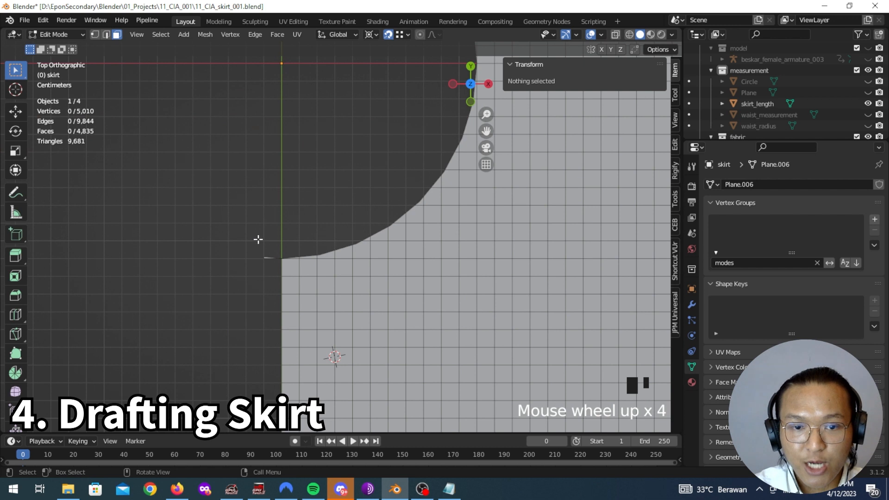
left_click(273, 271)
key("x")
left_click(272, 269)
Step: Delete all skirt faces below the X axis, keeping only the upper quarter of the pattern
middle_click_drag(311, 192, 315, 242, "shift")
scroll(373, 287, "down", 3)
scroll(373, 287, "down", 1)
scroll(315, 242, "down", 3)
middle_click_drag(542, 298, 423, 192, "shift")
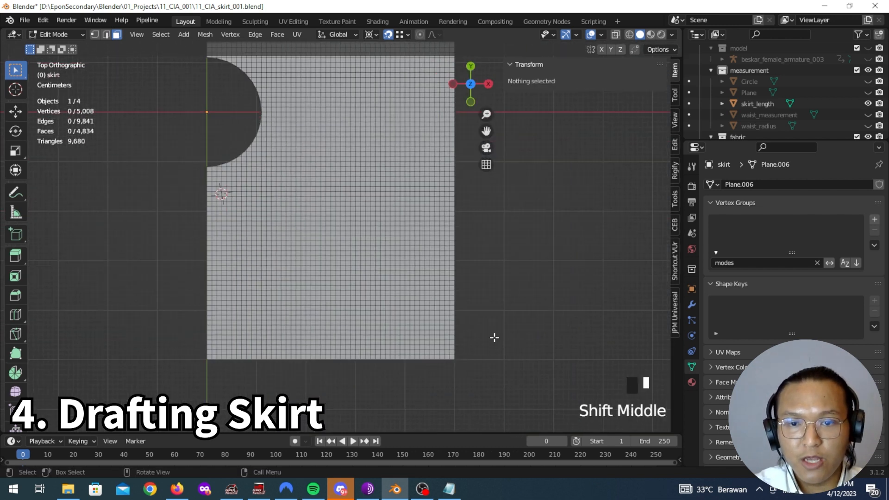
left_click_drag(493, 372, 196, 113)
key("x")
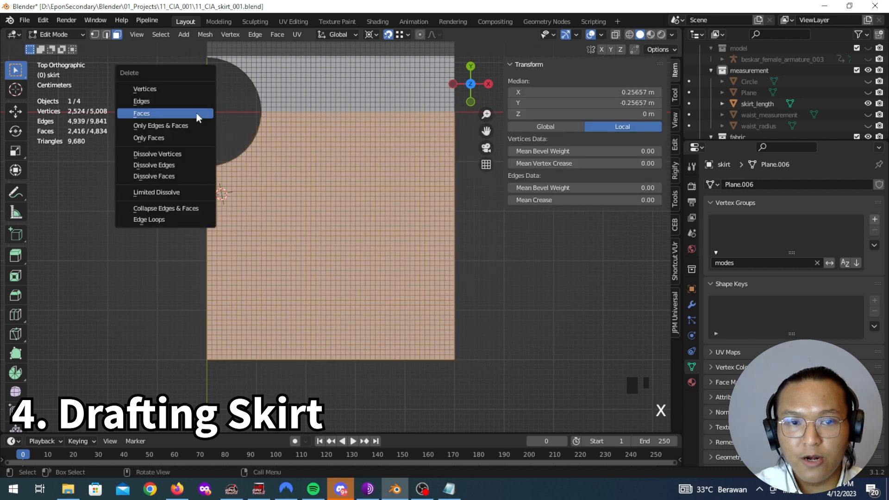
left_click(196, 113)
Step: Delete the leftover face at the X-axis end of the waist curve
middle_click_drag(331, 132, 381, 301, "shift")
scroll(395, 318, "down", 3)
scroll(381, 272, "up", 5)
left_click_drag(366, 277, 379, 290)
key("x")
left_click(379, 291)
scroll(351, 272, "down", 10)
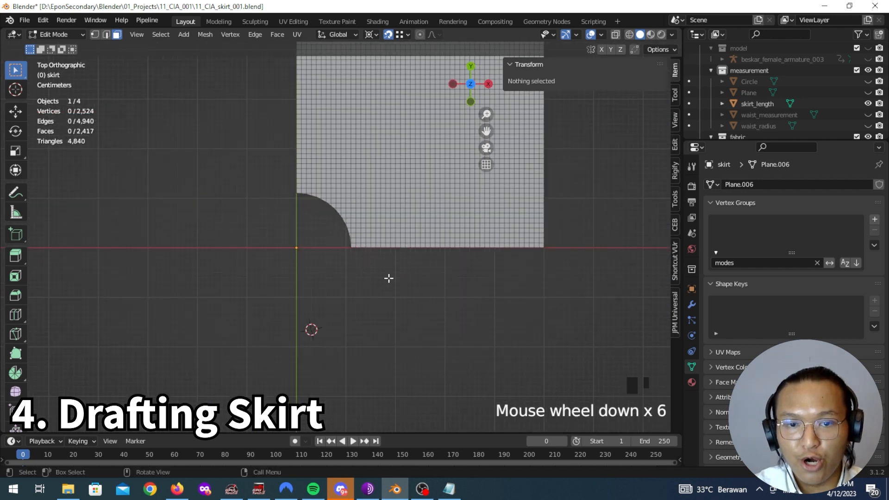
Step: Add a Mirror modifier to the skirt in Object Mode and mirror it on both the X and Y axes
scroll(318, 316, "up", 6)
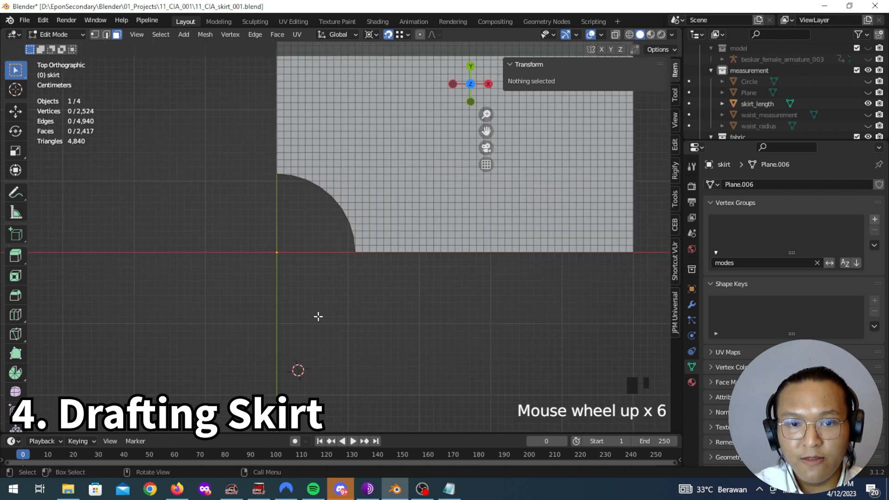
key("Tab")
key("g")
right_click(329, 307)
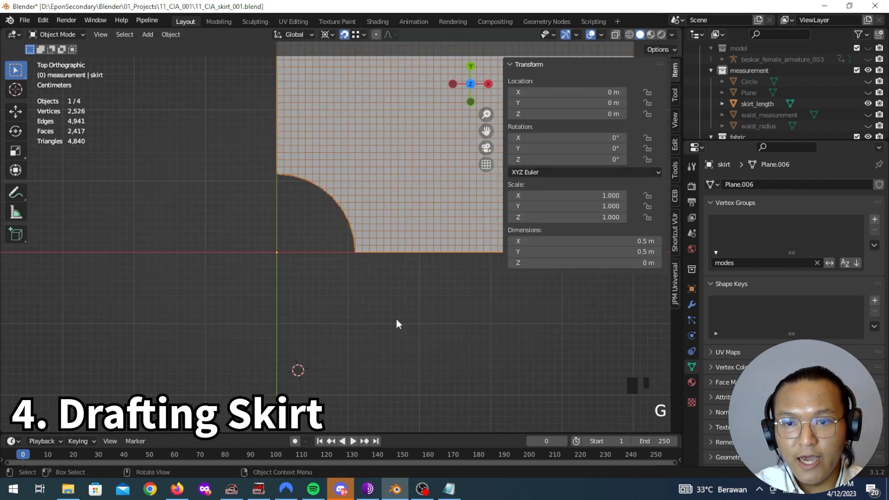
left_click(691, 305)
left_click(777, 184)
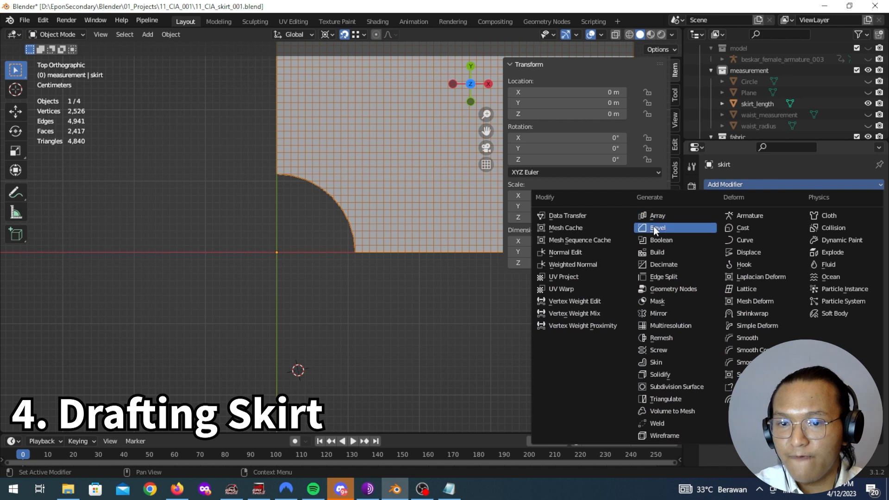
left_click(679, 314)
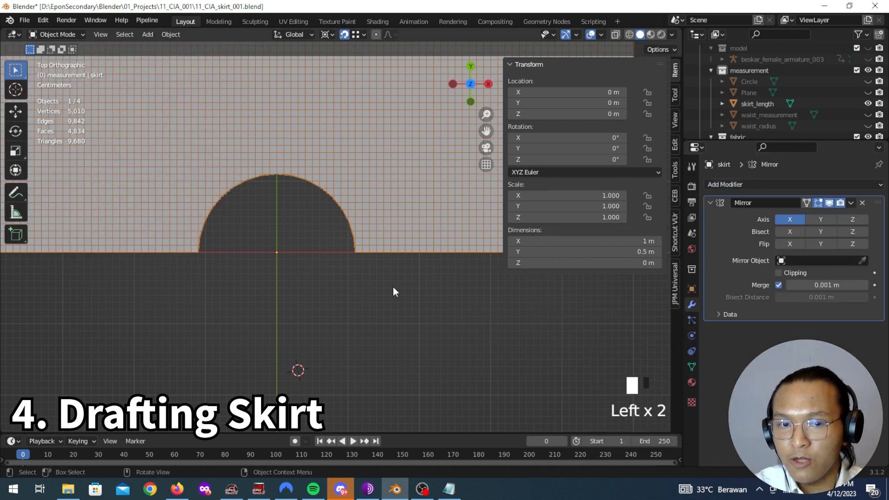
left_click(815, 220)
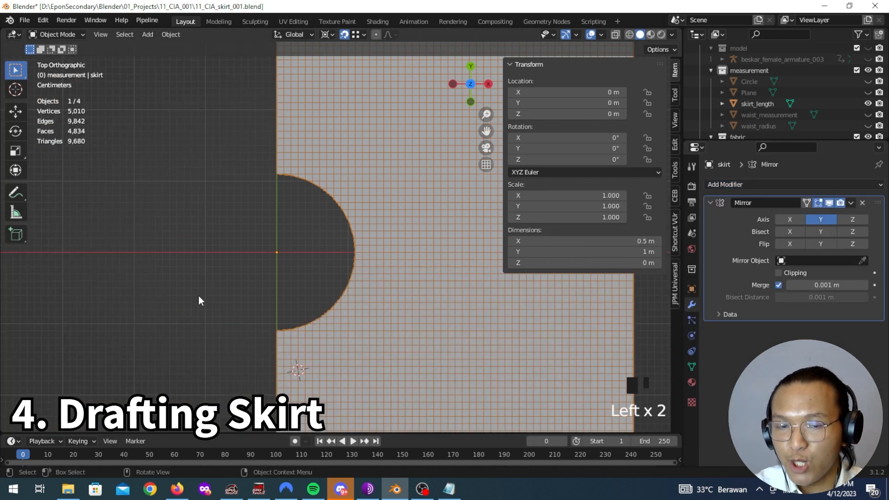
scroll(578, 277, "down", 2)
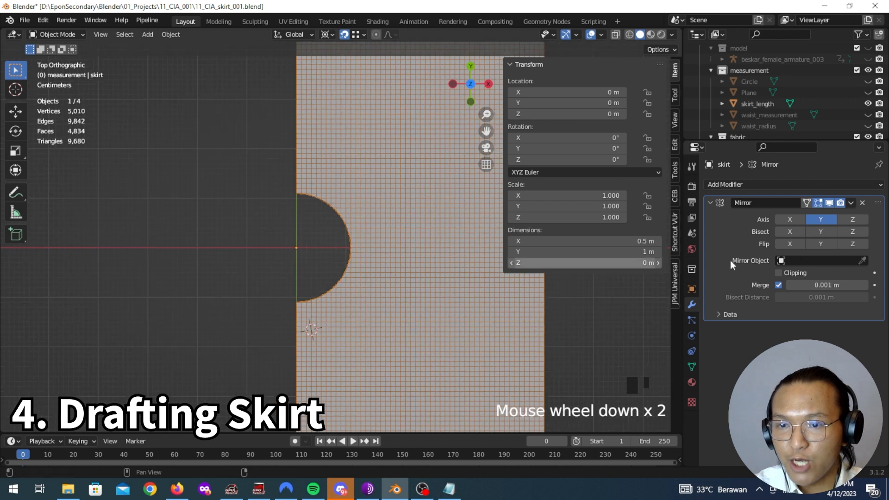
left_click(790, 219)
Step: Switch the skirt to Edit Mode and examine the mirrored quarters around the waist opening
key("Tab")
scroll(382, 213, "down", 3)
key("a")
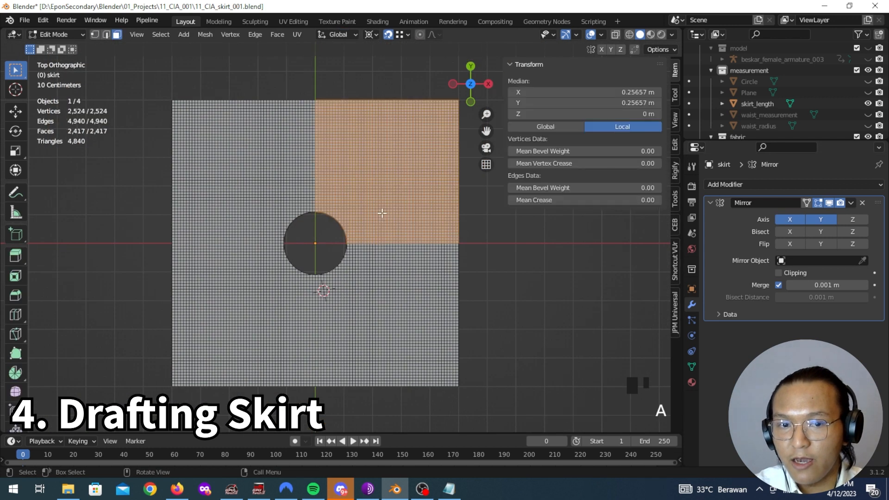
left_click(517, 280)
scroll(384, 303, "up", 6)
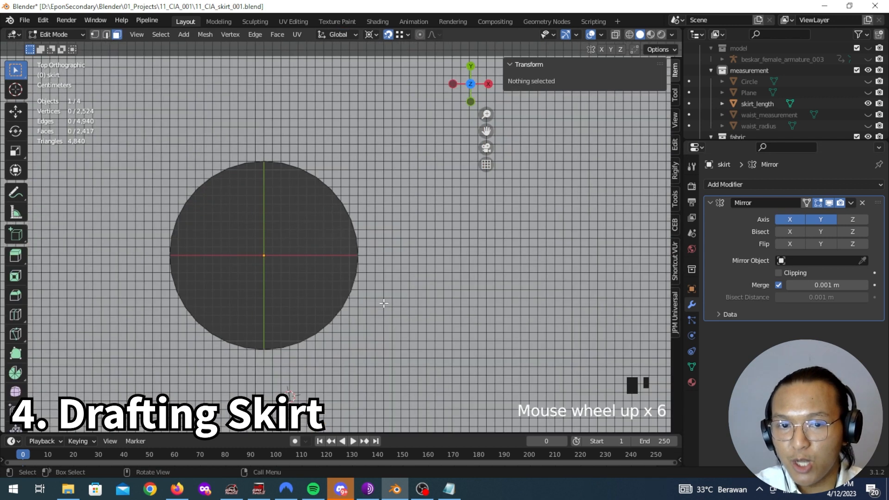
scroll(381, 296, "down", 5)
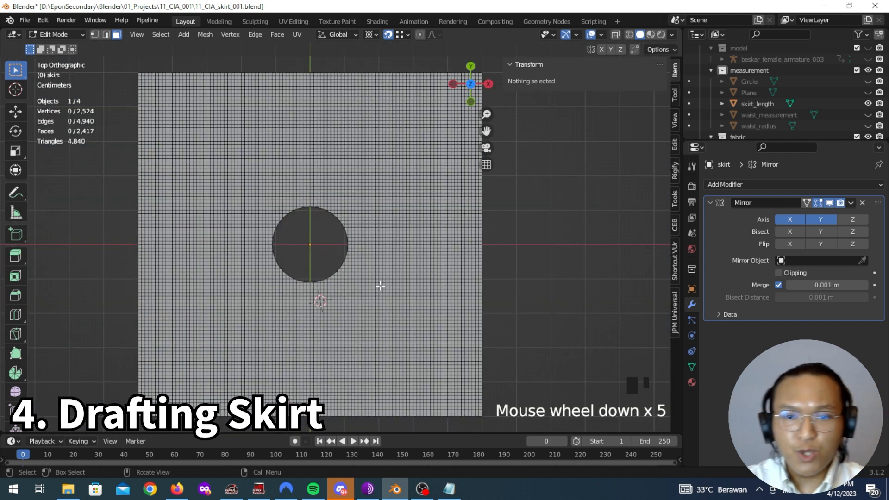
Step: Select the column of faces beside the Y axis from waist to upper edge and check the skirt length in the Notepad measurements
key("3")
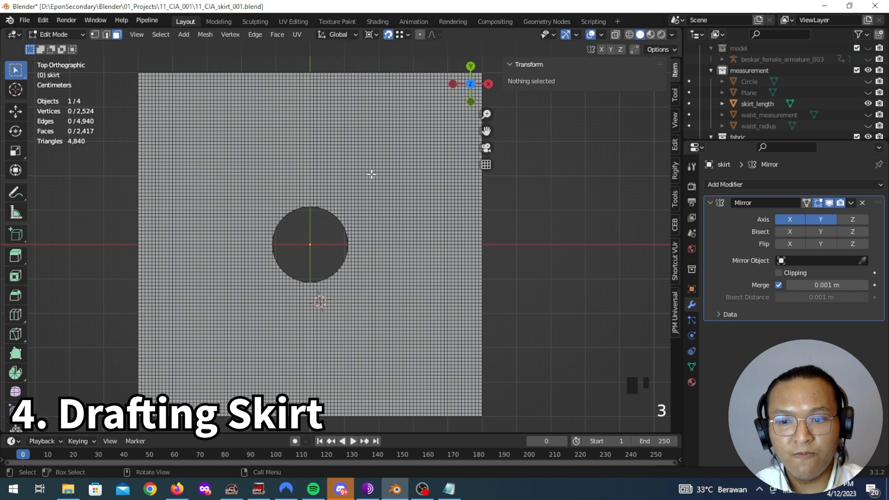
middle_click_drag(370, 141, 357, 264, "shift")
scroll(357, 264, "up", 3)
key("2")
key("3")
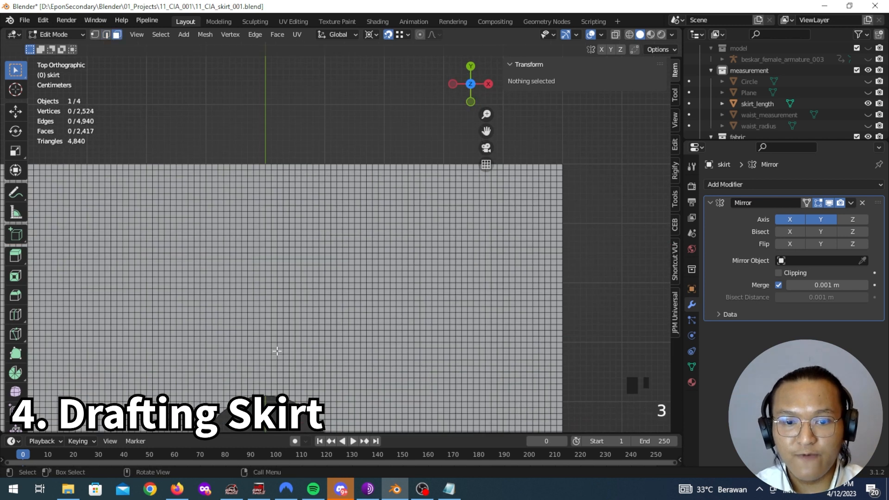
left_click(269, 393)
left_click(268, 167, "ctrl")
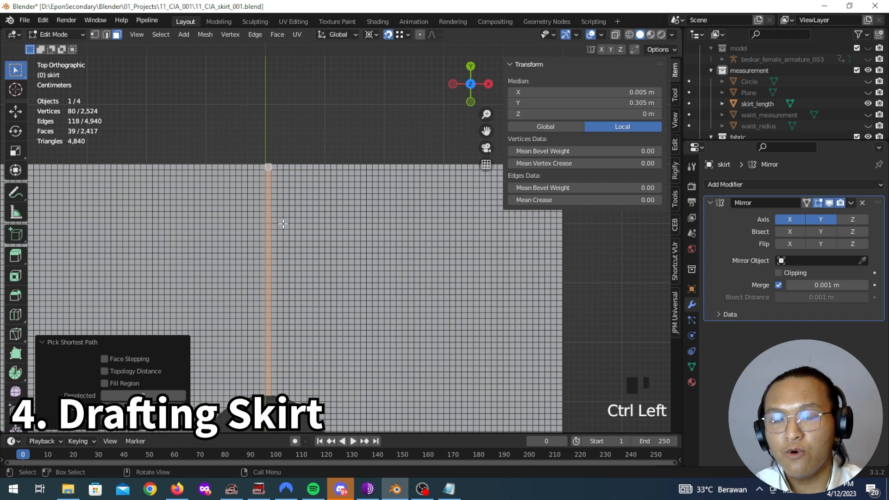
left_click(449, 488)
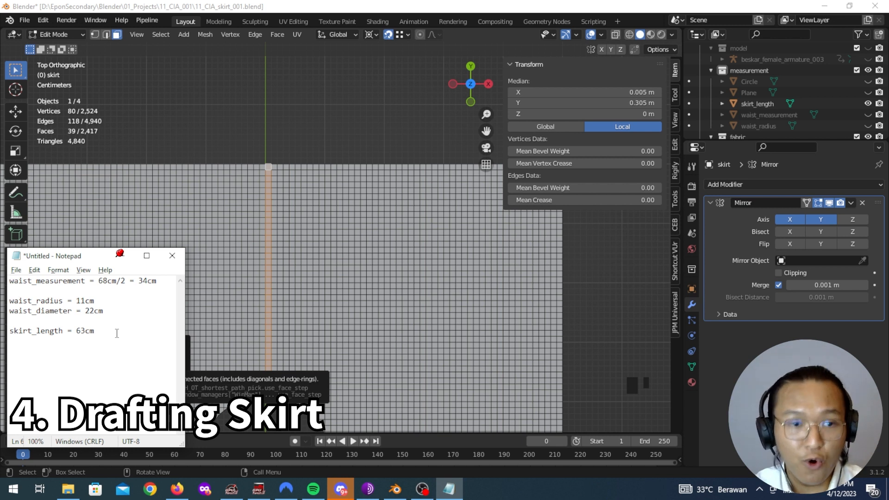
left_click(121, 256)
Step: Extrude the skirt quarter's upper boundary edge outward by 0.24 m along Y
middle_click_drag(317, 159, 335, 263, "shift")
scroll(318, 233, "up", 2)
key("2")
left_click(318, 234, "alt")
scroll(317, 233, "down", 4)
key("e")
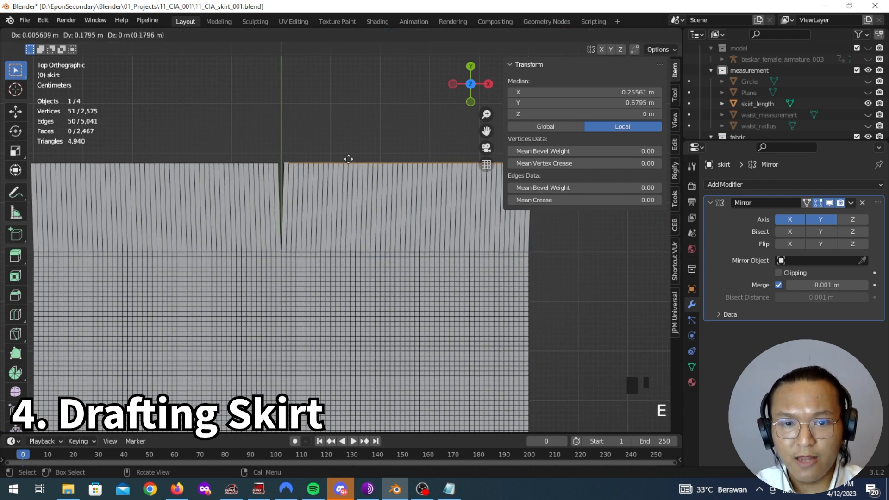
left_click(343, 140)
left_click(121, 370)
type("0.24")
key("Return")
Step: Divide the newly extruded upper strip with 23 evenly spaced horizontal loop cuts
key("ctrl+r")
left_click(347, 215)
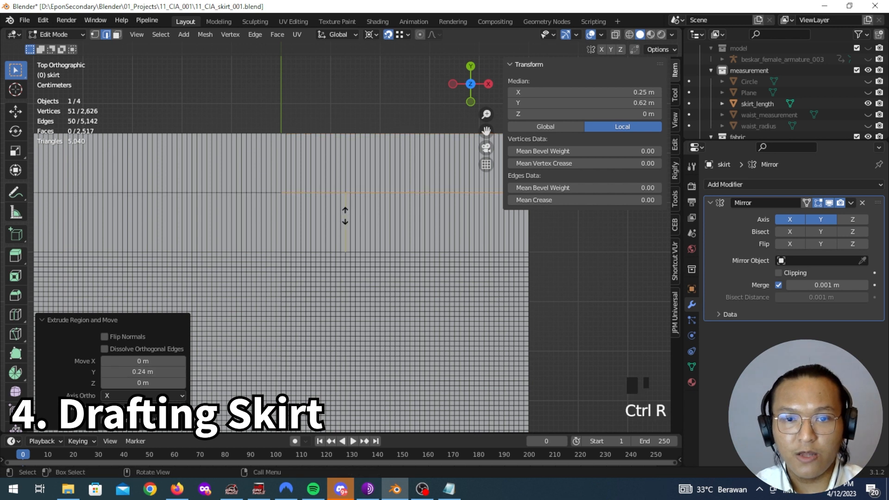
right_click(344, 215)
left_click(138, 331)
type("23")
key("Return")
middle_click_drag(402, 338, 532, 304, "shift")
scroll(452, 329, "up", 5)
middle_click_drag(452, 329, 468, 343, "shift")
scroll(311, 311, "down", 3)
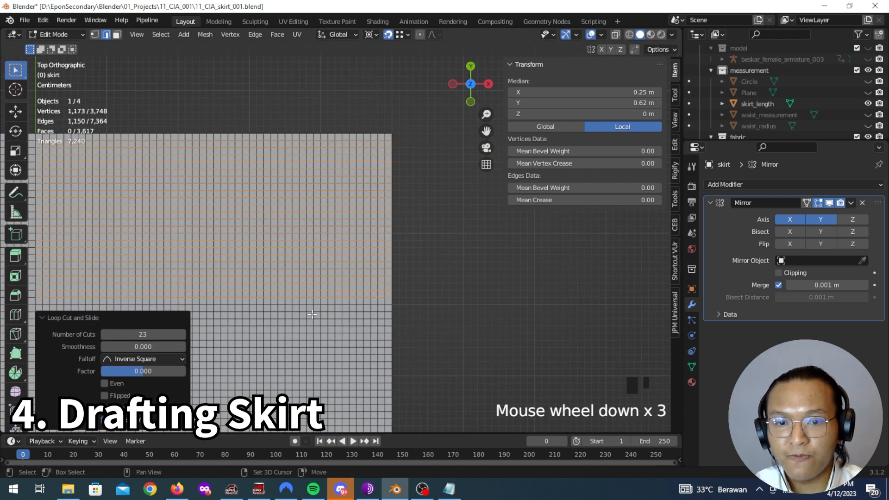
Step: Select the face column beside the Y axis from the waist opening to the extended upper edge to count its length
middle_click_drag(312, 312, 357, 224, "shift")
key("alt+a")
scroll(294, 318, "down", 3)
middle_click_drag(293, 318, 370, 247, "shift")
scroll(341, 330, "up", 3)
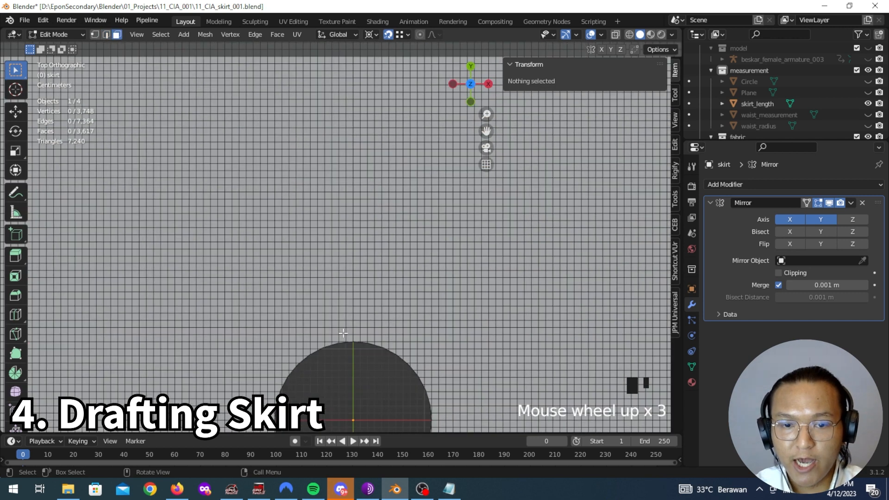
left_click(357, 339)
scroll(357, 339, "down", 1)
middle_click_drag(356, 340, 314, 185, "shift")
scroll(313, 186, "up", 2)
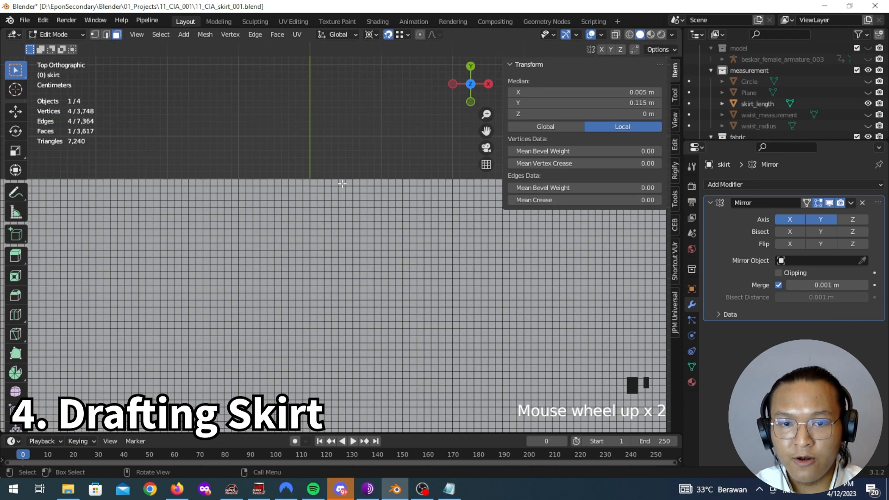
left_click(313, 184, "ctrl")
Step: Extrude the skirt quarter's outer vertical boundary edge by 24 cm along X
scroll(348, 301, "down", 10)
mouse_move(382, 299)
middle_mouse_down("shift")
mouse_move(371, 229)
mouse_move(366, 296)
middle_mouse_up("shift")
scroll(364, 231, "up", 5)
key("2")
left_click(347, 158, "alt")
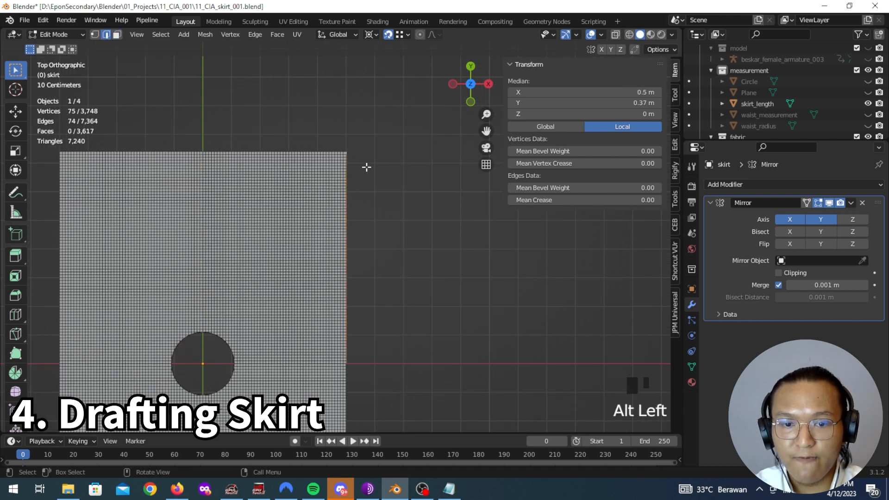
middle_click_drag(387, 264, 357, 249, "shift")
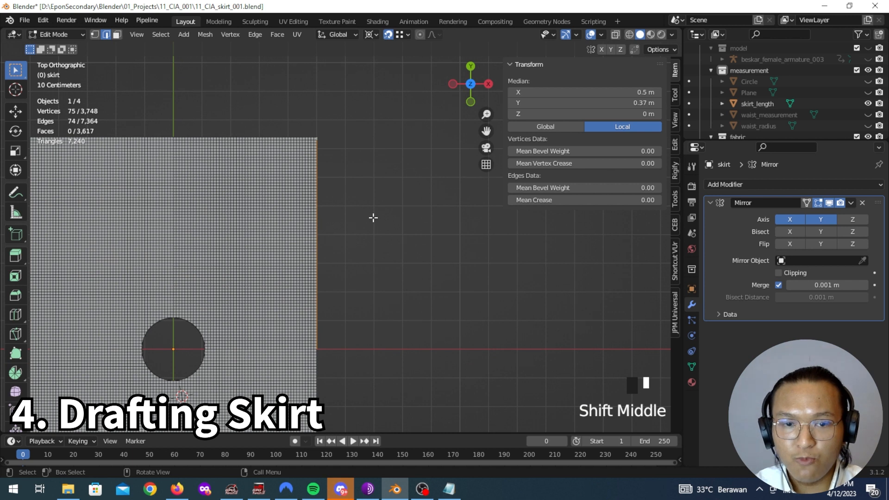
key("e")
left_click(395, 176)
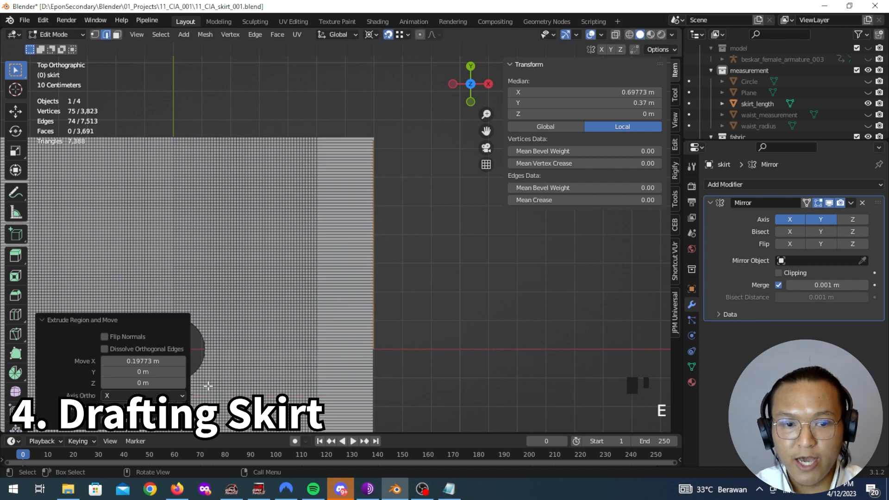
left_click(166, 361)
type("24cm")
key("Return")
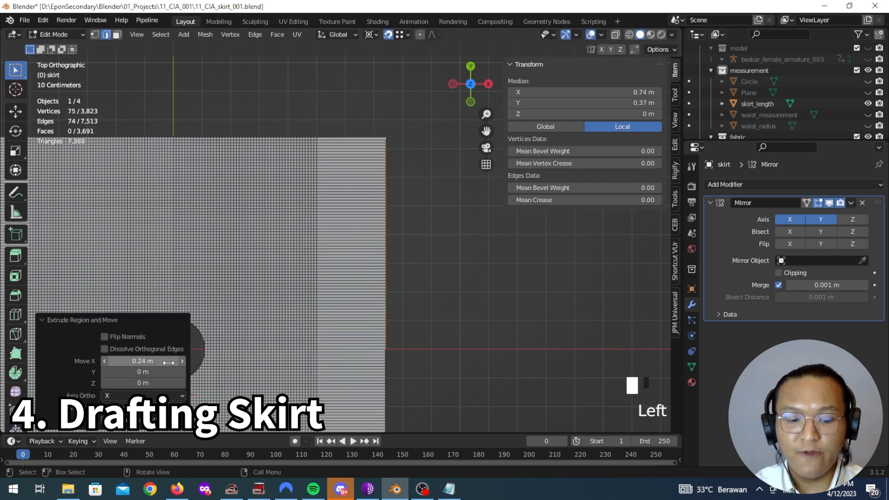
Step: Divide the newly extruded side strip with 23 evenly spaced vertical loop cuts
key("ctrl+r")
left_click(357, 272)
right_click(357, 272)
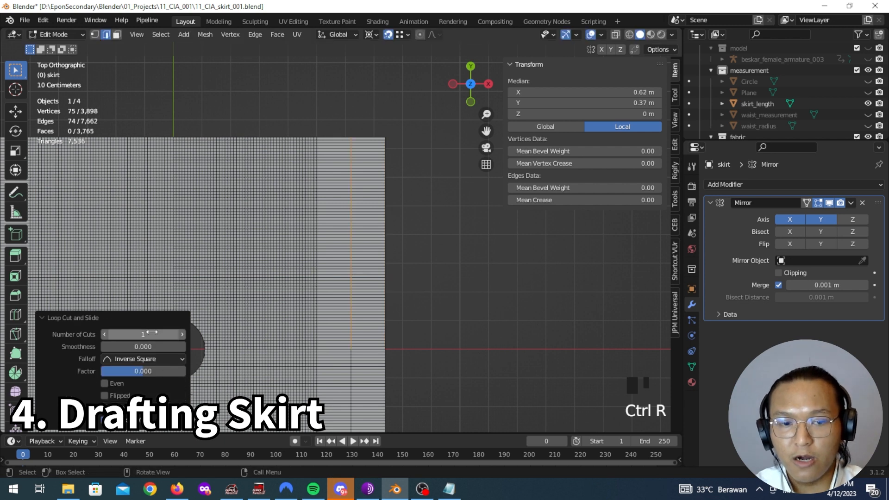
left_click(153, 334)
type("23")
key("Return")
scroll(330, 291, "up", 5)
middle_click_drag(362, 299, 284, 299, "shift")
middle_click_drag(284, 185, 302, 384, "shift")
scroll(399, 271, "up", 5)
scroll(399, 271, "down", 10)
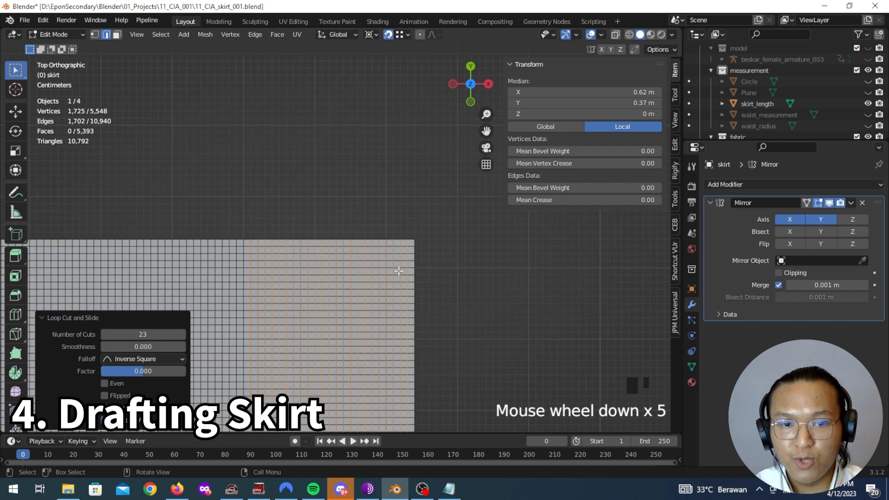
Step: Select the face row along the X axis from the waist opening to the outer side edge to count its length
middle_click_drag(379, 316, 335, 199, "shift")
scroll(335, 199, "up", 3)
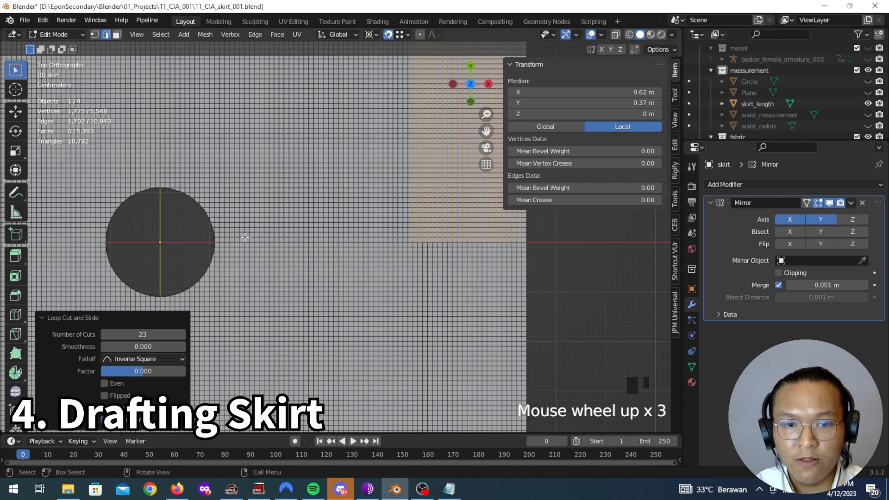
key("3")
left_click(217, 240)
left_click(522, 241, "ctrl")
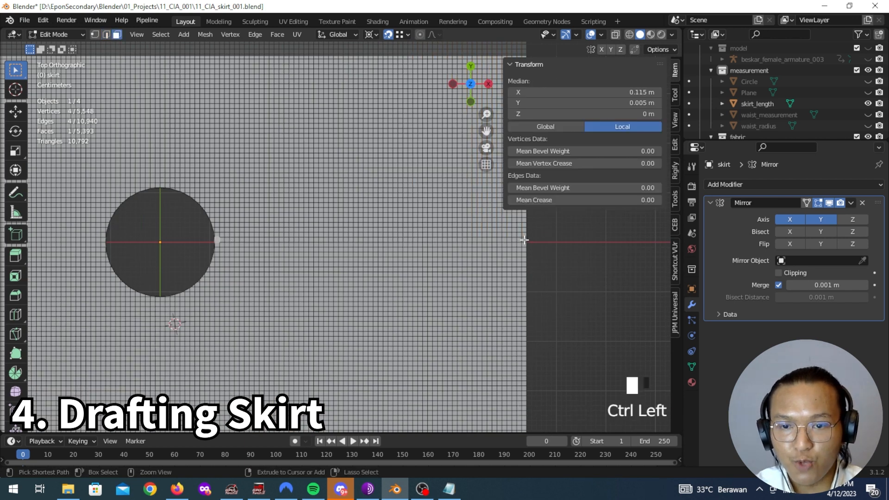
scroll(569, 336, "down", 5)
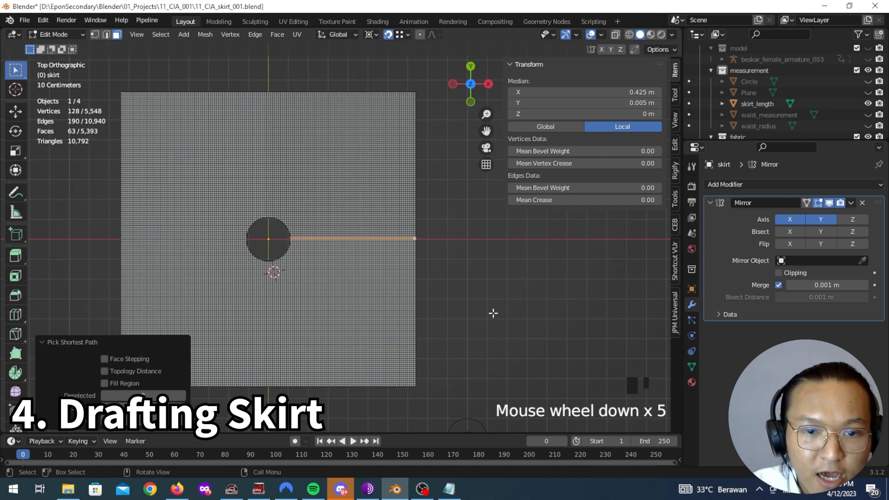
Step: Return to Object Mode, then unhide and select the waist_radius object in the measurement collection
key("Tab")
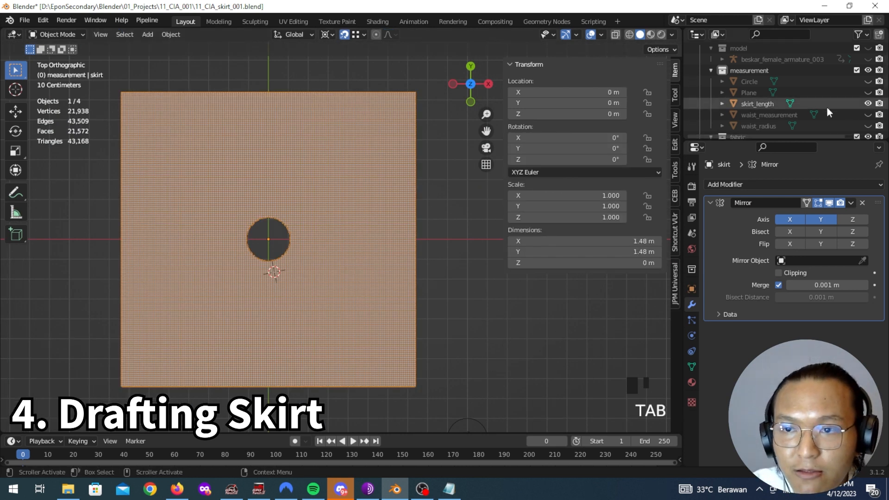
scroll(763, 100, "up", 2)
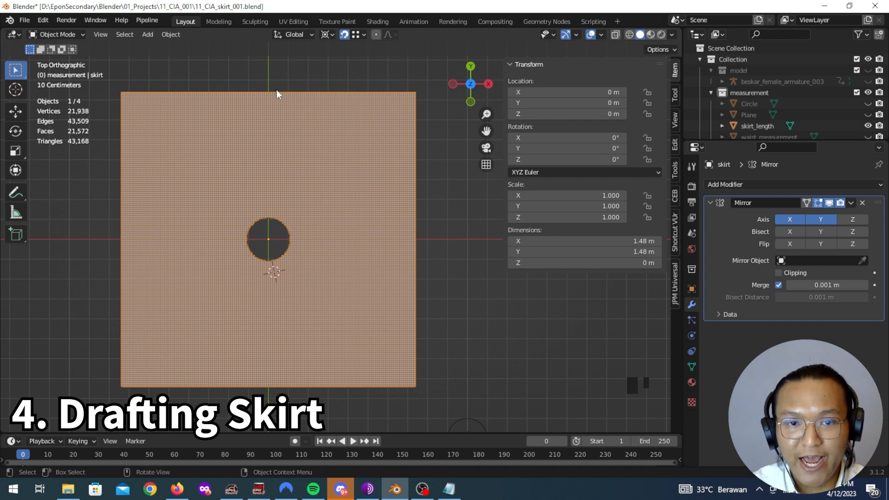
scroll(776, 113, "down", 2)
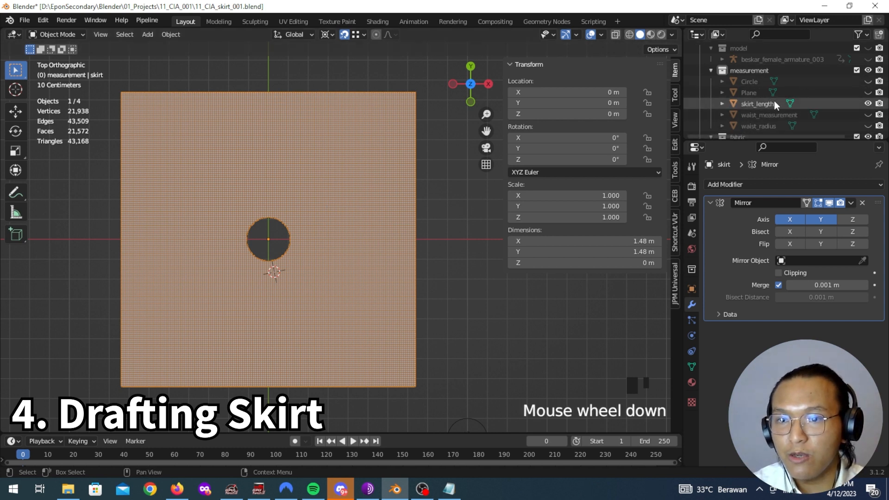
scroll(792, 105, "down", 1)
left_click(778, 107)
left_click(749, 107)
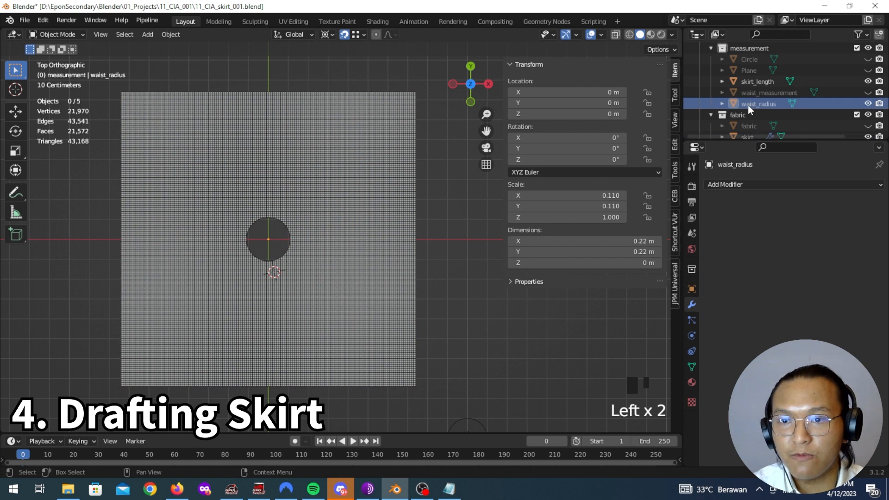
Step: Duplicate the waist_radius object in place, hide the original and rename the copy waist_outer_radius
left_click(748, 108)
key("shift+d")
key("Escape")
left_click(868, 103)
double_click(779, 114)
type("waist_c")
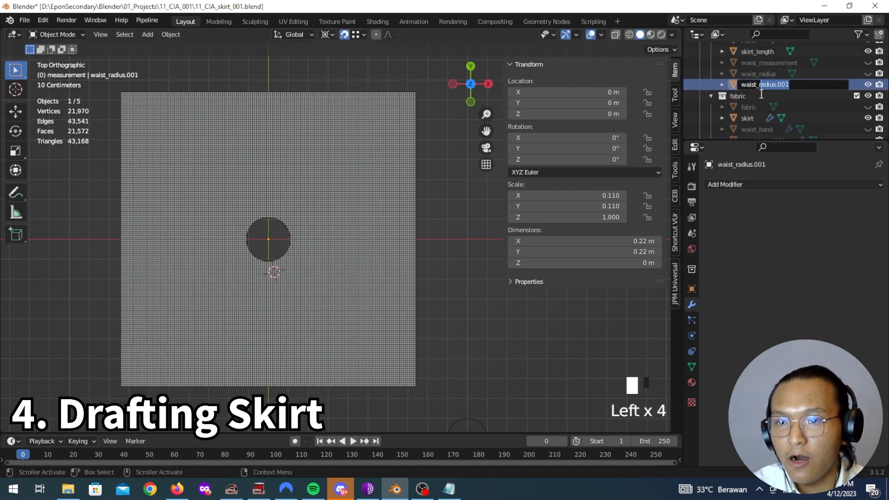
type("uter_radius")
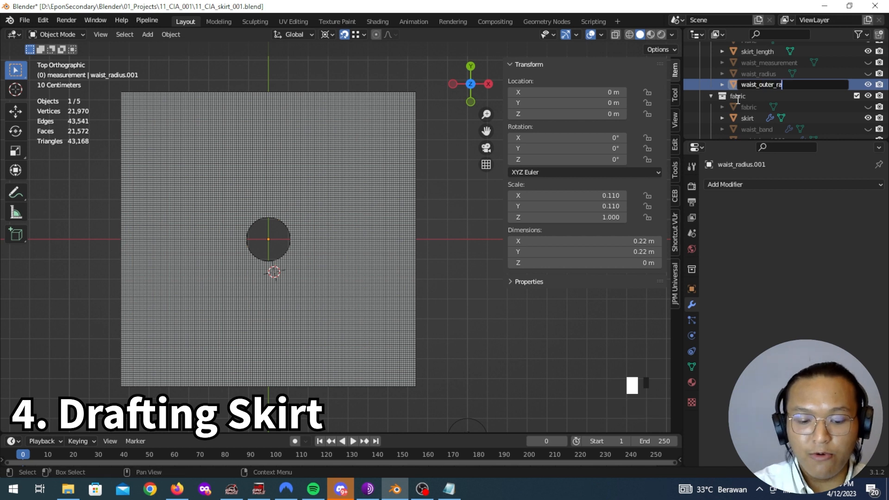
key("Return")
Step: Rename the waist_outer_radius object in the measurement collection as skirt_outer_radius
double_click(762, 85)
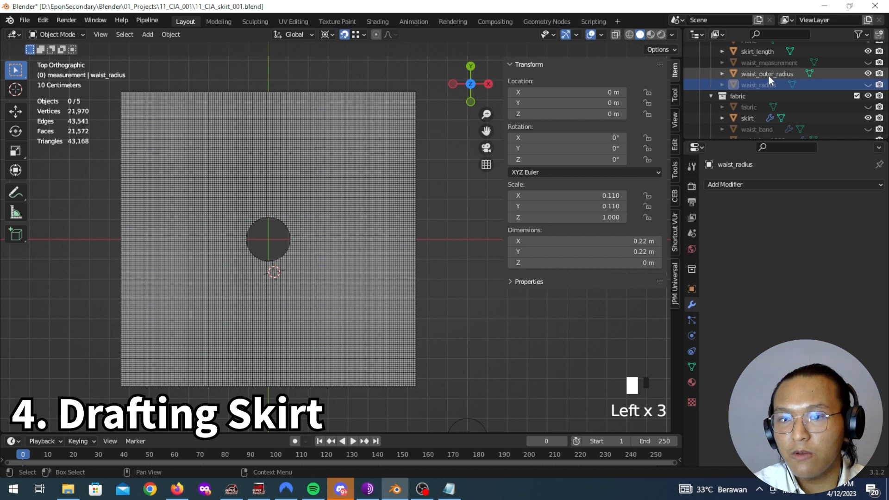
left_click(769, 76)
double_click(770, 75)
left_click_drag(758, 84, 688, 84)
type("skirt")
key("Return")
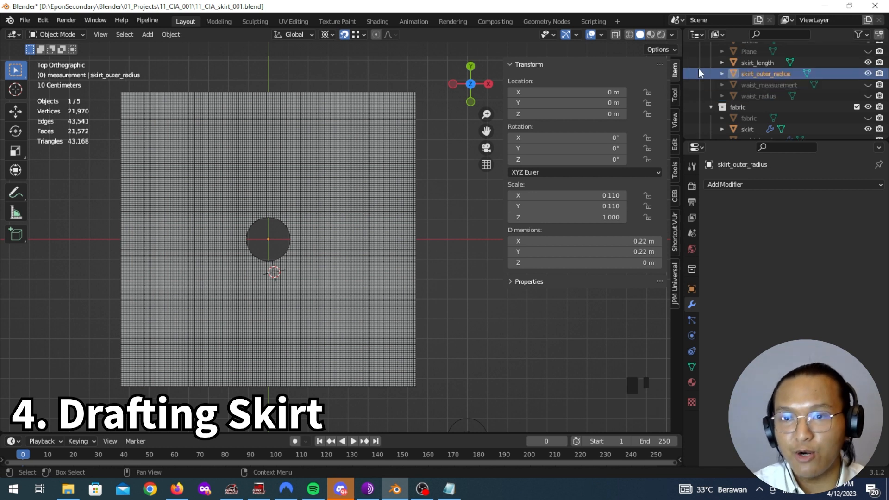
Step: Set the skirt_outer_radius circle's X and Y dimensions to 0.63 m
middle_click_drag(323, 262, 377, 268, "shift")
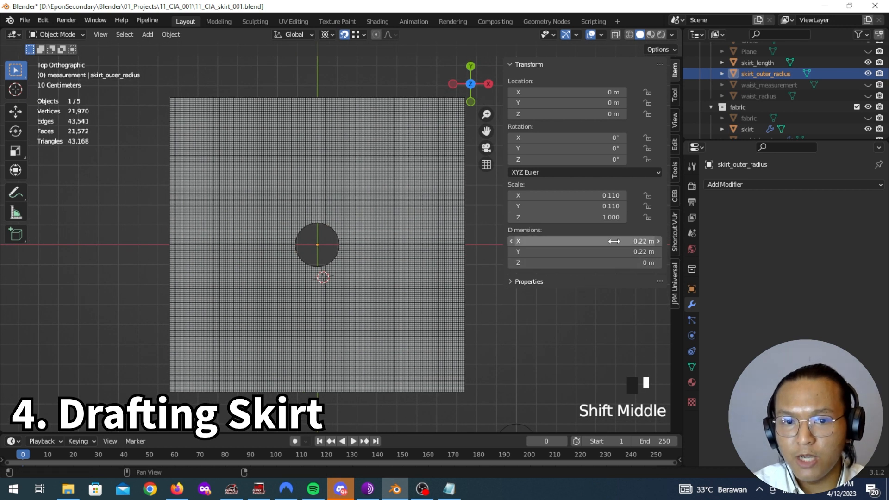
left_click_drag(614, 242, 613, 251)
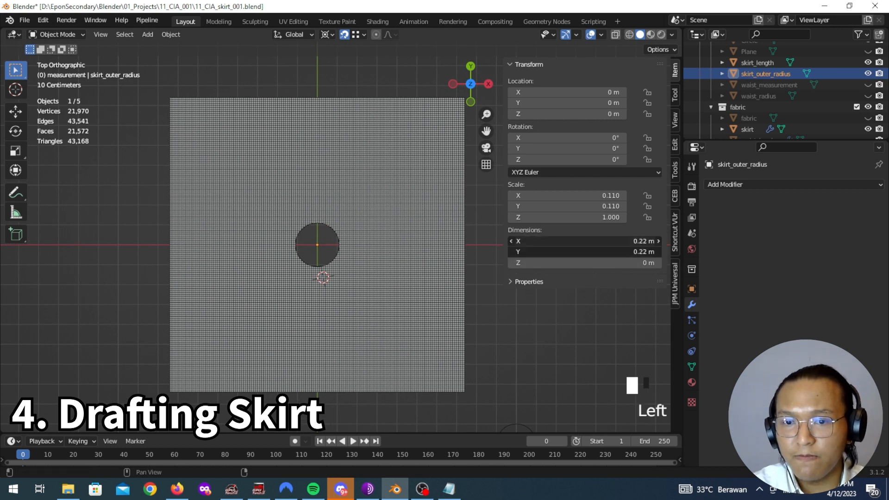
type("63")
key("Return")
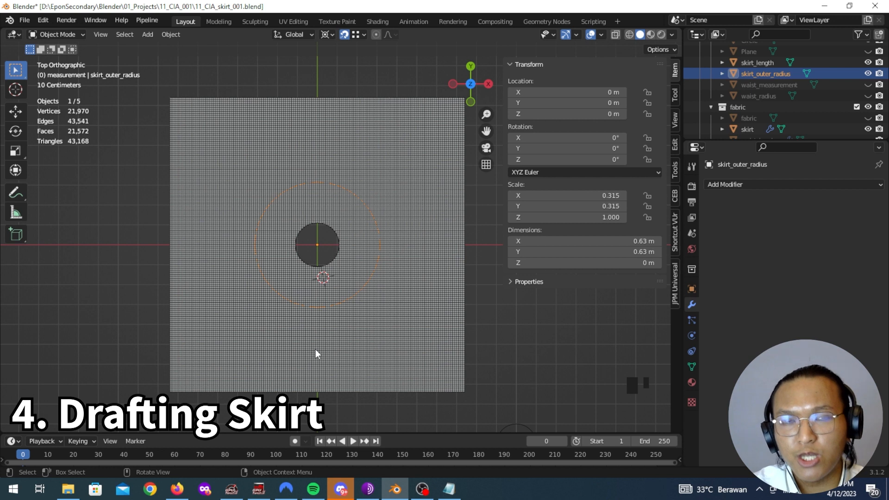
Step: Examine how far the skirt_outer_radius circle reaches along the selected face row of the skirt, and return to Object Mode
left_click(777, 63)
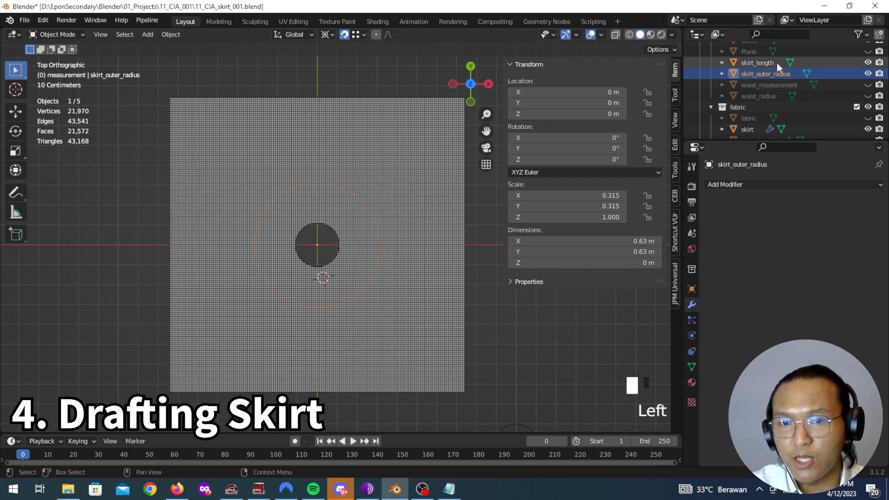
left_click(778, 74)
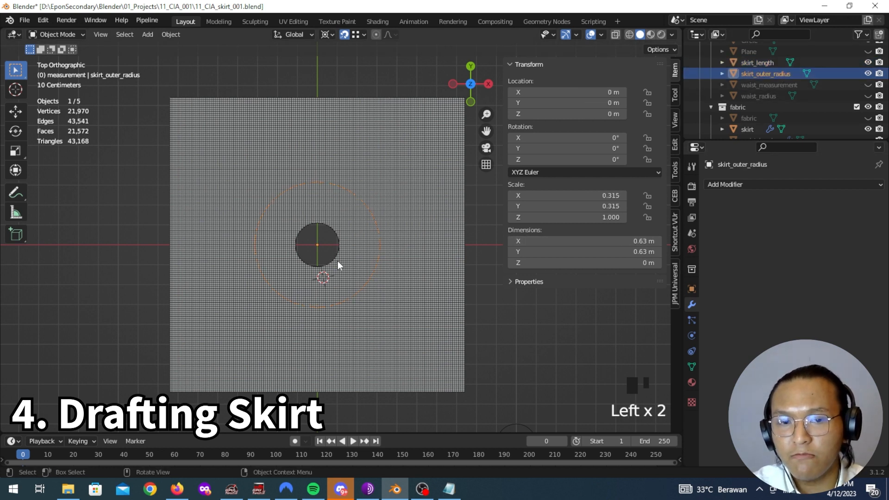
scroll(335, 262, "up", 5)
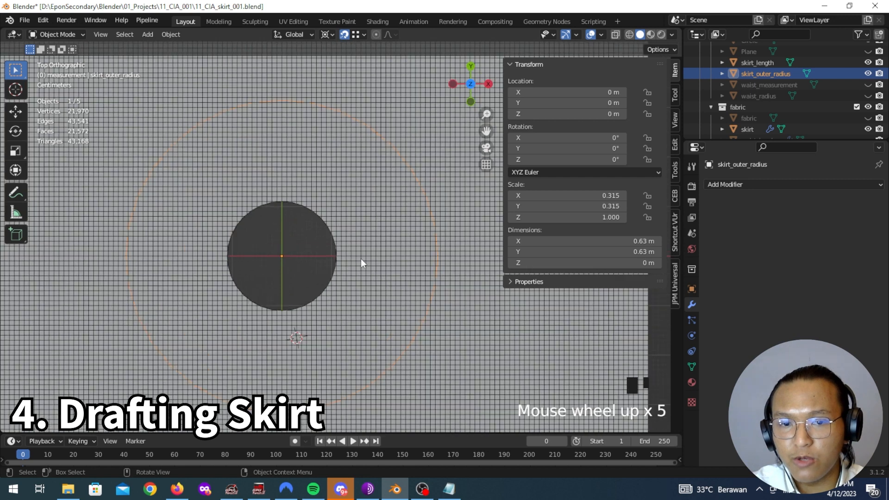
left_click(373, 258)
key("Tab")
scroll(374, 259, "up", 5)
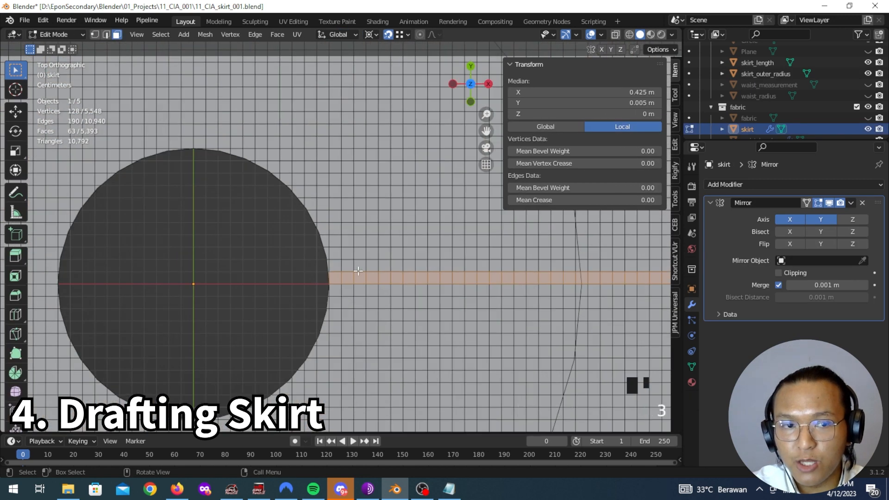
scroll(491, 287, "down", 5)
middle_click_drag(490, 287, 395, 280, "shift")
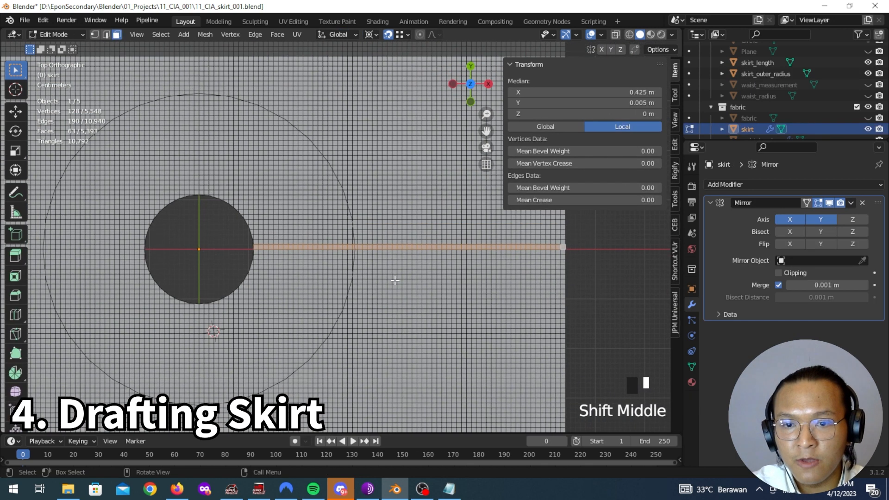
middle_click_drag(333, 274, 381, 273, "shift")
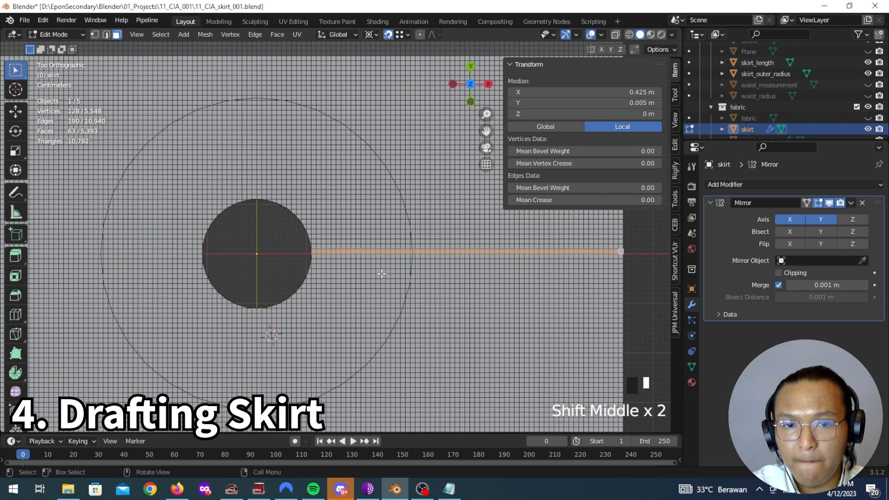
scroll(381, 273, "up", 3)
key("Tab")
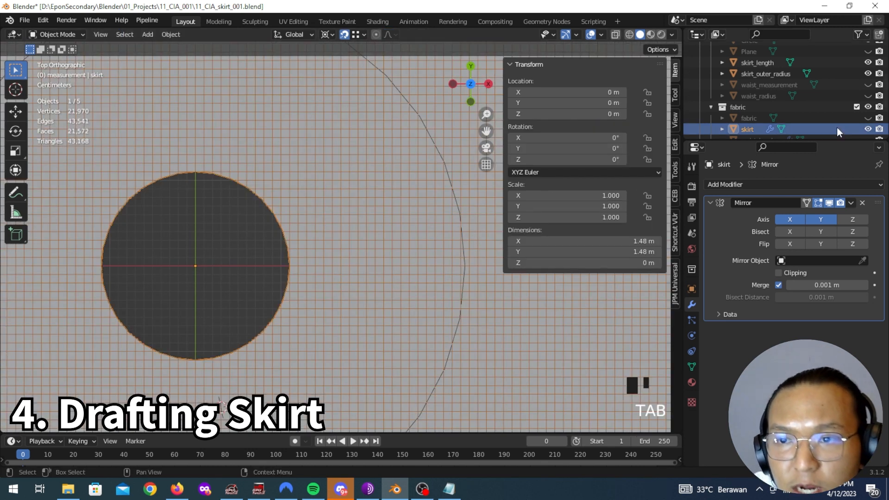
Step: Set the skirt_outer_radius circle's X and Y dimensions to 1.48 m so it touches the skirt grid's outer edges
left_click(458, 202)
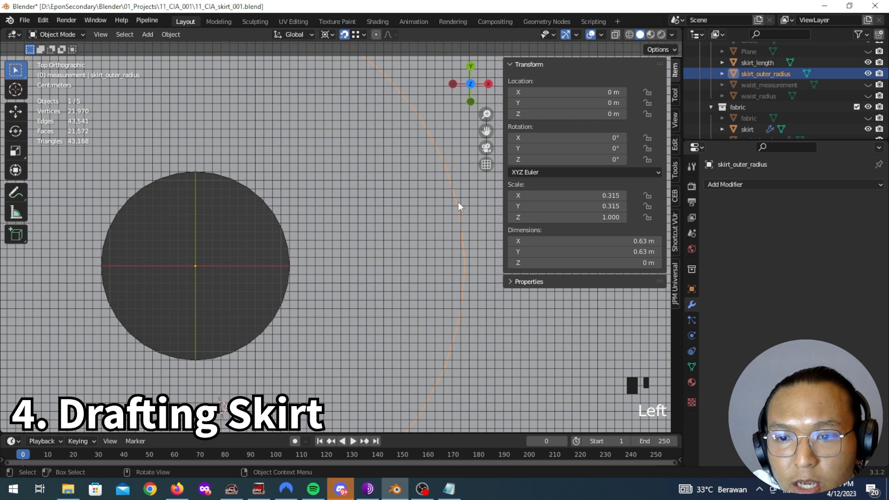
scroll(457, 202, "down", 6)
left_click_drag(583, 241, 622, 241, "shift")
scroll(493, 250, "up", 4)
middle_click_drag(500, 253, 323, 261, "shift")
left_click_drag(578, 241, 582, 242, "shift")
left_click(575, 241)
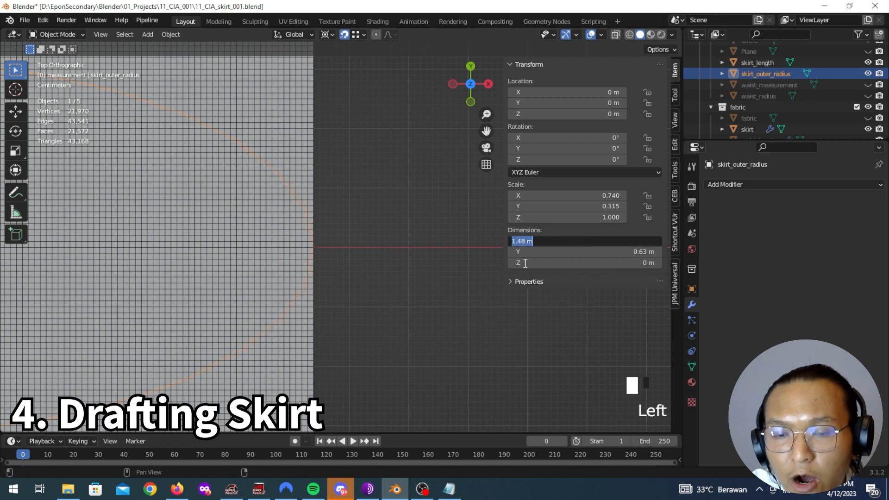
left_click(460, 305)
key("ctrl+c")
key("ctrl+v")
scroll(284, 249, "down", 5)
middle_click_drag(285, 242, 417, 306, "shift")
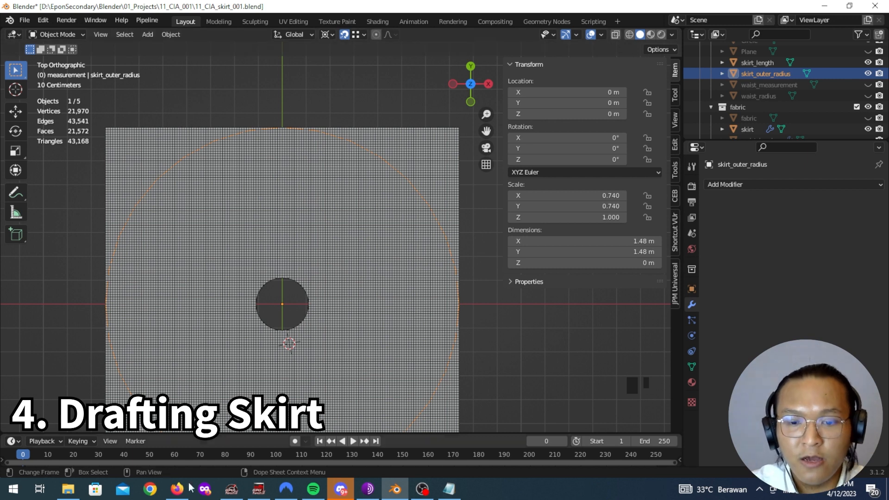
Step: Switch to Calculator and multiply the 63 cm skirt length by 2
left_click(13, 489)
type("ca")
key("Return")
type("63 × 2")
key("Return")
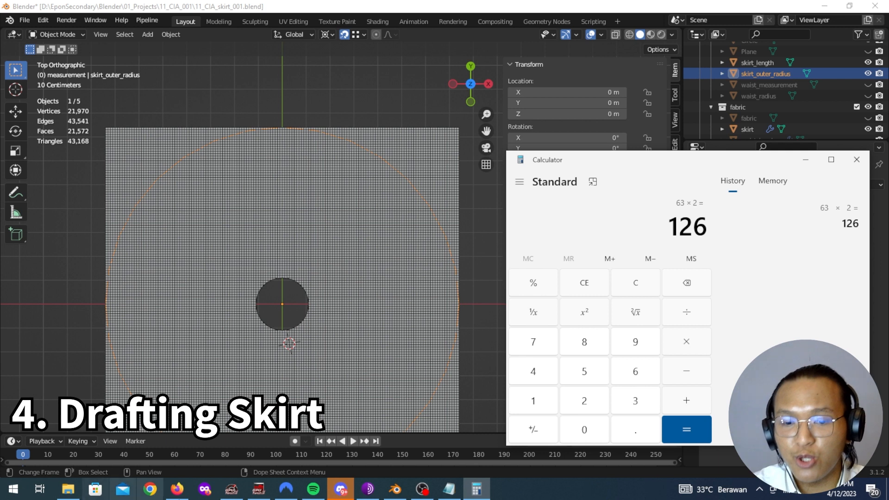
Step: Bring up the Notepad measurements, add the waist diameter of 22 to the product in Calculator, and return to Blender
left_click(449, 488)
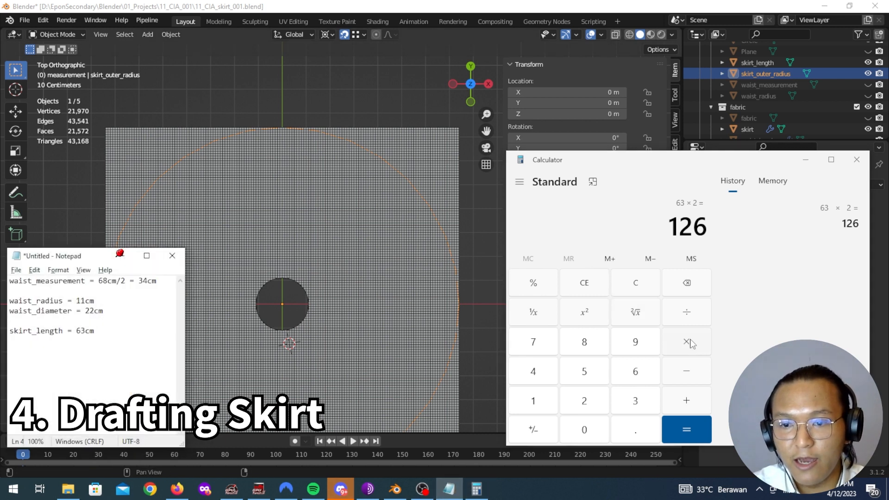
left_click(689, 399)
type("22")
key("Return")
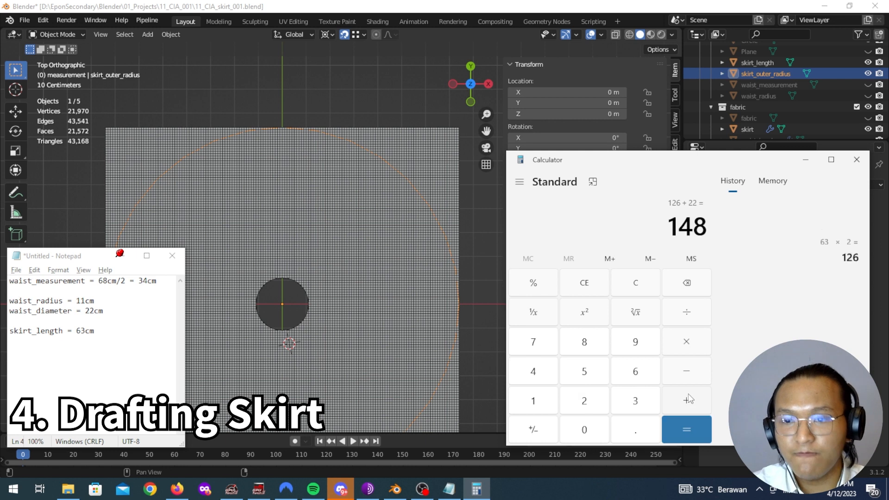
left_click(806, 159)
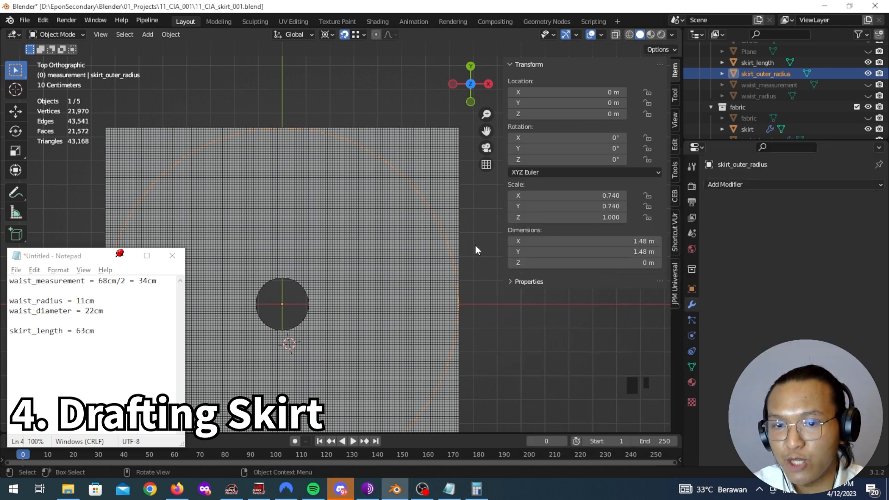
left_click(121, 256)
Step: Try to cut the skirt mesh in Edit Mode by knife-projecting the skirt_outer_radius circle onto it
middle_click_drag(385, 274, 375, 248, "shift")
left_click(383, 262)
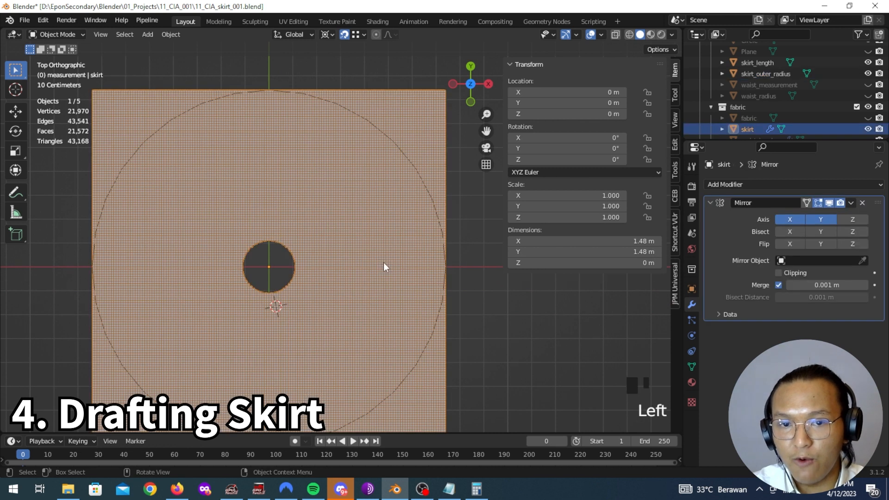
key("Tab")
key("a")
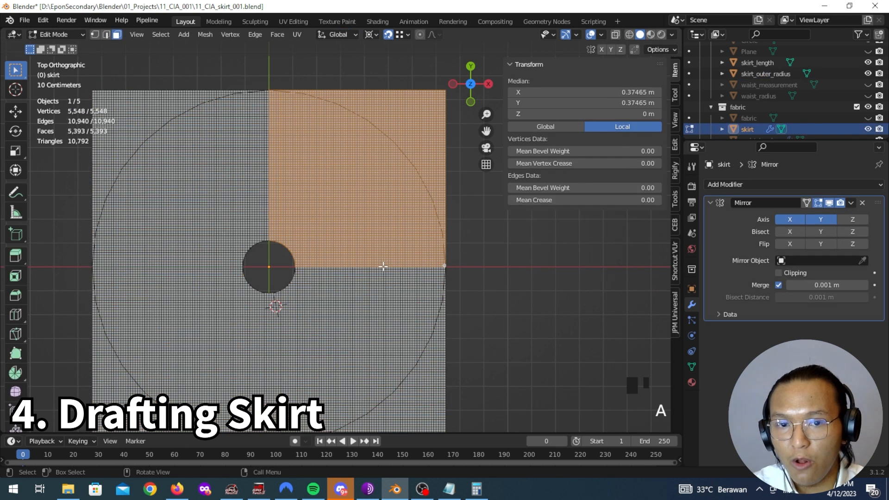
key("a")
key("a")
key("a")
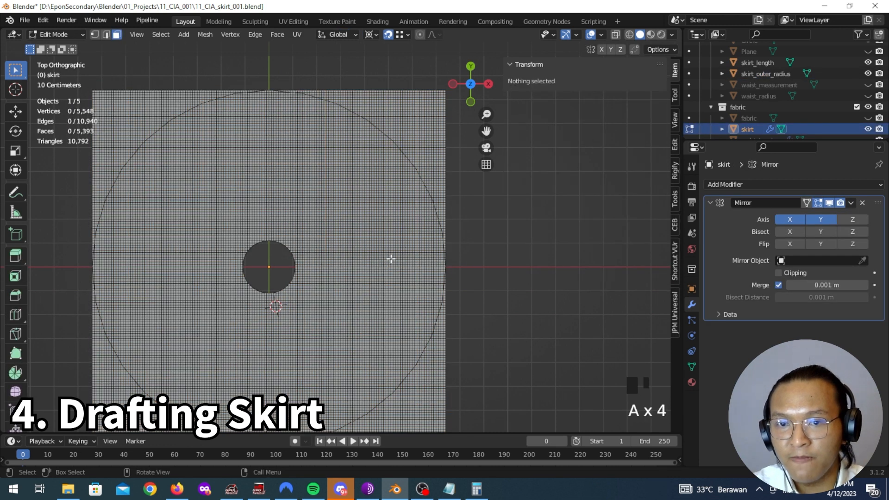
left_click(762, 74, "ctrl")
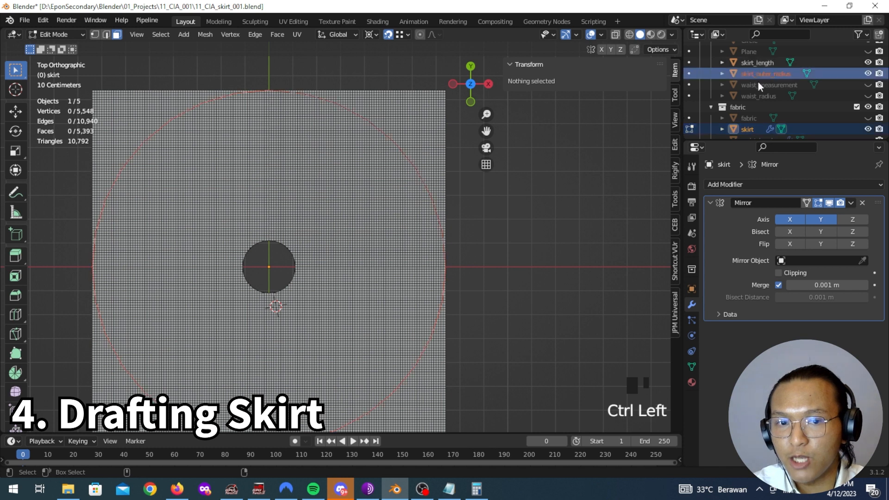
left_click(204, 37)
mouse_move(225, 232)
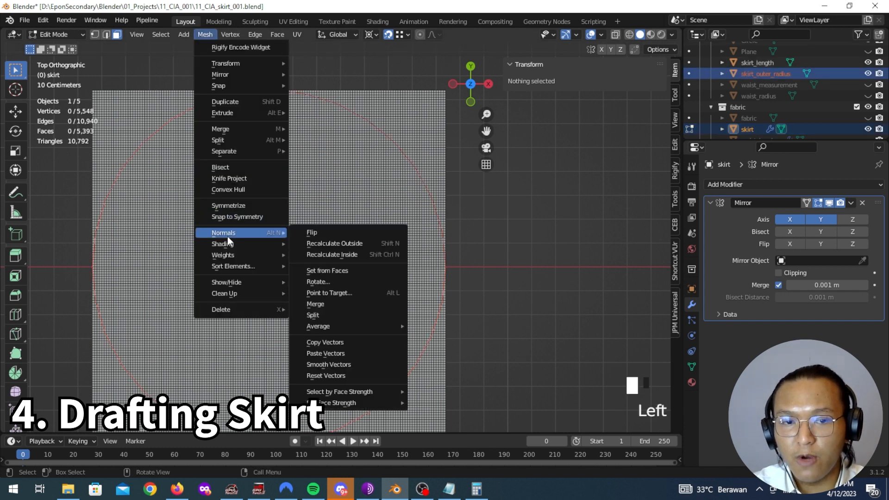
left_click(243, 179)
Step: Inspect the projected cut along the skirt's curved outline and undo the Knife Project
scroll(435, 269, "up", 5)
middle_click_drag(435, 269, 481, 320, "shift")
middle_click_drag(370, 232, 338, 250, "shift")
scroll(435, 310, "up", 4)
scroll(366, 224, "up", 3)
scroll(338, 251, "up", 2)
scroll(481, 284, "down", 5)
scroll(440, 278, "up", 4)
key("ctrl+z")
key("ctrl+z")
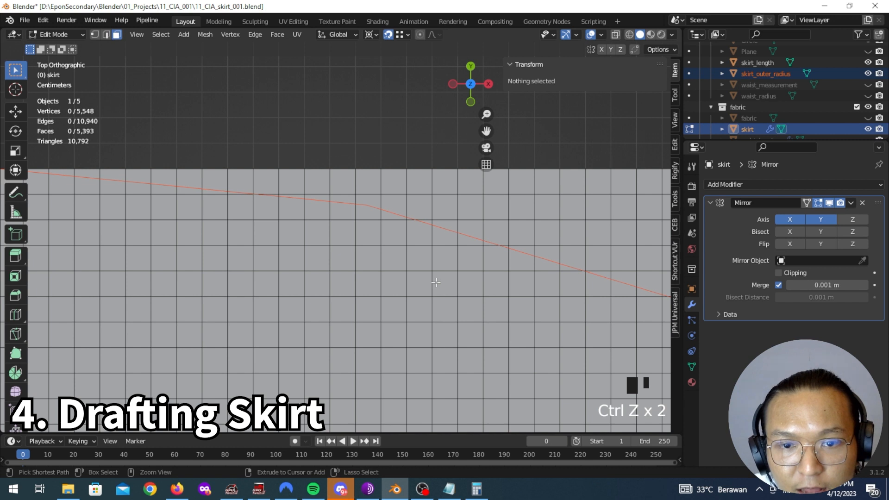
key("ctrl+z")
Step: Return to Object Mode and select the skirt_outer_radius circle
left_click(775, 74)
left_click(69, 37)
left_click(65, 46)
left_click(761, 72)
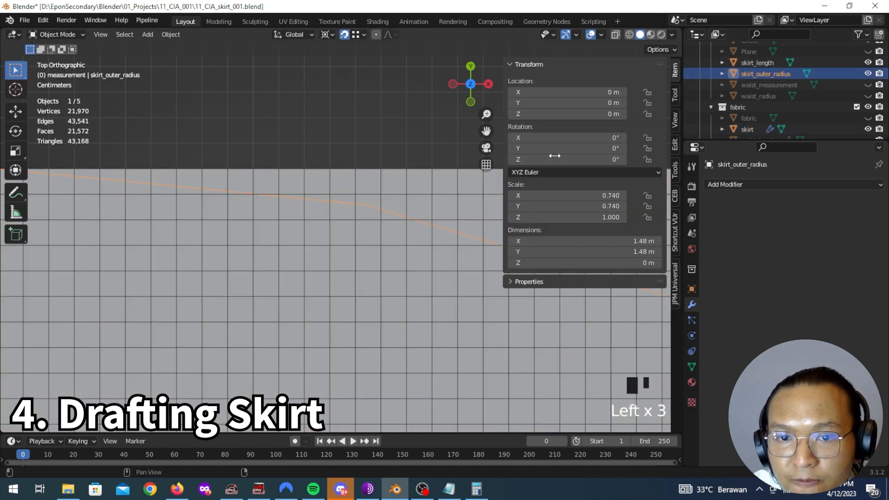
Step: Hide the transform sidebar and examine how smooth the skirt_outer_radius circle's segments are along the skirt's outer edge
scroll(364, 240, "down", 1)
scroll(364, 240, "down", 3)
scroll(303, 243, "up", 4)
middle_click_drag(303, 244, 162, 188, "shift")
key("n")
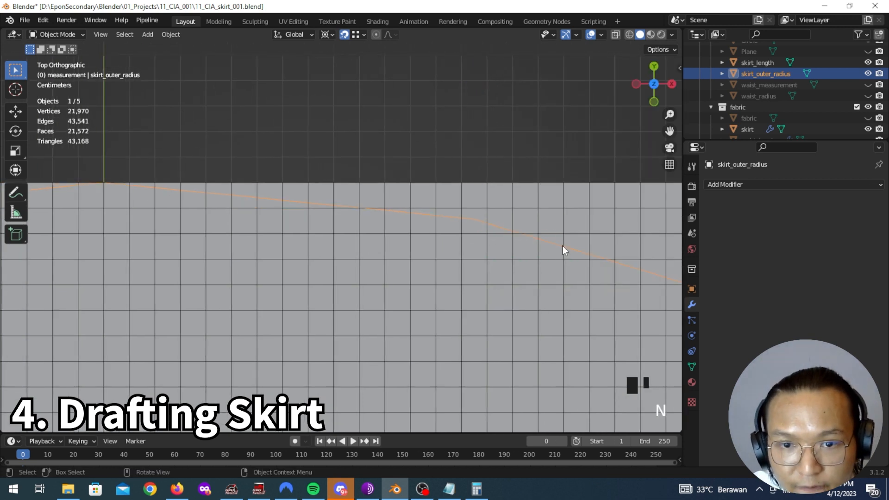
scroll(390, 206, "down", 3)
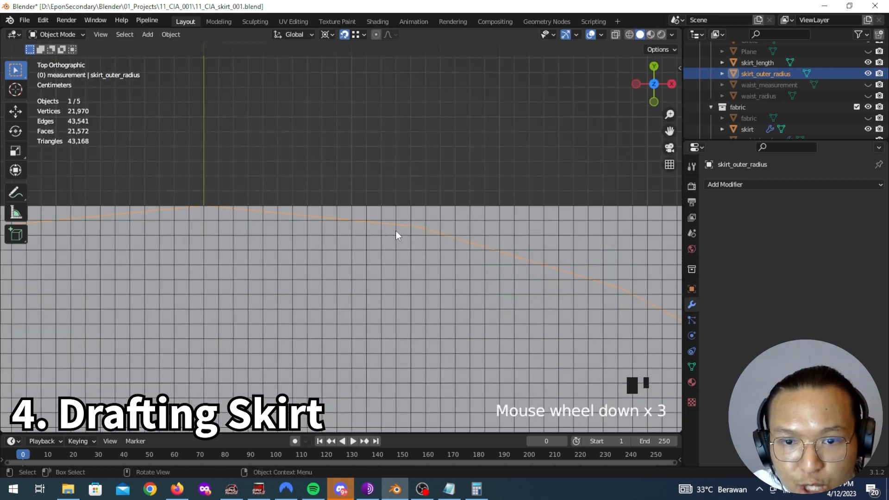
middle_click_drag(378, 228, 268, 190, "shift")
scroll(477, 263, "down", 5)
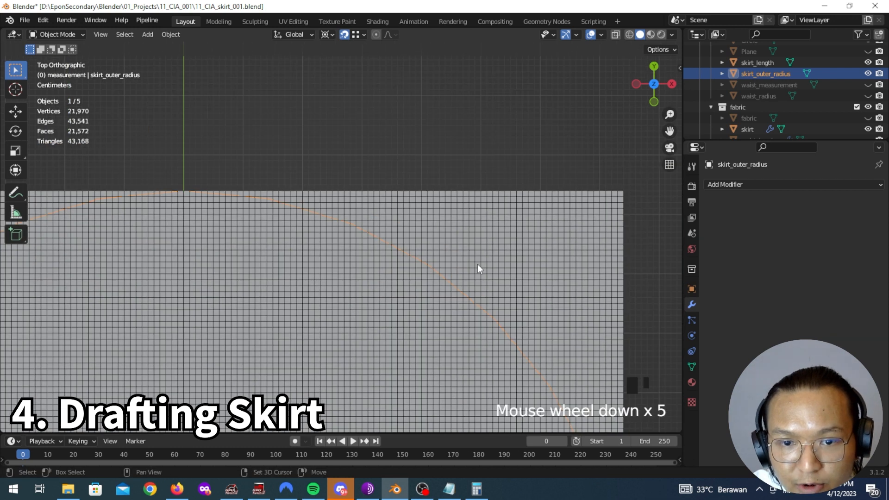
middle_click_drag(477, 264, 341, 152, "shift")
scroll(399, 229, "down", 6)
scroll(352, 203, "up", 3)
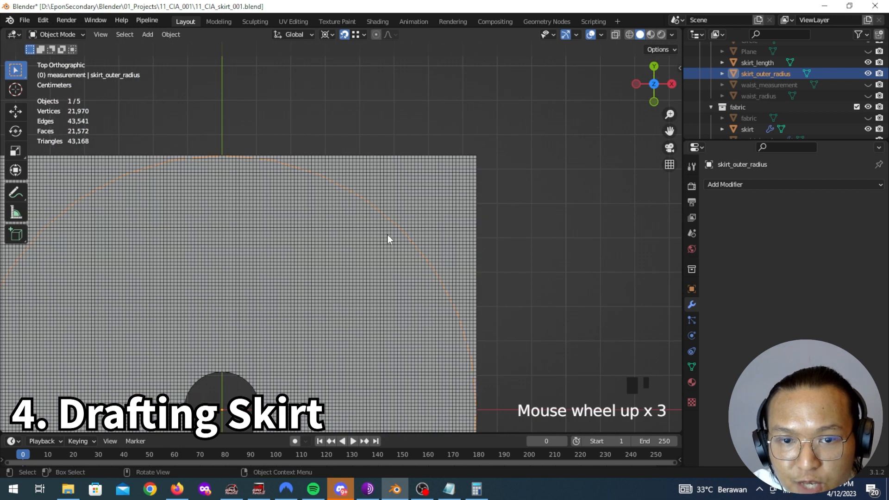
middle_click_drag(387, 235, 417, 249, "shift")
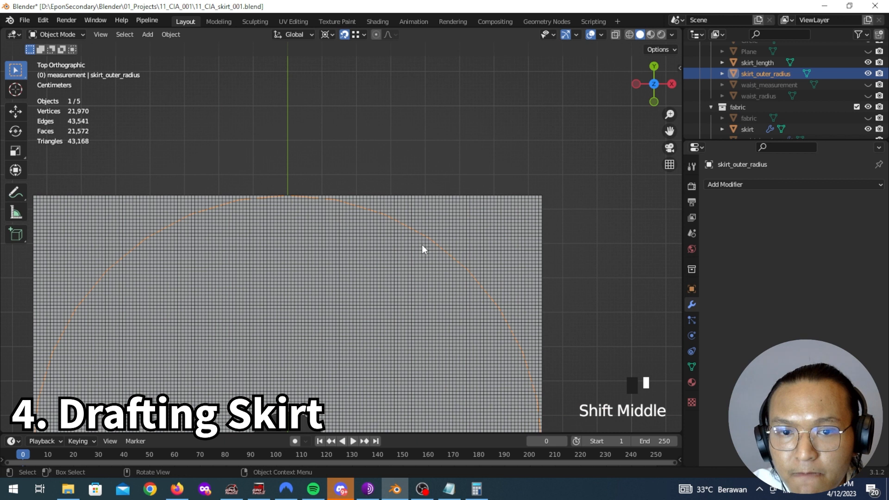
scroll(422, 245, "up", 4)
middle_click_drag(353, 220, 395, 258, "shift")
scroll(395, 252, "up", 4)
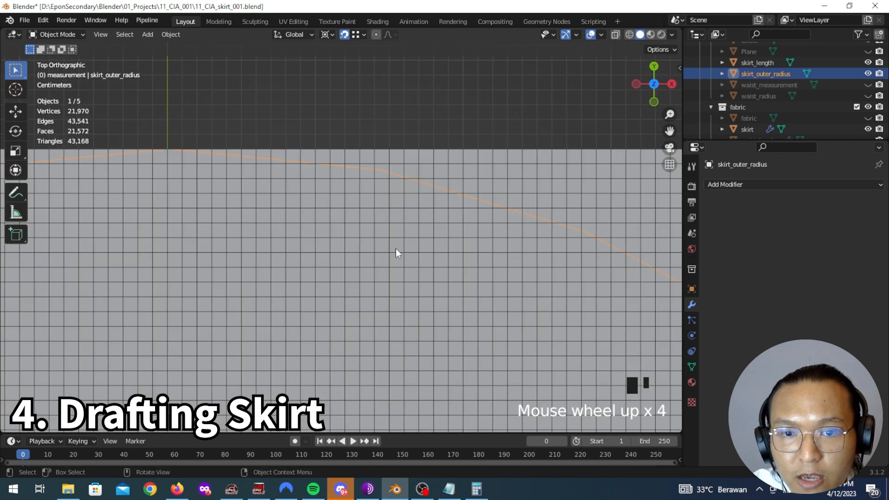
Step: Add a Subdivision Surface modifier to the skirt_outer_radius circle
left_click(768, 184)
left_click(685, 387)
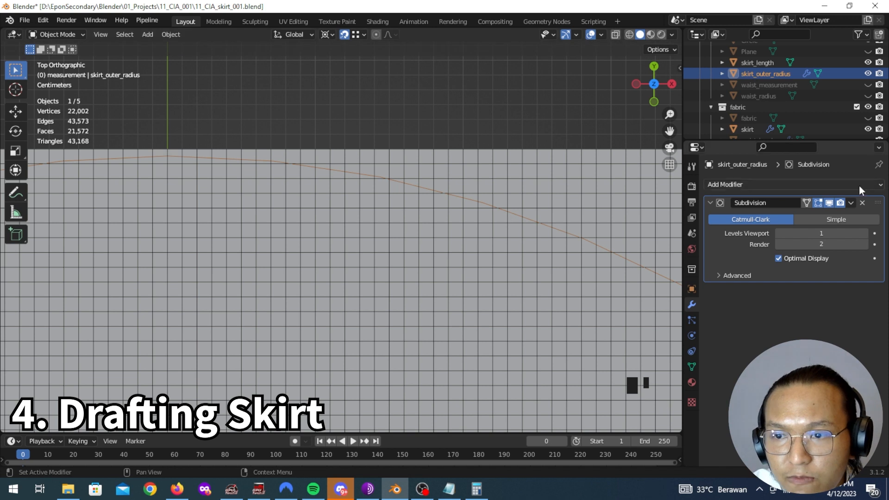
Step: Turn off the Subdivision modifier's viewport display on the skirt_outer_radius circle
left_click(829, 203)
left_click(766, 74)
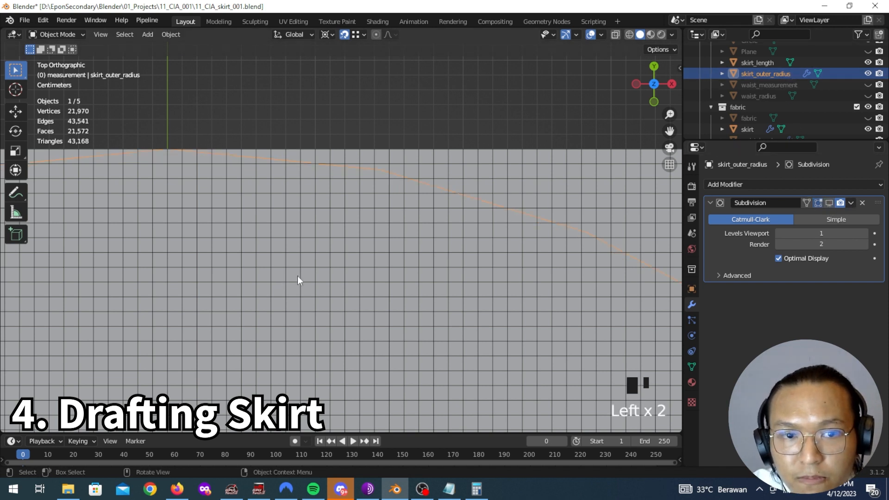
key("x")
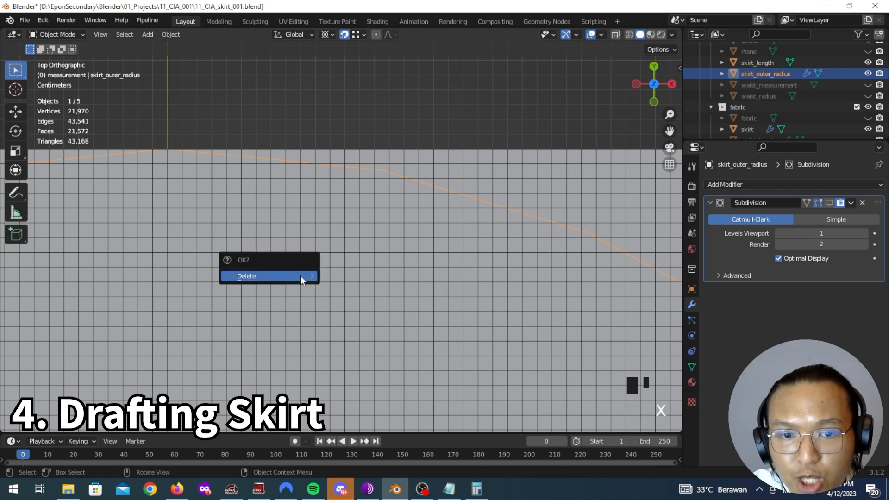
key("Escape")
Step: Add a mesh circle with 64 vertices to the measurement collection
scroll(774, 82, "up", 2)
scroll(773, 83, "up", 3)
left_click(757, 93)
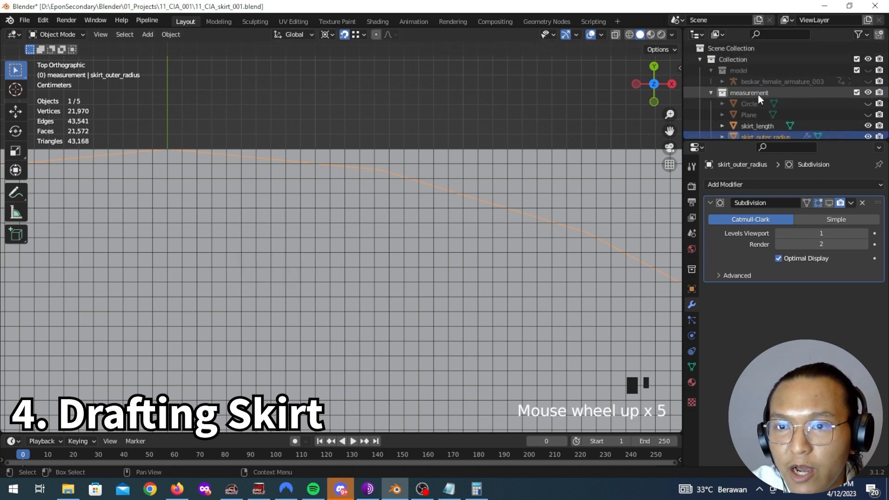
scroll(304, 270, "down", 3)
key("shift+a")
mouse_move(319, 251)
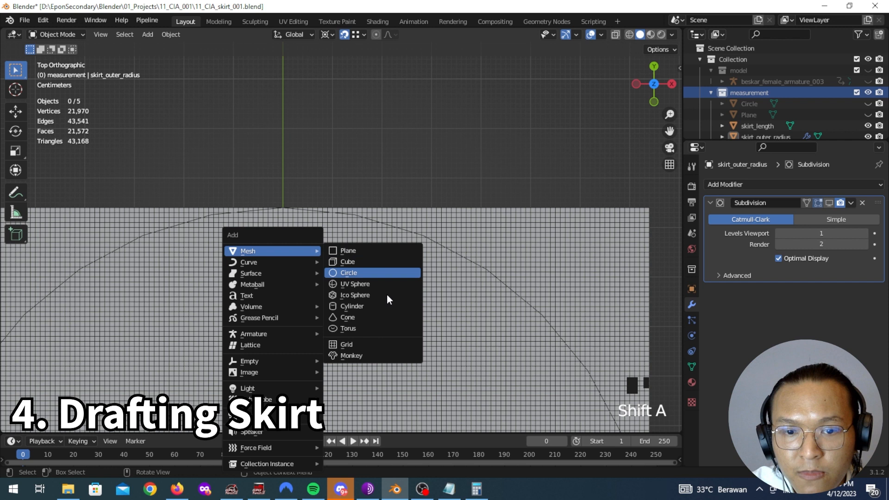
left_click(388, 273)
scroll(359, 304, "down", 6)
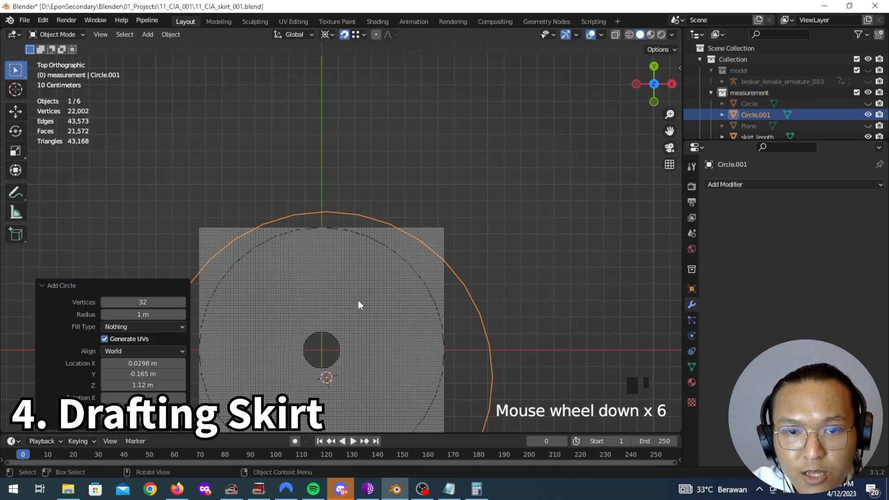
scroll(344, 342, "up", 6)
left_click(155, 302)
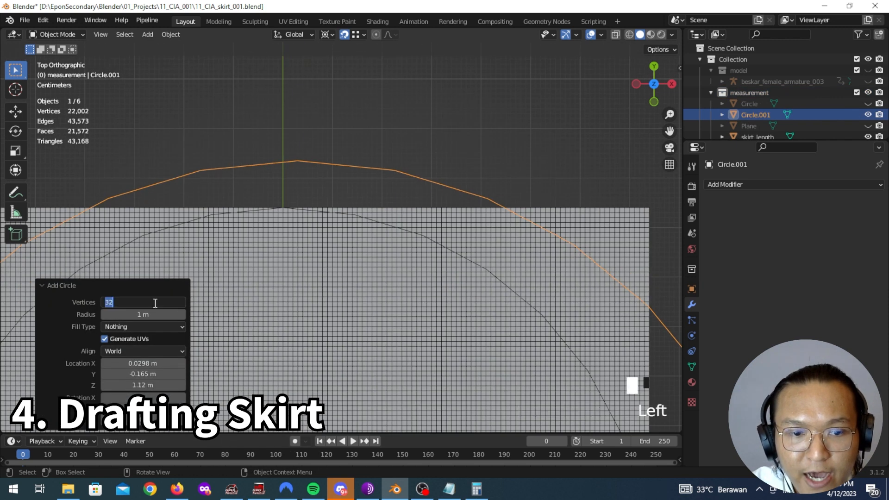
type("64")
key("Return")
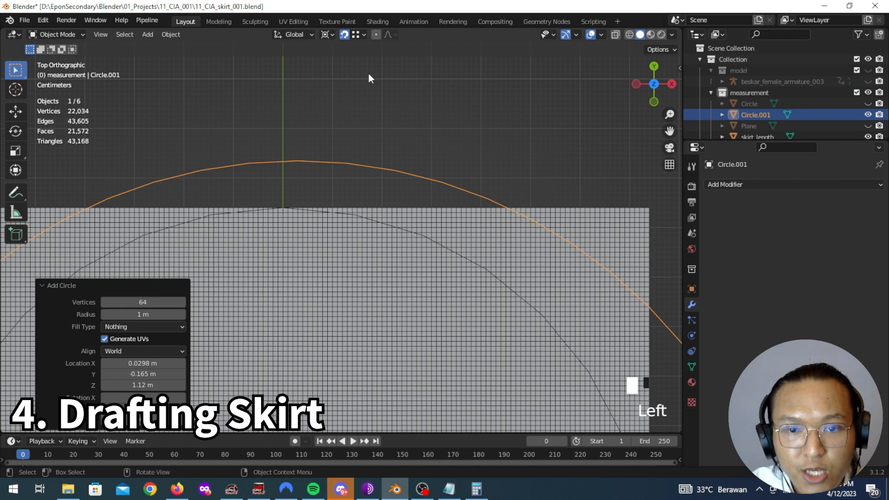
Step: Clear the new circle's location to centre it on the world origin
scroll(331, 114, "up", 4)
middle_click_drag(332, 113, 349, 141, "shift")
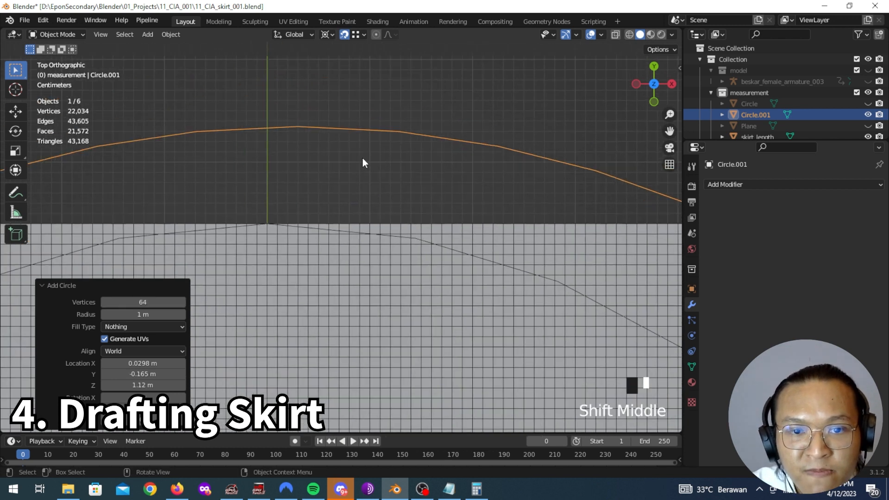
scroll(371, 185, "down", 6)
middle_click_drag(381, 212, 391, 235, "shift")
key("alt+g")
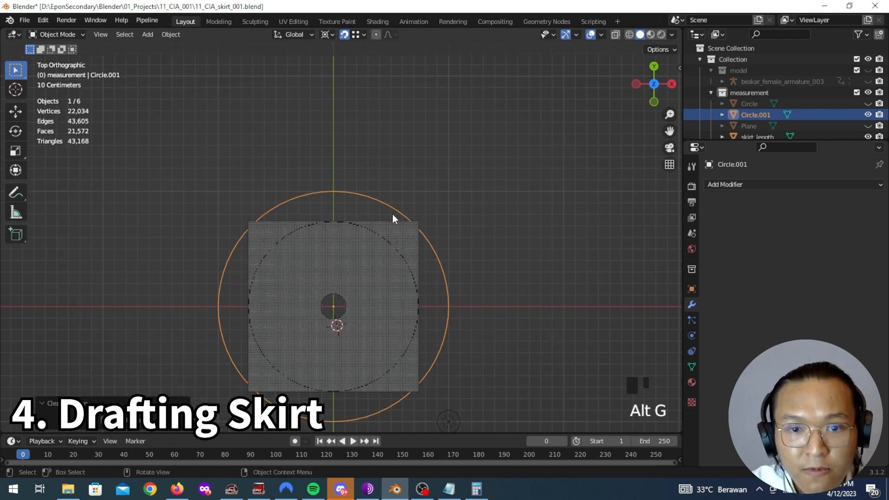
Step: Set the new circle's X and Y dimensions to 148 cm
scroll(387, 176, "up", 6)
scroll(366, 232, "up", 5)
middle_click_drag(375, 250, 360, 175, "shift")
scroll(440, 264, "down", 5)
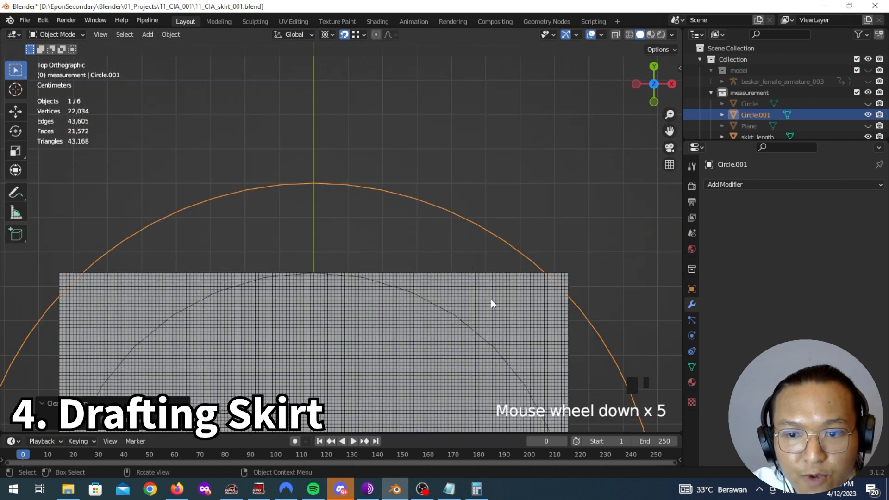
key("n")
left_click(579, 241)
type("148cm")
key("Return")
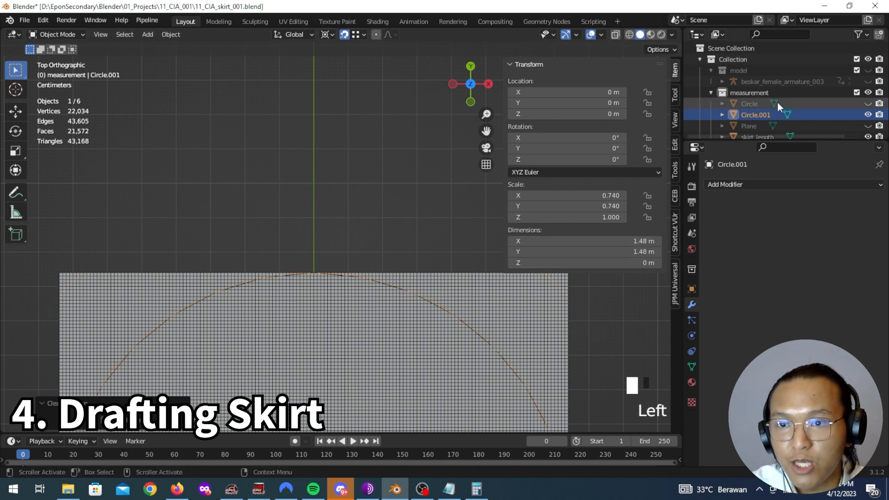
Step: Delete the old skirt_outer_radius circle and rename the new 64-vertex circle skirt_outer_radius
scroll(776, 96, "down", 4)
left_click(770, 58)
left_click(769, 58)
double_click(770, 59)
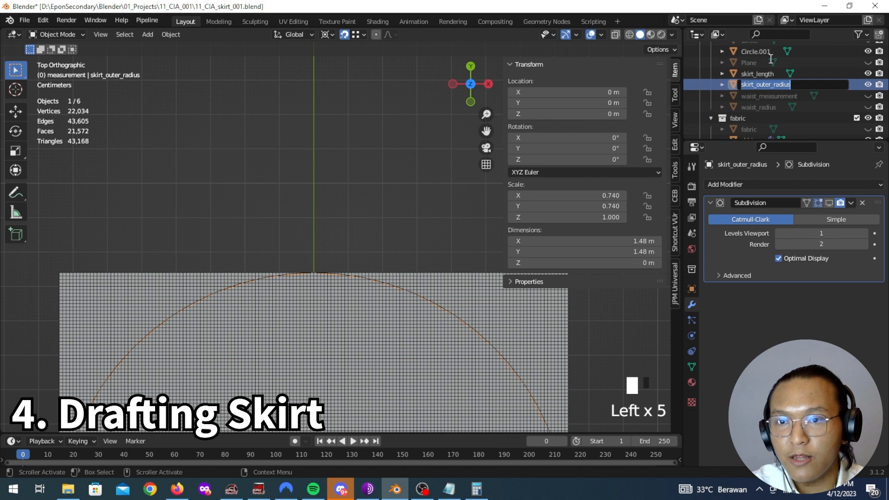
left_click(774, 86)
key("x")
left_click(403, 246)
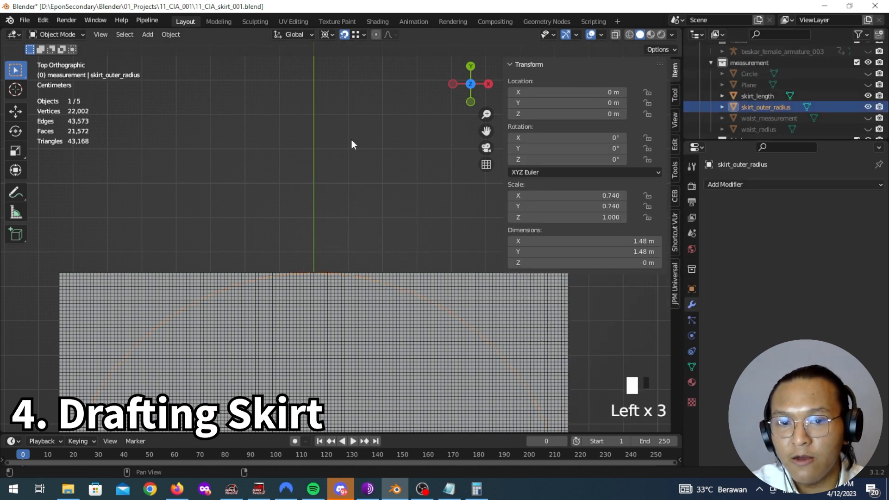
Step: Hide the transform sidebar and examine how smoothly the new skirt_outer_radius circle follows the skirt grid's outer edge
middle_click_drag(352, 140, 365, 180, "shift")
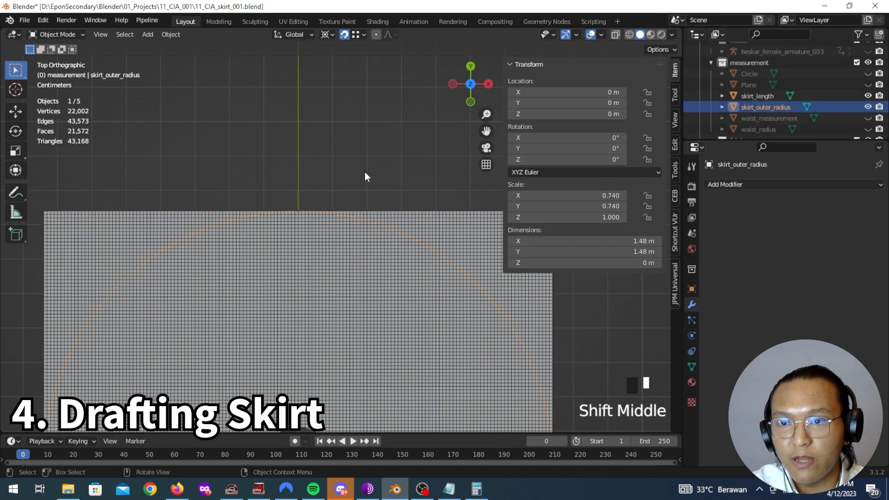
scroll(361, 222, "up", 5)
middle_click_drag(361, 222, 417, 289, "shift")
scroll(373, 288, "up", 2)
scroll(344, 288, "up", 2)
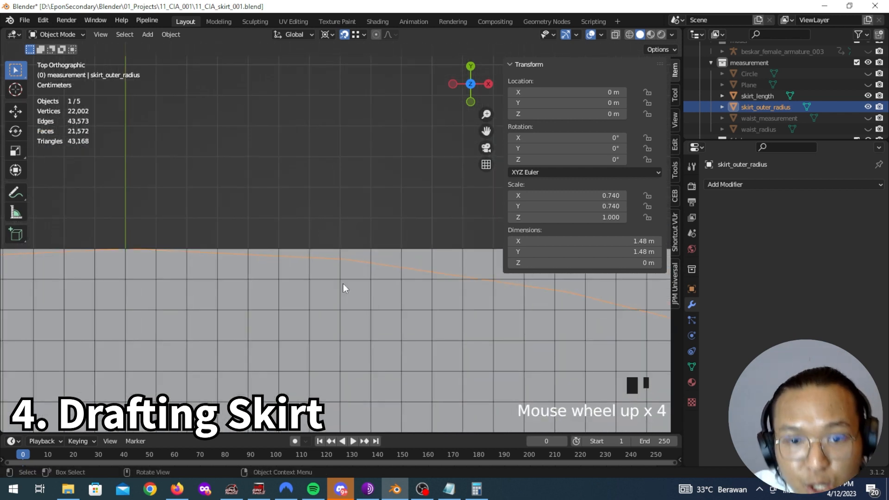
key("n")
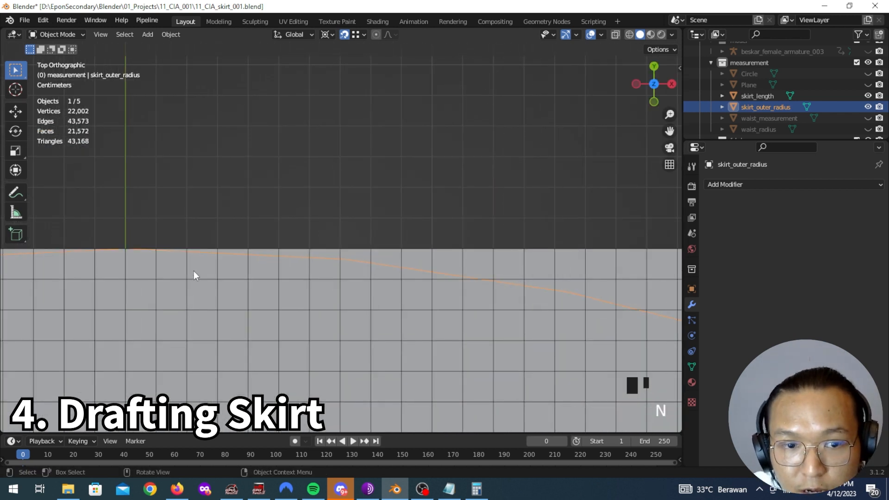
middle_click_drag(397, 270, 306, 250, "shift")
scroll(401, 248, "down", 4)
Step: Cut the skirt grid in Edit Mode with a Knife Project of the skirt_outer_radius circle
left_click(402, 244)
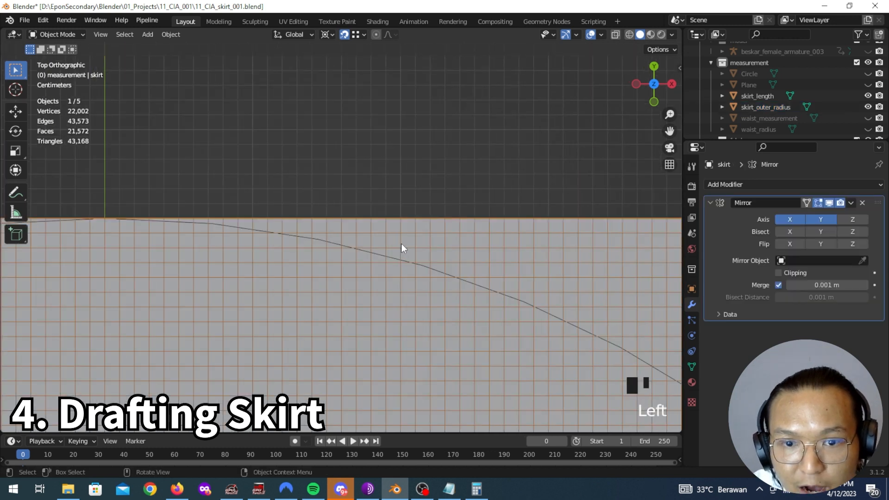
key("Tab")
left_click(768, 107, "ctrl")
left_click(205, 34)
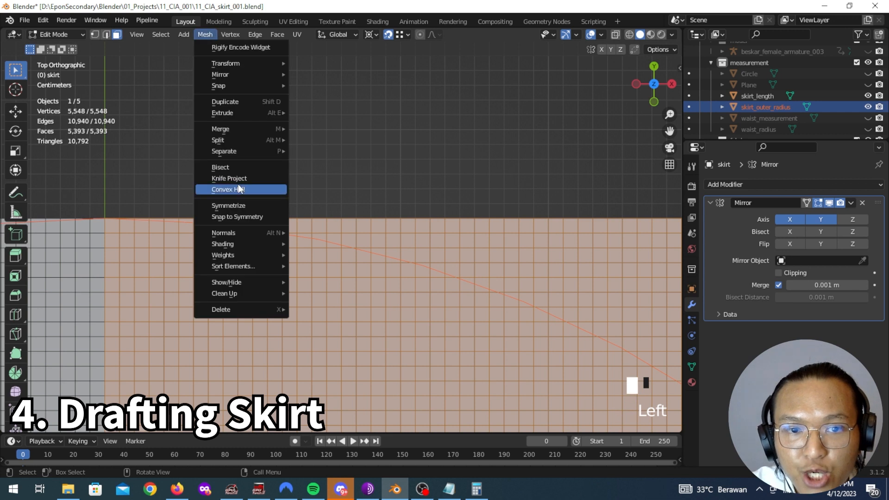
left_click(266, 179)
middle_click_drag(436, 266, 371, 216, "shift")
scroll(365, 225, "down", 1)
Step: Add the missed face inside the circle to the selection, invert it, and delete the faces outside the circle
left_click(501, 320, "shift")
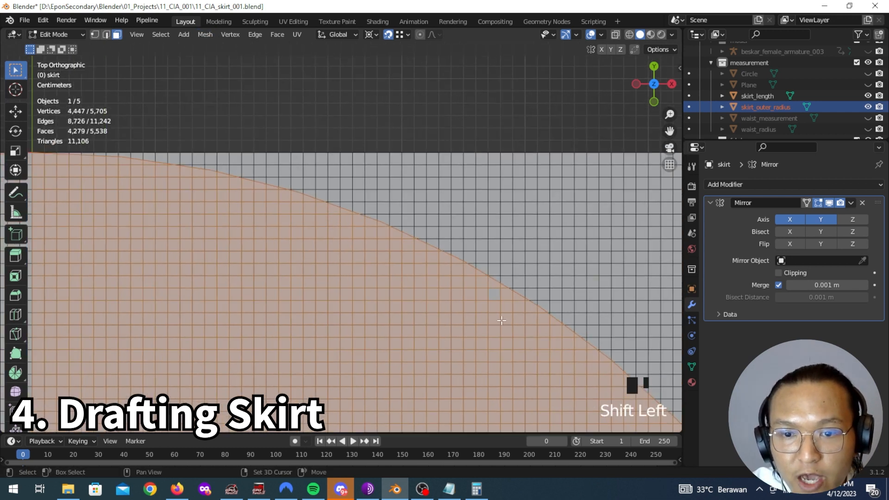
left_click(516, 327, "shift")
middle_click_drag(516, 327, 431, 322, "shift")
scroll(412, 216, "up", 6)
scroll(284, 175, "down", 5)
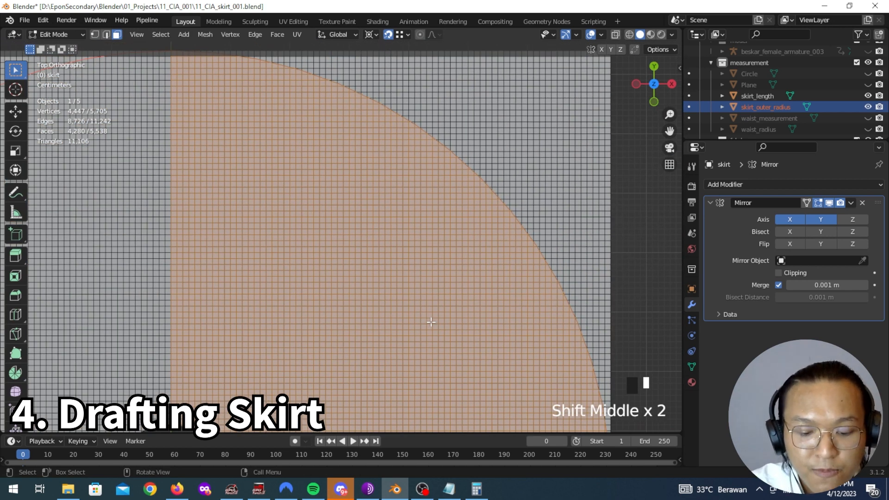
key("ctrl+i")
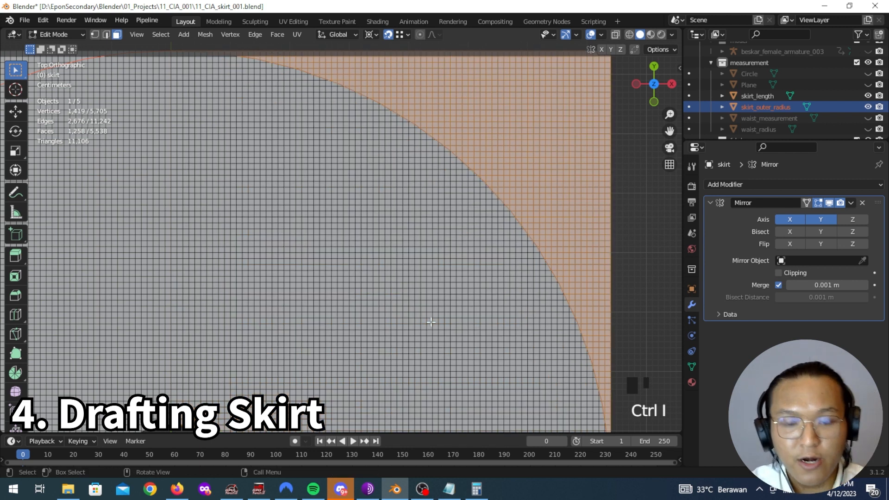
key("x")
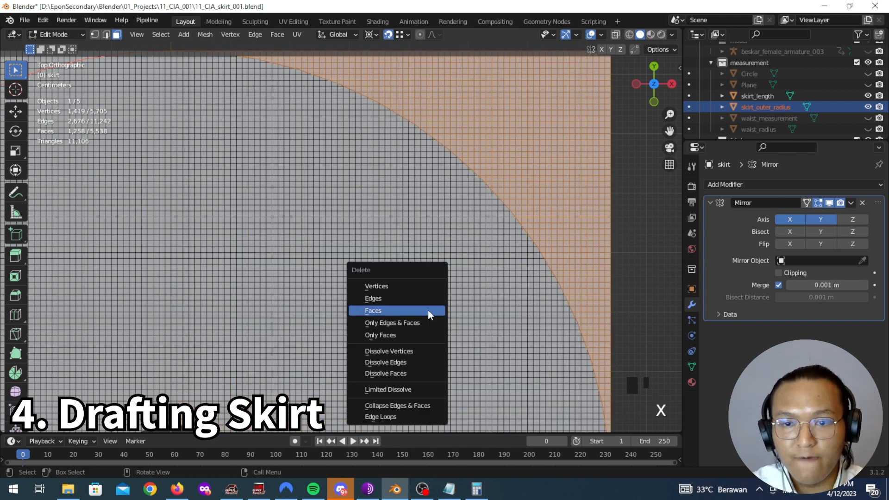
left_click(427, 310)
Step: Hide the skirt_outer_radius circle and check the whole round skirt piece
middle_click_drag(407, 232, 467, 327, "shift")
left_click(868, 107)
middle_click_drag(407, 324, 400, 183, "shift")
middle_click_drag(399, 300, 407, 244, "shift")
scroll(409, 244, "down", 6)
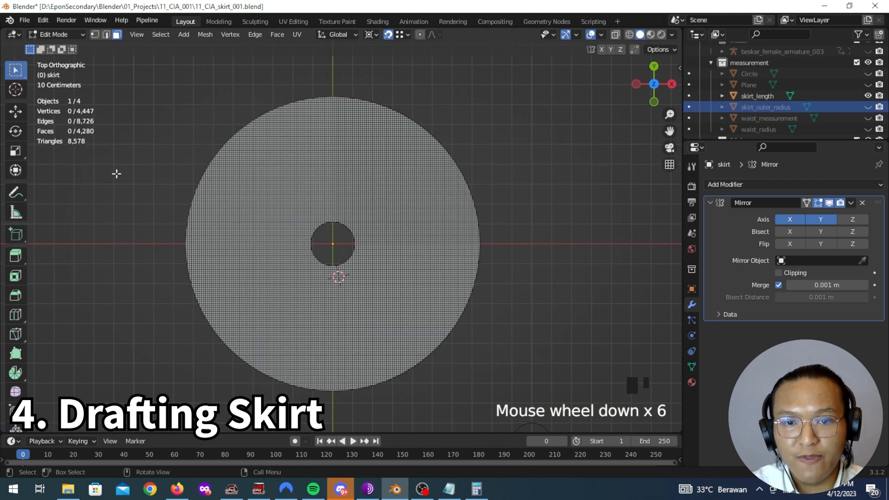
Step: Select the waist opening's edges along one quarter, from the Y axis to the X axis, to check their count
scroll(317, 302, "up", 11)
middle_click_drag(317, 302, 380, 333, "shift")
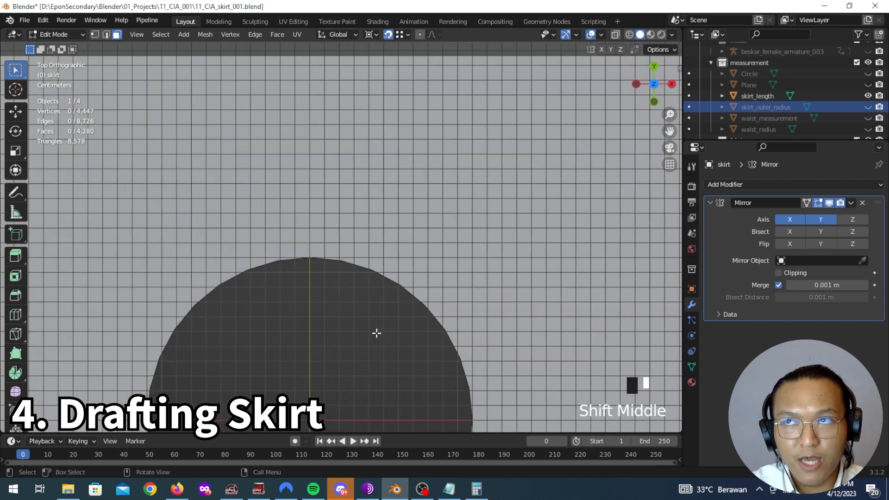
scroll(377, 333, "up", 5)
key("2")
left_click(322, 302, "alt")
scroll(387, 329, "down", 5)
scroll(386, 329, "up", 3)
left_click(404, 337)
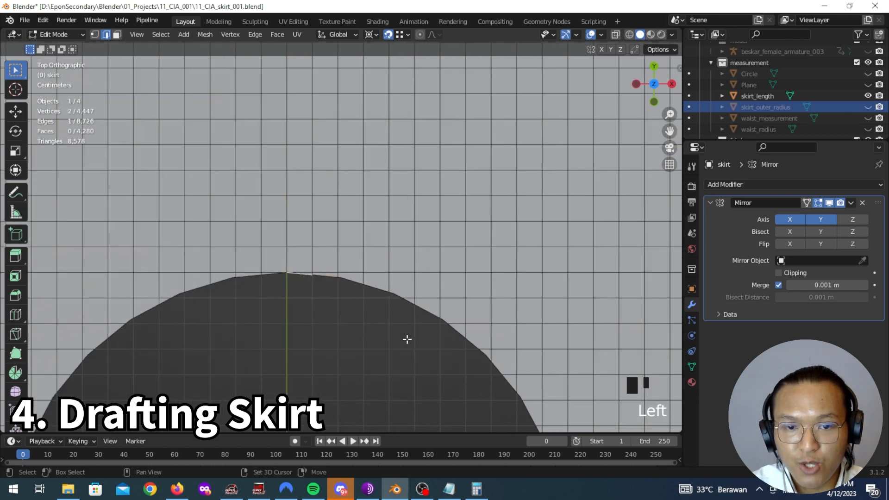
middle_click_drag(476, 393, 357, 242, "shift")
middle_click_drag(451, 362, 436, 291, "shift")
left_click(438, 310, "ctrl")
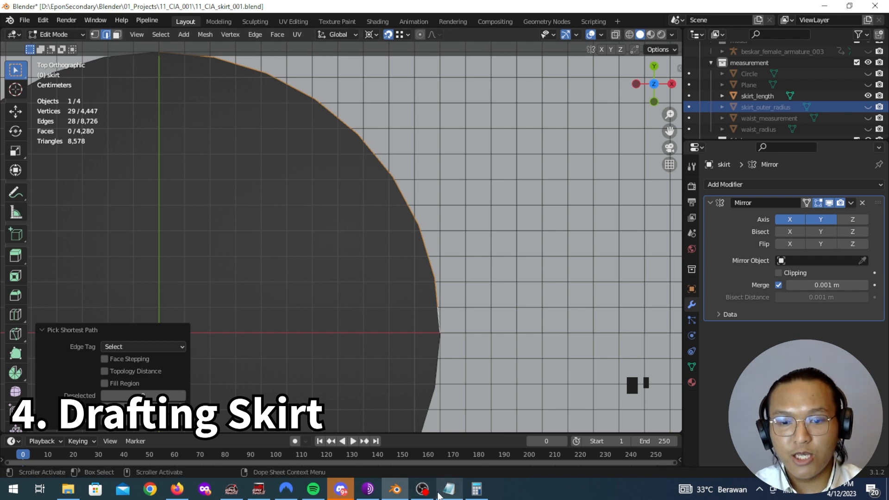
Step: Switch to Calculator and divide the 68 cm waist measurement by 4 for one quarter
left_click(477, 490)
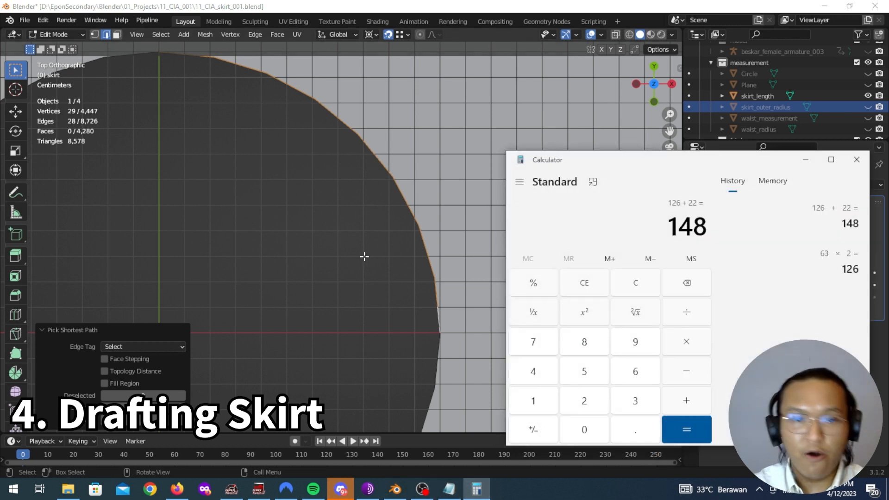
left_click(593, 285)
type("68/")
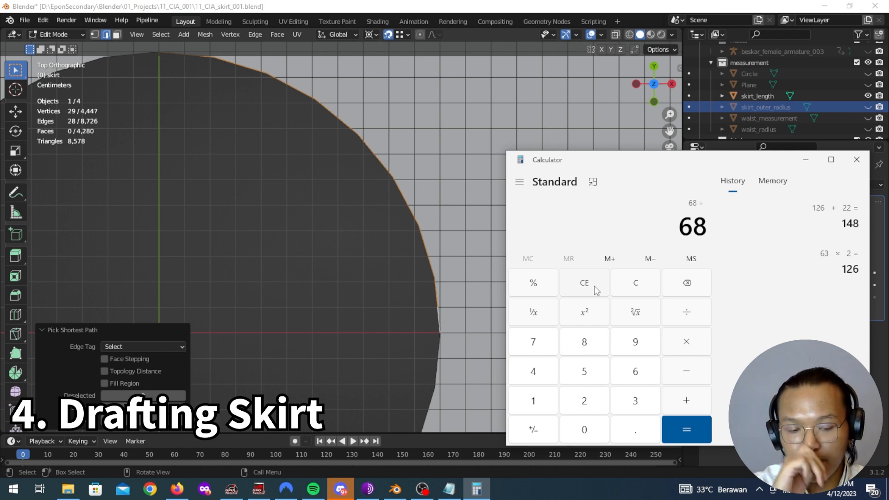
type("4")
key("Return")
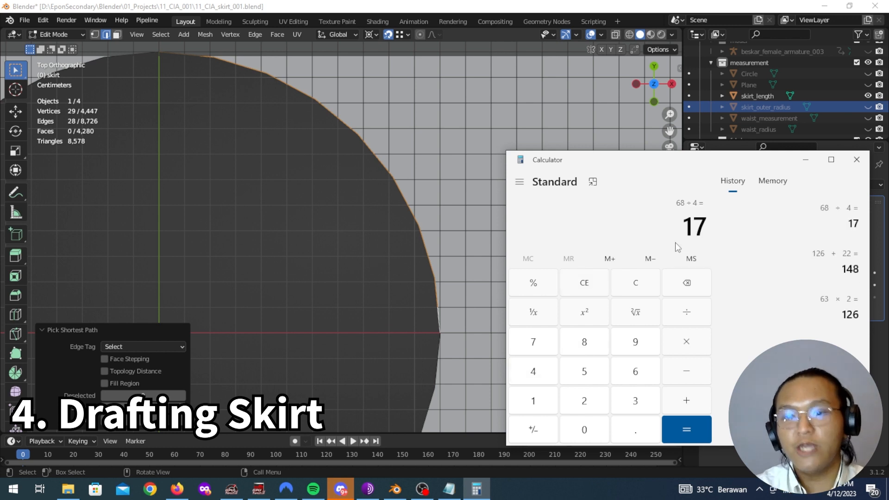
left_click(805, 159)
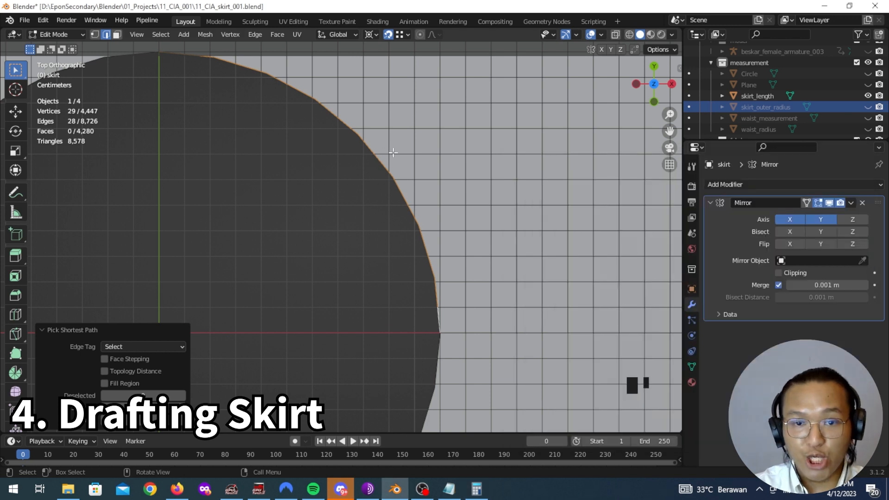
Step: Dissolve seven closely spaced surplus vertices along the editable quarter of the waist opening, between the Y and X axes
middle_click_drag(356, 167, 449, 228, "shift")
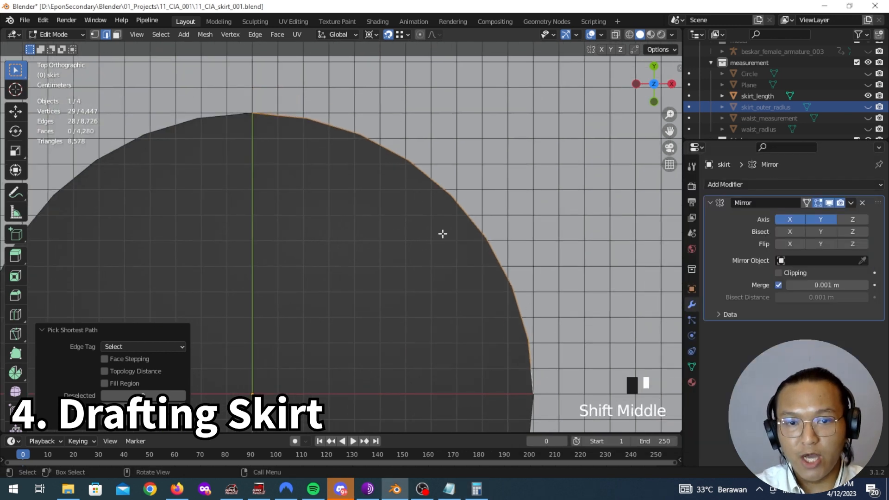
key("1")
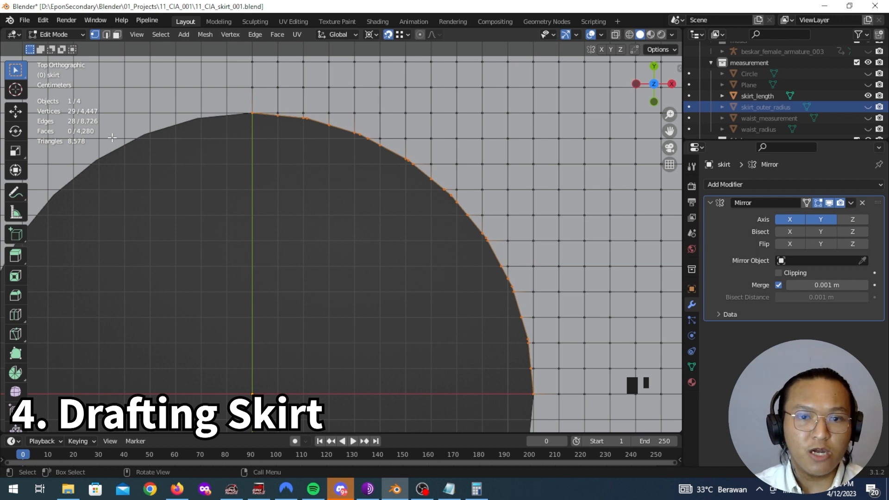
middle_click_drag(357, 193, 359, 168, "shift")
left_click(342, 184)
left_click(439, 214, "shift")
middle_click_drag(478, 248, 366, 220, "shift")
left_click(426, 234, "shift")
middle_click_drag(494, 295, 393, 201, "shift")
left_click(443, 256, "shift")
left_click(441, 254, "shift")
middle_click_drag(441, 254, 444, 219, "shift")
left_click(440, 227, "shift")
left_click(454, 291, "shift")
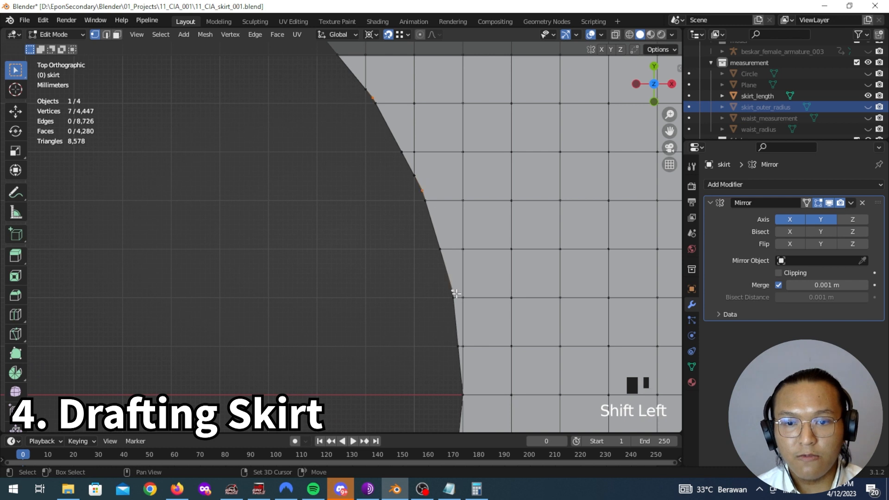
middle_click_drag(454, 292, 447, 226, "shift")
left_click(451, 279, "shift")
key("ctrl+z")
key("x")
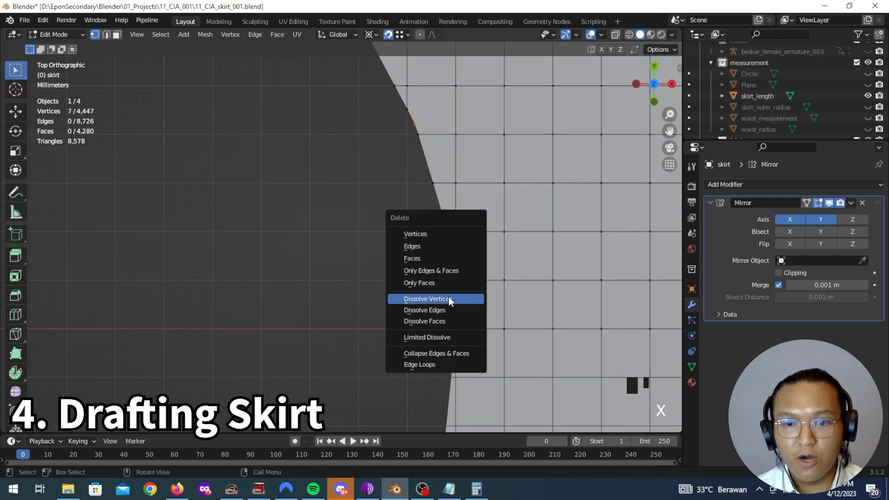
left_click(453, 297)
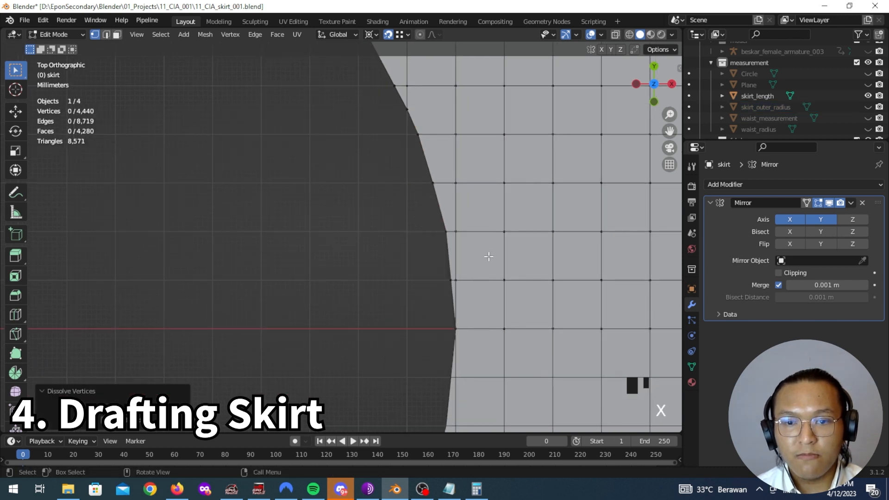
Step: Select the waist opening's edges along the quarter from the Y axis to the X axis to check their count
middle_click_drag(488, 256, 227, 149, "shift")
key("2")
left_click(227, 149)
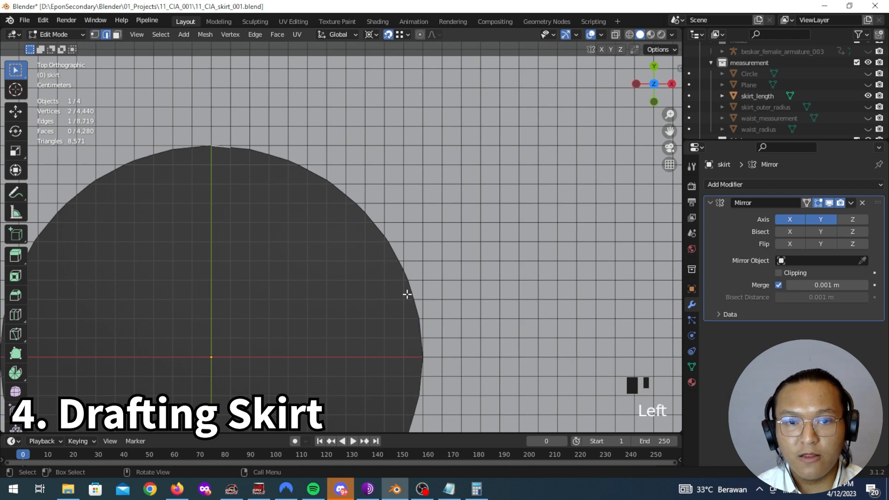
left_click(420, 348, "ctrl")
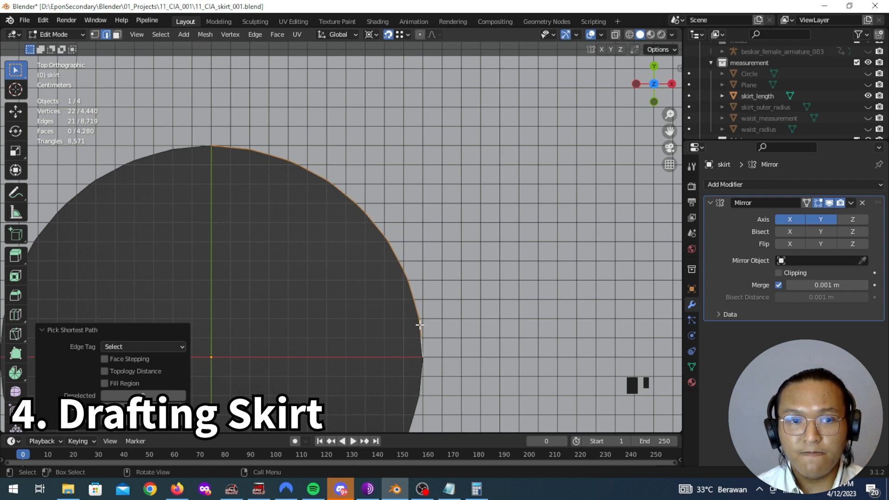
Step: Merge two pairs of closely spaced vertices on the quarter waist edge, one near the Y axis and one near the X axis
middle_click_drag(348, 207, 365, 229, "shift")
key("1")
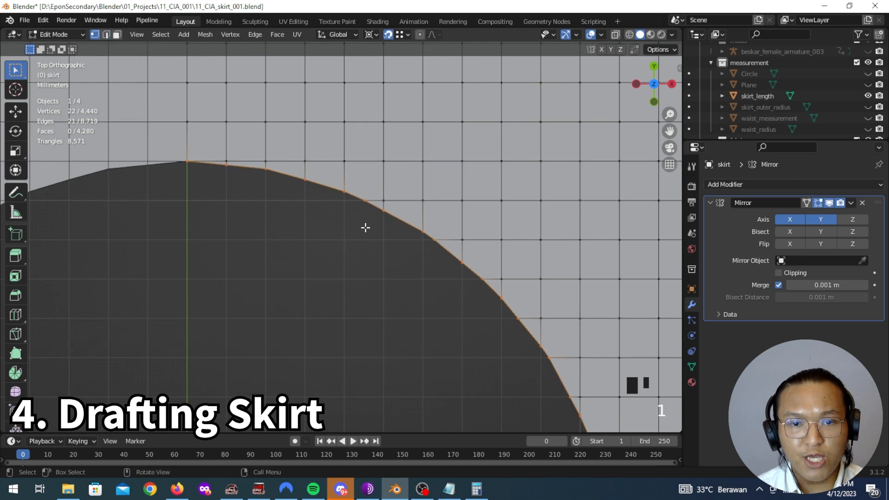
left_click(362, 200)
left_click(369, 204, "shift")
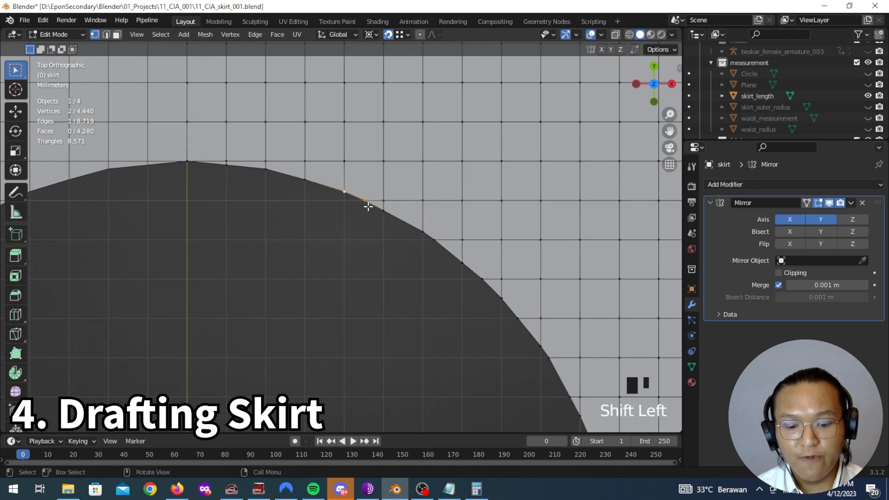
key("m")
middle_click_drag(421, 265, 445, 313, "shift")
left_click(446, 281, "shift")
key("shift+r")
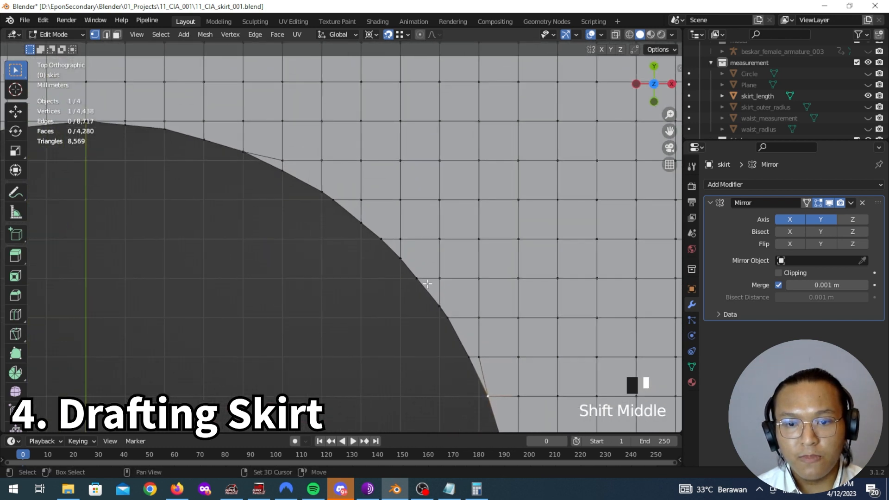
Step: Merge two more pairs of closely spaced vertices along the middle of the quarter waist edge
left_click(368, 211)
key("shift+r")
key("ctrl+z")
left_click(326, 191, "shift")
key("m")
left_click(325, 192)
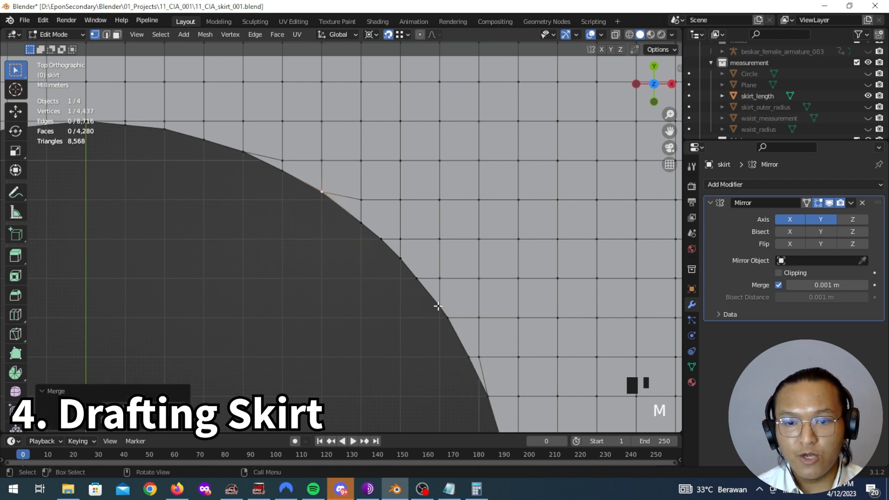
left_click(446, 316, "shift")
key("shift+r")
middle_click_drag(445, 318, 442, 342, "ctrl")
Step: Reselect the quarter waist edges from the Y axis to the X axis to recheck their count, and return to Object Mode
key("2")
left_click(182, 161)
middle_click_drag(404, 366, 419, 248, "shift")
left_click(476, 366, "ctrl")
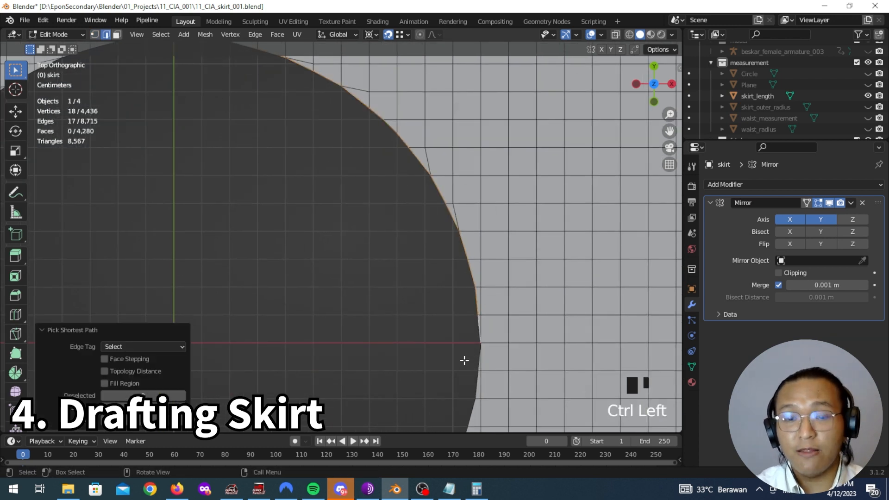
scroll(464, 361, "down", 9)
scroll(361, 270, "up", 2)
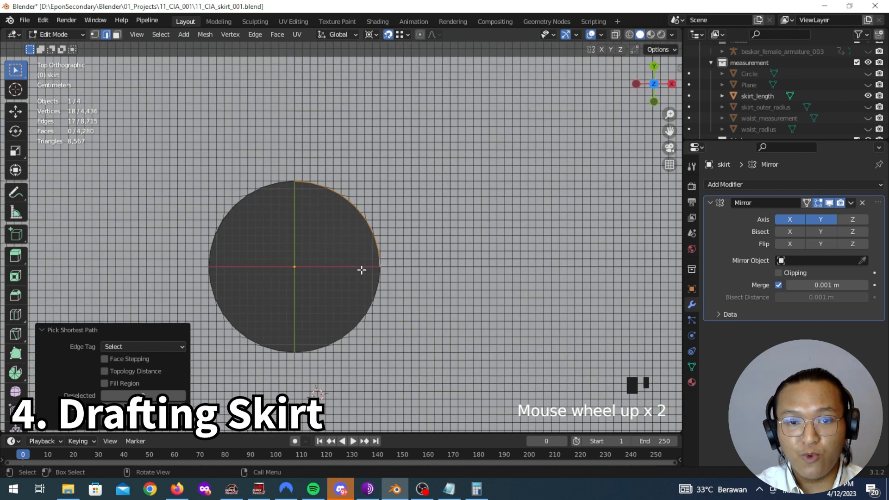
key("Tab")
scroll(421, 326, "down", 8)
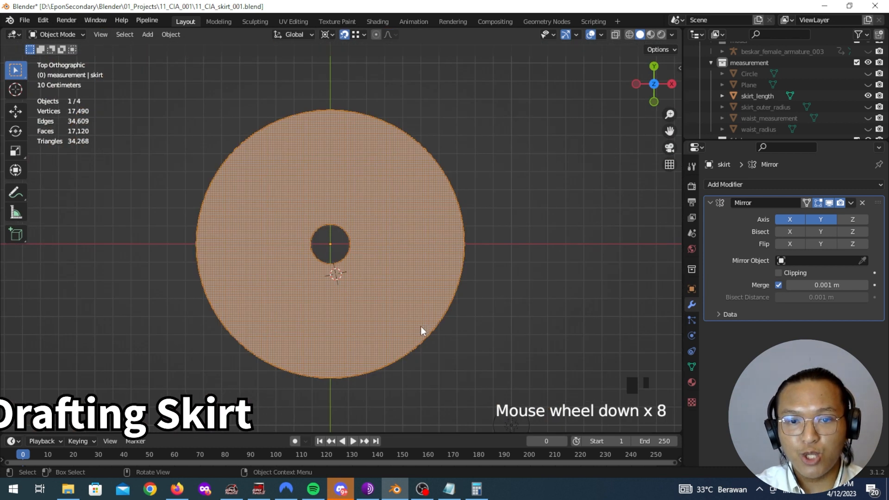
scroll(298, 271, "up", 2)
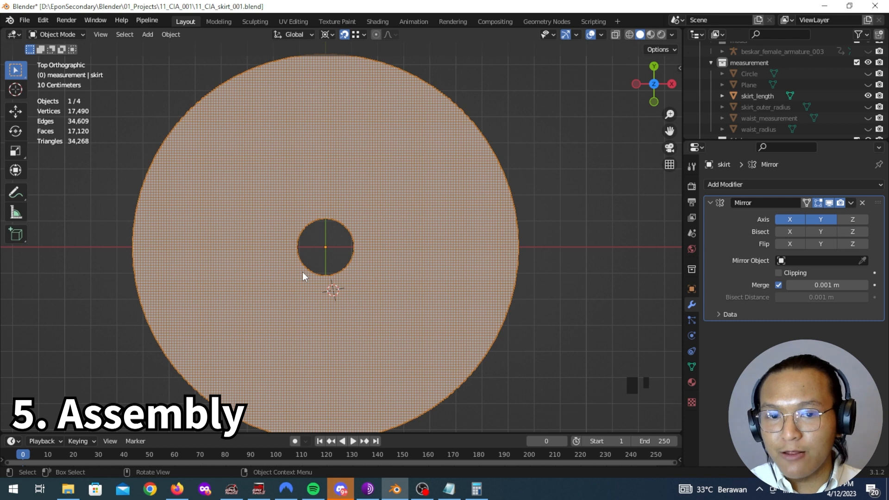
Step: Duplicate the skirt object in place and hide the original skirt
key("Tab")
key("Tab")
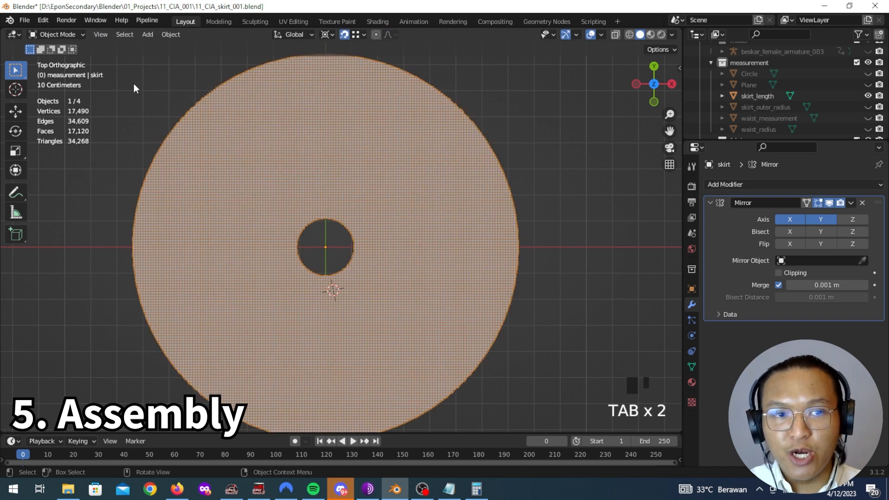
scroll(813, 74, "down", 3)
left_click(754, 96)
key("shift+d")
right_click(514, 223)
left_click(868, 95)
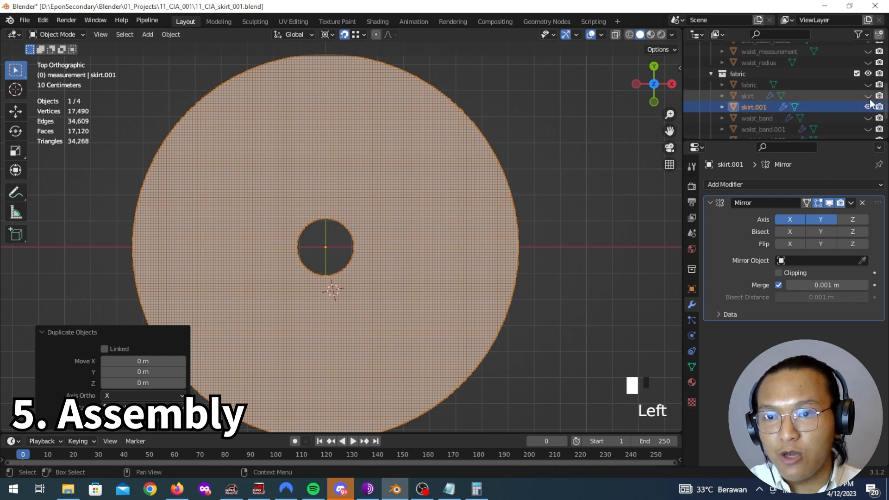
Step: Turn off the X axis in the skirt copy's Mirror modifier and apply the remaining Y mirror
scroll(336, 140, "down", 5)
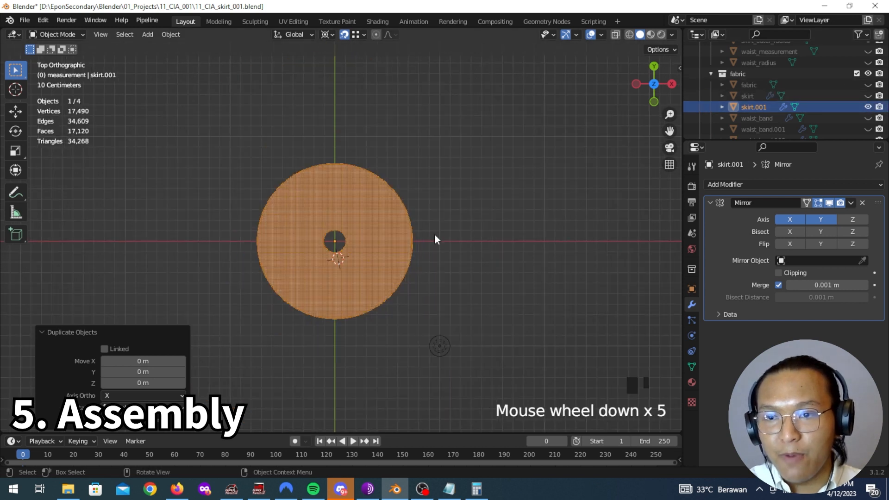
scroll(398, 262, "up", 4)
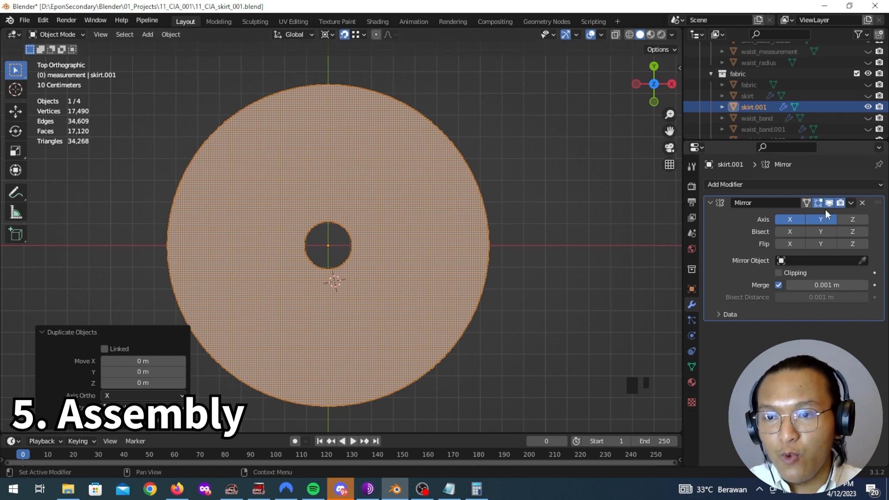
left_click(818, 222)
left_click(818, 222)
left_click(789, 219)
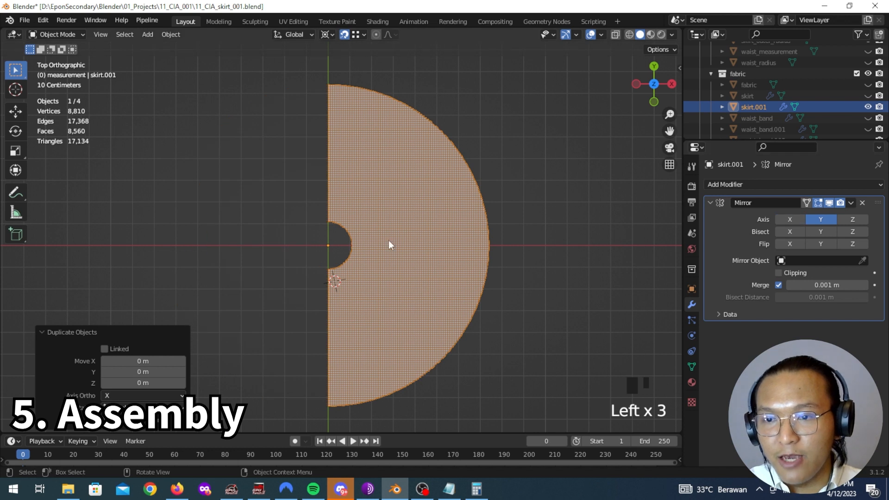
left_click(849, 203)
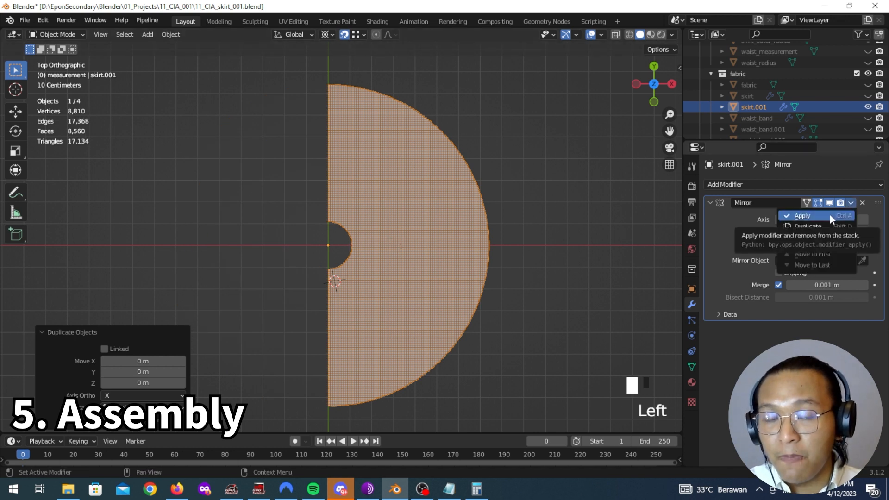
left_click(830, 215)
Step: Add a new Mirror modifier on the X axis to the half skirt
left_click(826, 185)
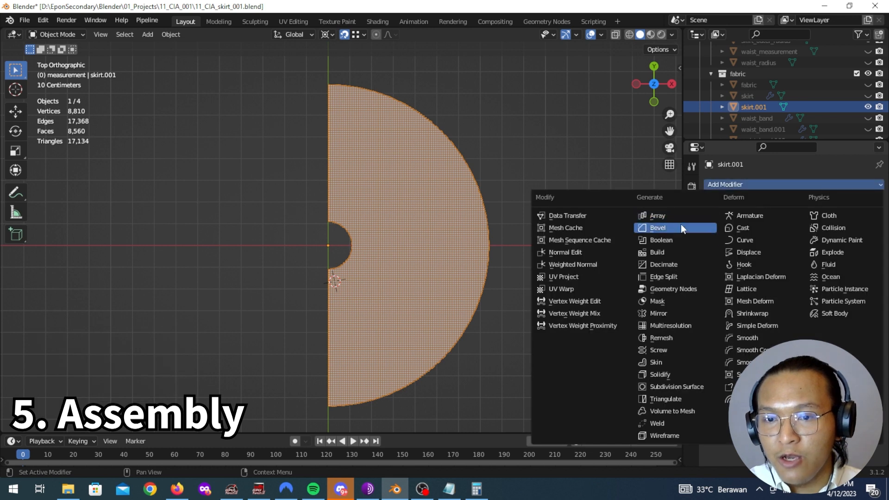
left_click(678, 315)
scroll(330, 269, "up", 4)
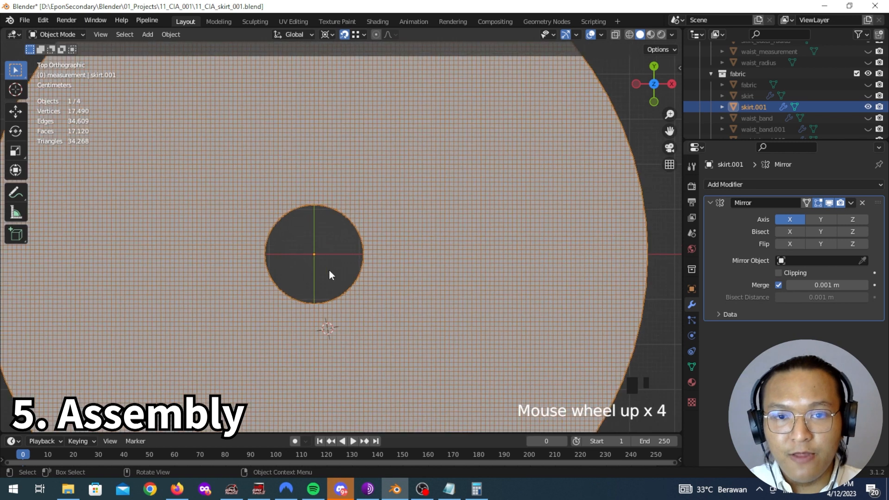
scroll(328, 270, "down", 6)
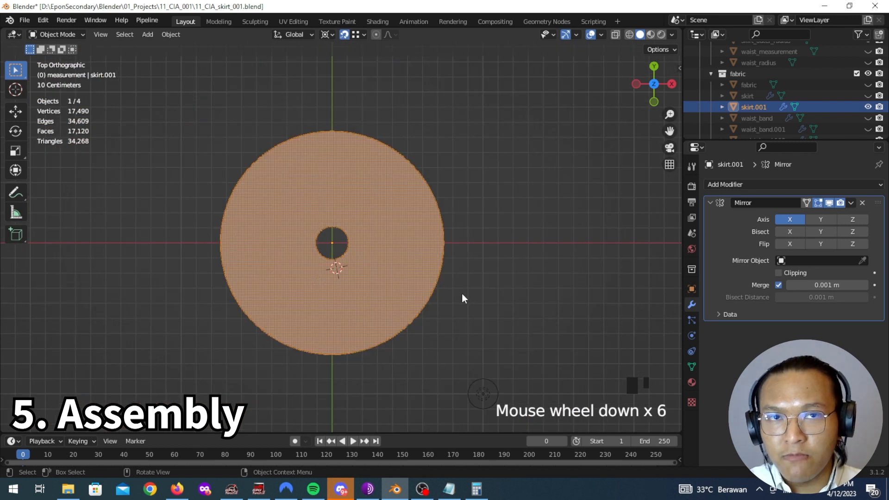
scroll(460, 293, "up", 3)
key("g")
key("x")
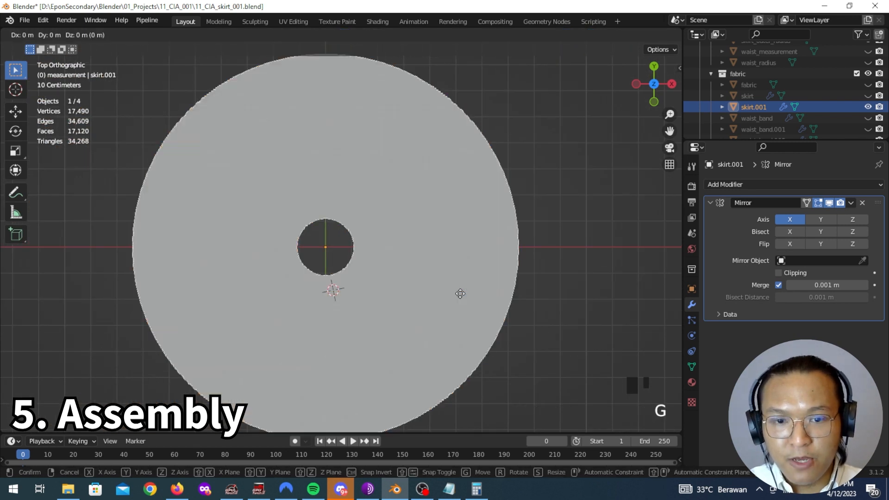
key("Escape")
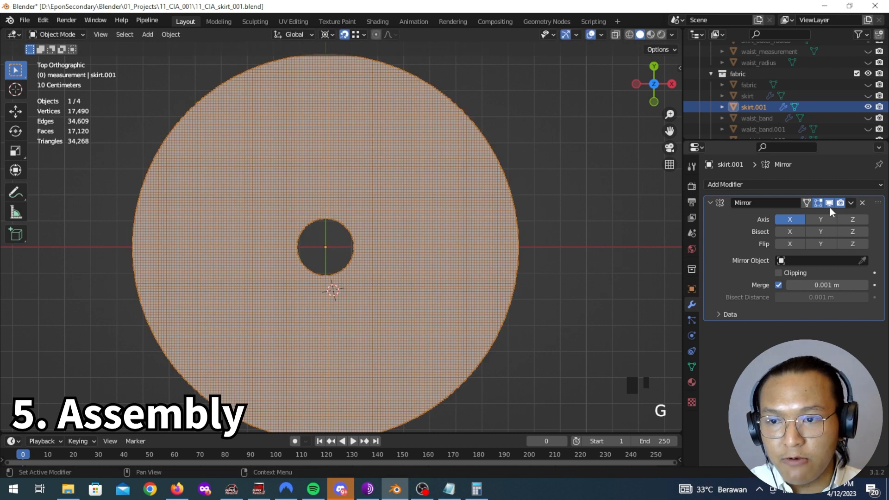
Step: Select the whole half skirt mesh in Edit Mode and move it 0.01 m along X to open a gap between the mirrored halves
key("Tab")
key("a")
key("g")
key("x")
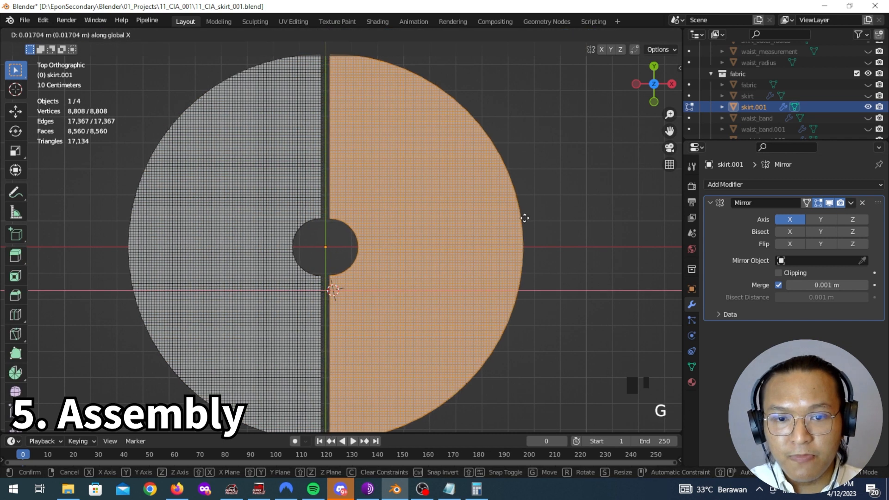
key("g")
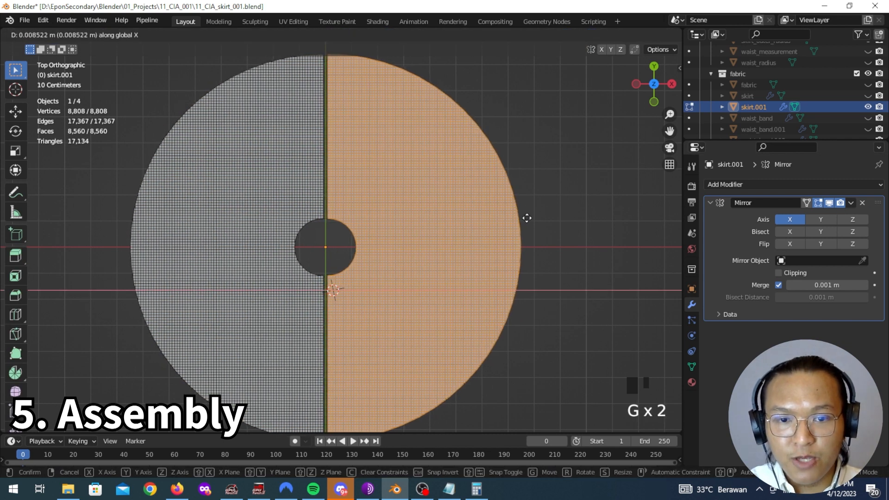
left_click(528, 218)
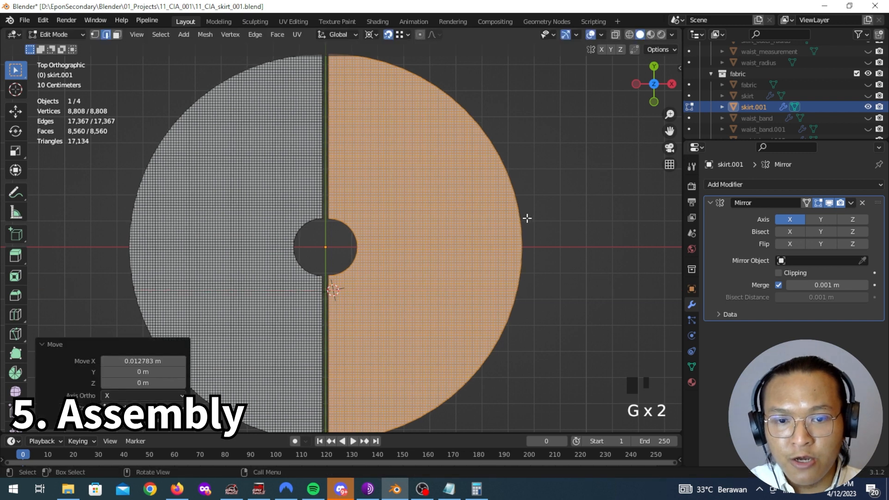
key("Return")
scroll(332, 277, "up", 6)
middle_click_drag(332, 254, 405, 295, "shift")
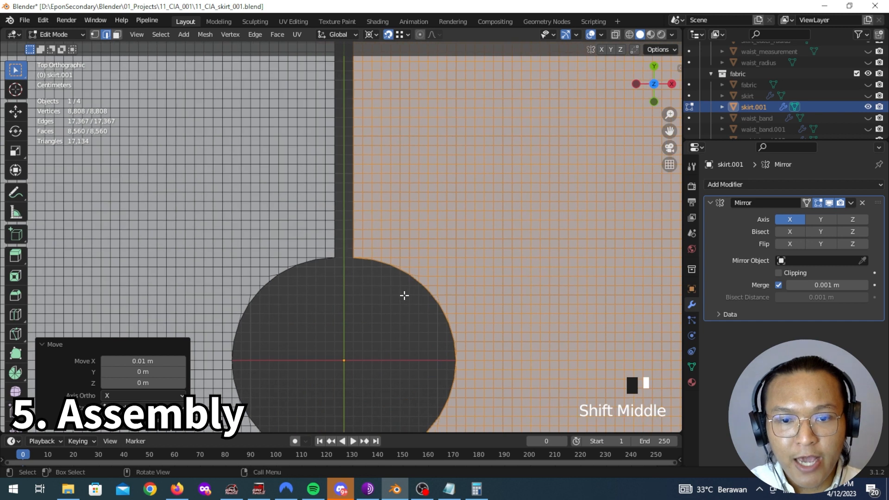
scroll(404, 295, "down", 6)
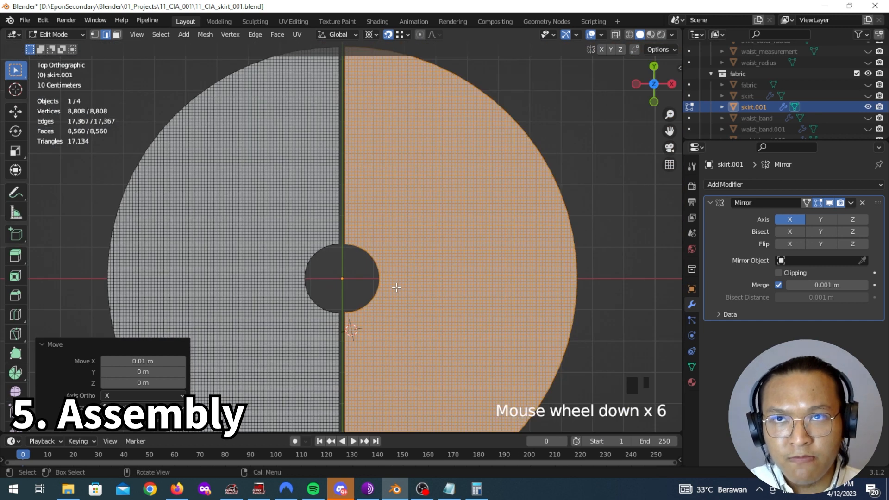
scroll(396, 288, "down", 6)
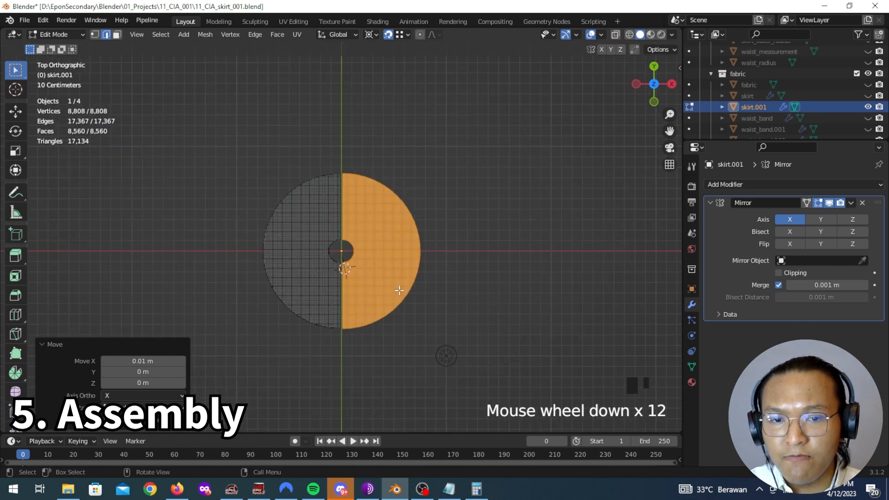
key("Tab")
Step: Show the model collection and view the body with the skirt copy in the right orthographic view
scroll(840, 88, "up", 6)
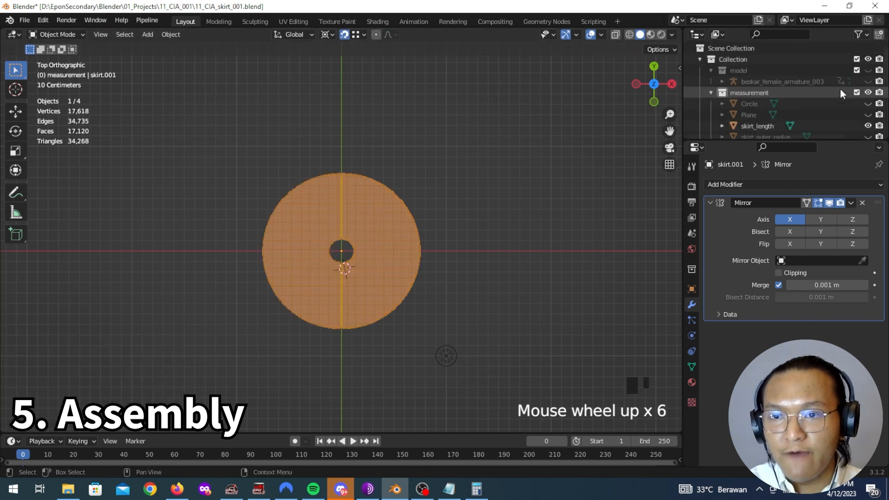
left_click(868, 70)
scroll(448, 227, "up", 3)
middle_click_drag(448, 227, 249, 368)
scroll(426, 243, "down", 5)
scroll(327, 331, "up", 4)
scroll(393, 351, "down", 5)
middle_click_drag(393, 350, 392, 316)
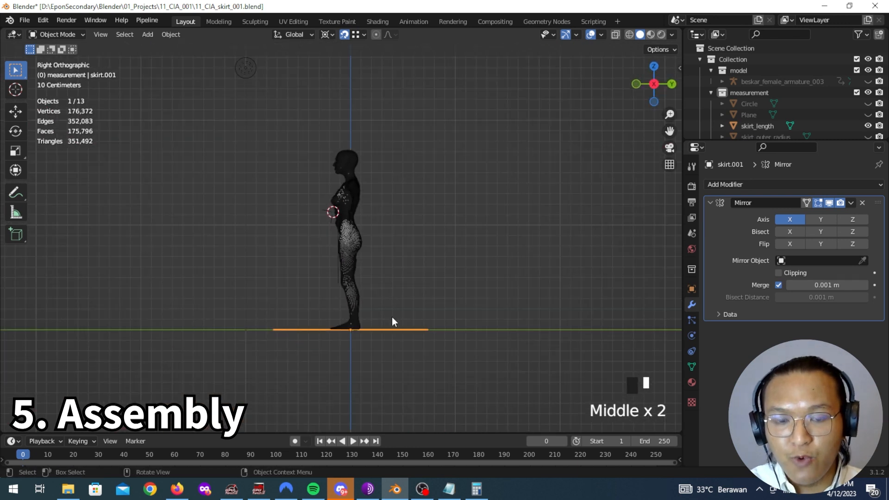
Step: Raise the skirt copy about 1.09 m along Z to the body's waist and inspect its fit
key("g")
key("z")
left_click(406, 204)
scroll(404, 205, "up", 7)
middle_click_drag(394, 223, 346, 329, "shift")
middle_click_drag(354, 326, 458, 323)
scroll(357, 326, "up", 5)
scroll(357, 326, "down", 5)
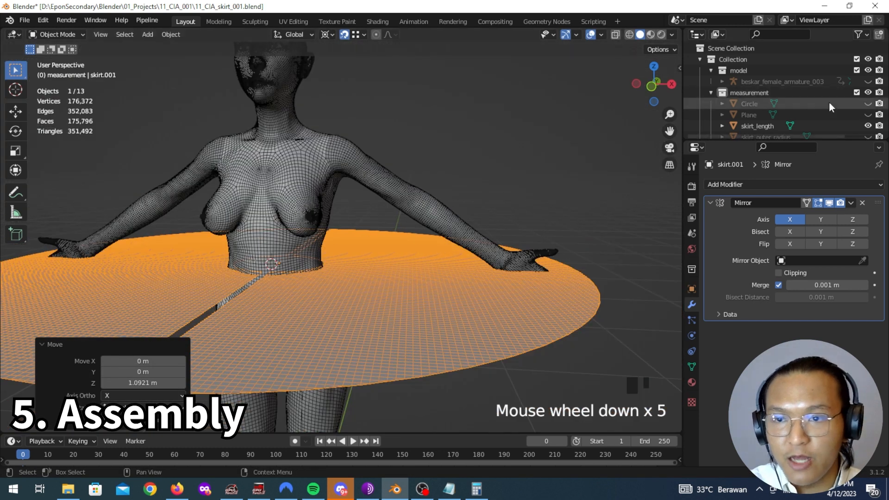
Step: Show the waist_measurement object and snap the 3D cursor to it
scroll(842, 108, "down", 2)
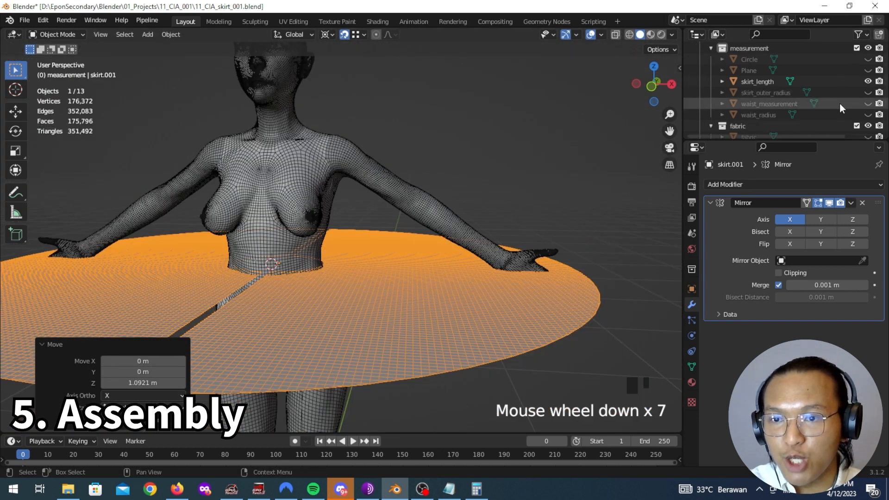
left_click(869, 104)
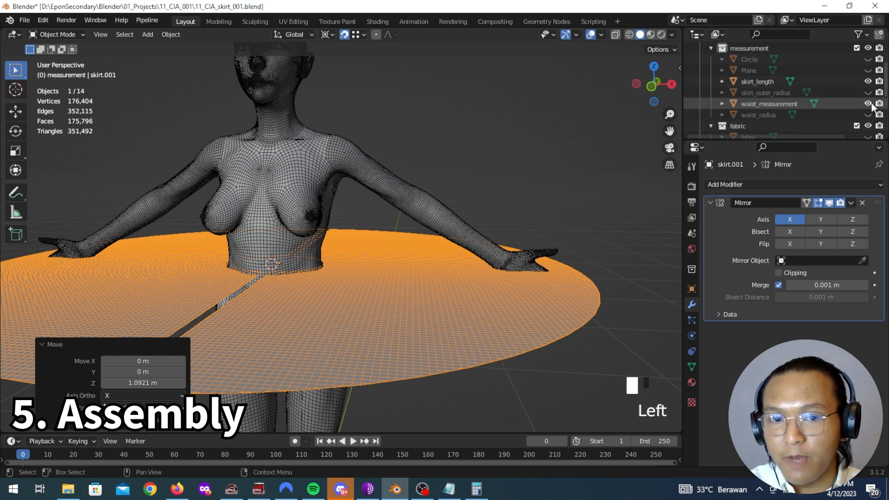
middle_click_drag(393, 218, 374, 240, "shift")
left_click(782, 106)
middle_click_drag(343, 208, 290, 154)
key("shift+s")
left_click(299, 223)
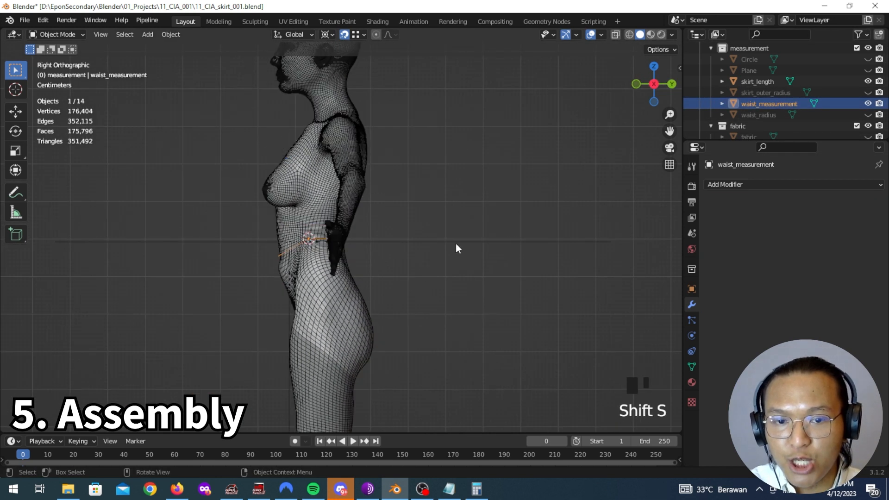
Step: Snap the skirt copy to the 3D cursor at the waist
left_click(455, 243)
key("shift+s")
left_click(461, 197)
Step: Turn off snapping and move the half skirt mesh about 0.012 m further along X to widen the gap between the halves
middle_click_drag(463, 177, 437, 240)
scroll(417, 250, "up", 4)
scroll(303, 263, "down", 3)
key("Tab")
scroll(431, 244, "up", 1)
key("g")
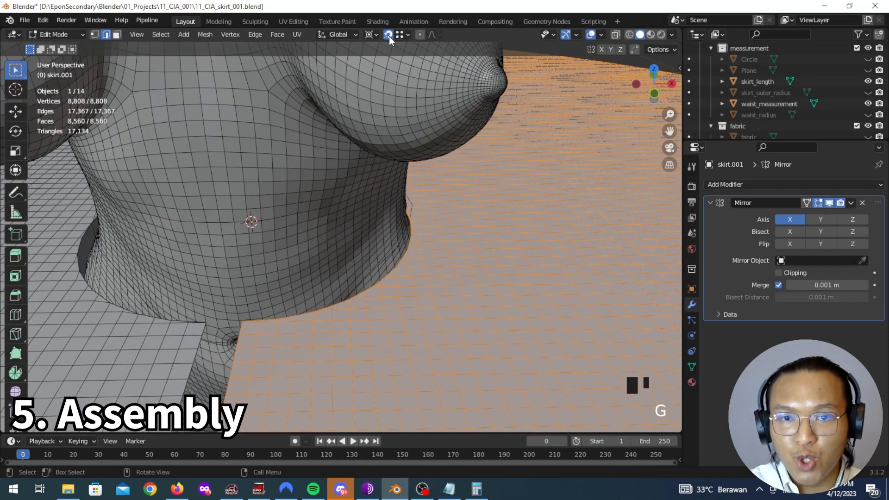
key("g")
left_click(481, 210)
middle_click_drag(482, 210, 243, 216)
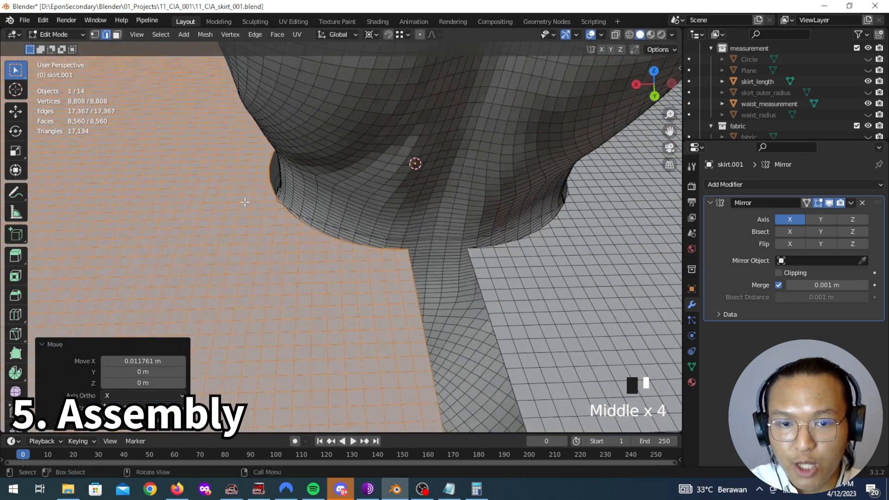
Step: Try offsets of 0.1 m and 5 cm along X for the half skirt mesh's move
middle_click_drag(302, 230, 238, 272)
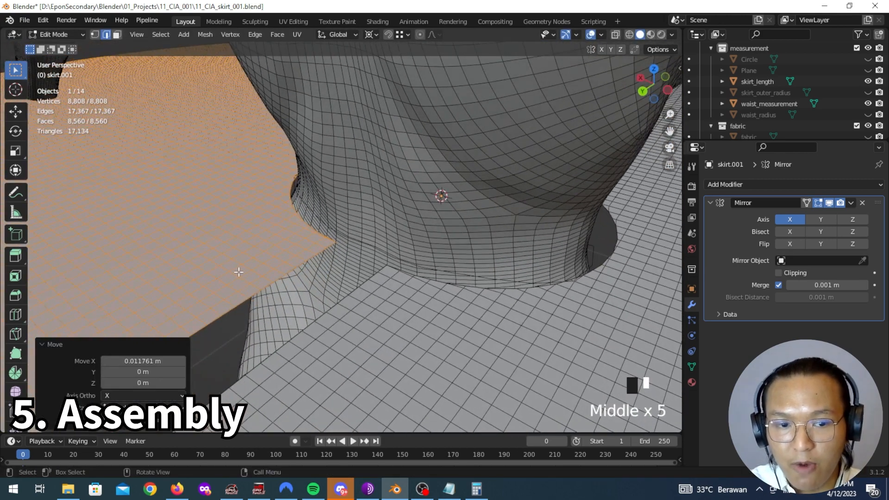
left_click(157, 360)
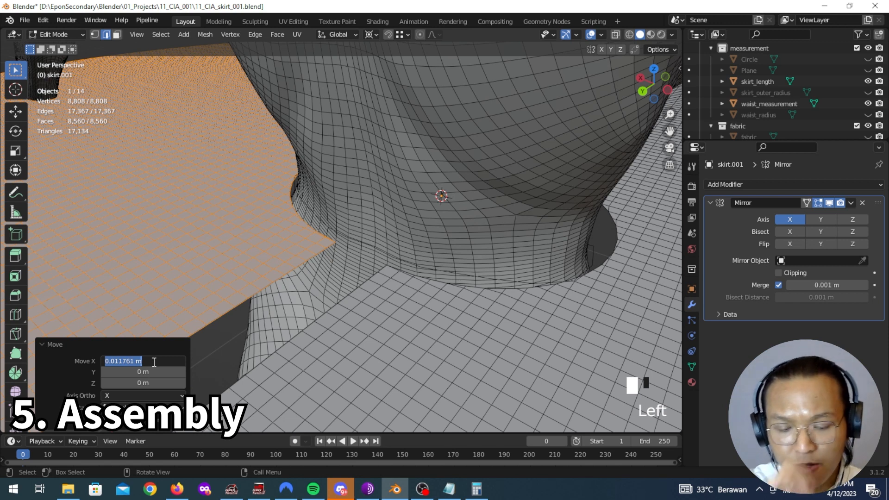
key("Return")
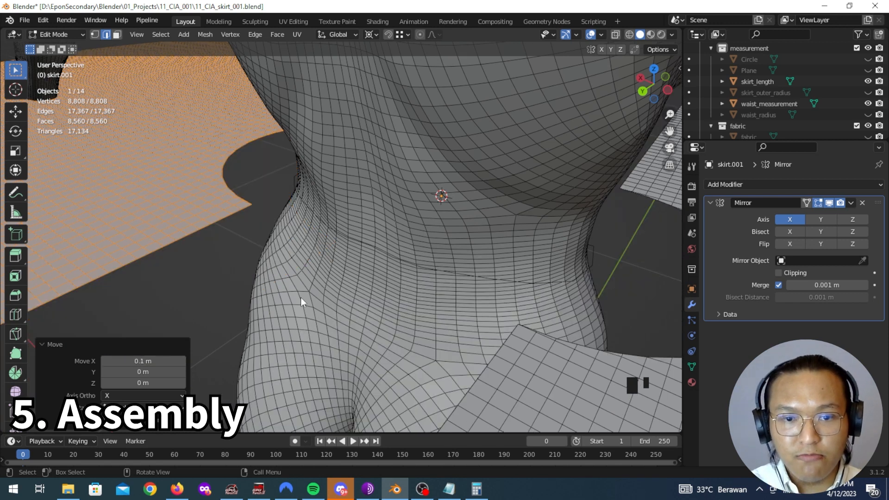
middle_click_drag(301, 302, 388, 304)
left_click(162, 361)
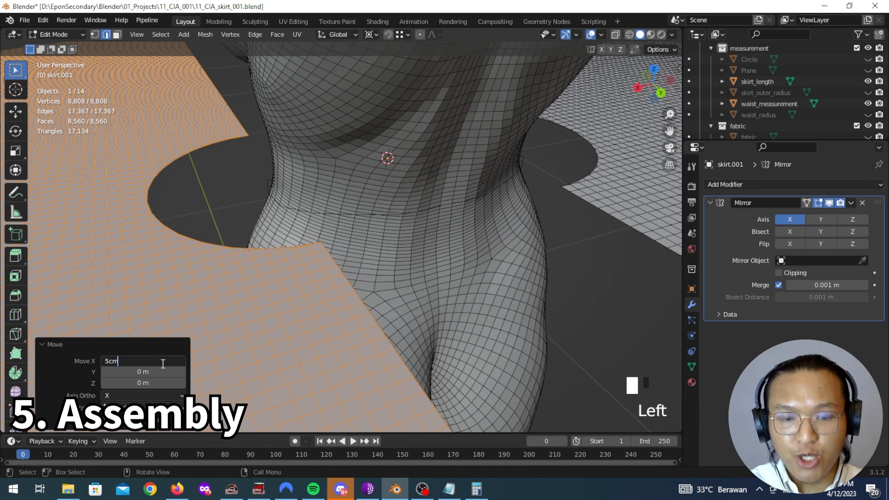
key("Return")
Step: Set the half skirt mesh's X move to 2 cm and check the gap around the waist
middle_click_drag(318, 275, 176, 329)
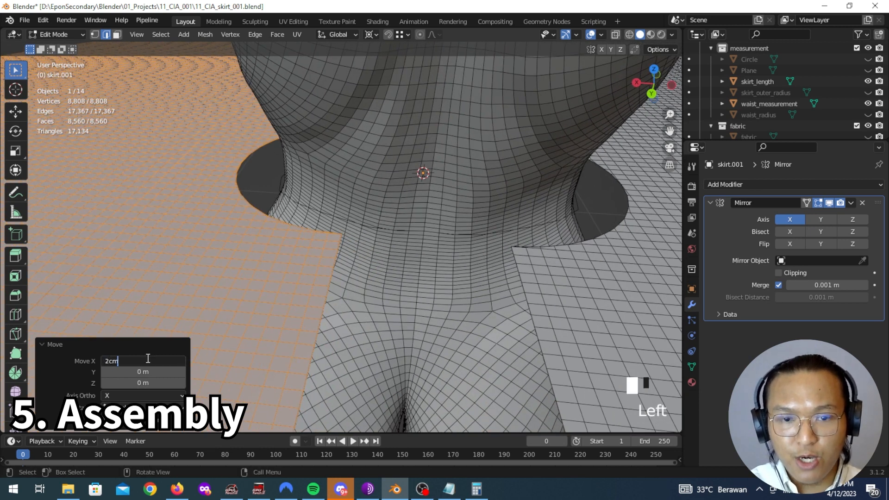
key("Return")
middle_click_drag(360, 240, 378, 253)
middle_click_drag(490, 240, 433, 242)
scroll(435, 254, "down", 3)
Step: Move the whole skirt copy about 0.008 m along Y to center its opening around the waist
key("Tab")
scroll(413, 225, "up", 3)
key("g")
key("y")
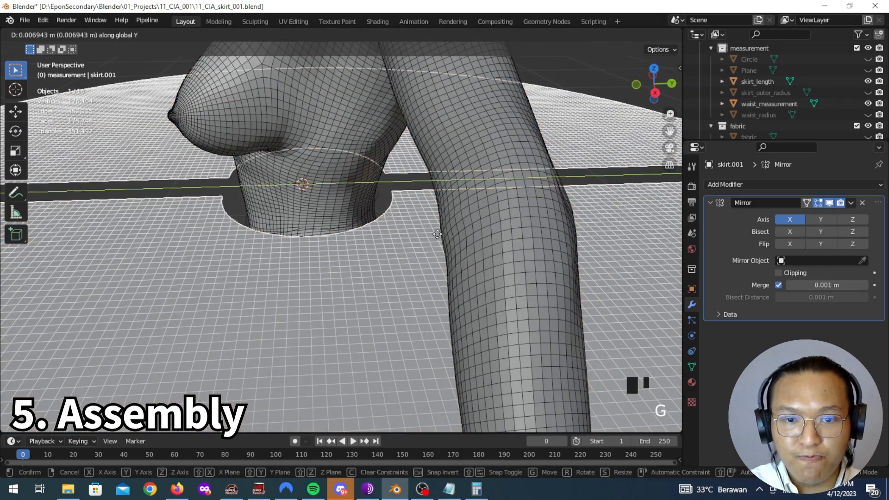
left_click(433, 233)
middle_click_drag(434, 233, 424, 257)
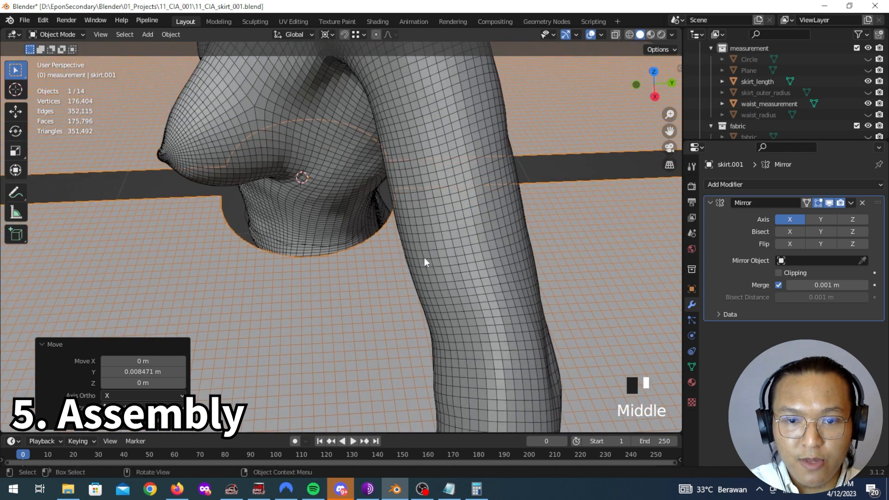
middle_click_drag(286, 278, 412, 234)
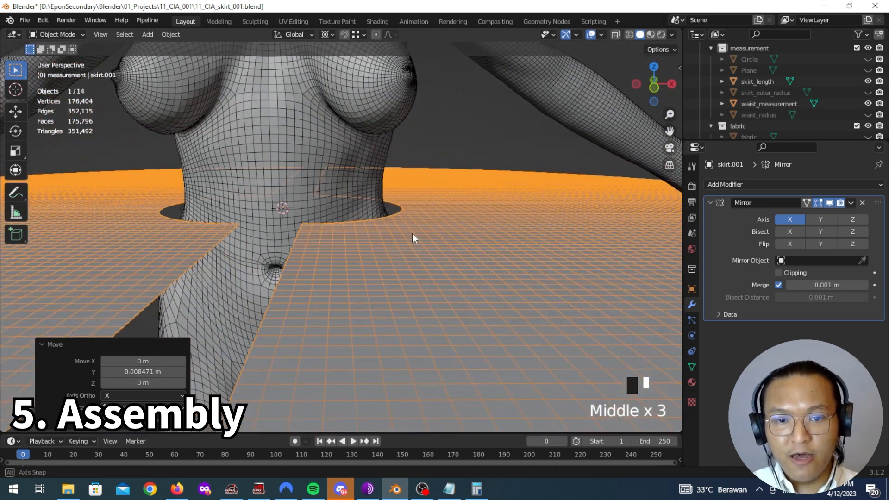
Step: Lower the skirt copy along Z to the hips with an offset of -0.1 m
scroll(412, 235, "down", 5)
middle_click_drag(396, 271, 457, 268)
scroll(404, 240, "up", 4)
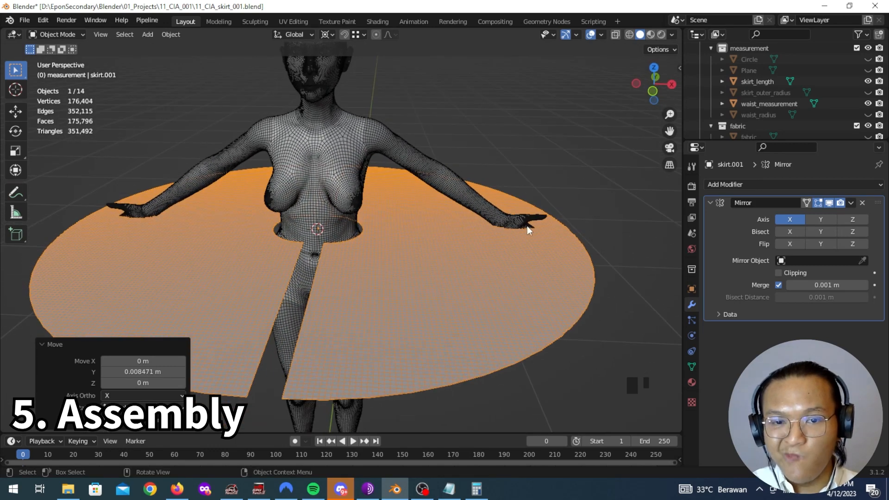
middle_click_drag(488, 263, 495, 244)
scroll(534, 253, "up", 5)
scroll(541, 246, "down", 5)
middle_click_drag(551, 238, 460, 232)
key("g")
key("z")
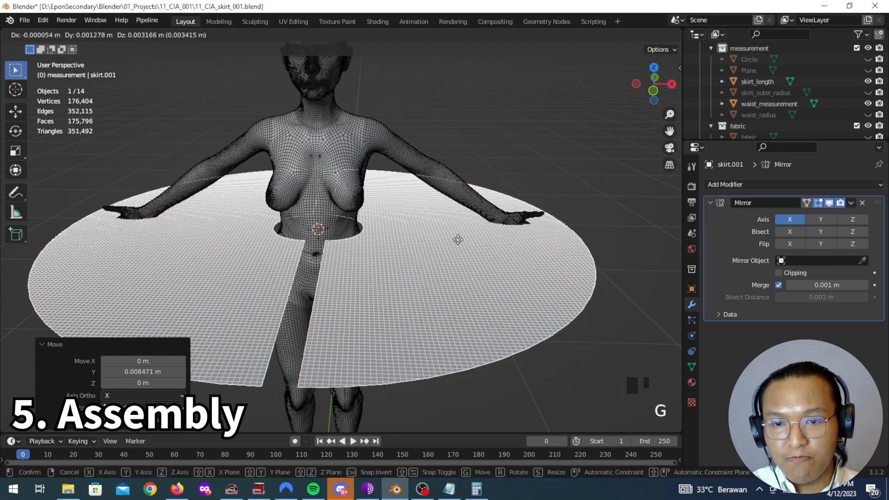
left_click(460, 273)
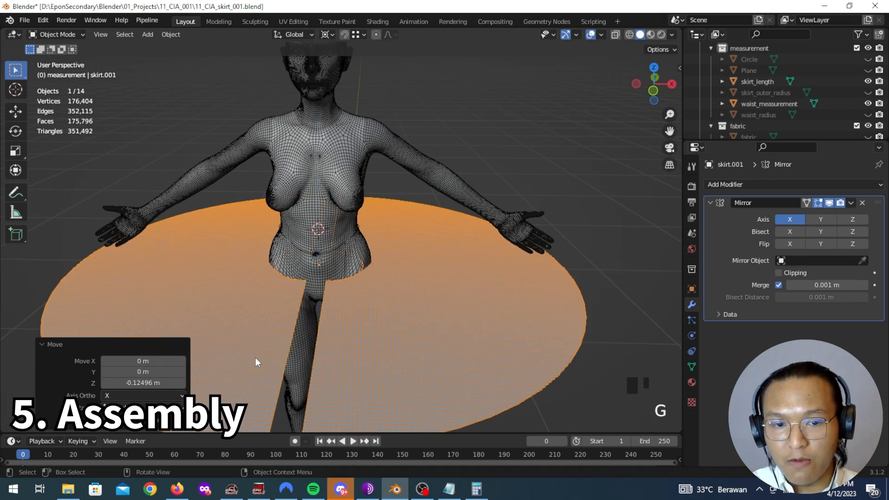
middle_click_drag(375, 303, 343, 270)
left_click(142, 383)
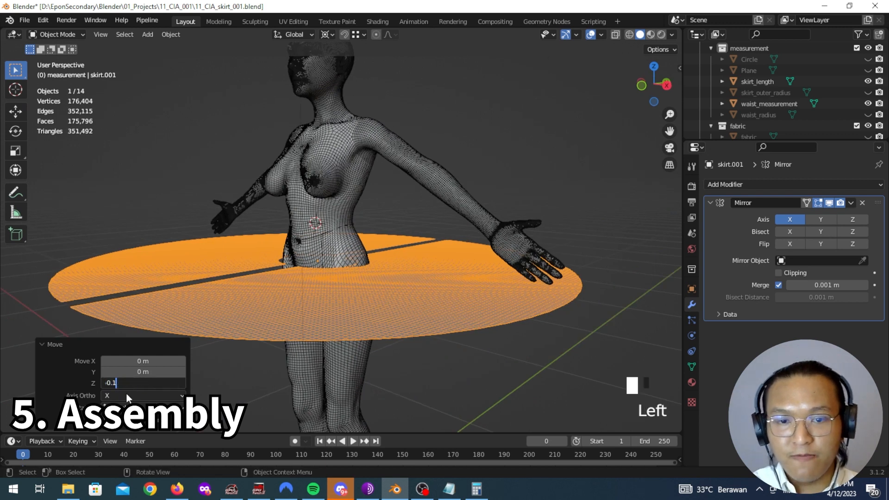
key("Return")
Step: Move the half skirt mesh 5 cm along X in Edit Mode to widen the opening around the hips
middle_click_drag(324, 305, 437, 295)
scroll(418, 315, "up", 4)
key("Tab")
key("g")
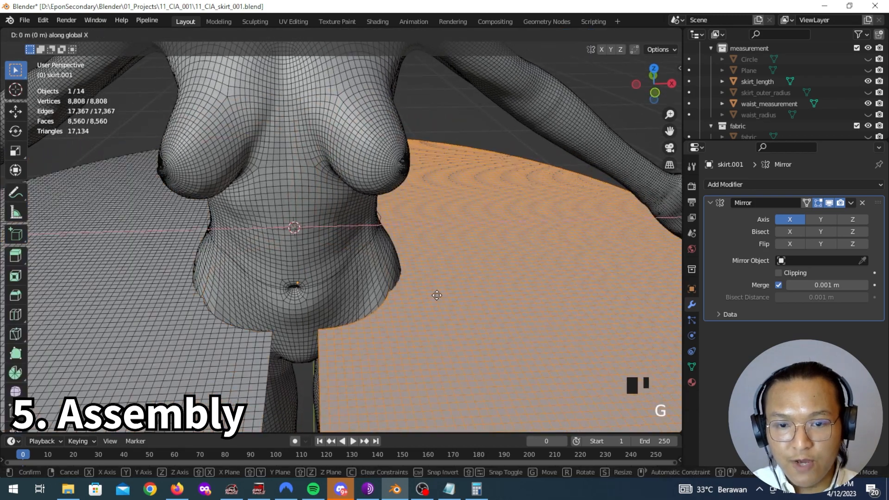
left_click(463, 288)
middle_click_drag(461, 288, 393, 299)
left_click(168, 360)
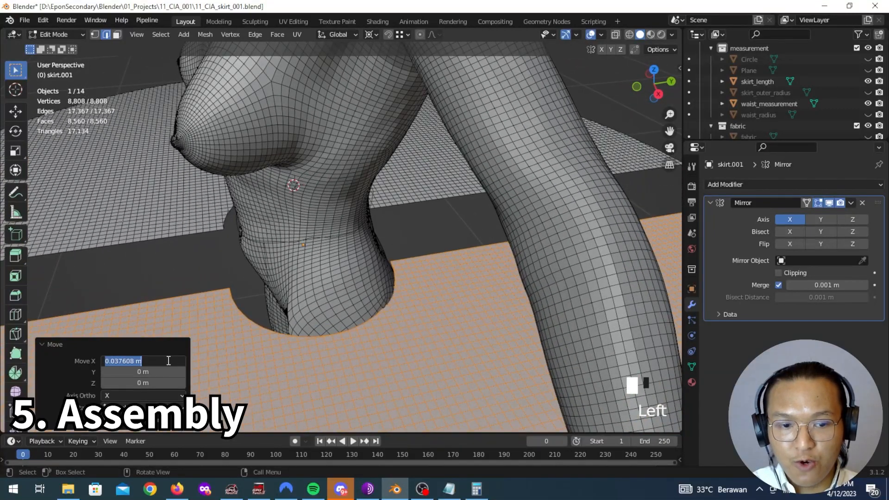
type("5")
key("Return")
Step: Move the whole skirt copy about 0.022 m along Y in Object Mode to center it on the hips
middle_click_drag(287, 278, 336, 288)
key("Tab")
key("g")
key("y")
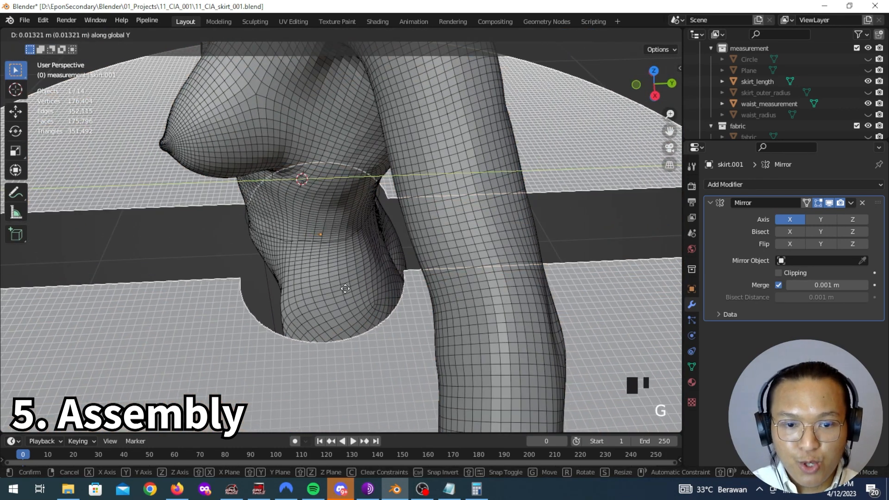
left_click(346, 298)
scroll(345, 298, "down", 2)
middle_click_drag(345, 298, 474, 257)
scroll(459, 261, "down", 3)
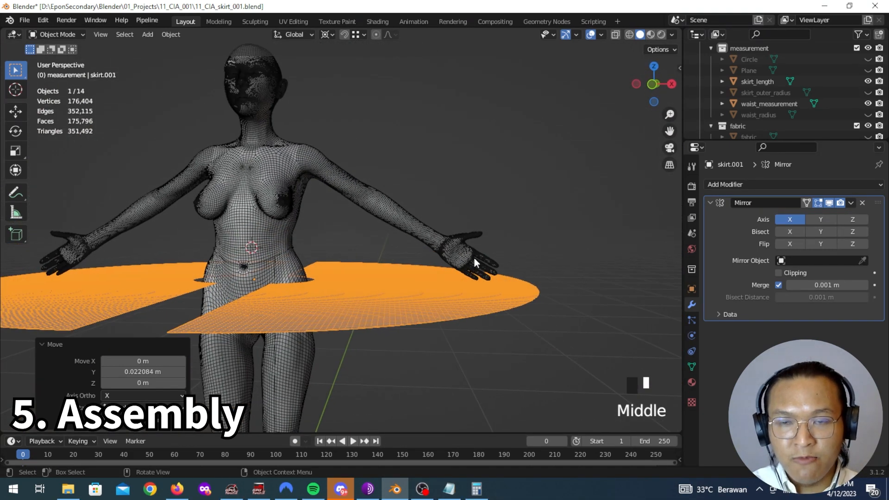
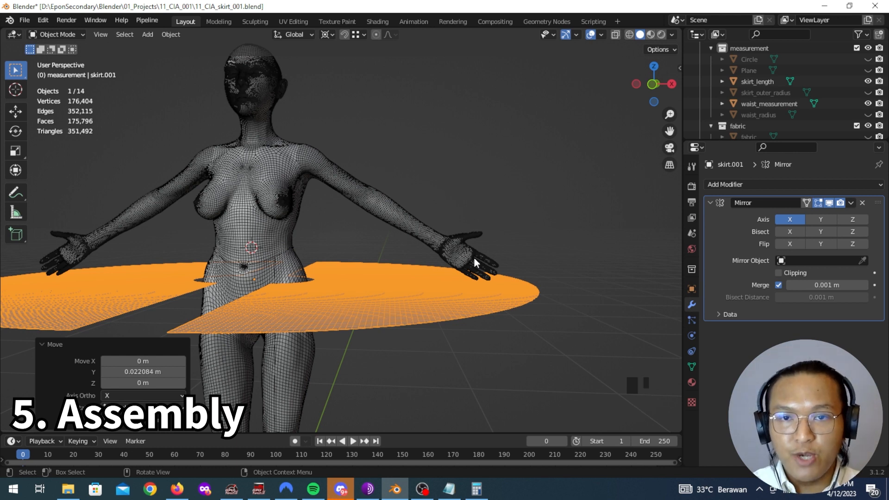
Step: Preview the waist_band and waist_band.001 objects in turn, and leave only waist_band.002 shown of the three
middle_click_drag(359, 292, 563, 270, "shift")
scroll(392, 295, "up", 6)
scroll(375, 288, "down", 6)
scroll(503, 297, "up", 3)
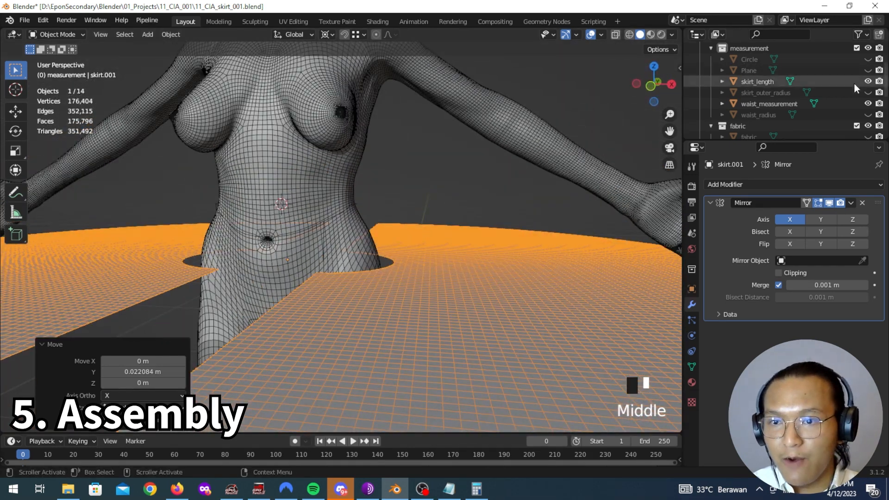
scroll(848, 110, "down", 3)
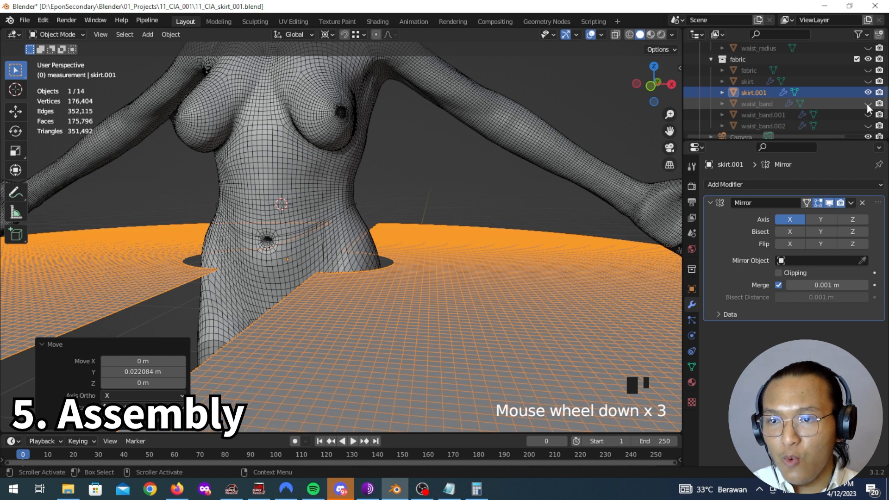
left_click(868, 103)
scroll(409, 187, "down", 2)
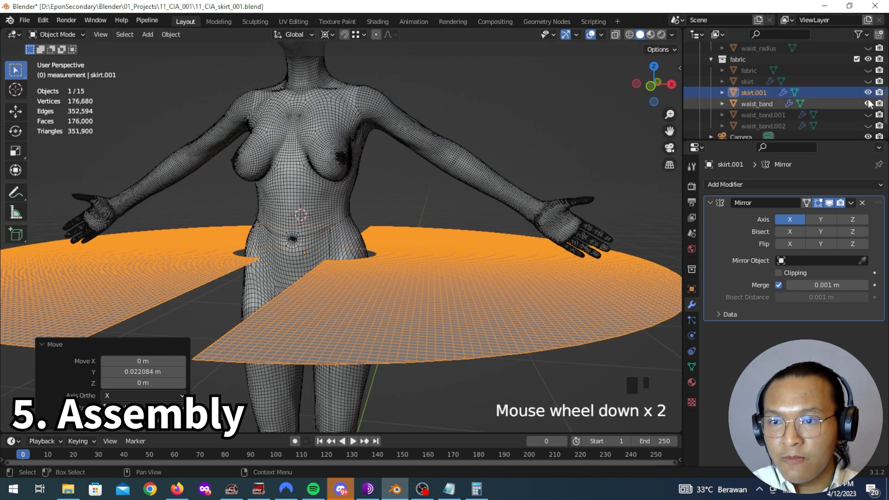
left_click(867, 104)
left_click(867, 114)
left_click(867, 115)
left_click(867, 125)
middle_click_drag(354, 208, 408, 275)
scroll(407, 275, "down", 3)
middle_click_drag(347, 277, 468, 250)
scroll(332, 278, "up", 4)
key("Tab")
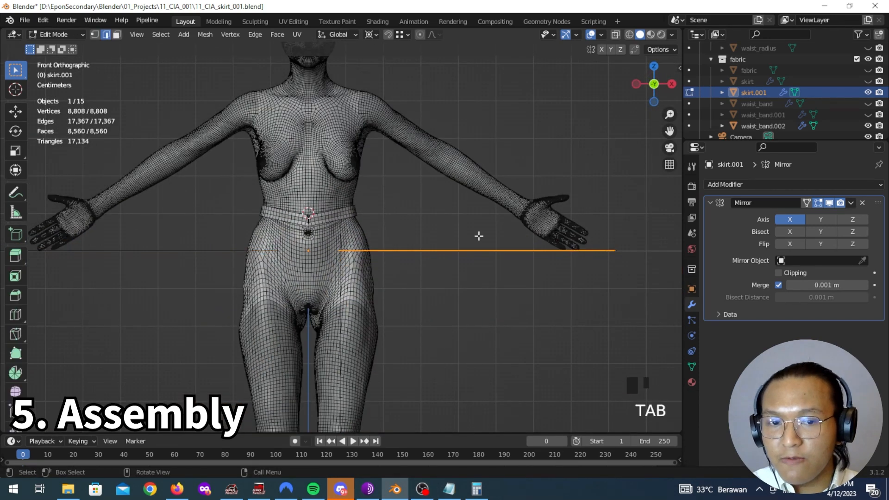
key("r")
right_click(501, 294)
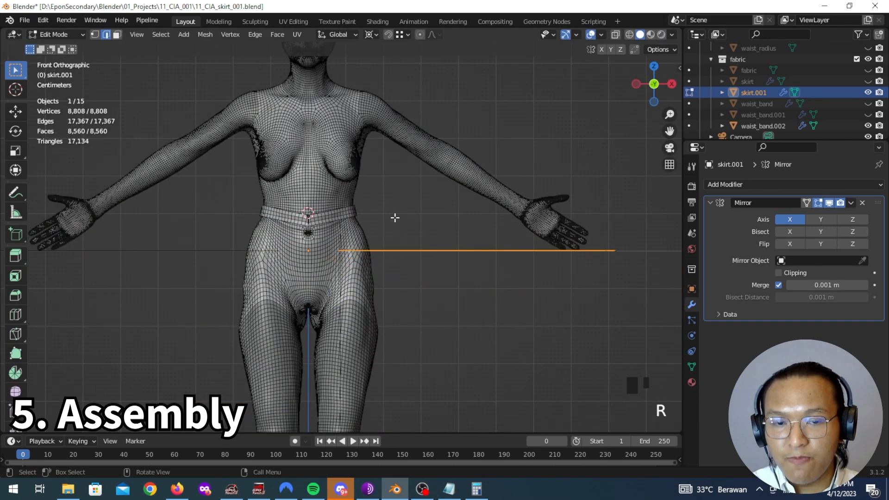
key("Tab")
Step: Snap the skirt copy to the 3D cursor at the waist
middle_click_drag(433, 226, 432, 252)
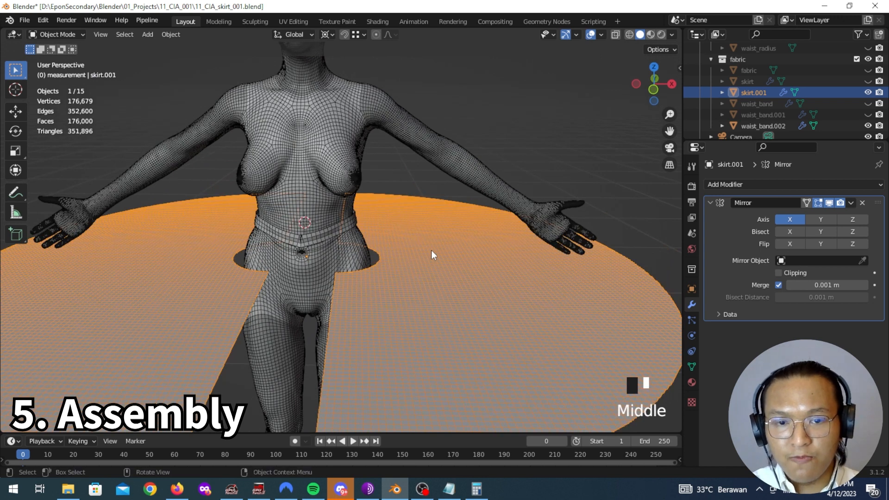
scroll(432, 252, "down", 2)
key("shift+s")
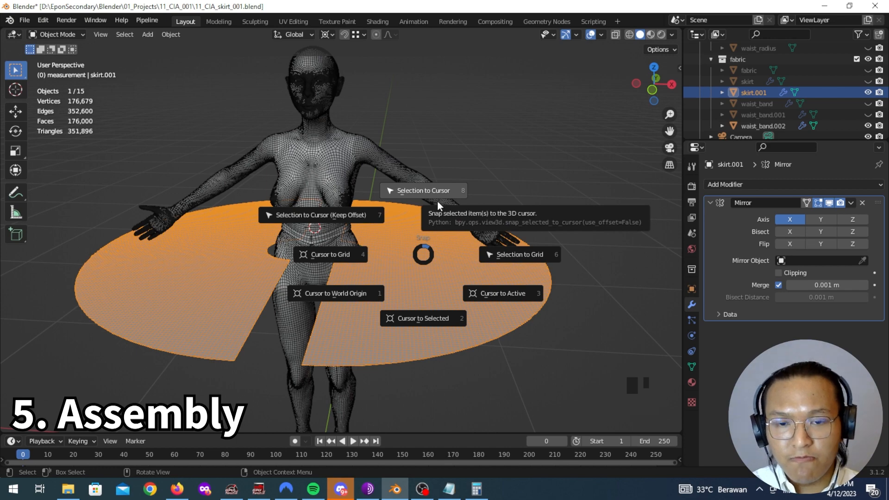
left_click(437, 201)
scroll(421, 221, "up", 5)
mouse_move(418, 224)
middle_mouse_down()
mouse_move(442, 224)
mouse_move(321, 248)
mouse_move(427, 211)
middle_mouse_up()
Step: Try tilting the half skirt mesh downward by rotating it in the front view, and undo the rotation
key("KP_1")
scroll(492, 202, "down", 4)
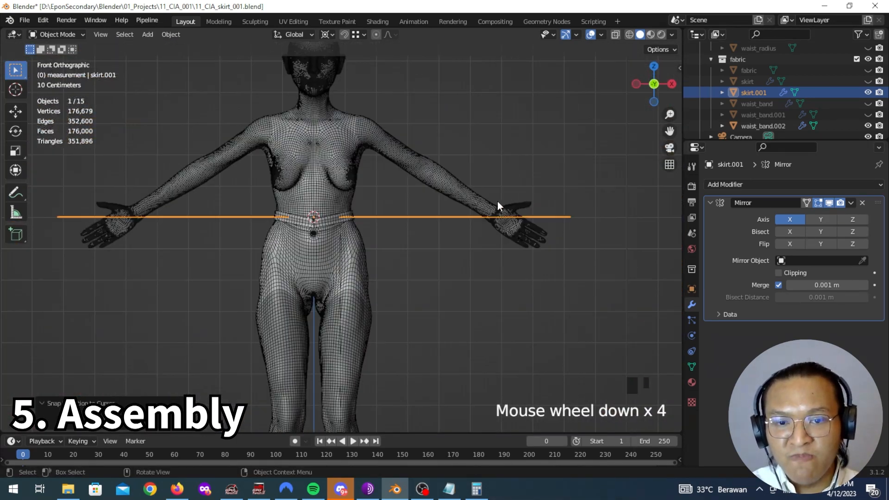
key("Tab")
key("r")
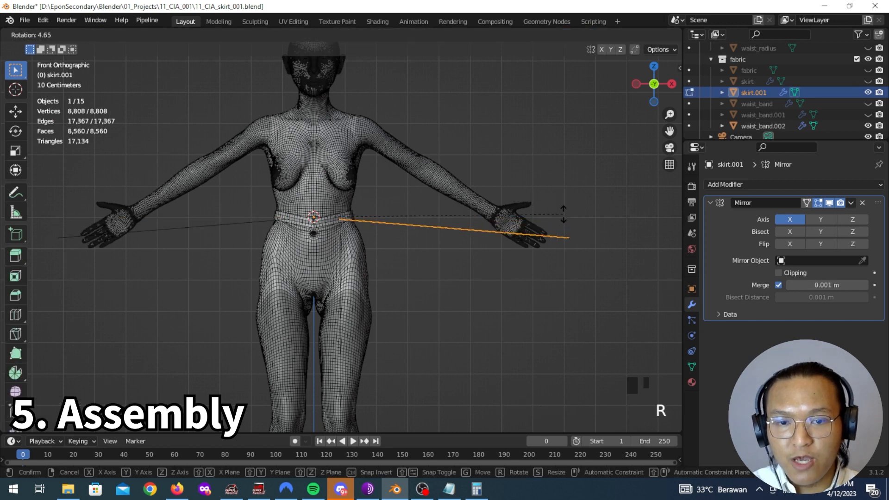
left_click(496, 311)
middle_click_drag(496, 310, 556, 238)
key("ctrl+z")
Step: Rotate the half skirt mesh 10° downward in the front view
key("KP_1")
key("r")
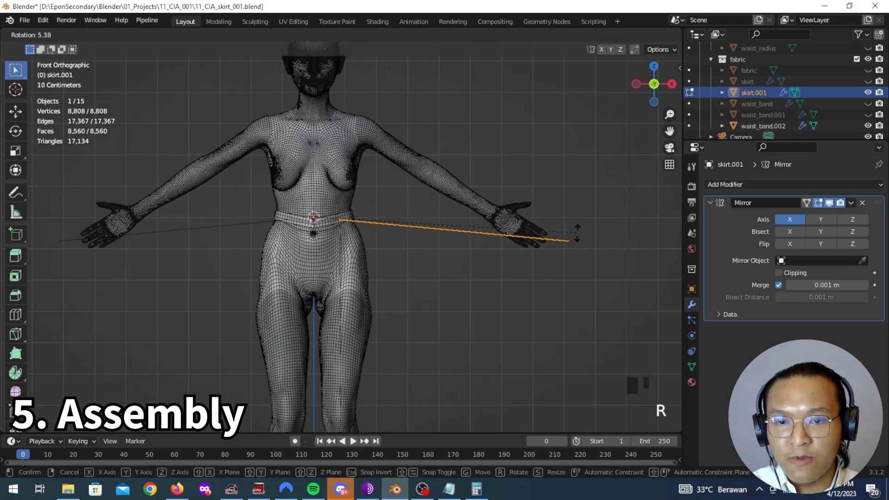
left_click(576, 250)
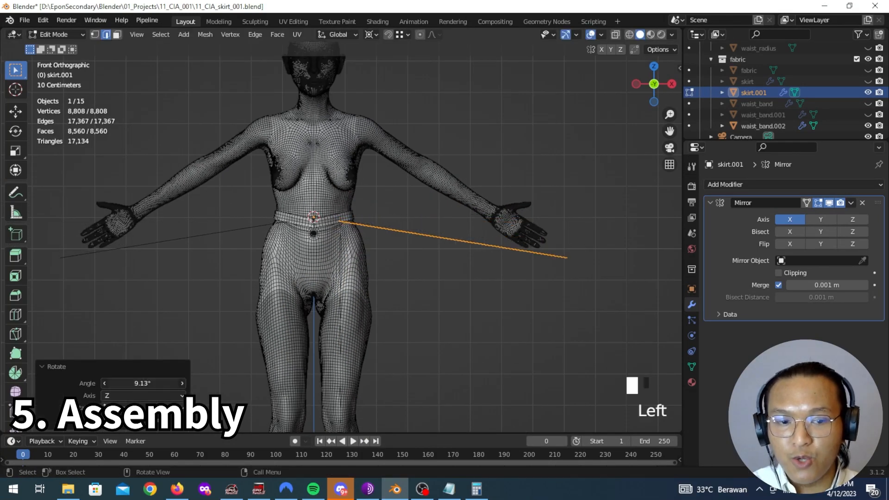
key("Return")
scroll(415, 214, "up", 2)
Step: Inspect the tilted skirt halves around the waistband and undo the rotation
mouse_move(435, 202)
middle_mouse_down()
mouse_move(432, 210)
mouse_move(444, 207)
middle_mouse_up()
scroll(531, 226, "down", 1)
mouse_move(519, 227)
middle_mouse_down()
mouse_move(394, 192)
mouse_move(414, 188)
mouse_move(412, 195)
mouse_move(405, 167)
mouse_move(331, 187)
middle_mouse_up()
scroll(419, 185, "down", 6)
scroll(410, 205, "up", 2)
middle_click_drag(374, 219, 318, 218)
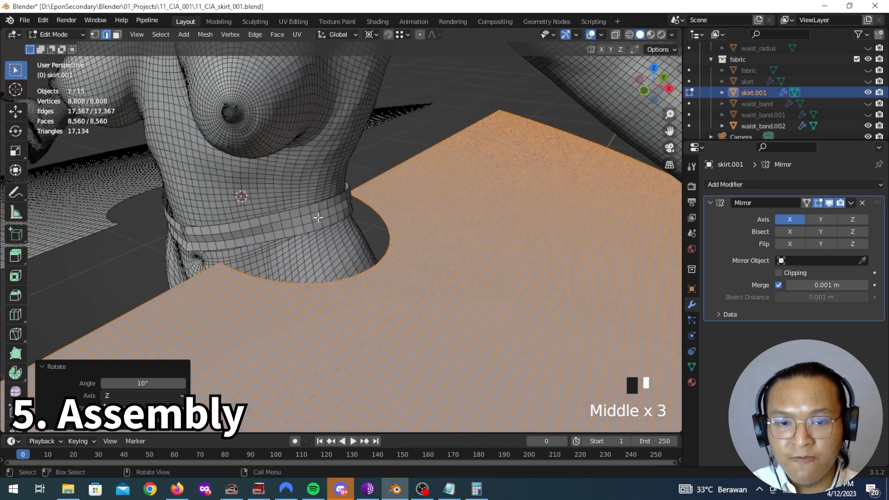
middle_click_drag(267, 236, 359, 205)
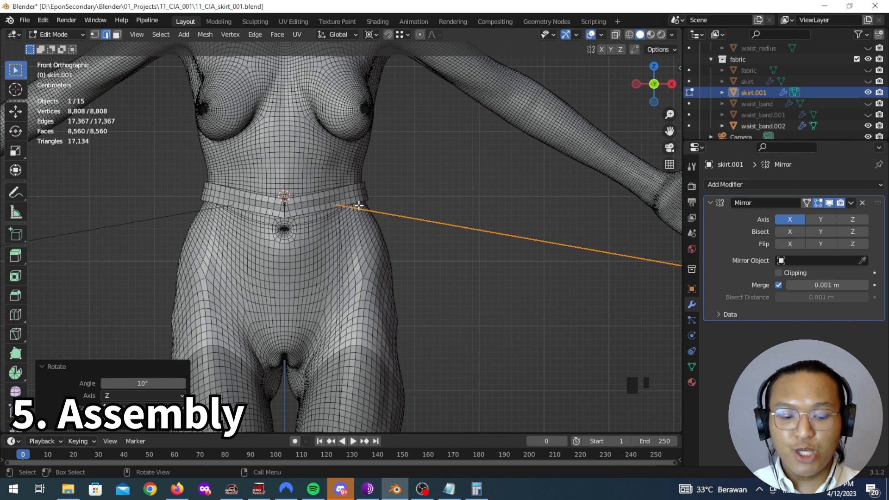
middle_click_drag(368, 200, 385, 227)
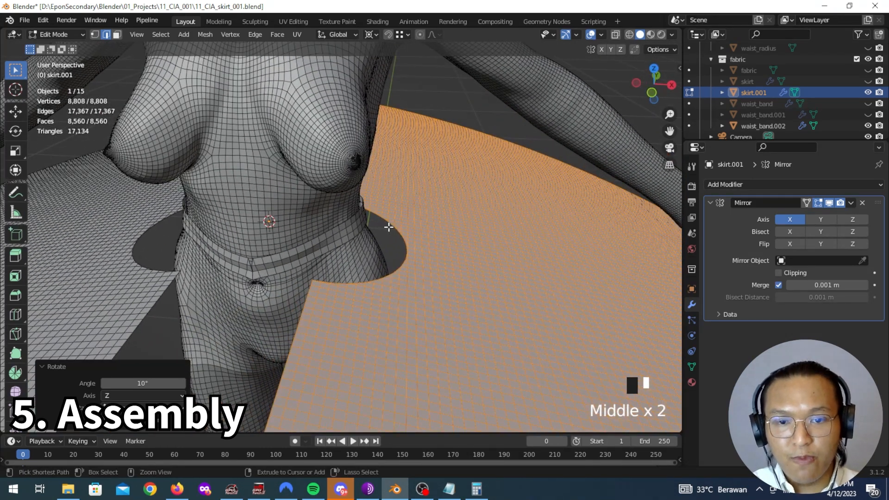
key("ctrl+z")
Step: Move the half skirt mesh -0.04 m along X to bring the halves closer around the waistband
key("g")
key("x")
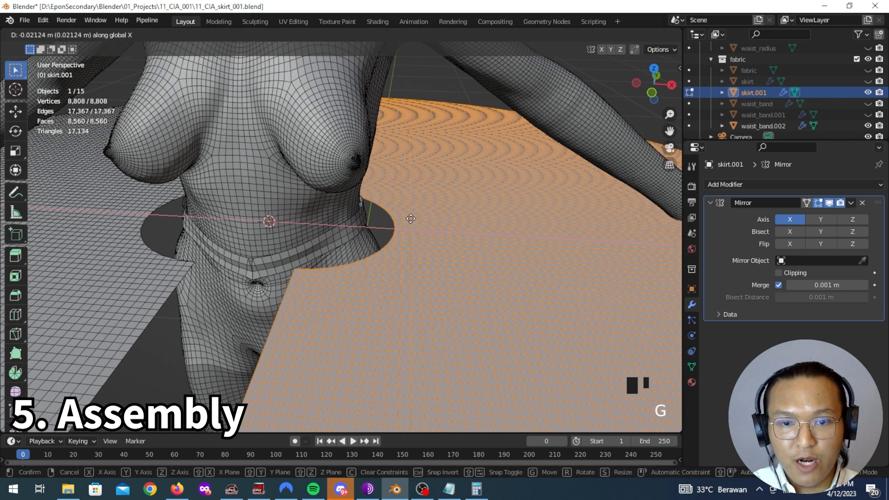
left_click(400, 220)
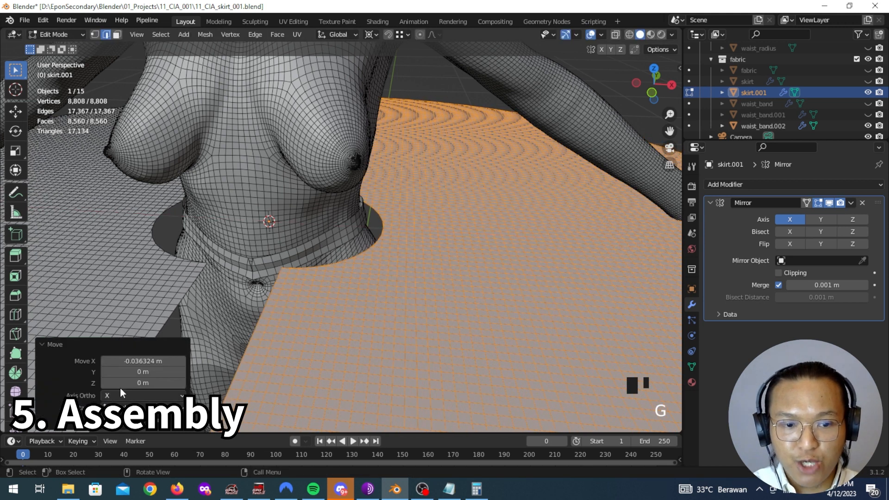
left_click(139, 360)
type("-0.04")
key("Return")
Step: Move the whole skirt object 1 cm along the global Y axis in Object Mode
middle_click_drag(407, 259, 360, 243)
key("Tab")
key("g")
key("y")
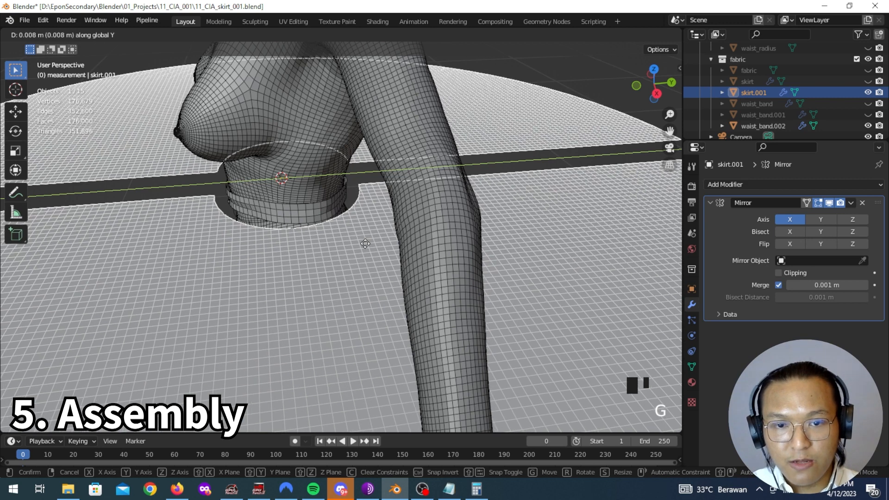
left_click(365, 243)
middle_click_drag(365, 244, 326, 269)
middle_click_drag(326, 268, 203, 373)
left_click(177, 370)
type("1")
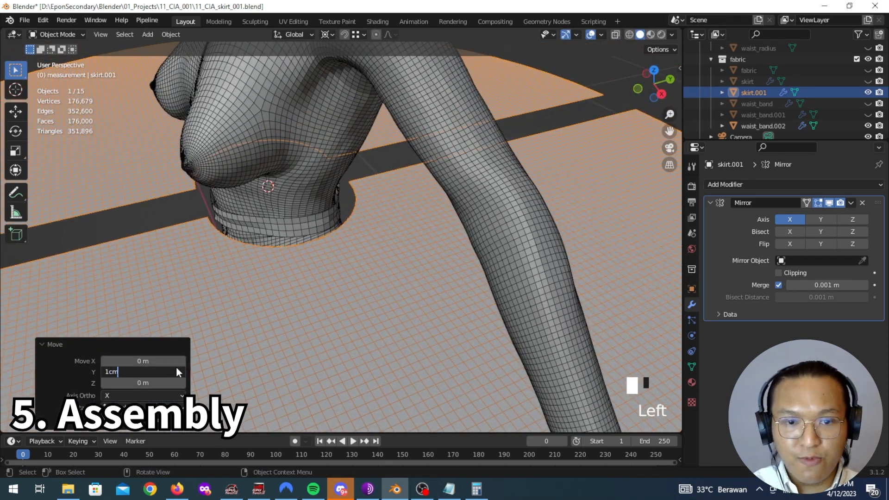
type("cm")
key("Return")
Step: Set the skirt object's Y location to exactly -0.055 m
left_click(691, 288)
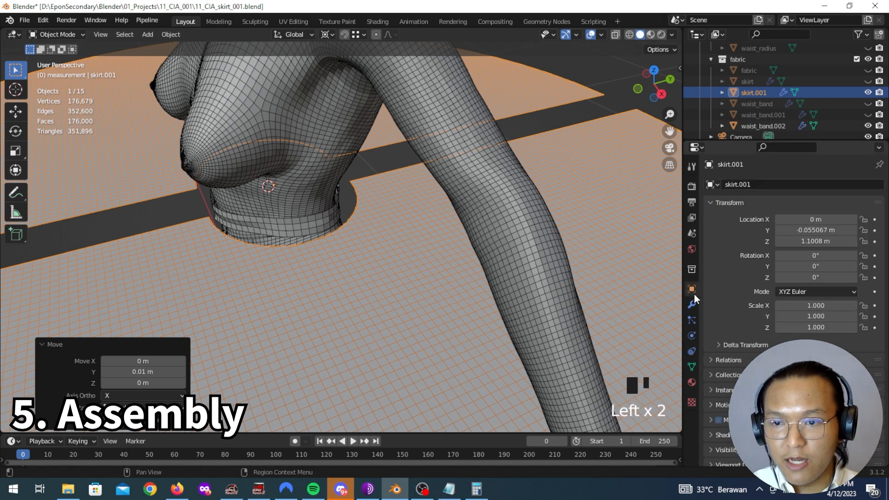
left_click(822, 231)
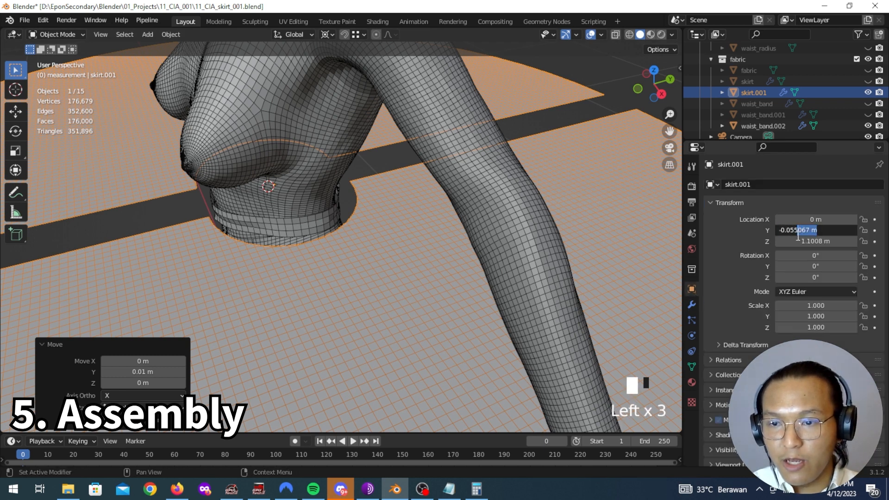
key("Return")
Step: Snap the 3D cursor to the selected skirt object
middle_click_drag(408, 208, 407, 230)
key("shift+s")
left_click(400, 294)
middle_click_drag(399, 292, 487, 231)
Step: Rotate the half skirt mesh 10° downward around the 3D cursor in the front view
key("Tab")
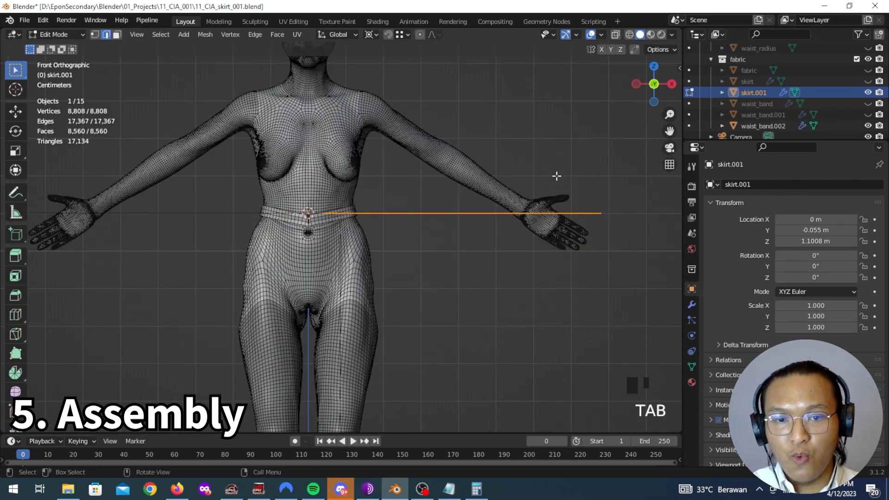
key("r")
left_click(569, 219)
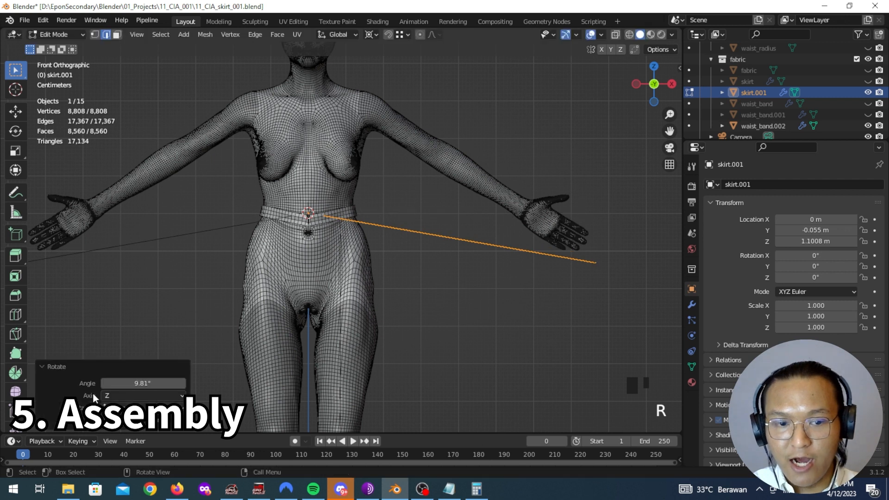
left_click(161, 385)
type("10")
key("Return")
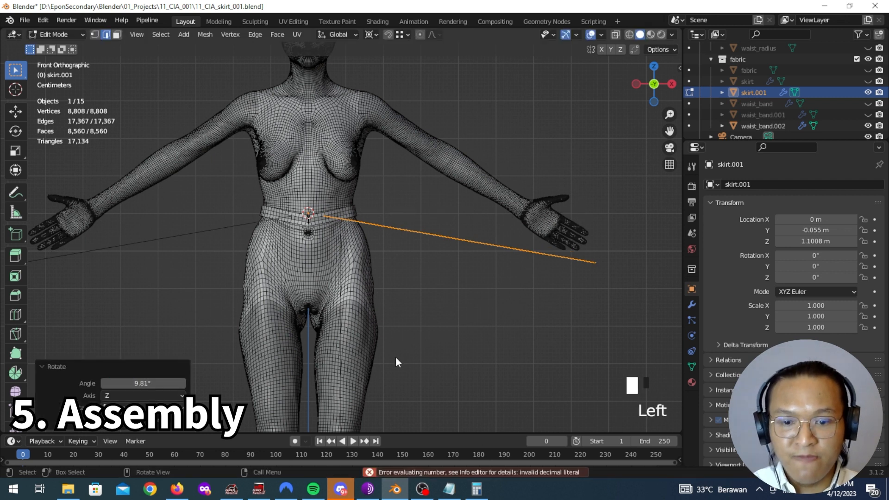
left_click(167, 382)
type("10")
key("Return")
Step: Examine the fit of both tilted skirt halves around the waist from the front and back
middle_click_drag(473, 254, 376, 255)
scroll(276, 292, "down", 8)
key("Tab")
scroll(375, 255, "up", 6)
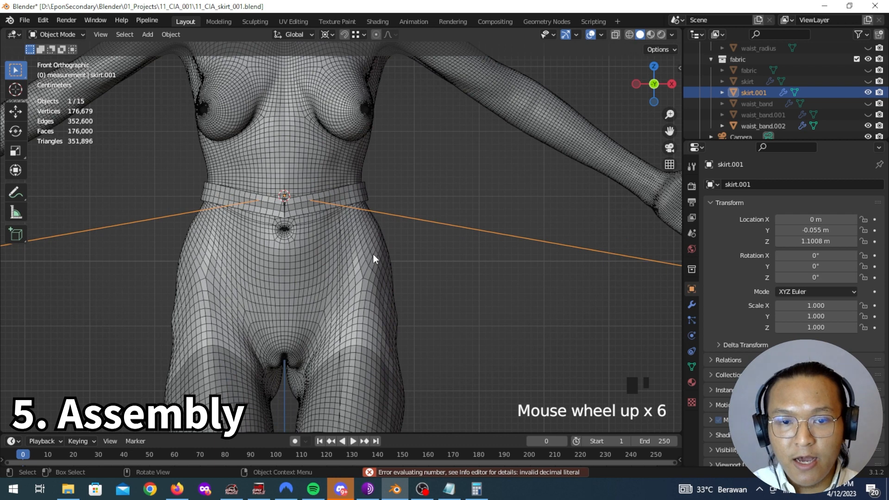
scroll(378, 258, "down", 2)
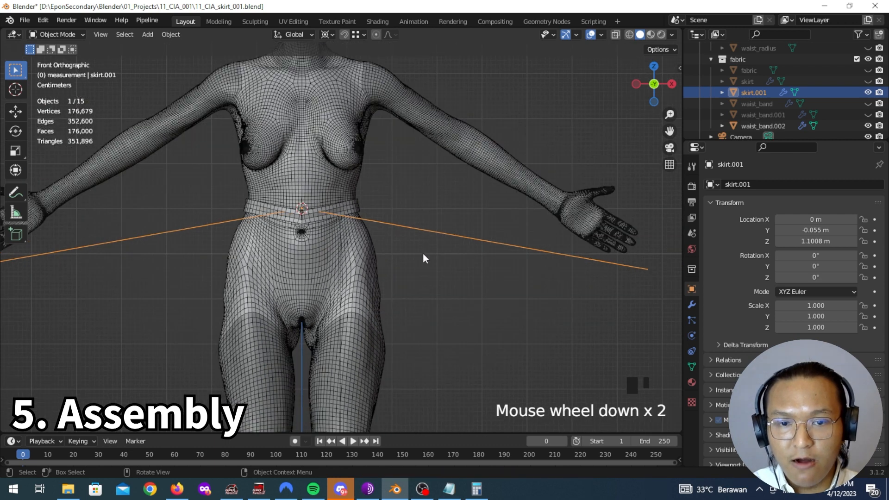
middle_click_drag(428, 257, 532, 260)
scroll(348, 200, "down", 6)
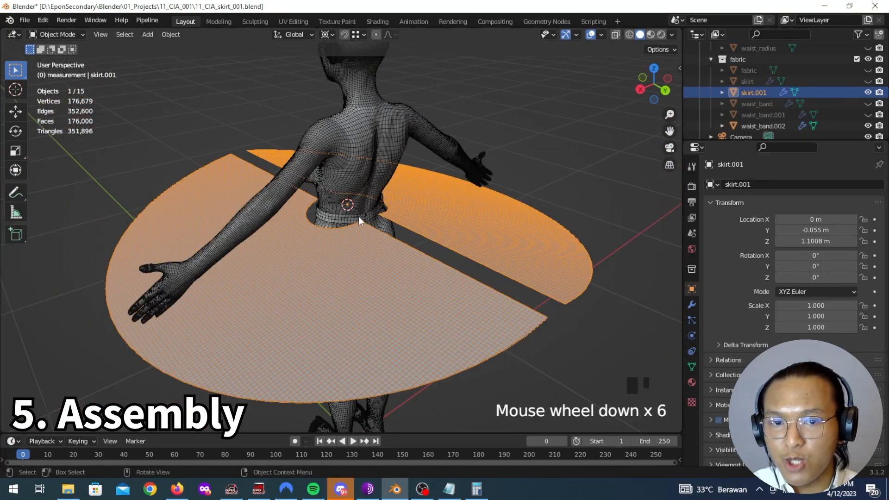
middle_click_drag(393, 231, 478, 238)
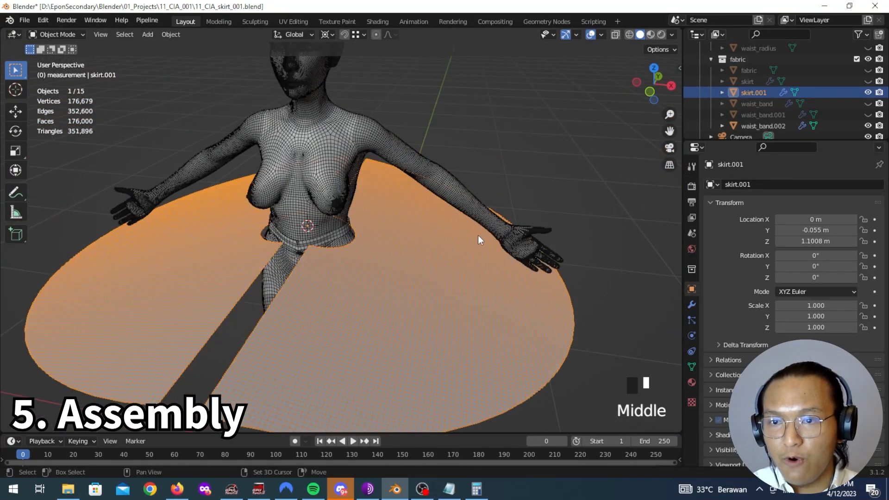
Step: Duplicate the tilted skirt object in place and hide the original
key("shift+d")
left_click(478, 235)
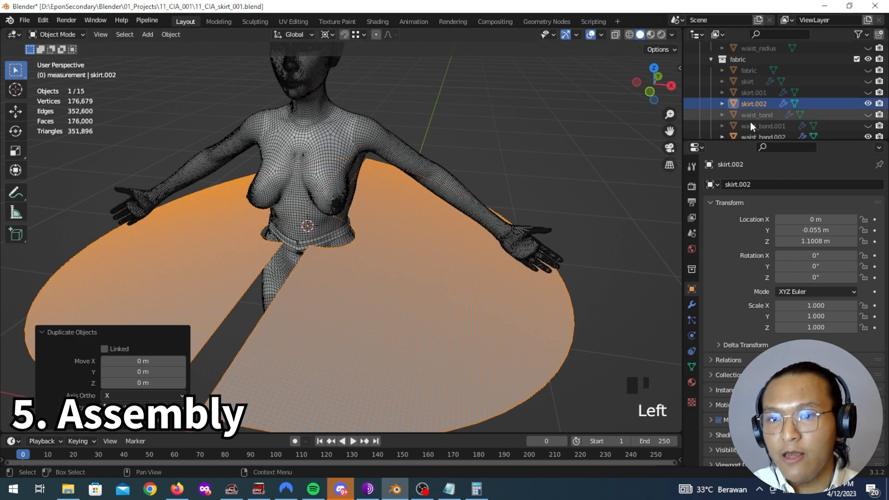
Step: Apply the Mirror modifier on the duplicated skirt, skirt.002
left_click(692, 305)
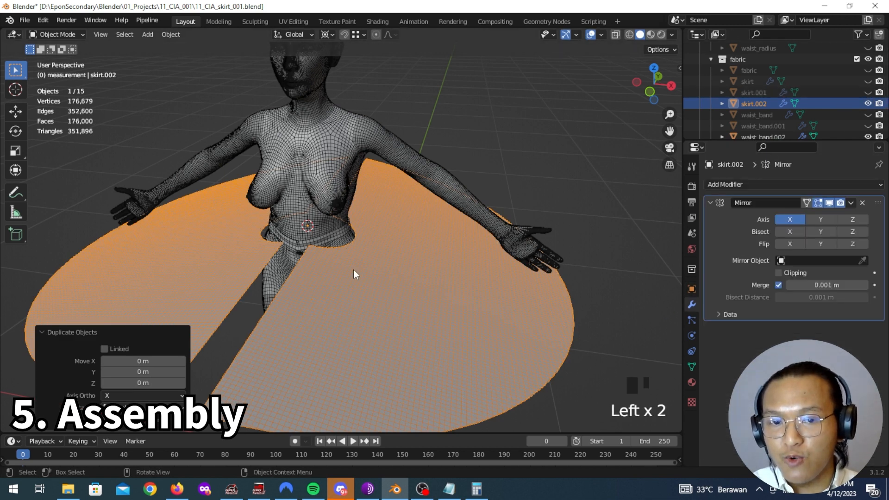
scroll(326, 273, "up", 5)
middle_click_drag(327, 270, 309, 255)
left_click(288, 215)
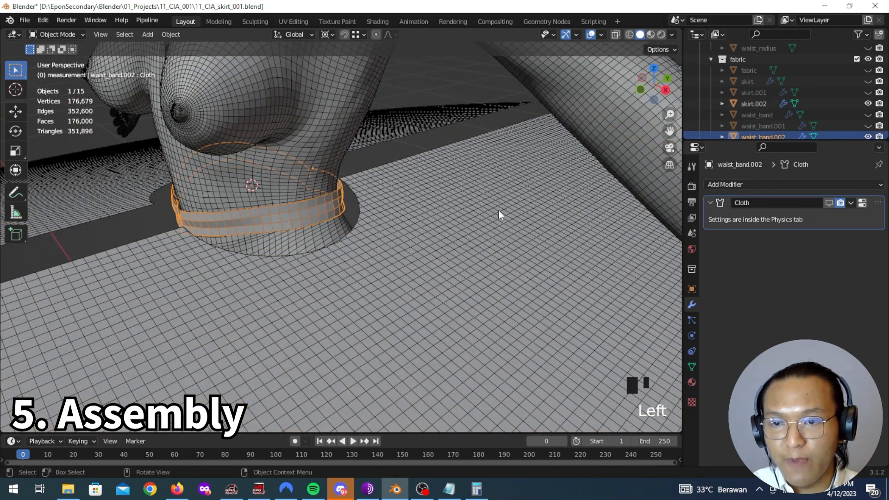
left_click(340, 284)
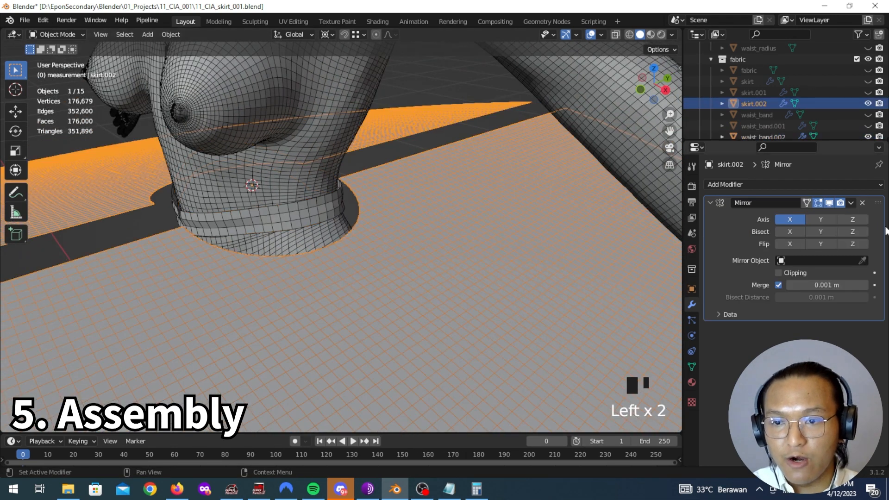
middle_click_drag(370, 273, 413, 258)
left_click(851, 203)
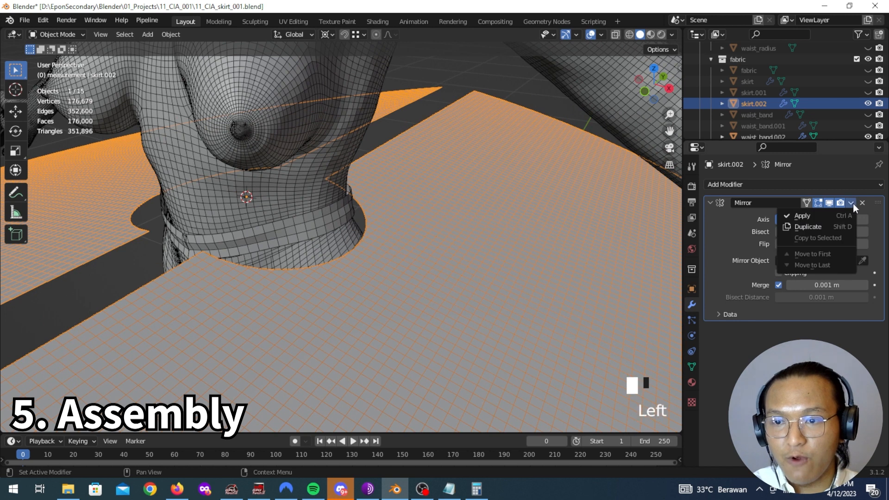
left_click(829, 211)
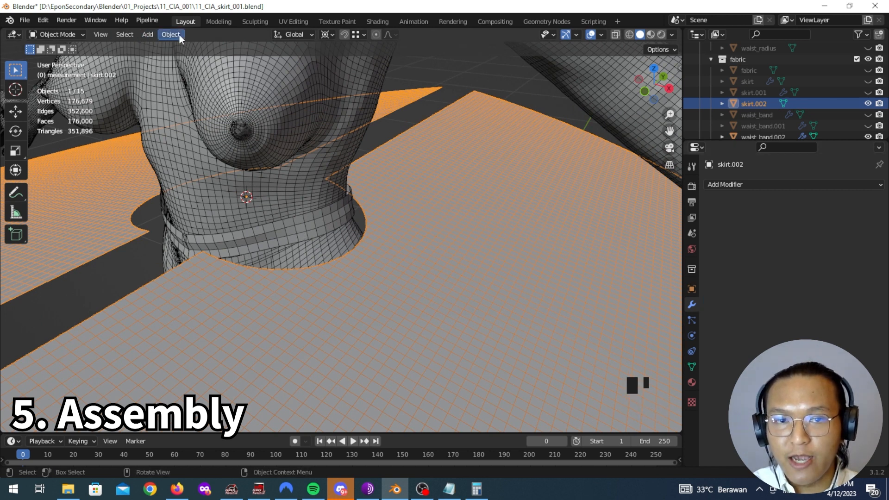
Step: Enable the Face Orientation overlay and flip the normals of the whole waistband mesh
left_click(600, 37)
left_click(541, 235)
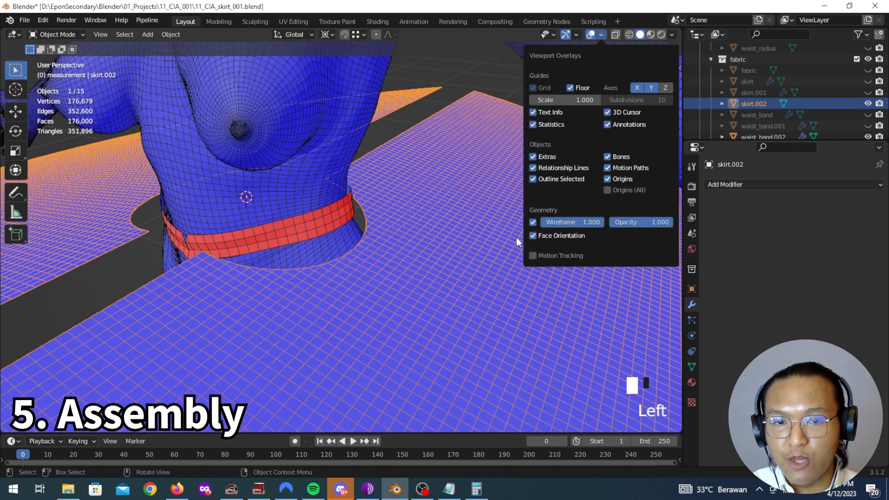
left_click(332, 221)
key("Tab")
key("a")
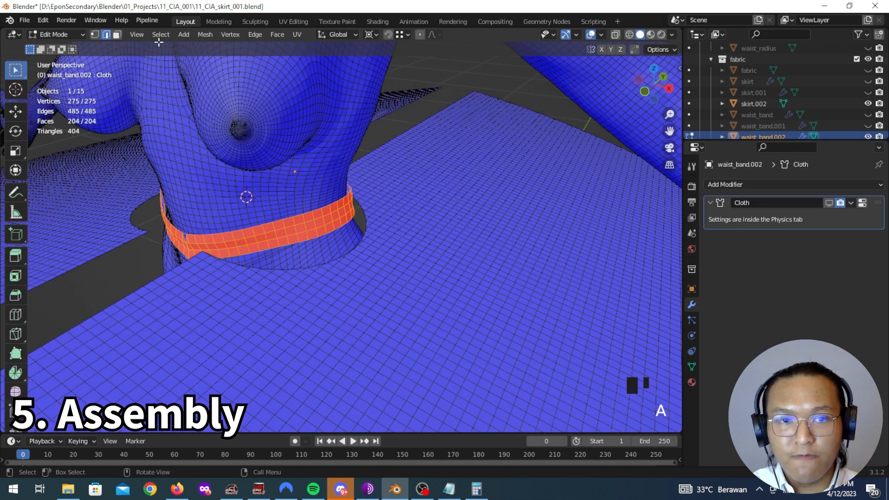
left_click(205, 35)
mouse_move(255, 233)
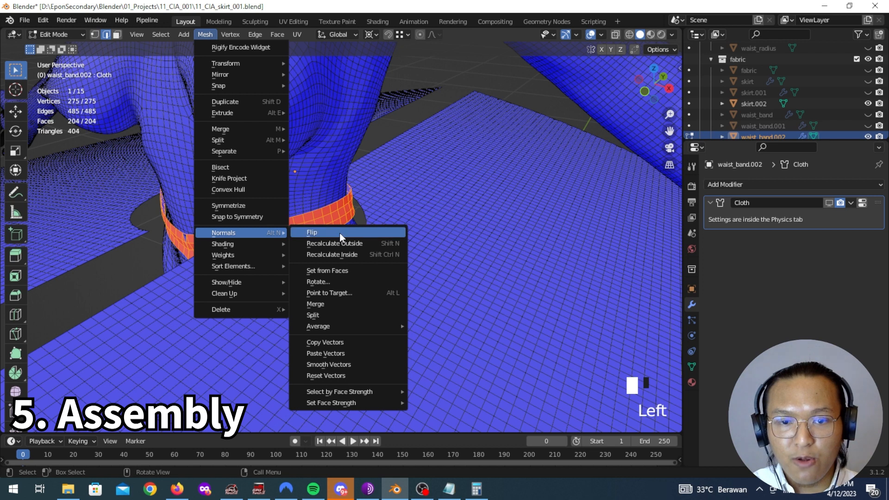
left_click(340, 232)
key("Tab")
Step: Turn off the Face Orientation overlay
left_click(602, 35)
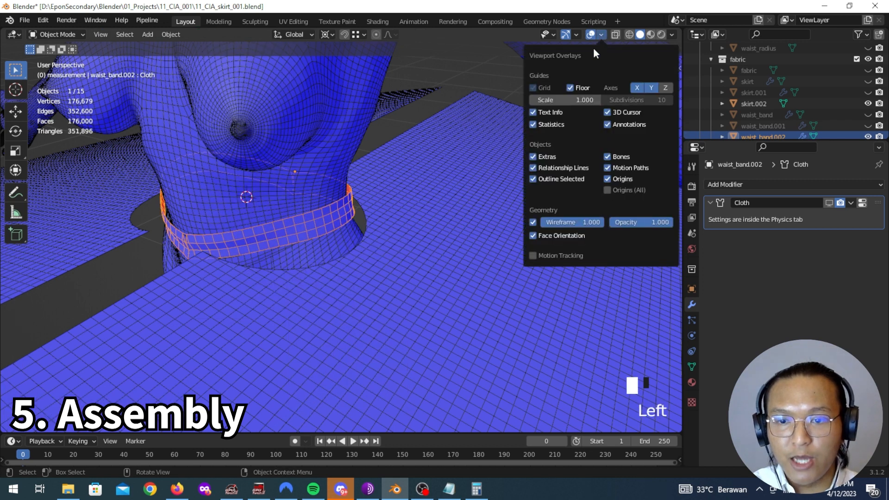
left_click(537, 235)
left_click(341, 238)
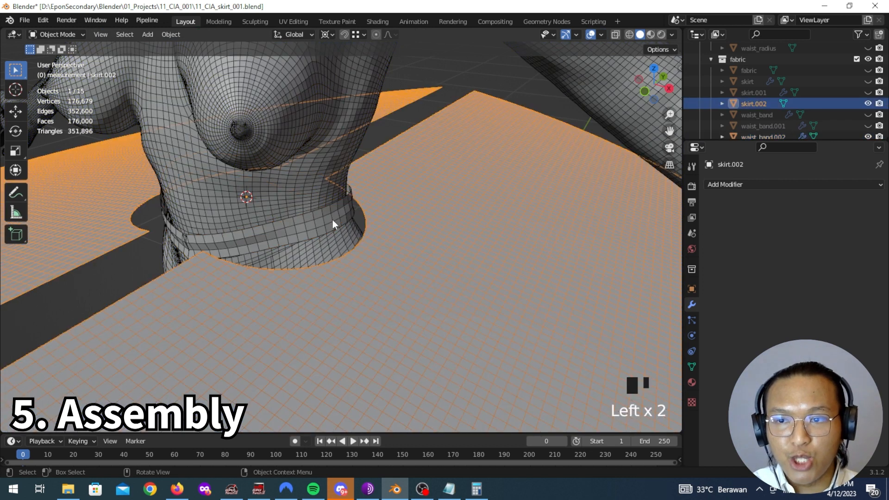
Step: Duplicate waist_band.002 in place and hide the original waistband
scroll(787, 93, "down", 3)
left_click(795, 95)
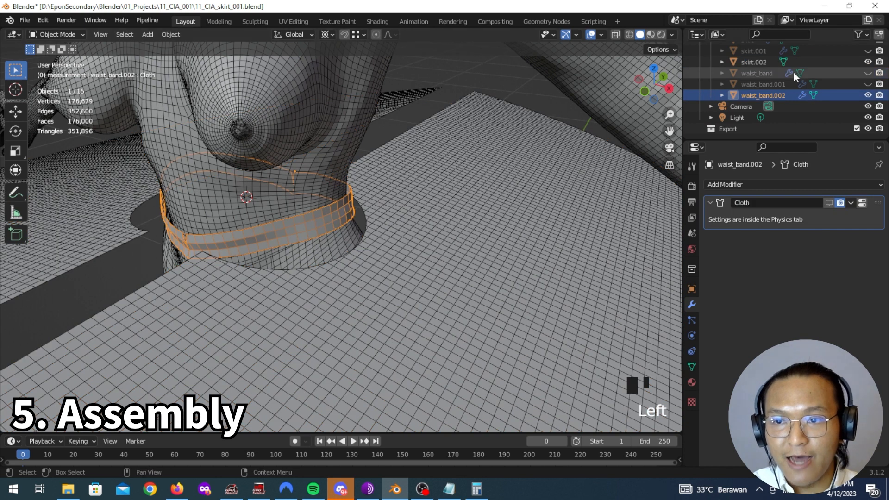
left_click(868, 84)
left_click(868, 85)
left_click(775, 96)
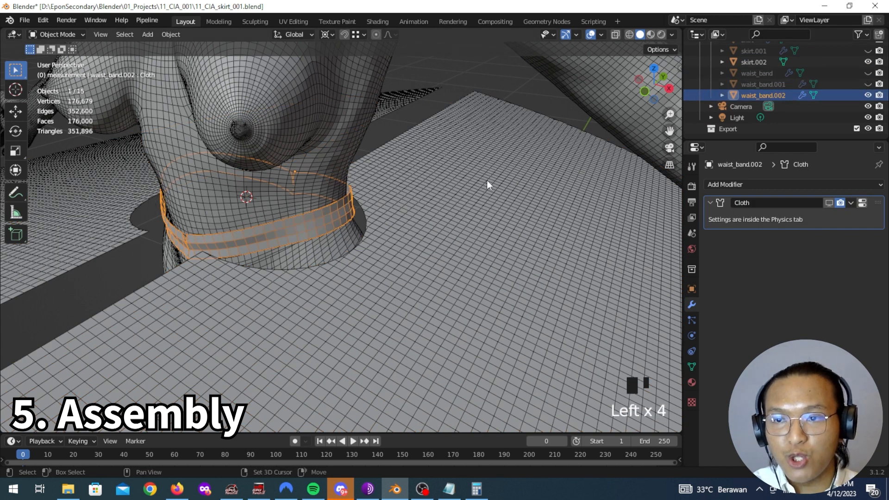
key("shift+d")
left_click(487, 184)
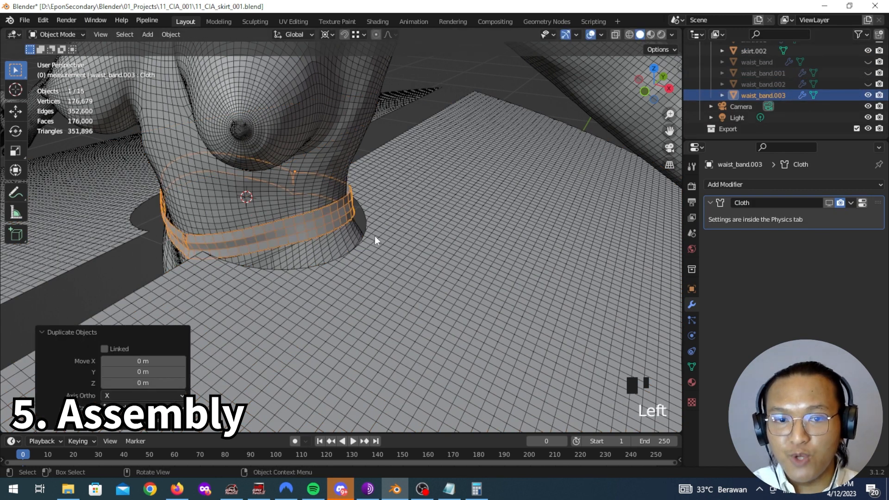
Step: Join skirt.002 with the duplicated waistband, keeping waist_band.003 as the active object
left_click(771, 54)
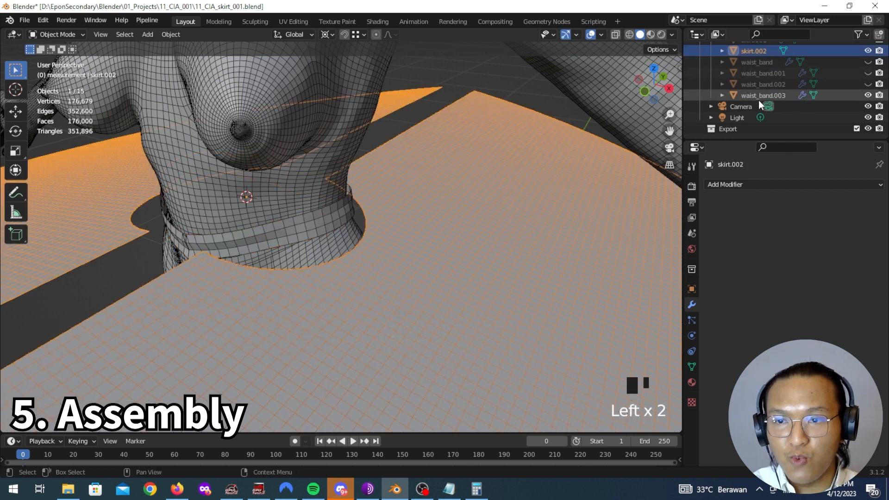
left_click(770, 95, "ctrl")
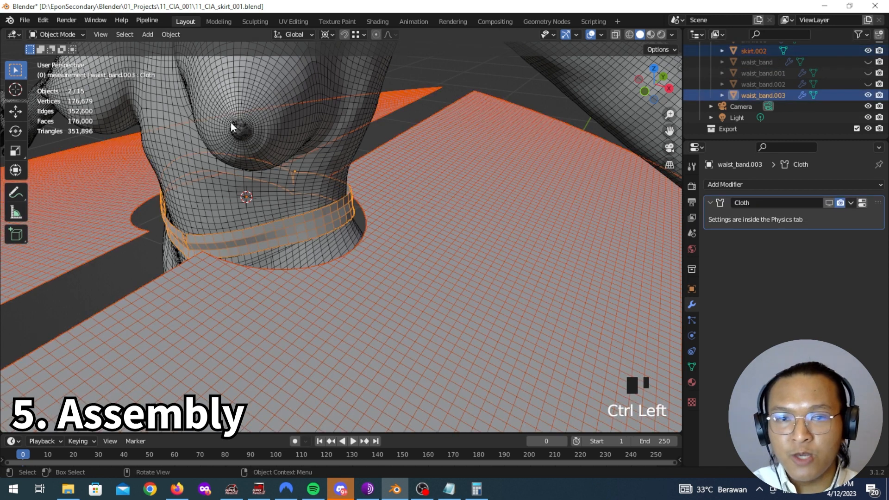
left_click(170, 34)
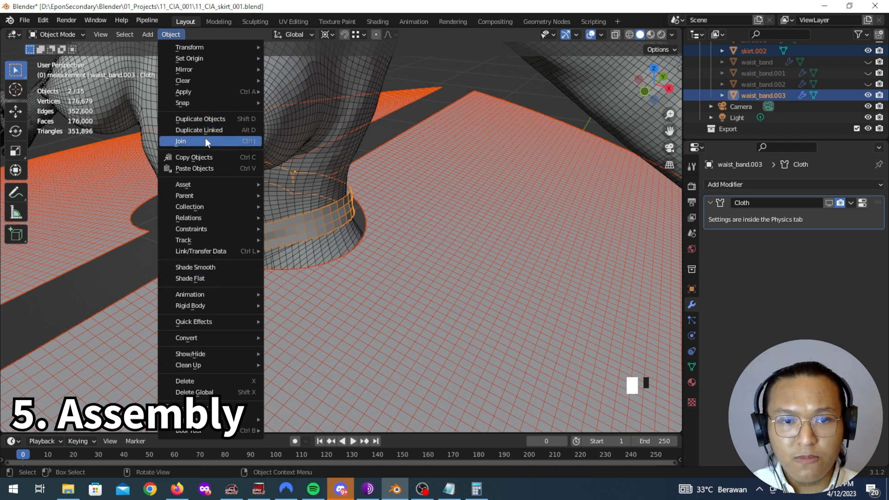
key("ctrl+j")
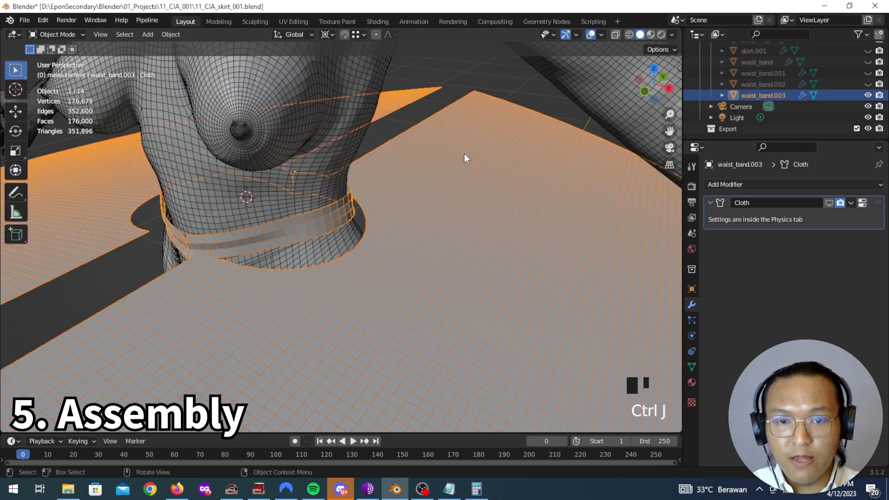
Step: Select the linked waistband faces at the front of the joined mesh in face select mode, delimited by seams
middle_click_drag(366, 230, 388, 210)
scroll(380, 232, "up", 4)
key("Tab")
key("3")
key("a")
key("a")
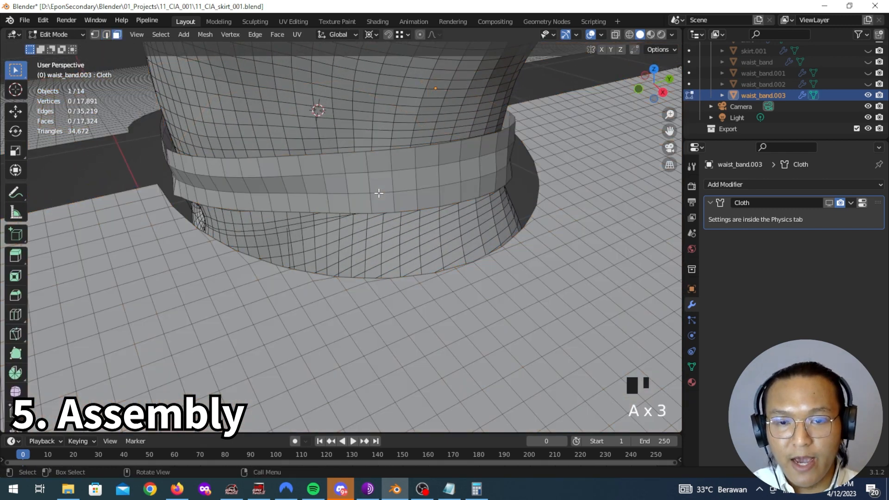
key("l")
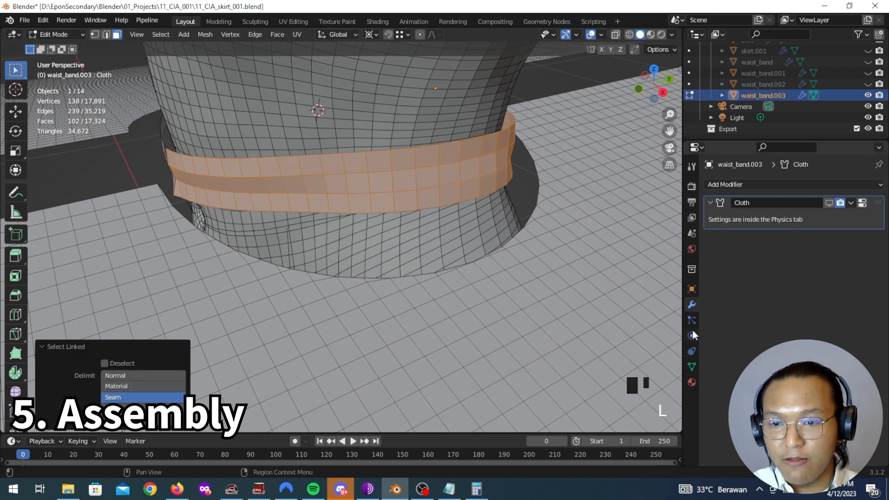
Step: Clear the "modes" name filter from the joined mesh's vertex group list
left_click(692, 351)
left_click(691, 352)
left_click(692, 366)
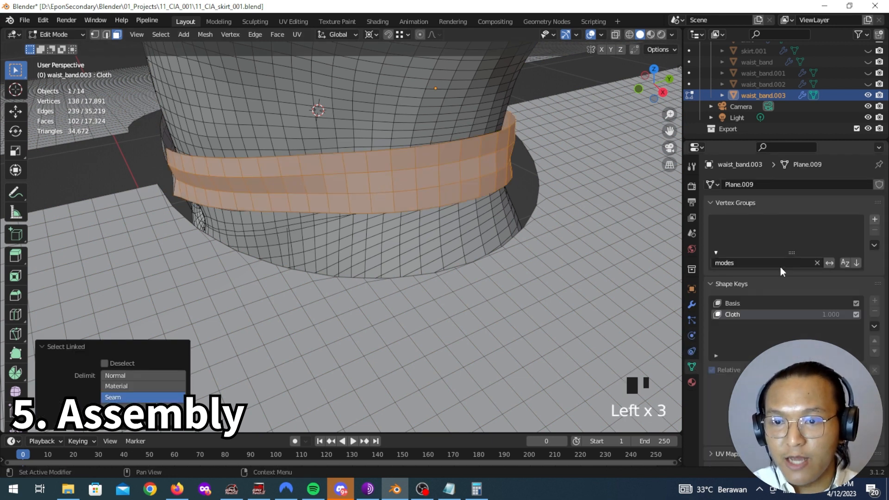
left_click(817, 263)
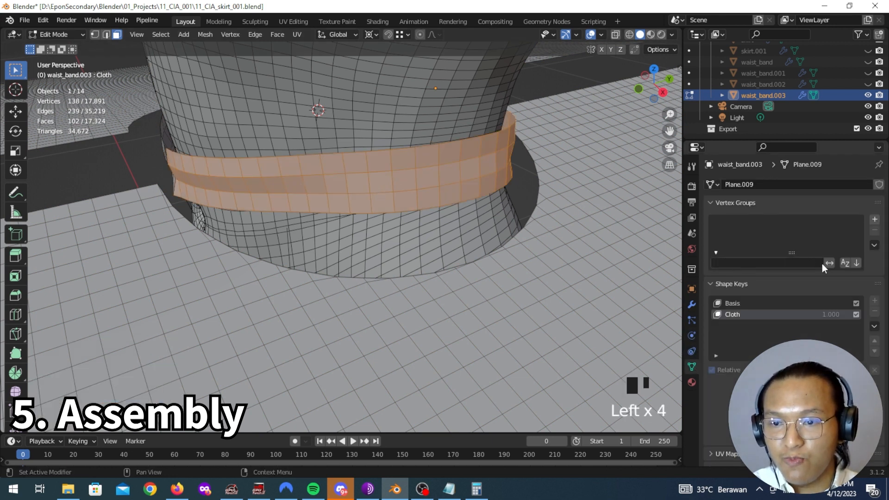
Step: Add a vertex group, filter the group list by "pin", and assign the selected waistband faces to the group
left_click(874, 219)
left_click(768, 284)
type("pin")
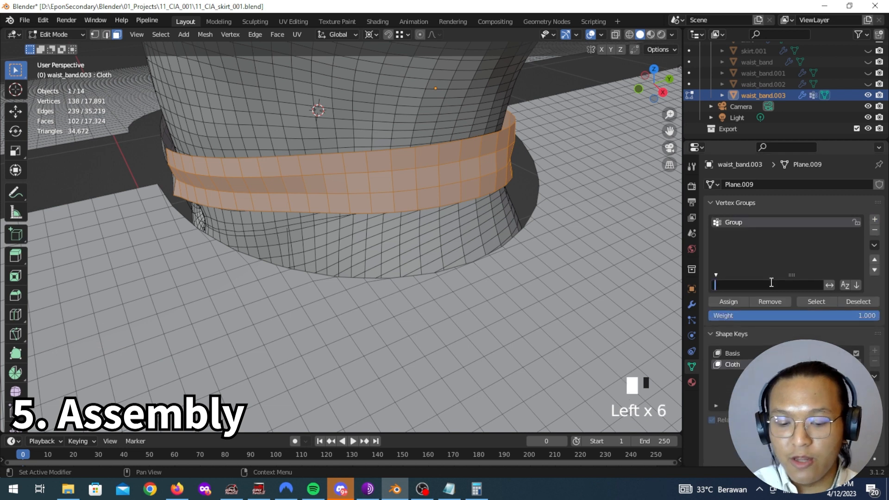
key("Return")
left_click(741, 303)
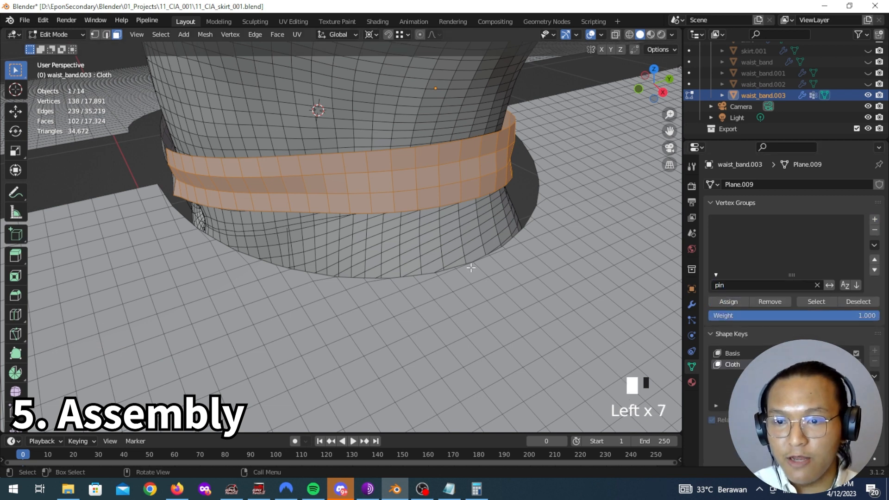
Step: Try to choose a Pin Group in the Shape settings of the joined mesh's cloth physics
scroll(556, 278, "down", 5)
key("Tab")
middle_click_drag(403, 262, 489, 257)
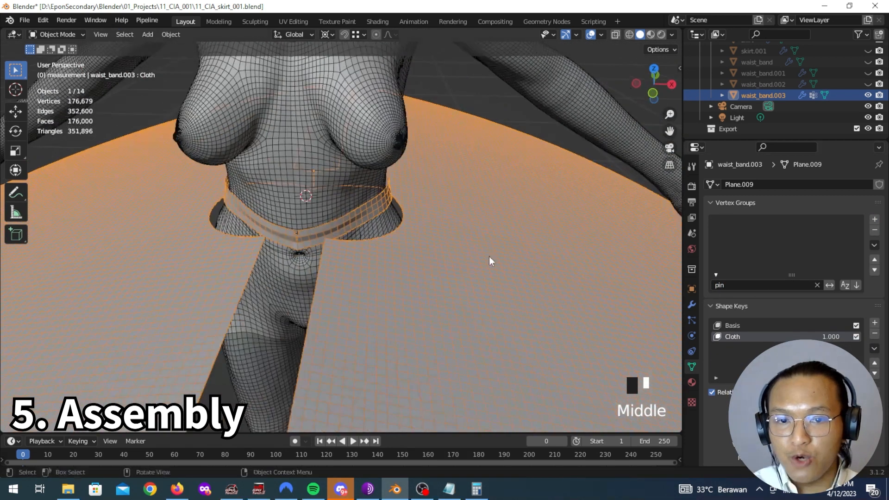
left_click(692, 335)
scroll(718, 349, "down", 13)
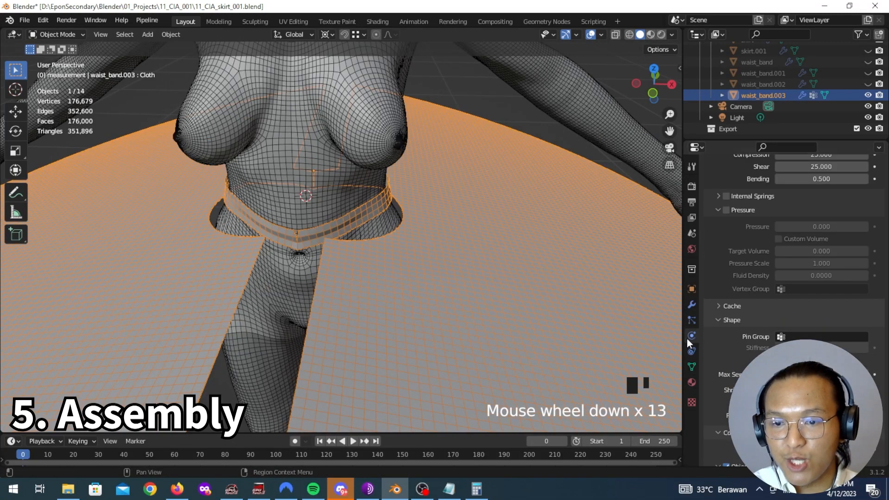
left_click(815, 336)
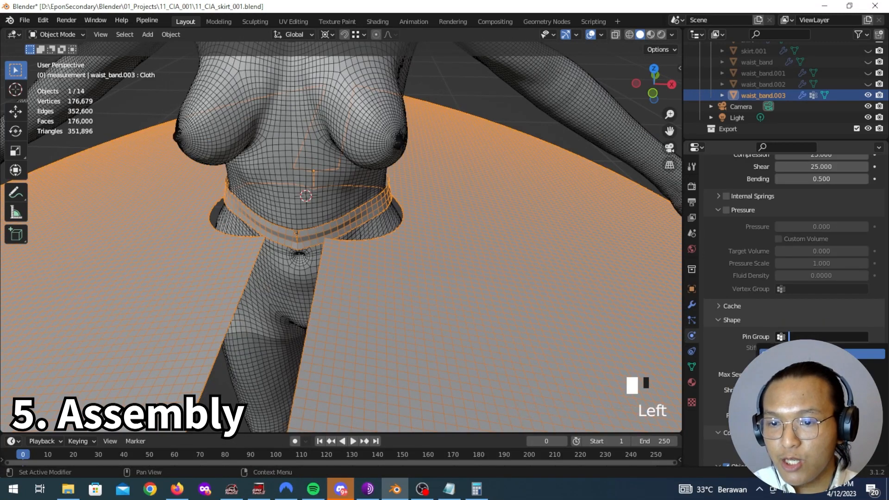
Step: Collapse the vertex group list's filter and try to add vertex groups to the joined mesh in Edit Mode and Object Mode
left_click(691, 367)
scroll(757, 228, "up", 5)
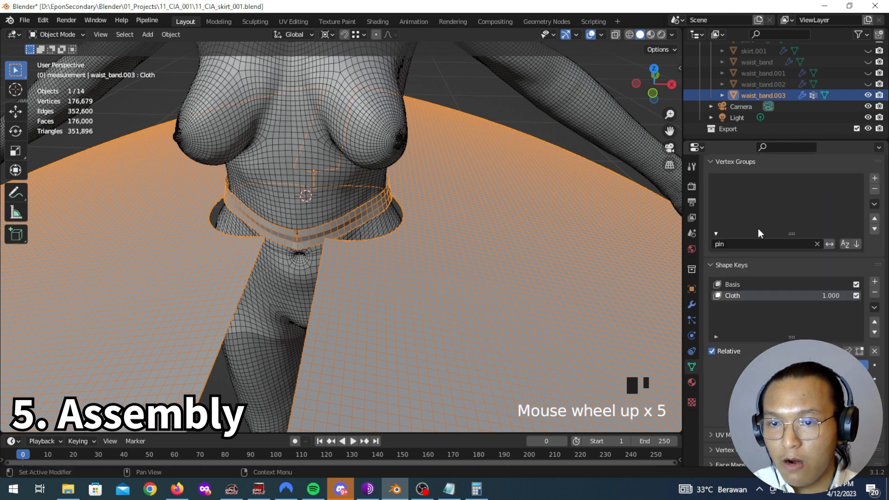
left_click(716, 234)
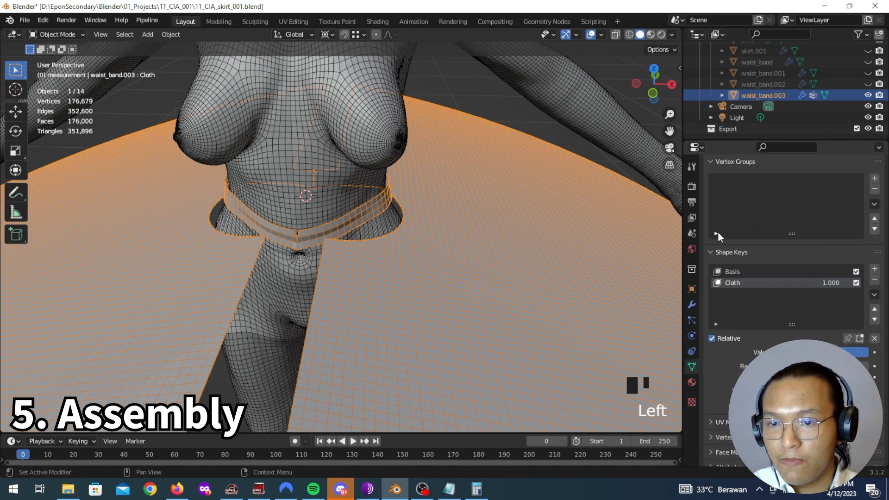
middle_click_drag(360, 219, 311, 223)
key("Tab")
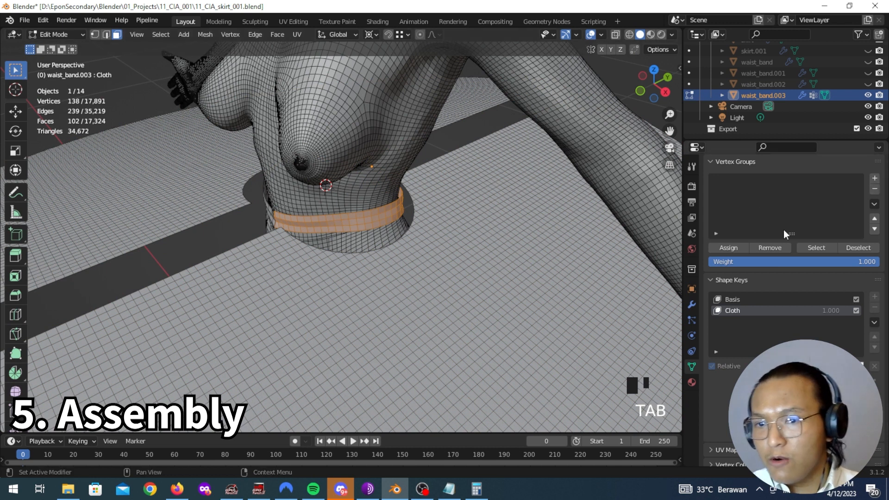
left_click(875, 178)
left_click(880, 188)
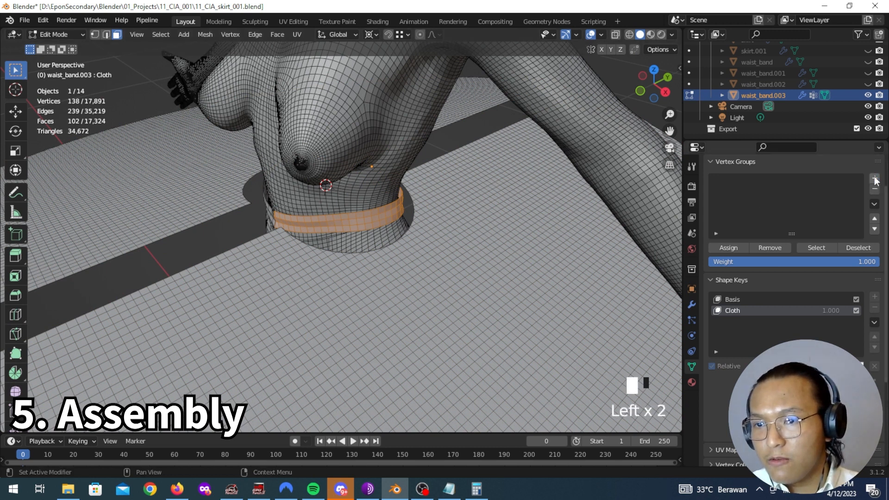
key("Tab")
left_click(772, 97)
left_click(874, 178)
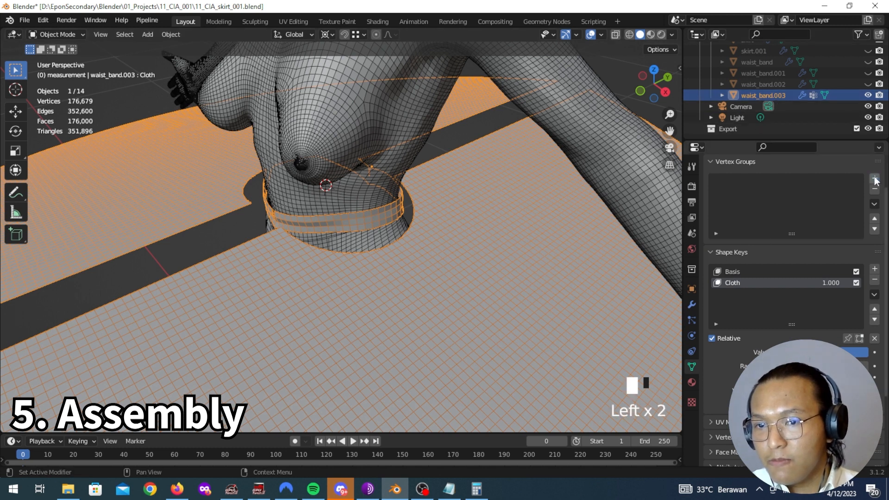
scroll(442, 229, "down", 4)
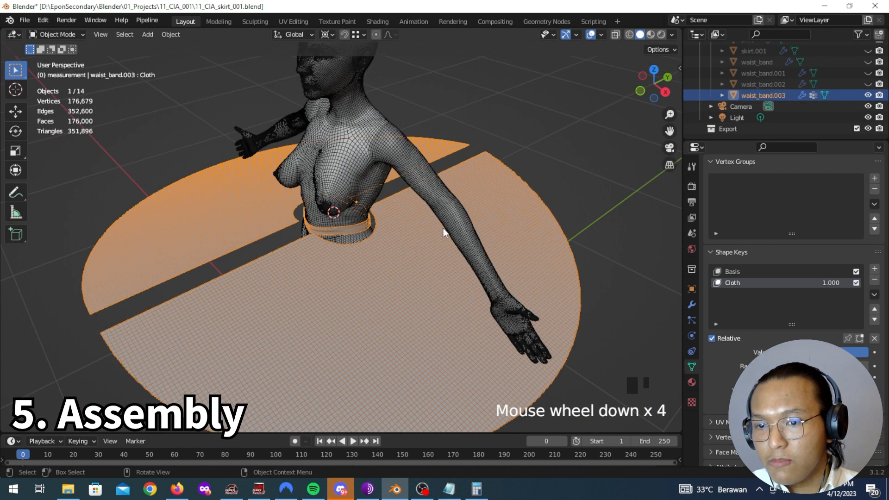
Step: Undo the vertex group attempts and the join, back to separate skirt.002 and waist_band.003 objects
key("ctrl+z")
key("ctrl+z")
key("ctrl+z")
key("ctrl+z")
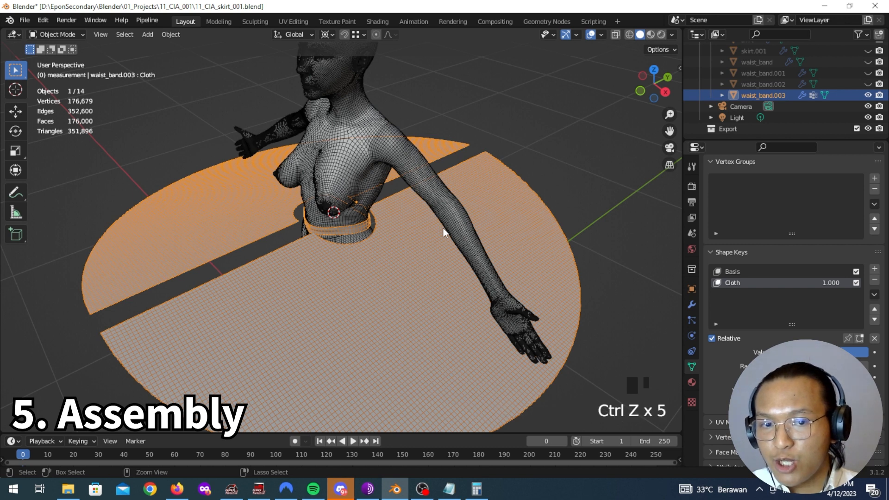
key("ctrl+z")
key("ctrl+z")
key("ctrl+z")
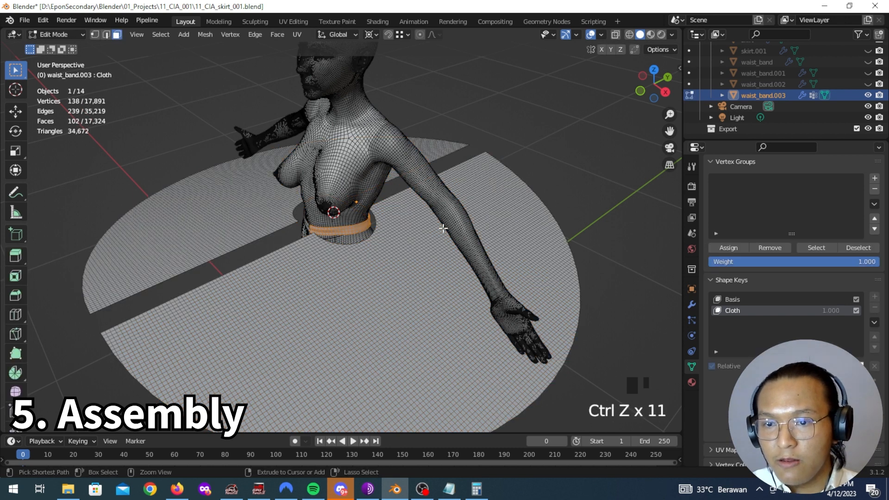
key("ctrl+z")
key("ctrl+z")
key("ctrl+z")
key("ctrl+z")
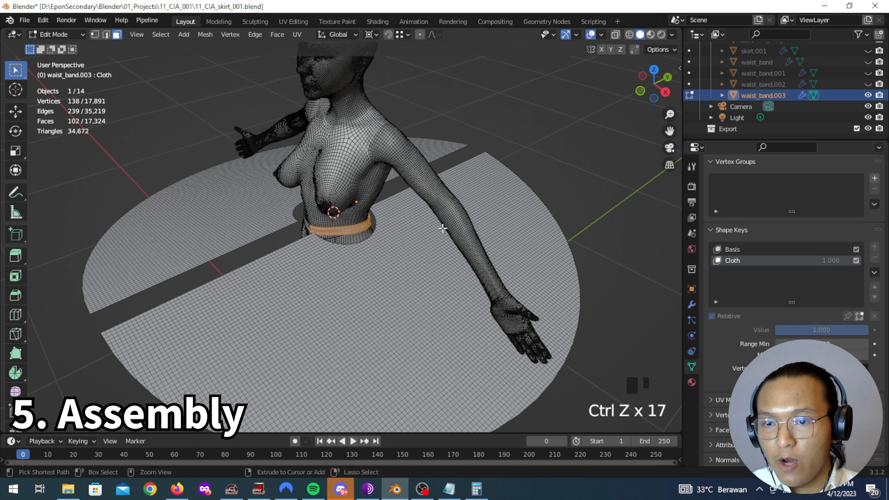
key("ctrl+z")
key("ctrl+z")
key("ctrl+z")
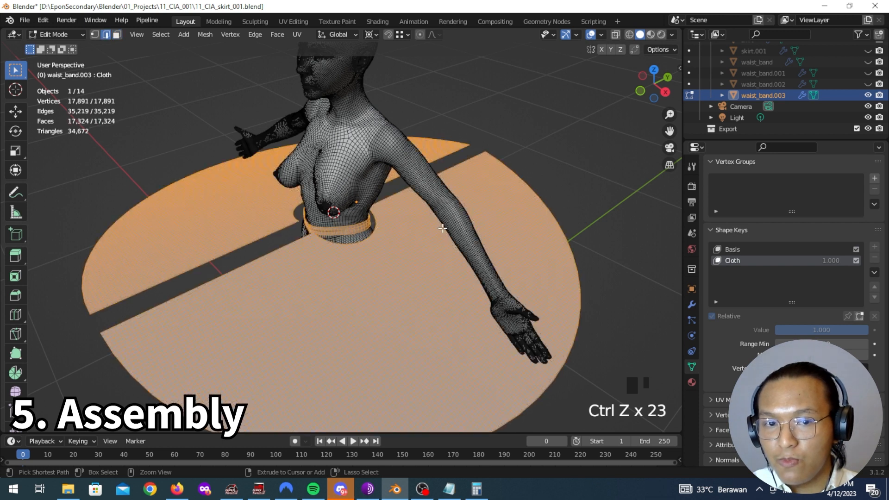
key("ctrl+z")
key("ctrl+z")
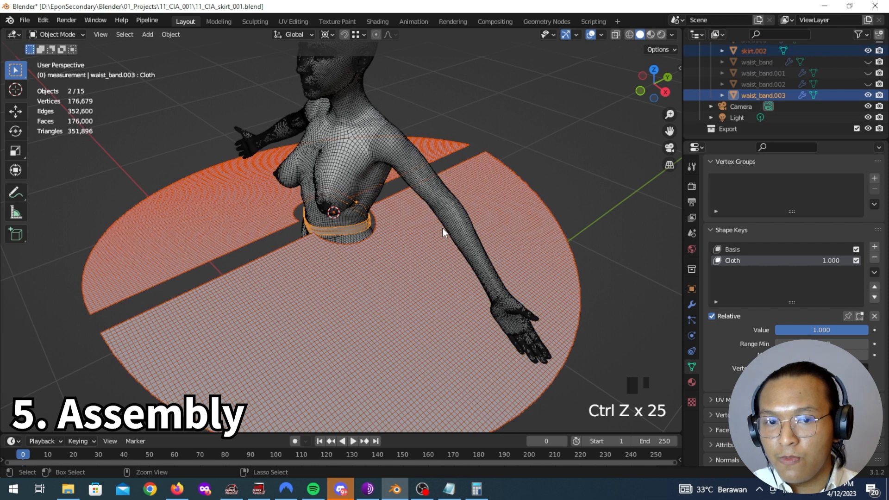
key("ctrl+z")
Step: Add a vertex group to waist_band.003 and clear the "pin" name filter from its group list
scroll(390, 234, "up", 5)
left_click(387, 215)
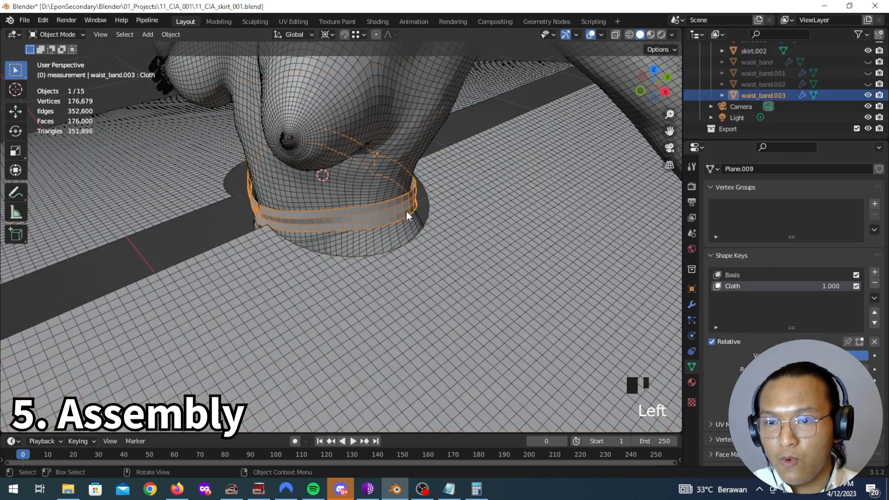
left_click(875, 206)
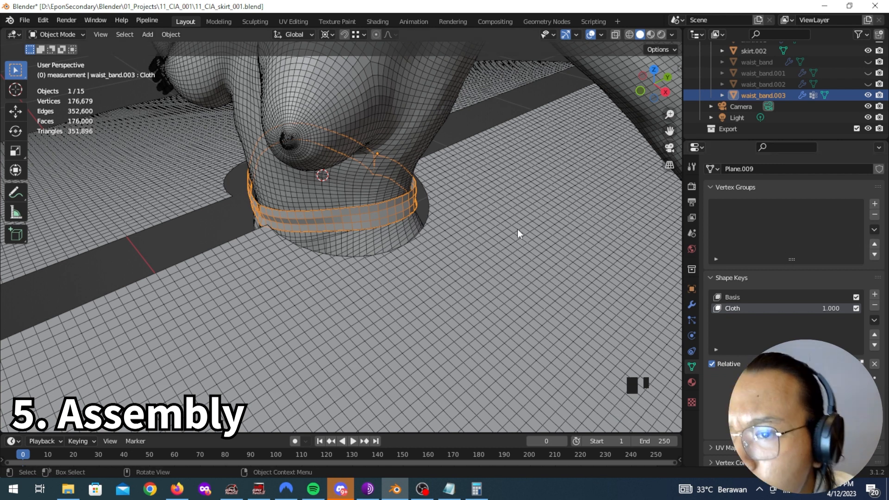
left_click(718, 260)
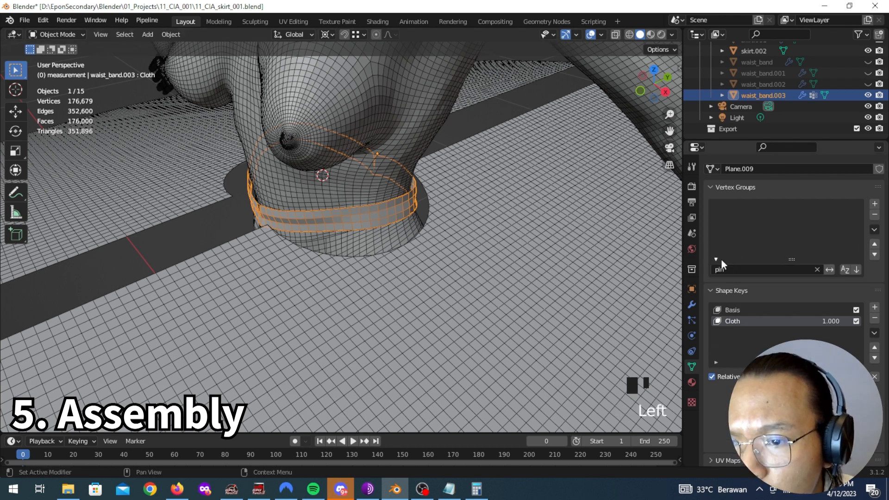
left_click(818, 269)
left_click(717, 259)
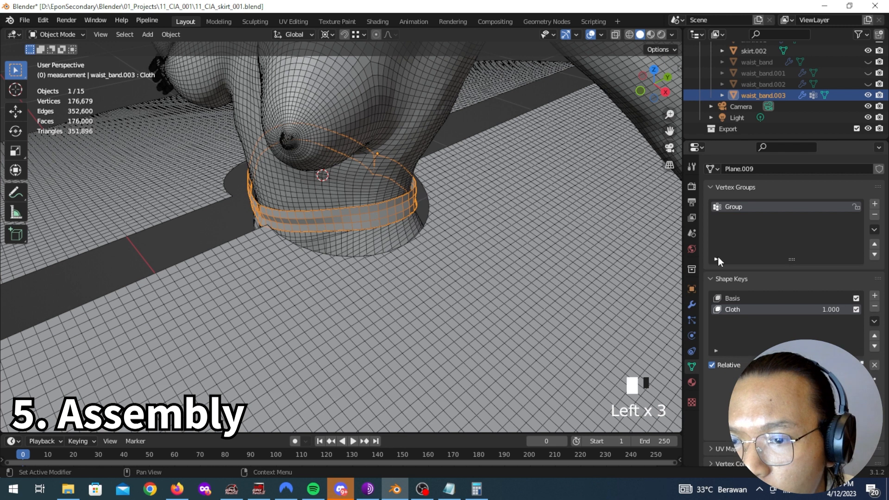
left_click(716, 261)
left_click(715, 262)
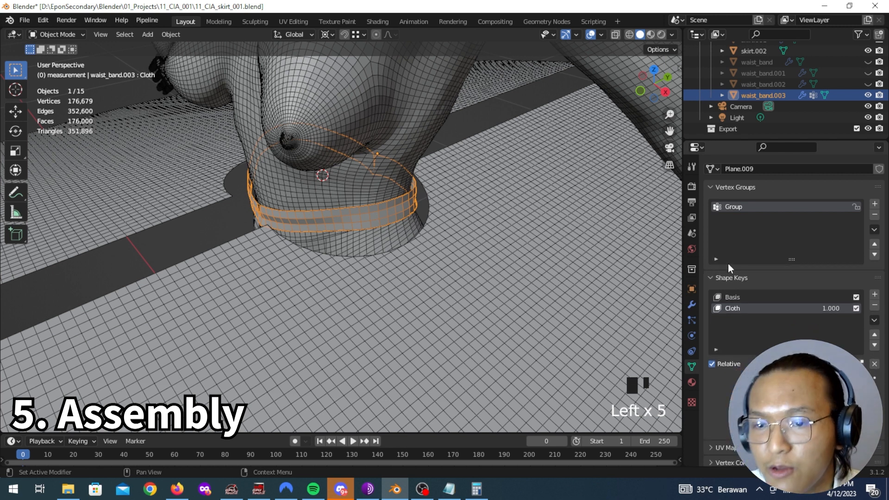
left_click(728, 262)
left_click(716, 261)
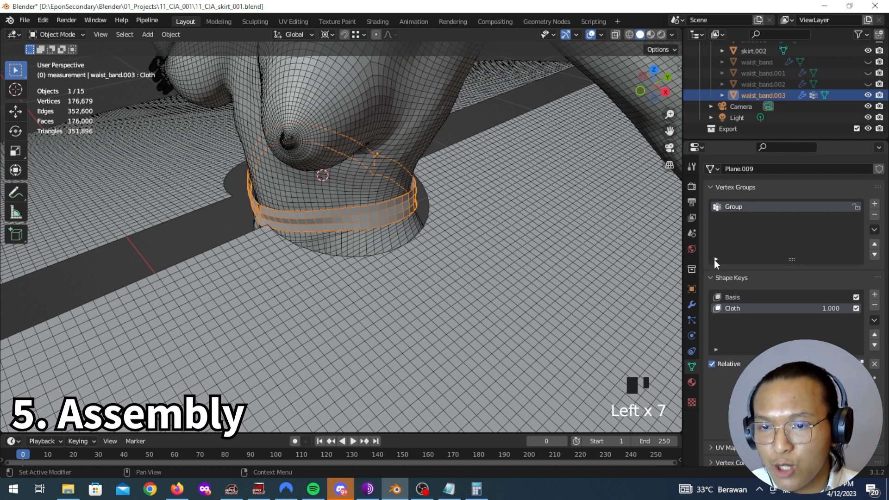
Step: Rename the waistband's vertex group to "pin" and assign all of the waistband's vertices to it
double_click(740, 207)
type("pin")
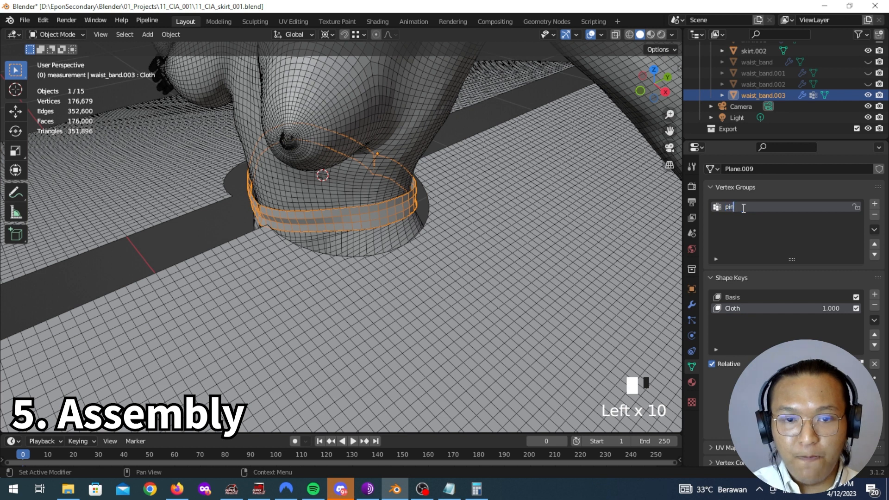
key("Return")
key("Tab")
key("a")
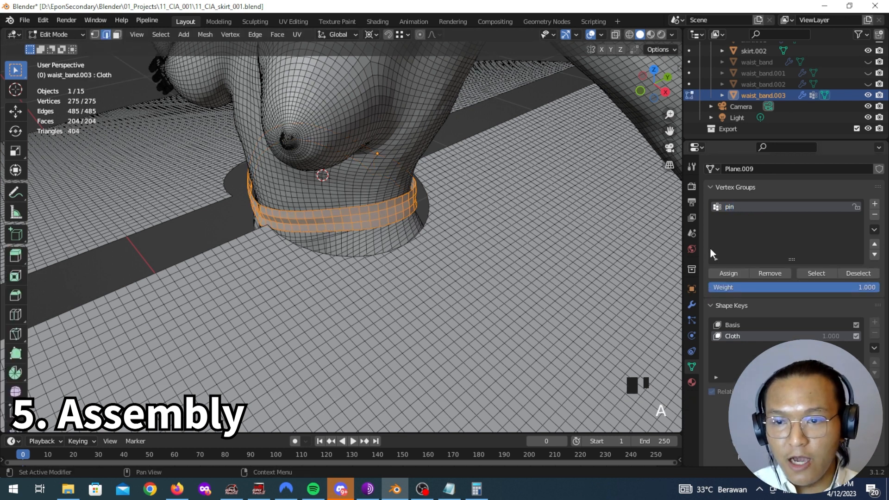
left_click(726, 273)
key("Tab")
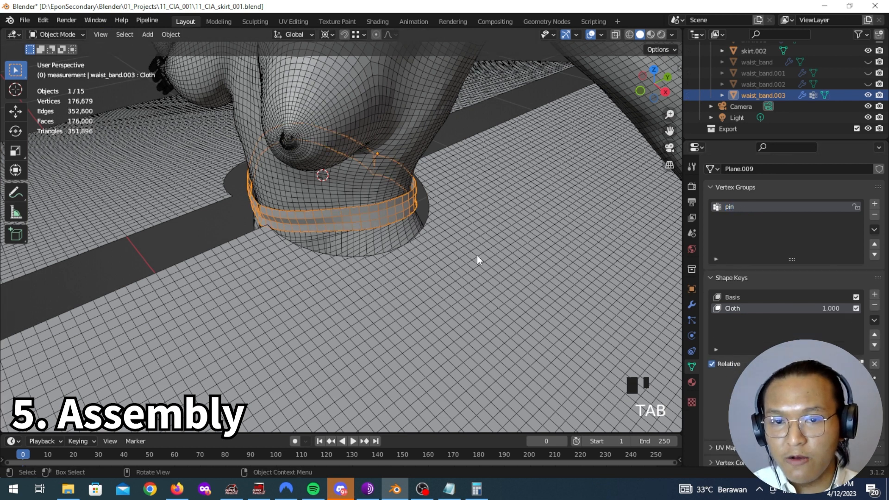
Step: Join skirt.002 with the waistband, keeping waist_band.003 as the active object
left_click(458, 274)
left_click(390, 211, "ctrl")
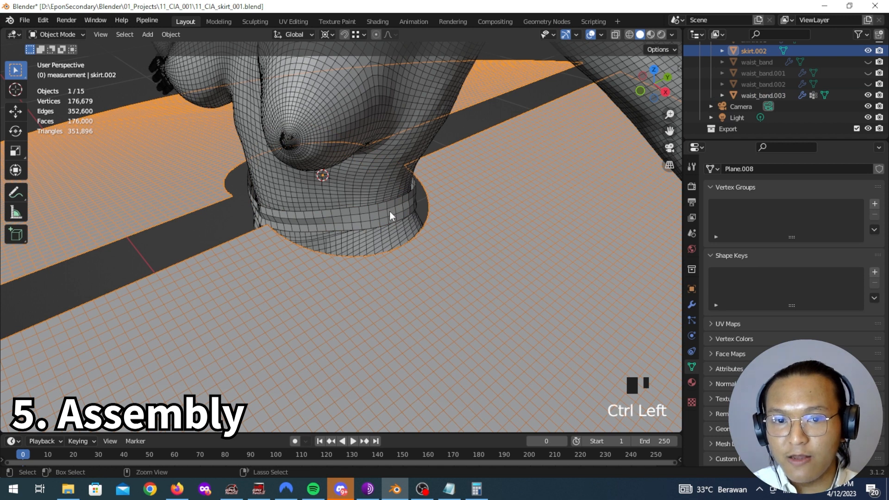
left_click(390, 215, "shift")
key("ctrl+j")
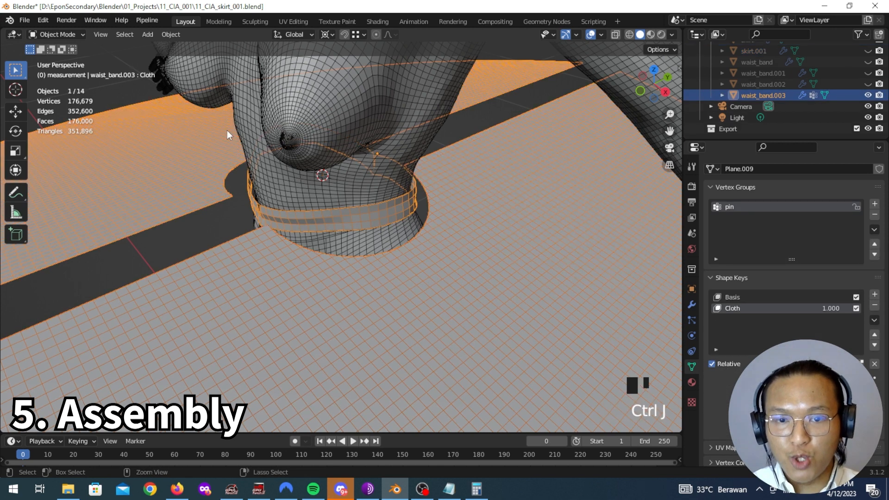
Step: Fill faces one after another between the waistband's lower edge and the first skirt half's inner waist edge, from front to back
middle_click_drag(401, 229, 454, 236)
scroll(462, 238, "down", 5)
mouse_move(830, 308)
left_mouse_down()
mouse_move(787, 308)
mouse_move(833, 309)
left_mouse_up()
scroll(385, 251, "up", 4)
mouse_move(385, 251)
middle_mouse_down()
mouse_move(319, 262)
mouse_move(393, 260)
middle_mouse_up()
scroll(386, 262, "up", 5)
key("Tab")
key("2")
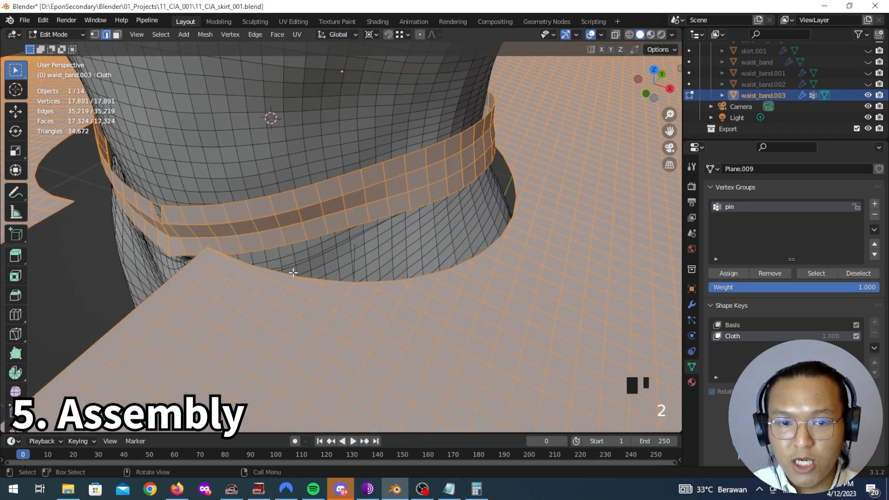
middle_click_drag(361, 285, 369, 223, "shift")
scroll(370, 223, "up", 2)
left_click(310, 173)
middle_click_drag(310, 173, 265, 248)
left_click(234, 215, "shift")
key("f")
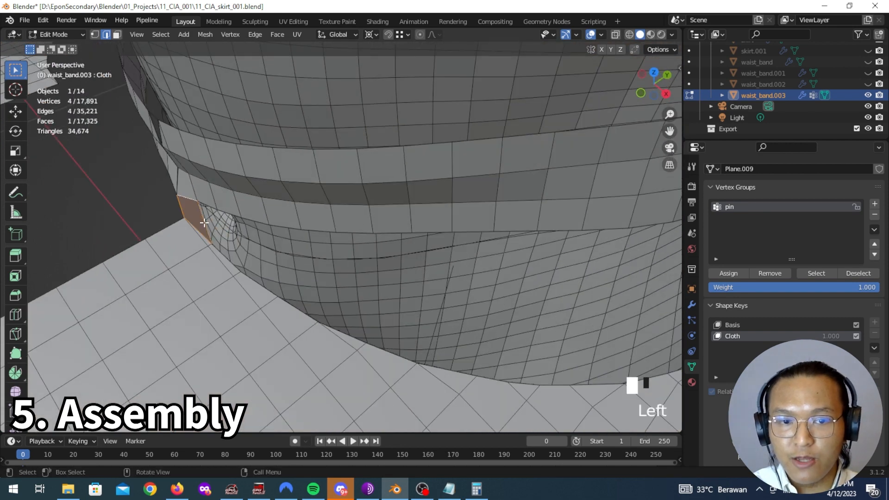
key("f")
key("f")
key("f")
key("f")
key("f")
key("f")
key("f")
key("f")
key("f")
key("f")
key("f")
key("f")
key("f")
key("f")
key("f")
key("f")
key("f")
scroll(412, 244, "down", 5)
middle_click_drag(412, 244, 350, 314)
key("f")
key("f")
key("f")
key("f")
key("f")
key("f")
key("f")
key("f")
key("f")
key("f")
key("f")
key("f")
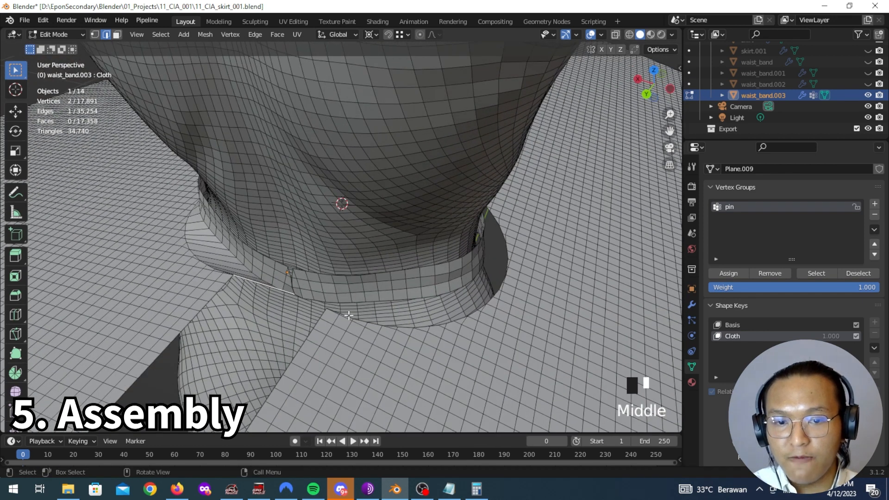
Step: Fill faces between the waistband's lower edge and the other skirt half's inner waist edge, from back to front
left_click(340, 313, "shift")
scroll(340, 314, "up", 3)
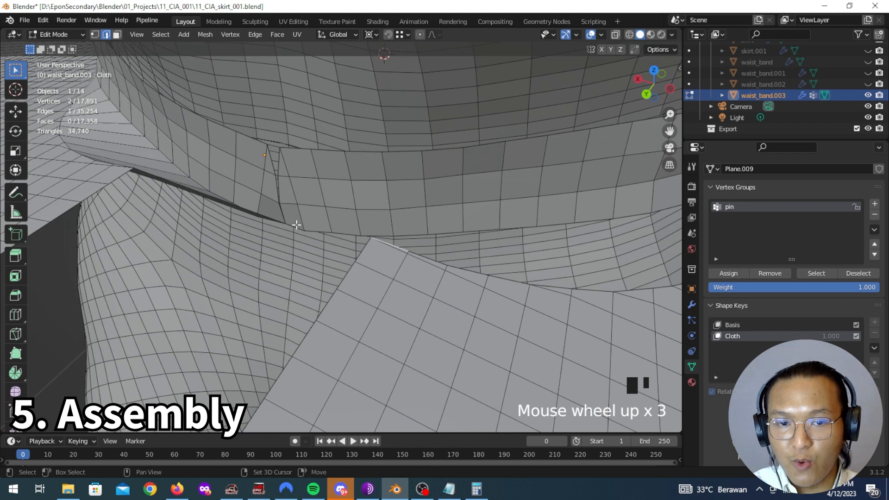
middle_click_drag(303, 231, 359, 255)
key("f")
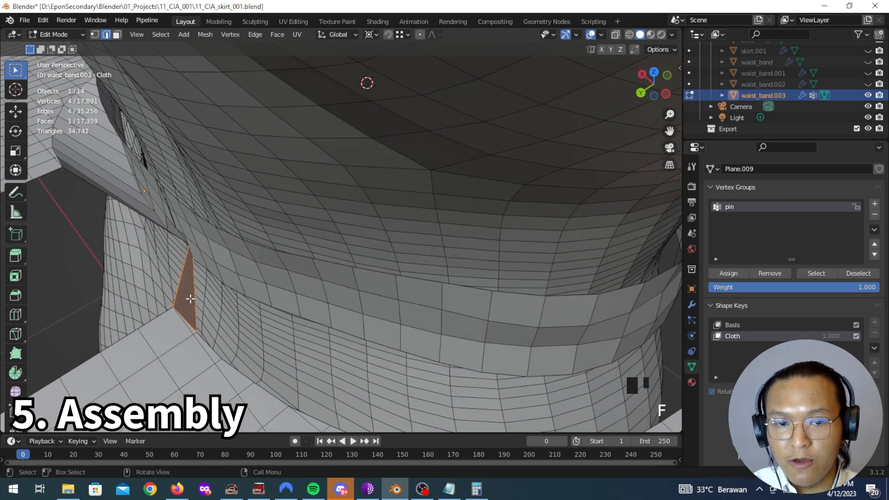
left_click(194, 293)
key("f")
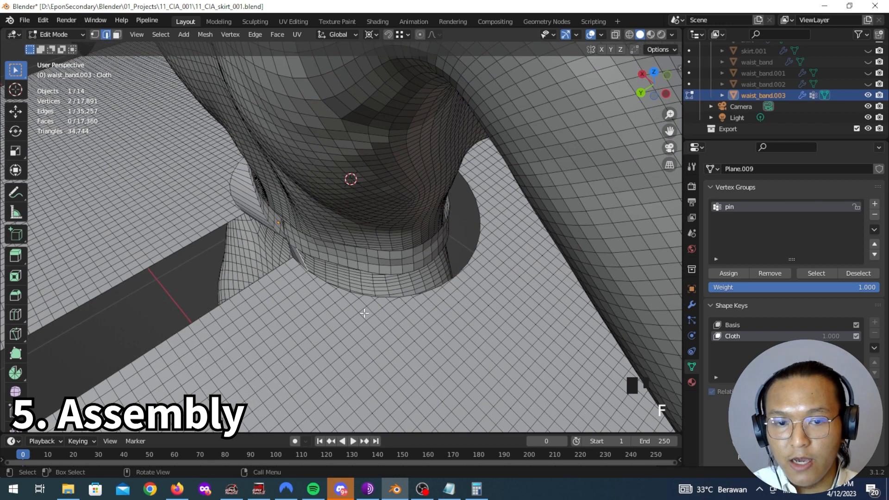
key("f")
key("f")
key("f")
key("f")
key("f")
key("f")
key("f")
key("f")
key("f")
key("f")
key("f")
key("f")
key("f")
key("f")
key("f")
key("f")
key("f")
key("f")
key("f")
key("f")
key("f")
key("f")
middle_click_drag(444, 282, 381, 230)
key("f")
key("f")
key("f")
key("f")
key("f")
key("f")
key("f")
key("f")
key("f")
key("f")
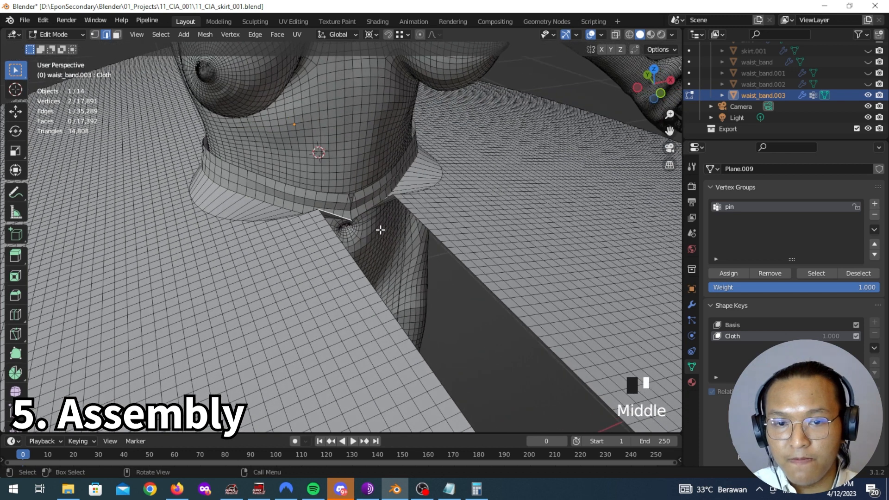
Step: Delete only the faces of both strips bridging the waistband and skirt, keeping their connecting edges as sewing threads
key("3")
left_click(422, 181, "alt")
left_click(423, 193, "alt+shift")
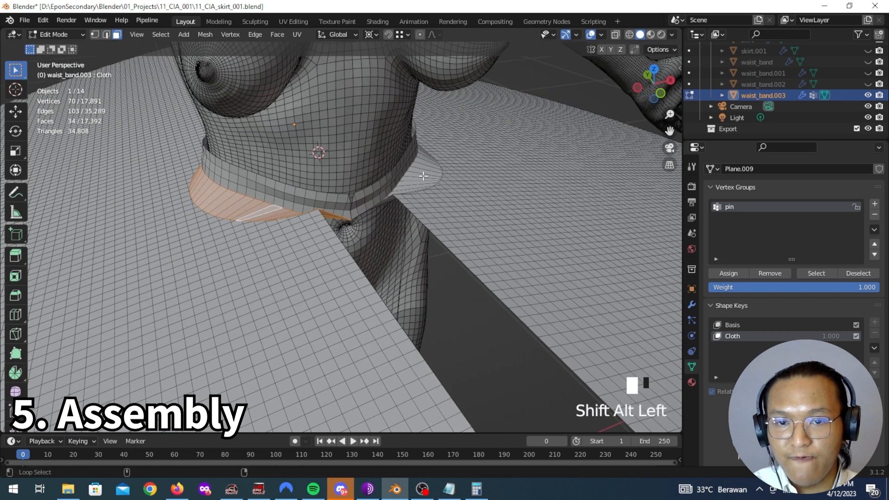
key("x")
left_click(416, 159)
middle_click_drag(415, 159, 501, 249)
Step: Return waist_band.003 to Object Mode and assign the pin vertex group as its cloth Pin Group
key("Tab")
left_click(692, 334)
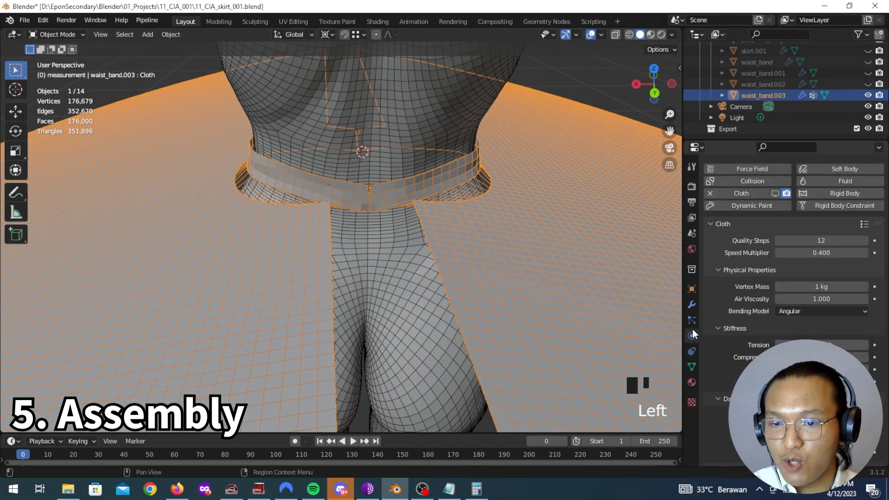
scroll(741, 332, "down", 18)
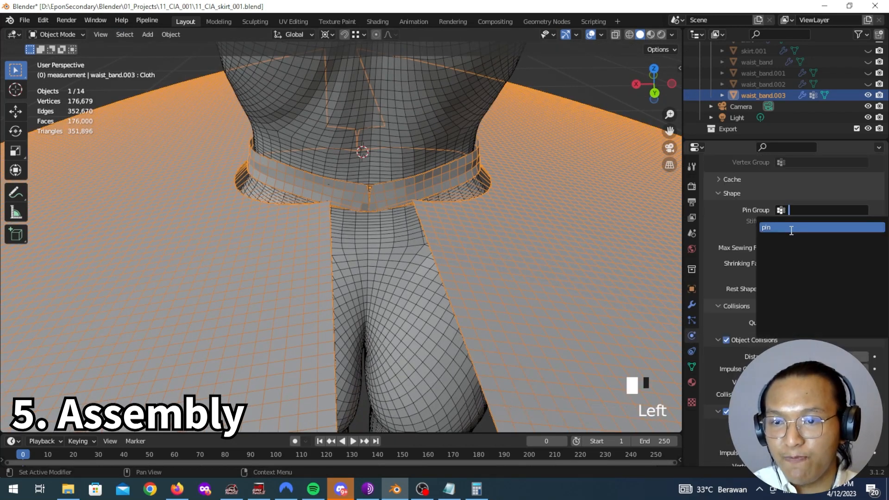
left_click(789, 227)
scroll(237, 264, "down", 6)
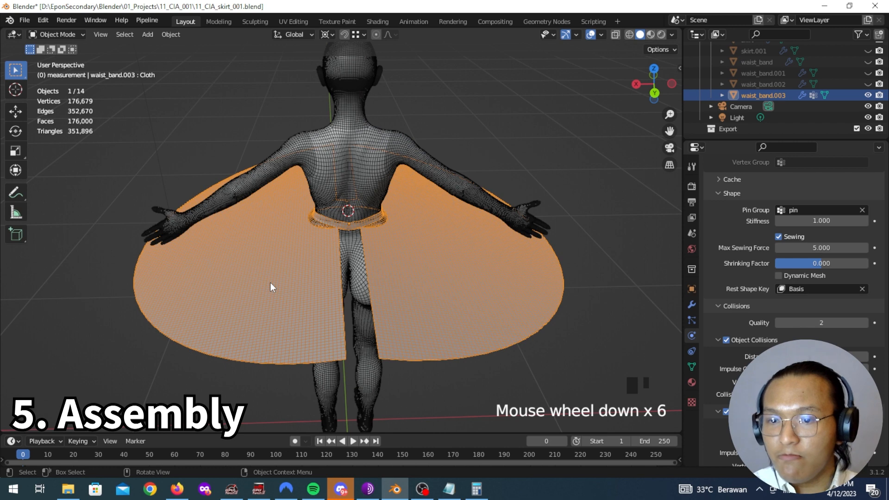
Step: Stop the trial playback at frame 0 and turn on the Cloth modifier's viewport display
middle_click_drag(272, 294, 409, 306)
scroll(473, 300, "down", 6)
key("space")
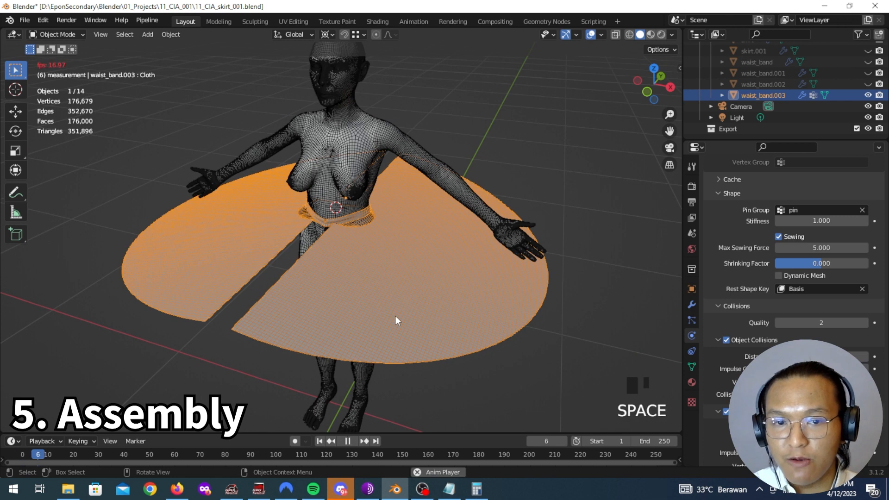
key("space")
left_click(7, 455)
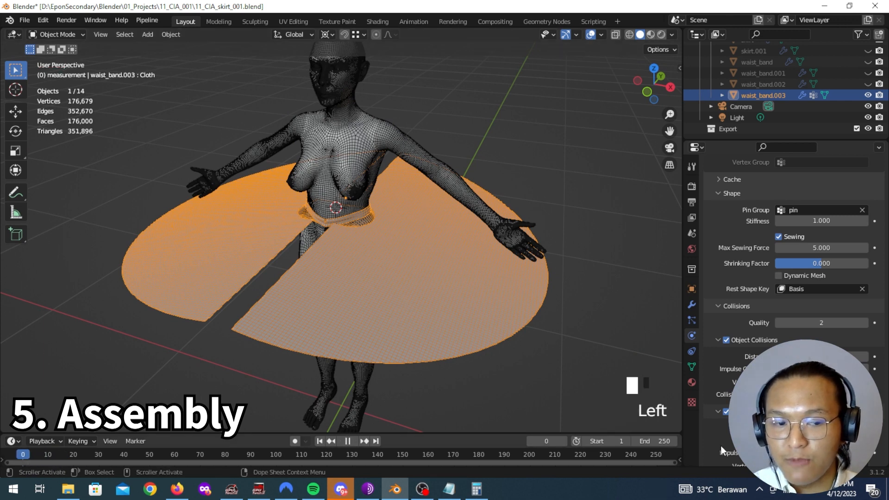
left_click(692, 304)
left_click(830, 204)
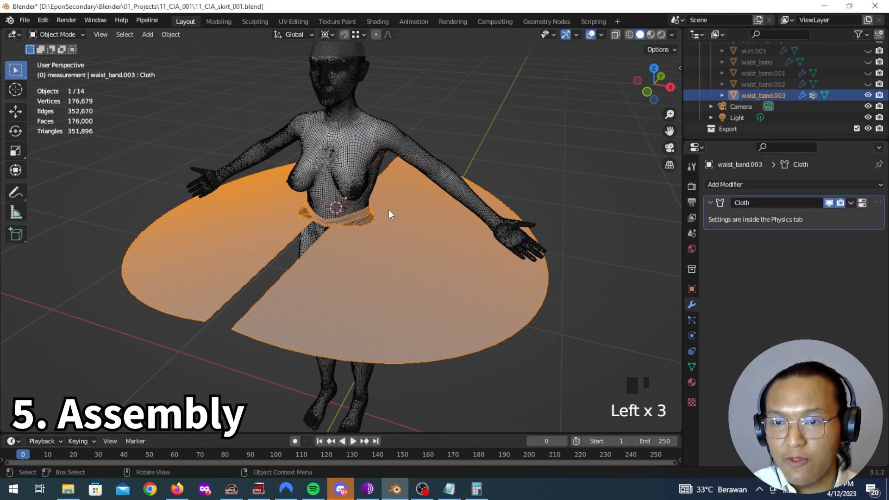
Step: Run the cloth simulation to frame 17 to check the waist sewing, and return to frame 0
scroll(379, 229, "up", 3)
key("space")
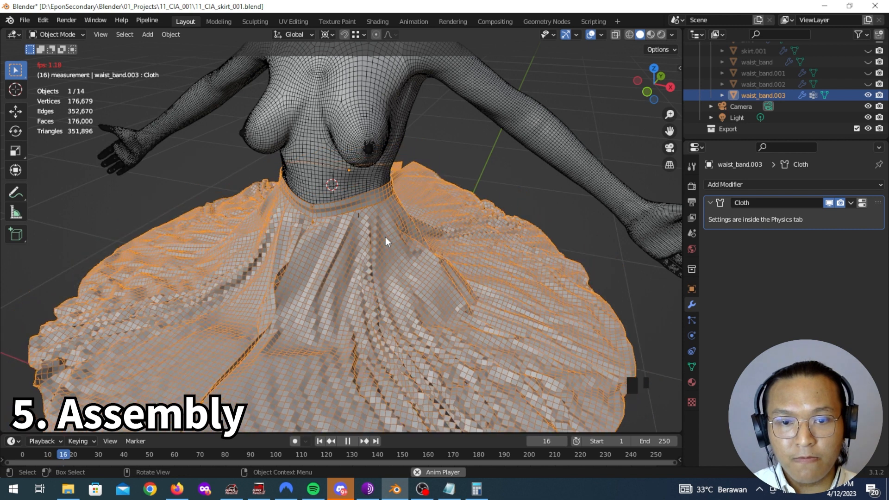
middle_click_drag(371, 244, 421, 249)
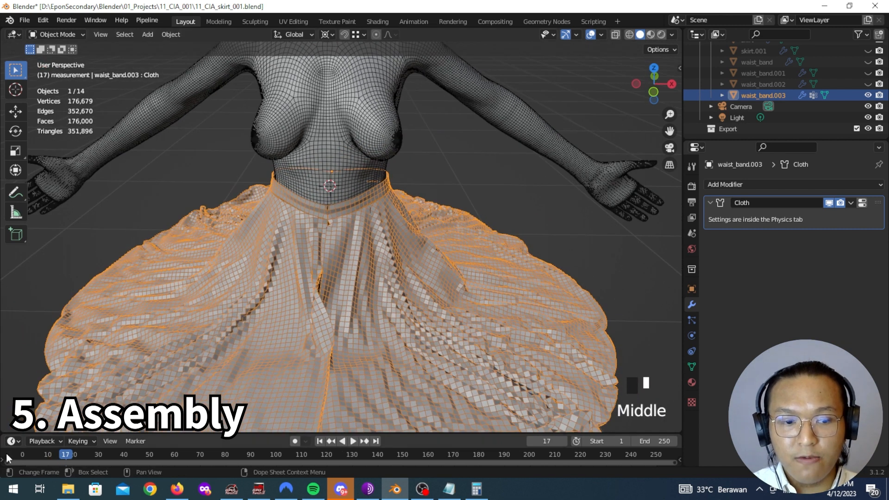
left_click(9, 454)
Step: Bridge the front opening edges of both skirt halves and delete only the bridging faces, leaving sewing threads
middle_click_drag(309, 255, 336, 315)
key("Tab")
scroll(303, 273, "up", 1)
scroll(303, 273, "up", 1)
left_click(285, 275)
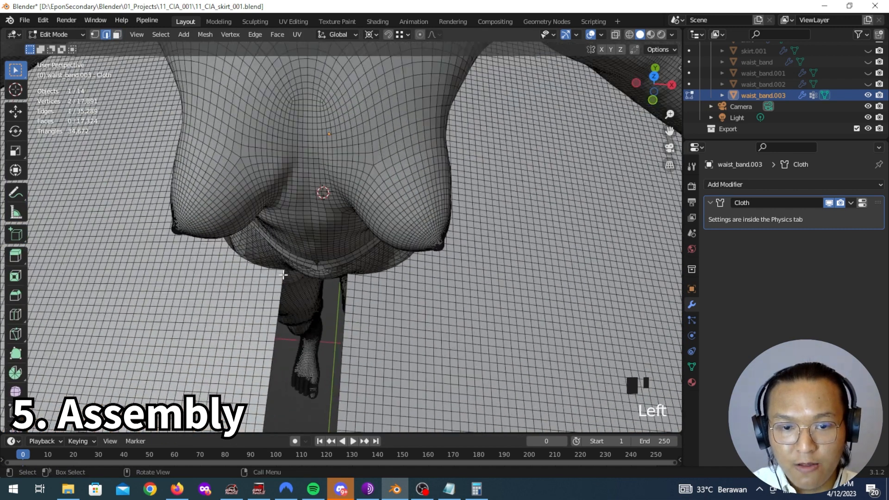
scroll(324, 365, "down", 5)
scroll(374, 261, "up", 4)
left_click(472, 308, "ctrl")
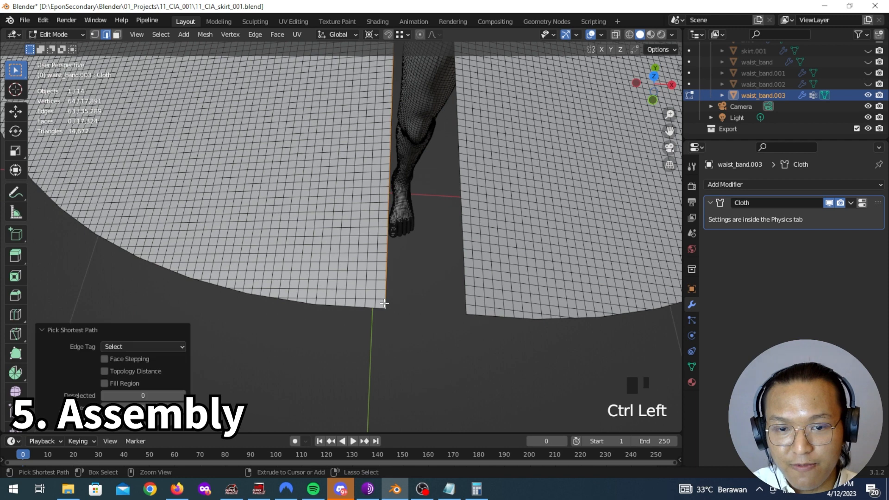
left_click(467, 309, "shift")
middle_click_drag(464, 216, 459, 277, "shift")
scroll(428, 253, "up", 3)
left_click(423, 247, "ctrl")
scroll(458, 277, "up", 2)
right_click(459, 277)
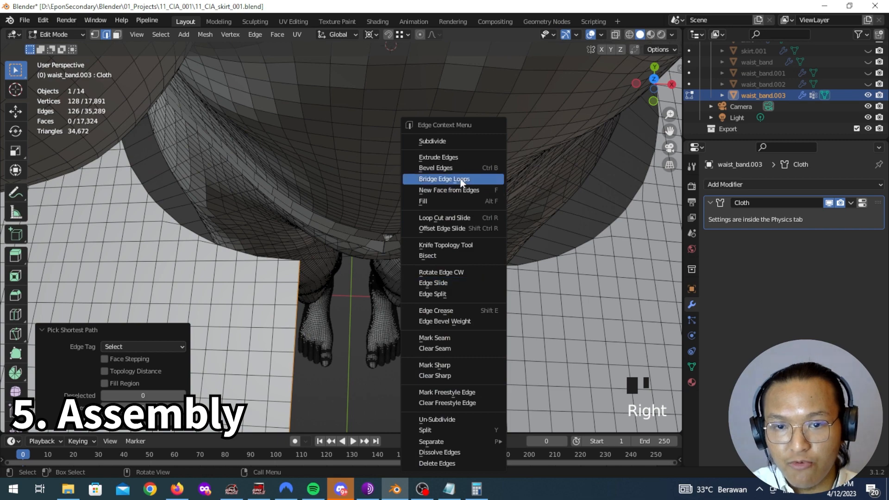
left_click(461, 179)
key("x")
left_click(489, 289)
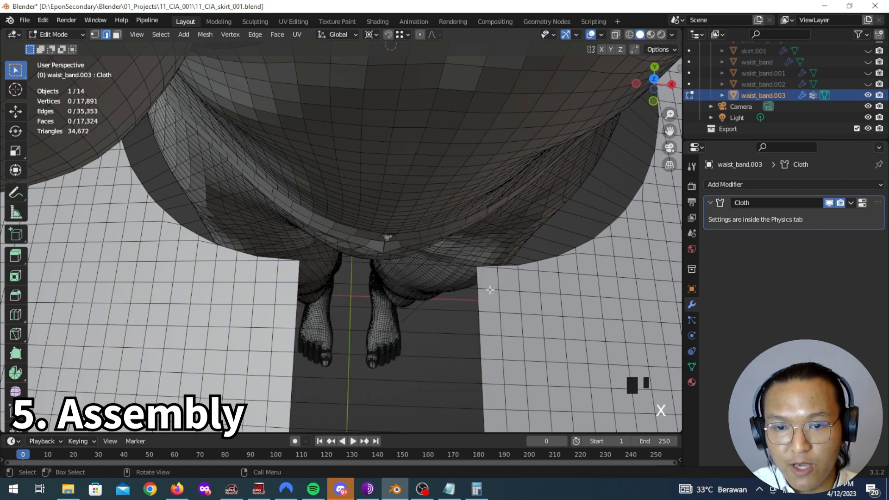
Step: Bridge the back opening edges of both skirt halves and remove only the new faces, keeping the threads
scroll(490, 289, "down", 6)
middle_click_drag(490, 293, 315, 295, "shift")
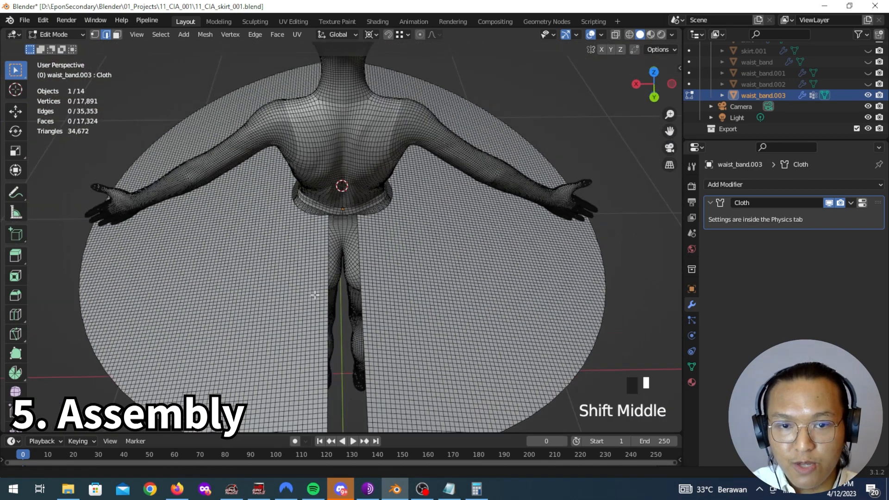
scroll(338, 248, "up", 3)
middle_click_drag(337, 249, 335, 284, "shift")
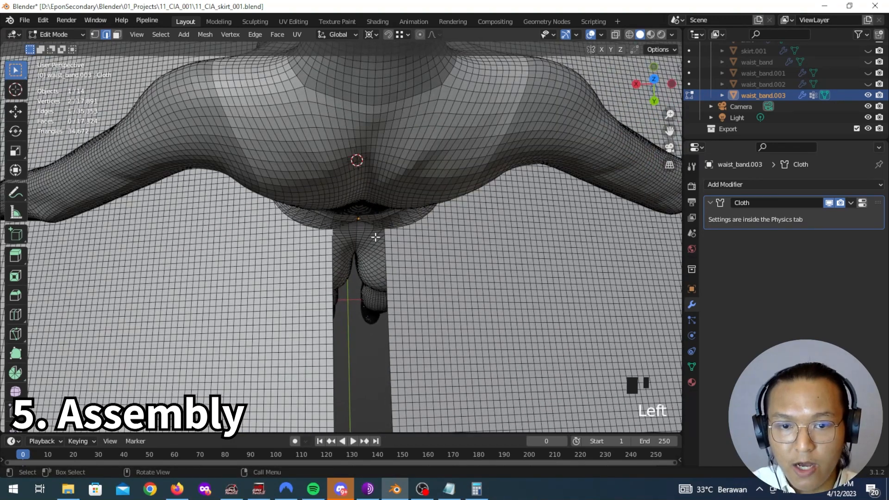
middle_click_drag(390, 235, 357, 203, "shift")
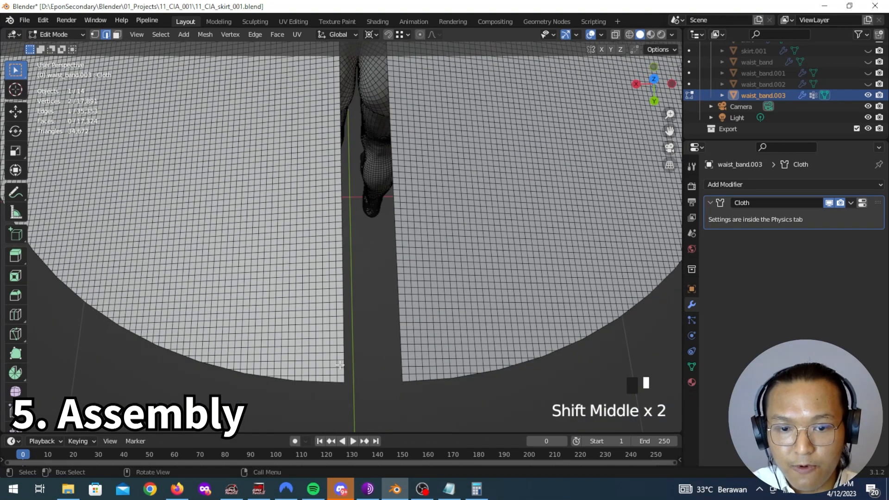
left_click(395, 377, "ctrl")
middle_click_drag(401, 378, 389, 259, "shift")
scroll(383, 258, "up", 4)
left_click(394, 247, "ctrl")
left_click(394, 247, "ctrl")
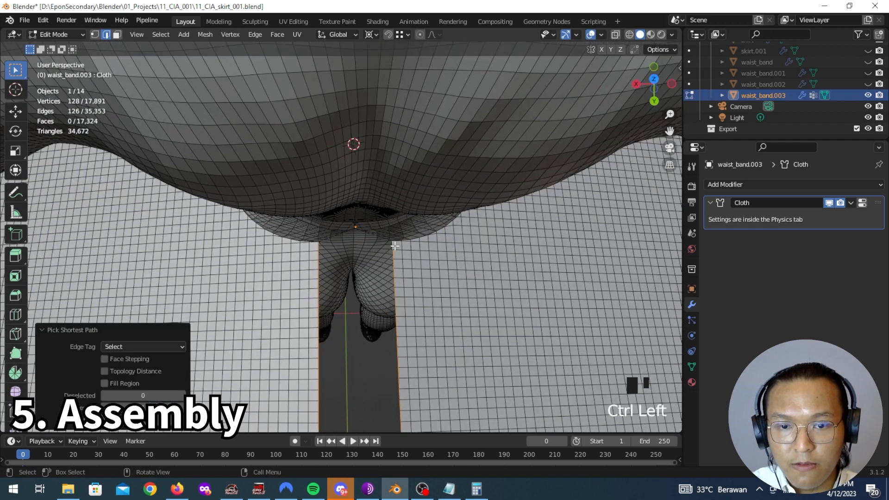
right_click(367, 178)
left_click(366, 183)
key("x")
left_click(391, 262)
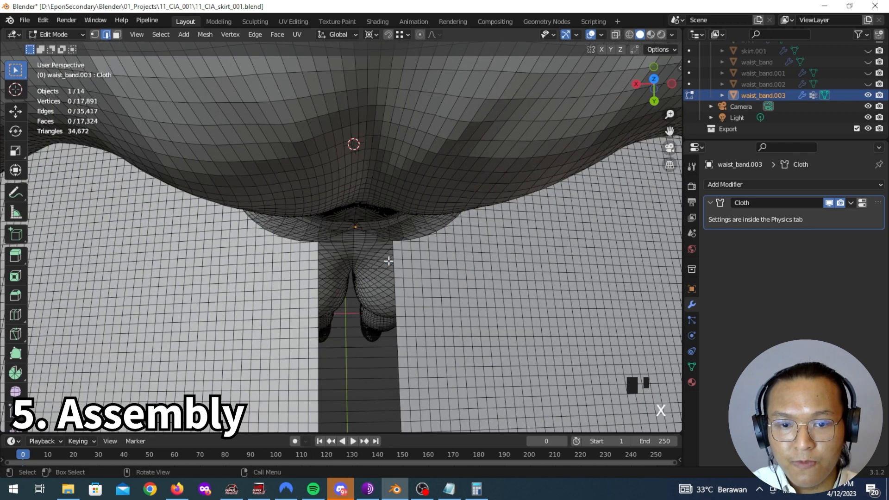
Step: Simulate the sewn skirt in Object Mode to frame 33 and examine the seam below the waistband up close
scroll(391, 262, "down", 12)
middle_click_drag(390, 262, 427, 263)
key("Tab")
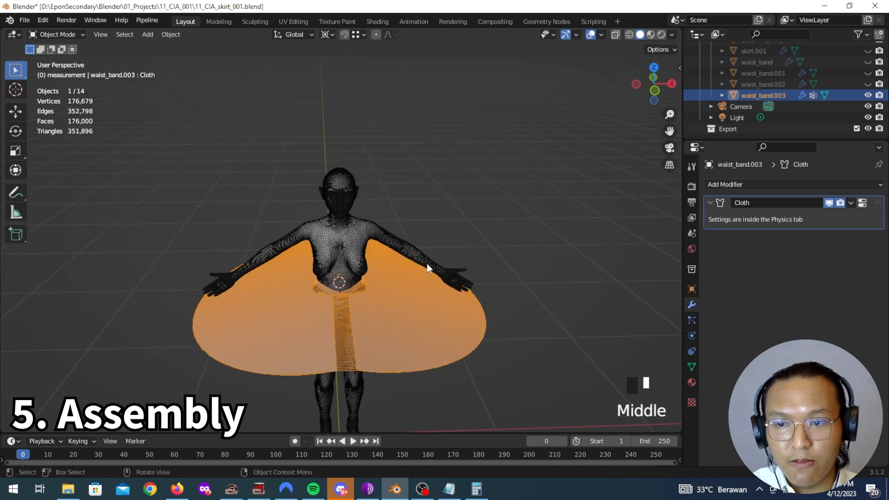
key("space")
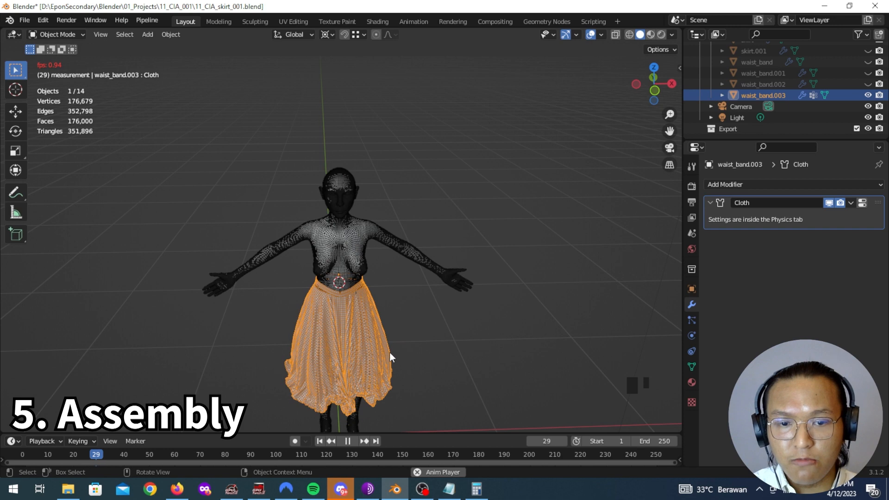
key("space")
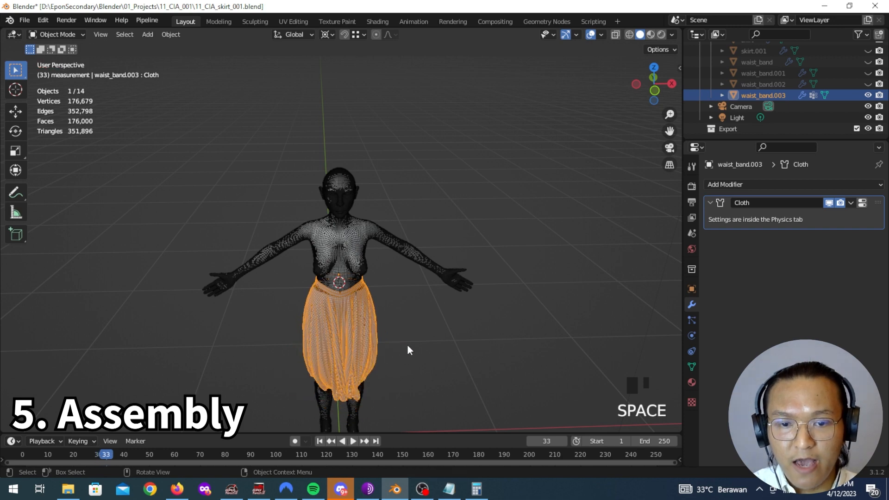
scroll(408, 346, "up", 5)
middle_click_drag(390, 310, 451, 243, "shift")
scroll(376, 260, "up", 3)
middle_click_drag(376, 261, 437, 246)
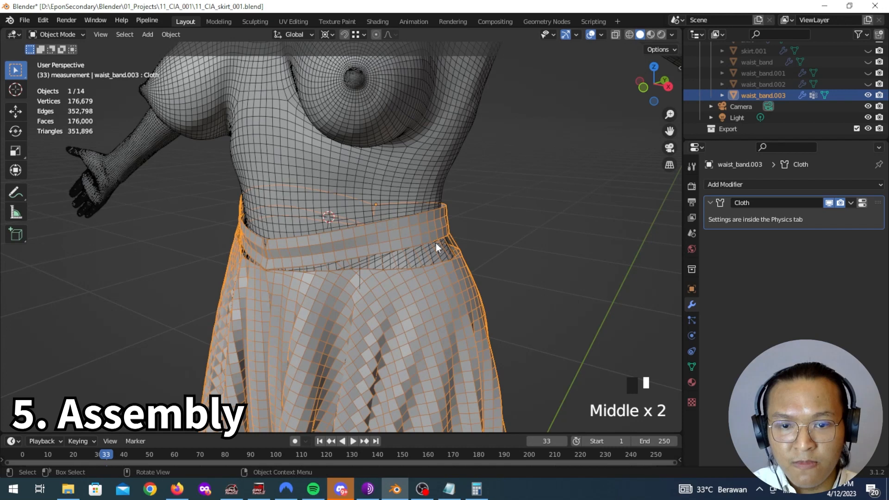
Step: Set the cloth's Max Sewing Force to 10 and return the timeline to frame 0
left_click(692, 354)
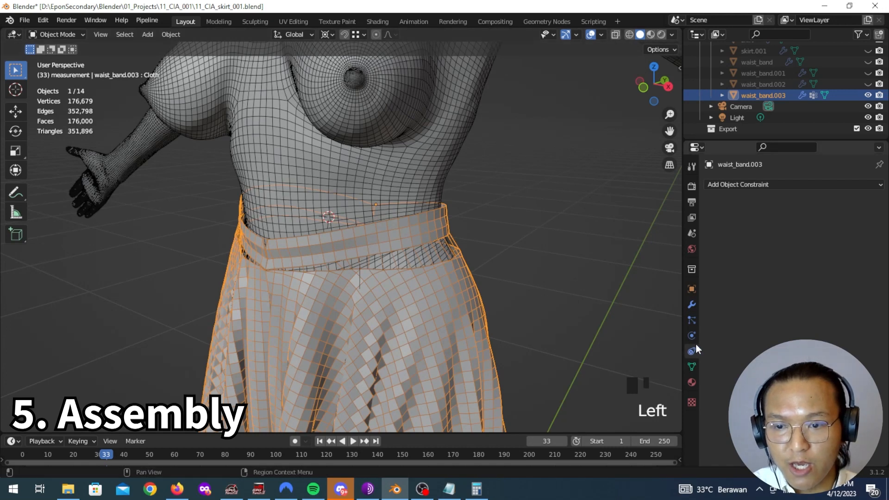
left_click(692, 367)
left_click(693, 337)
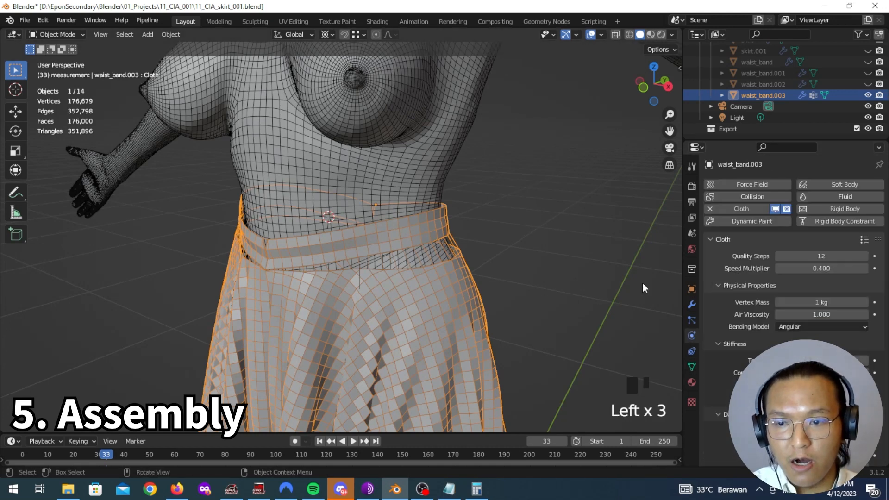
scroll(806, 278, "down", 17)
left_click(807, 284)
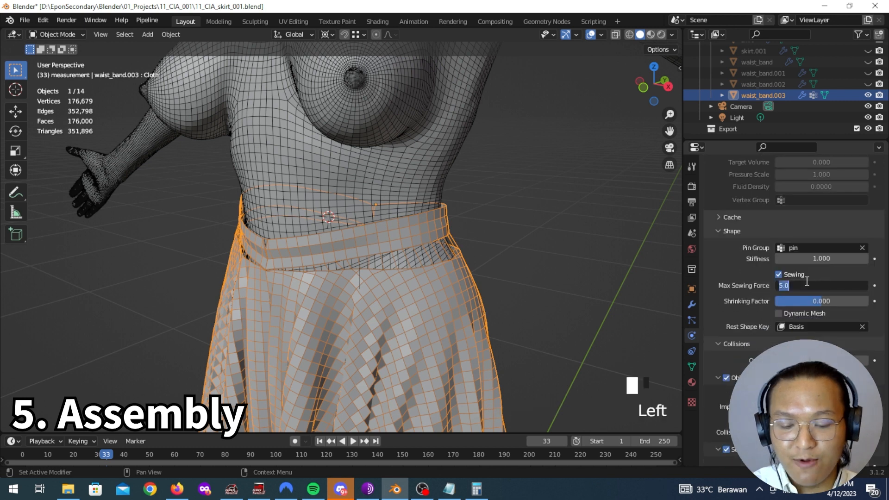
left_click(14, 457)
Step: Run the cloth simulation from frame 0 to about frame 47, checking the waist seam and the drape
key("space")
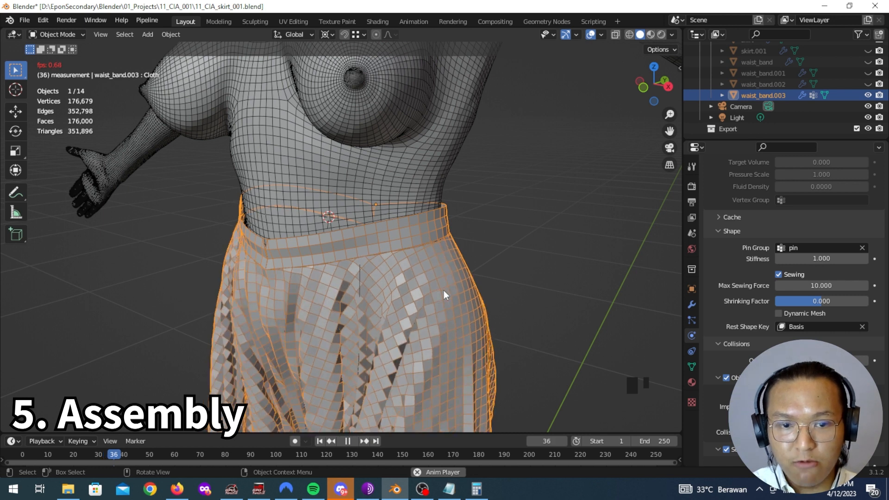
scroll(479, 292, "down", 5)
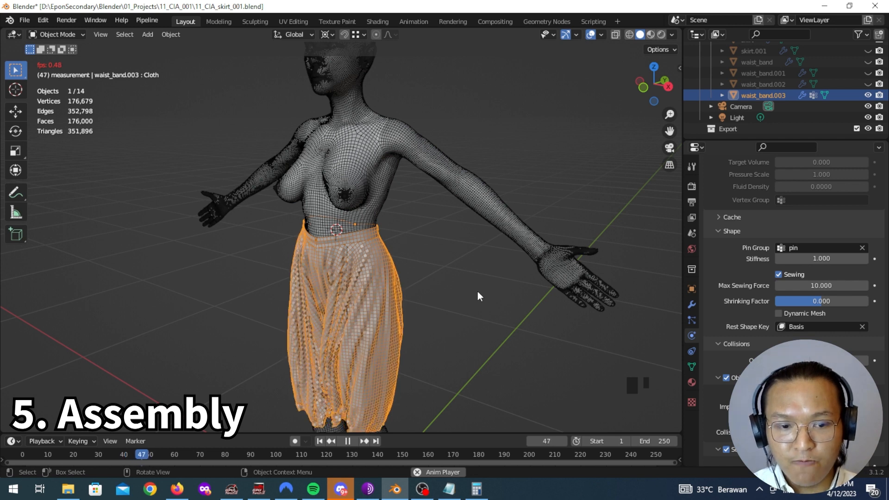
key("space")
scroll(477, 291, "down", 2)
middle_click_drag(477, 290, 518, 280)
middle_click_drag(388, 334, 384, 283, "shift")
scroll(385, 283, "up", 5)
middle_click_drag(319, 287, 259, 297)
Step: Continue the simulation to frame 100, pausing around frame 75 to check the hem
key("space")
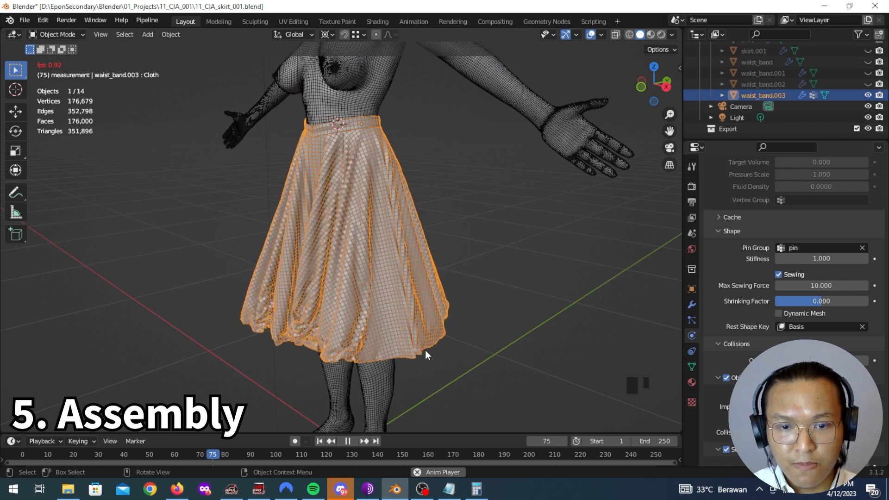
key("space")
scroll(423, 349, "up", 5)
middle_click_drag(423, 349, 487, 283)
key("space")
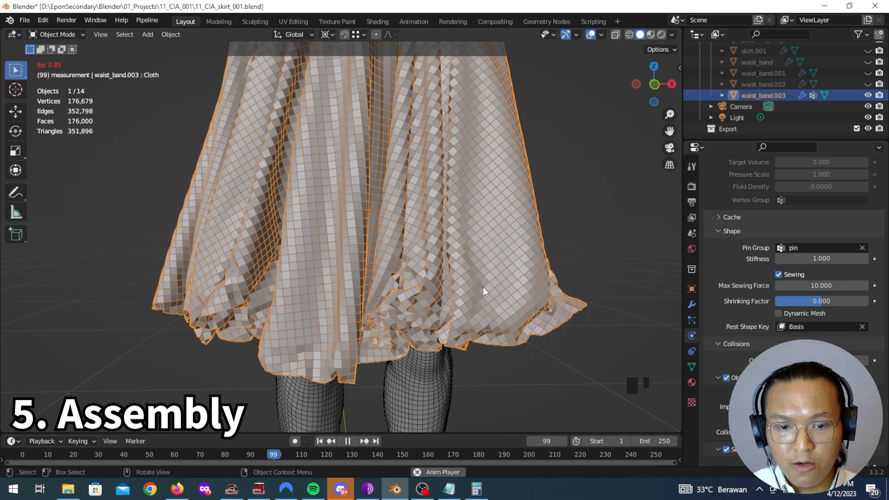
key("space")
Step: Examine the draped skirt's hem, folds and silhouette from several angles and in front view
mouse_move(530, 305)
middle_mouse_down()
mouse_move(502, 276)
mouse_move(526, 257)
mouse_move(528, 314)
middle_mouse_up()
scroll(484, 271, "up", 4)
scroll(528, 315, "down", 7)
scroll(433, 309, "down", 3)
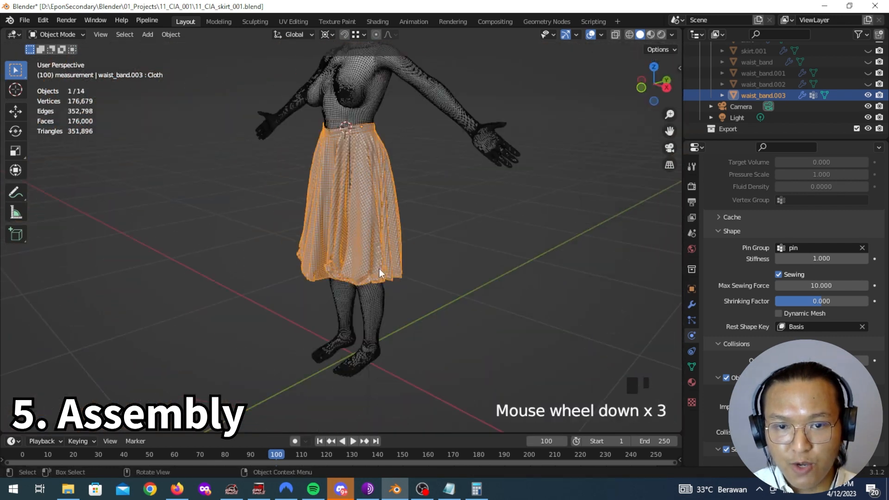
scroll(379, 272, "down", 2)
middle_click_drag(380, 272, 410, 301, "shift")
scroll(287, 298, "up", 5)
middle_click_drag(287, 298, 520, 294)
scroll(415, 304, "down", 4)
scroll(524, 303, "up", 3)
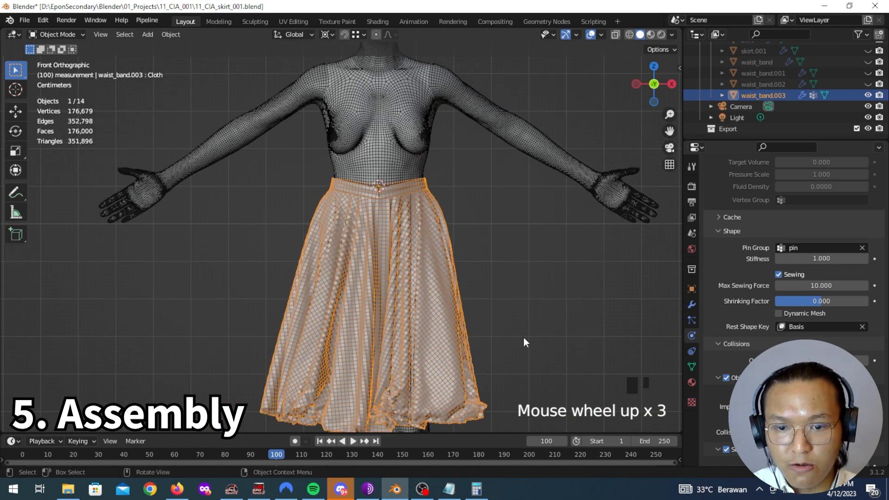
Step: Save the simulated drape as a shape key while keeping the Cloth modifier, and hide the modifier in the viewport
left_click(692, 304)
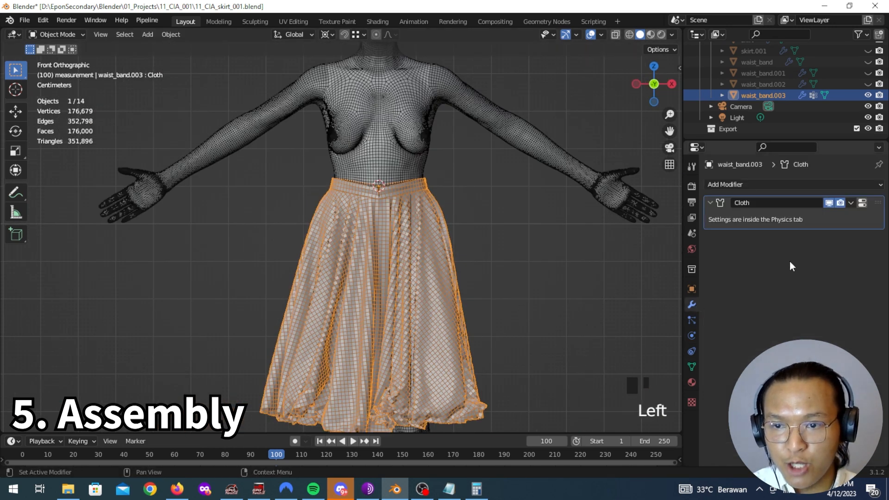
left_click(850, 202)
left_click(814, 238)
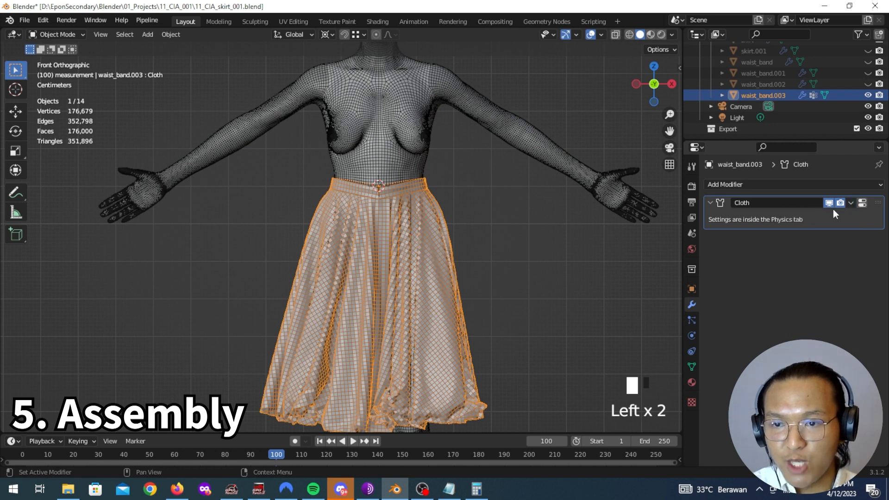
left_click(828, 202)
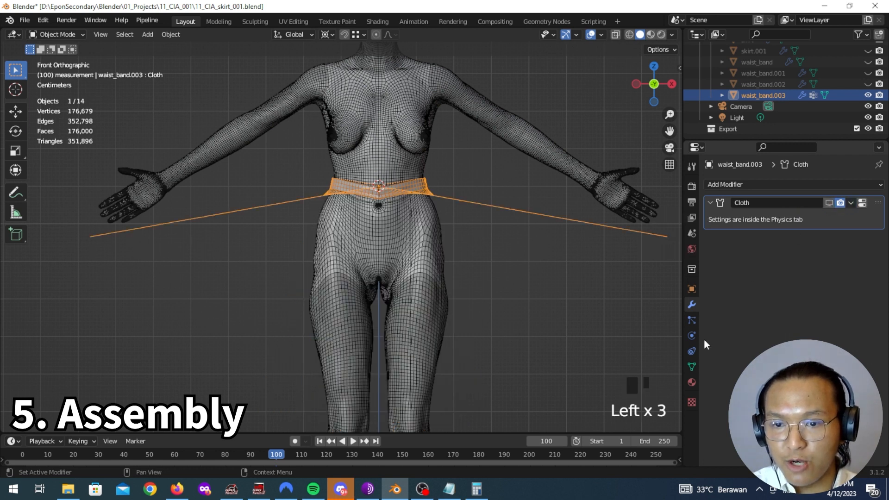
Step: Mute the old Cloth shape key and set the Cloth.001 shape key's value to 1.000
left_click(692, 367)
left_click(856, 323)
left_click(787, 335)
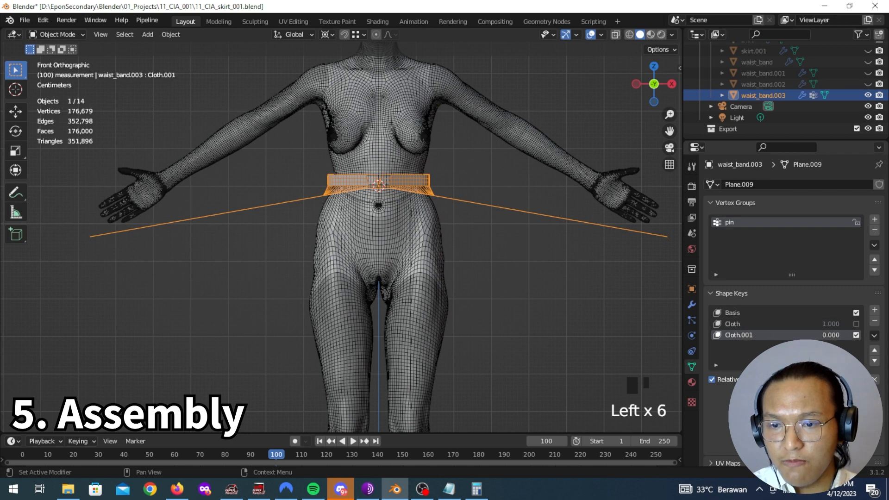
left_click_drag(830, 335, 847, 335)
middle_click_drag(379, 306, 404, 313)
scroll(407, 316, "down", 4)
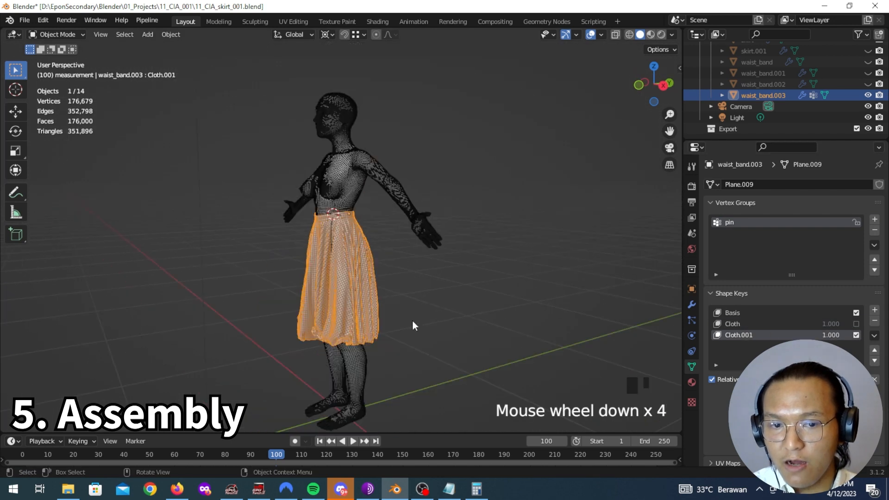
Step: Preview the draped skirt in rendered shading without overlays, examining its back, front, folds and waistband
middle_click_drag(484, 318, 570, 266)
scroll(479, 321, "up", 5)
scroll(570, 265, "down", 5)
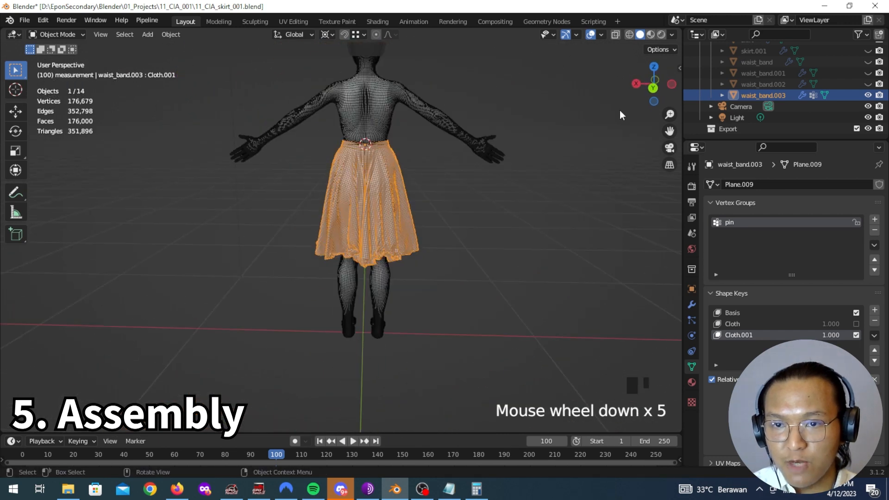
left_click(661, 34)
mouse_move(282, 150)
middle_mouse_down()
mouse_move(423, 185)
mouse_move(444, 245)
middle_mouse_up()
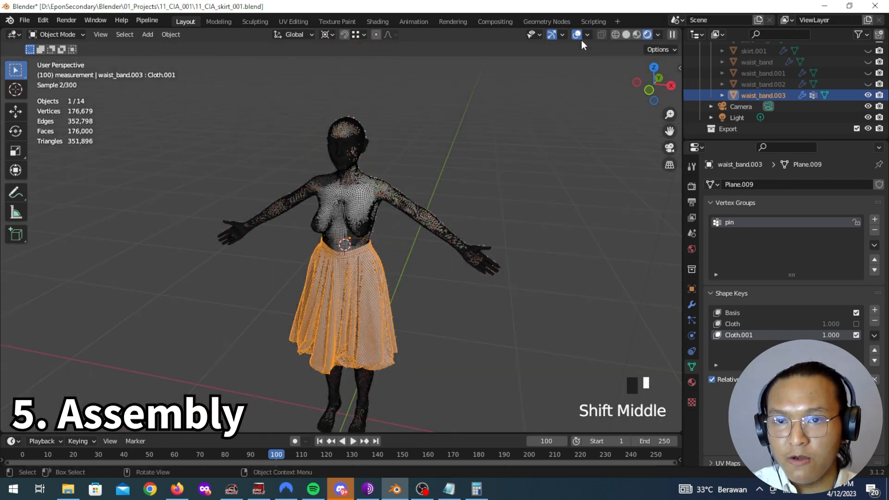
left_click(576, 34)
middle_click_drag(467, 141, 468, 140)
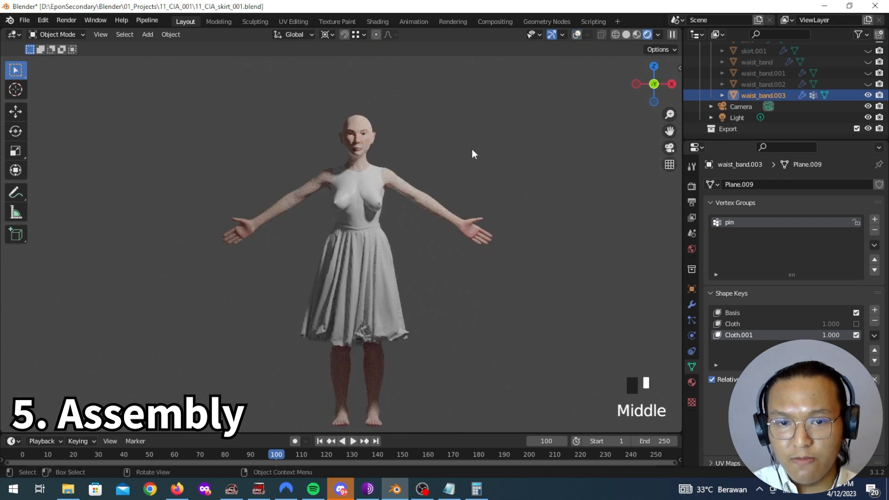
middle_click_drag(508, 199, 519, 223)
scroll(520, 224, "up", 5)
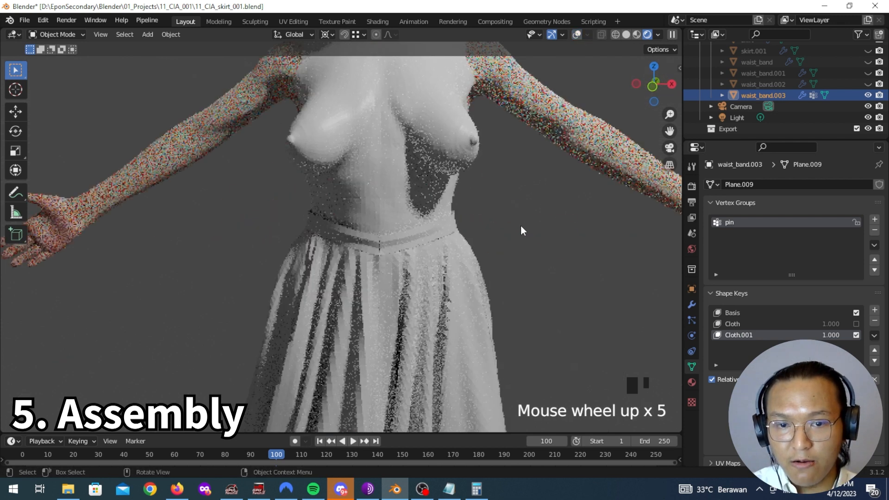
Step: Return the viewport to solid shading with overlays shown, and save the skirt file
left_click(625, 36)
scroll(487, 246, "down", 4)
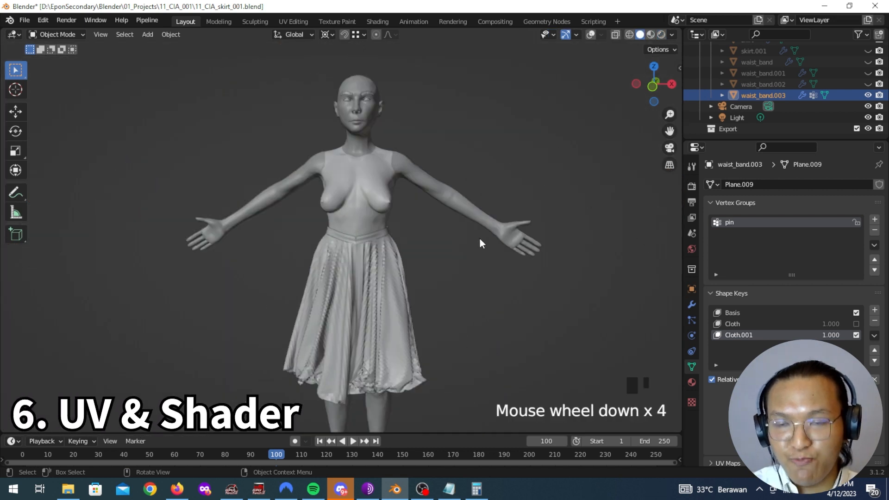
left_click(591, 35)
middle_click_drag(453, 251, 445, 281)
key("ctrl+s")
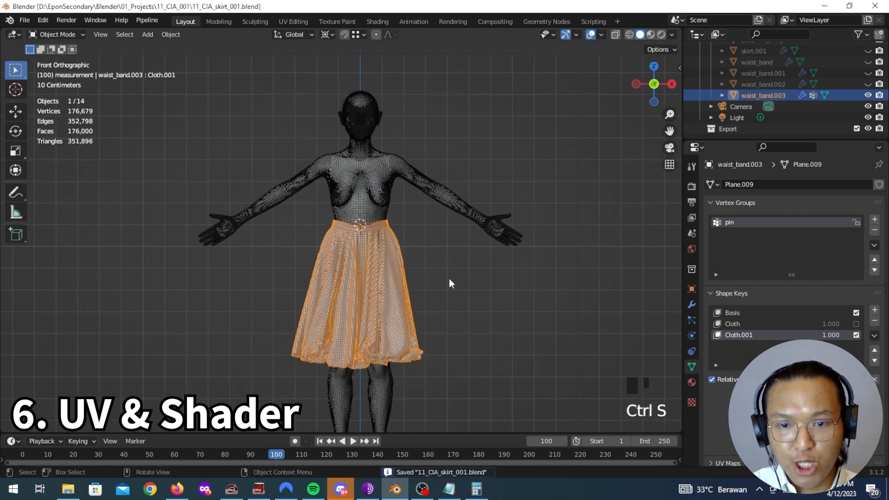
Step: Open cloth_fabric_001.blend from the 03_Template folder in a second Blender instance and copy its floral fabric object
key("super+d")
right_click(545, 262)
left_click(504, 296)
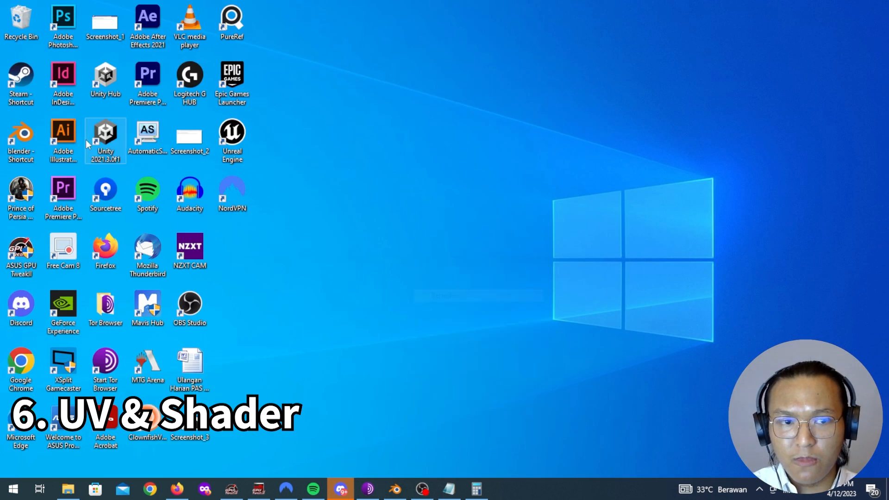
double_click(21, 135)
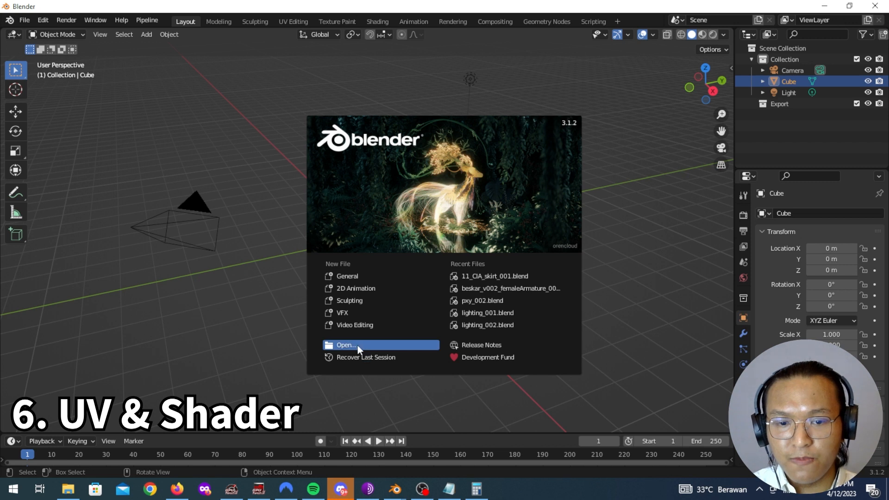
left_click(359, 346)
left_click(221, 377)
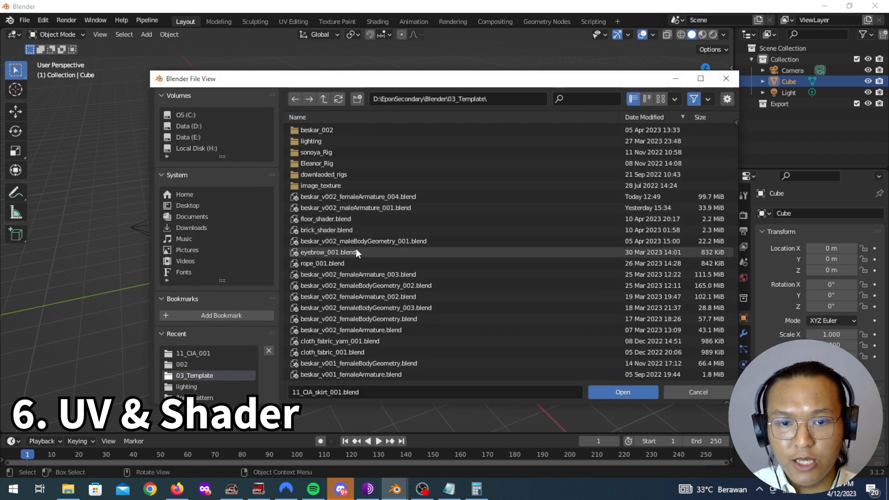
double_click(365, 353)
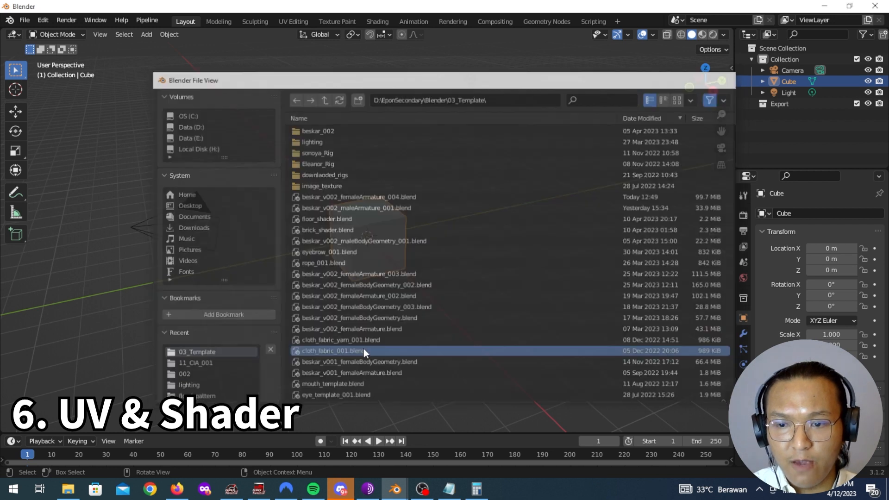
middle_click_drag(488, 191, 497, 217)
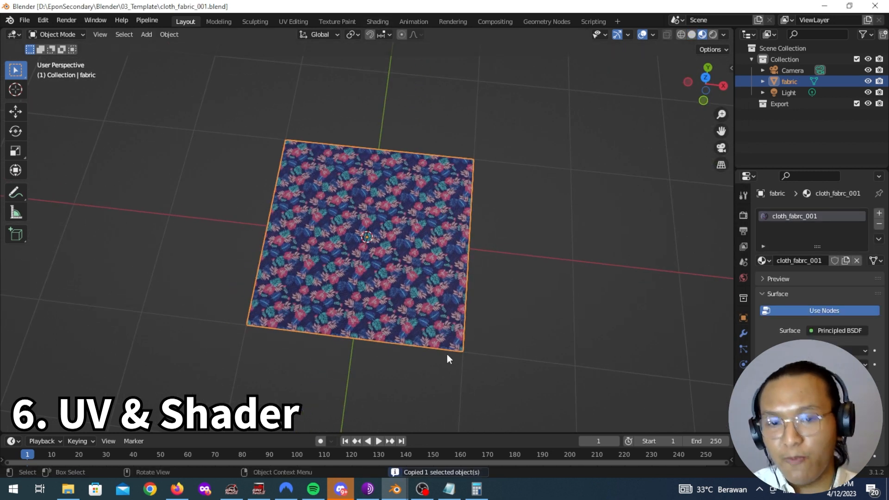
Step: Switch back to the skirt file, save it, and collapse the model, measurement and fabric collections
mouse_move(395, 489)
left_click(347, 459)
key("ctrl+s")
scroll(827, 101, "up", 11)
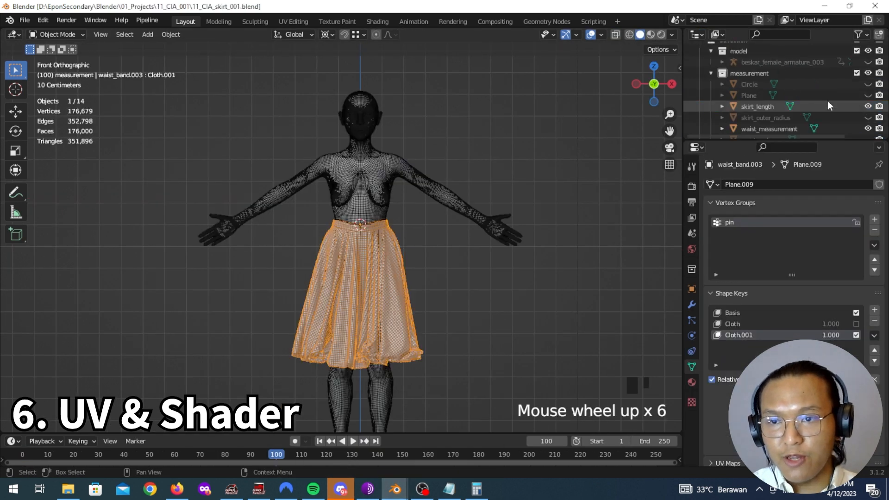
left_click(707, 93)
left_click(711, 69)
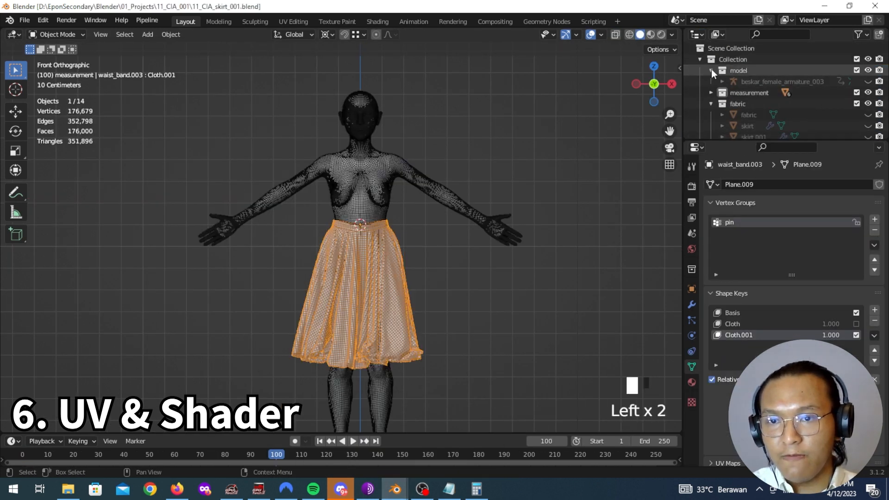
left_click(710, 82)
Step: Create a new collection inside Collection and name it template
left_click(743, 59)
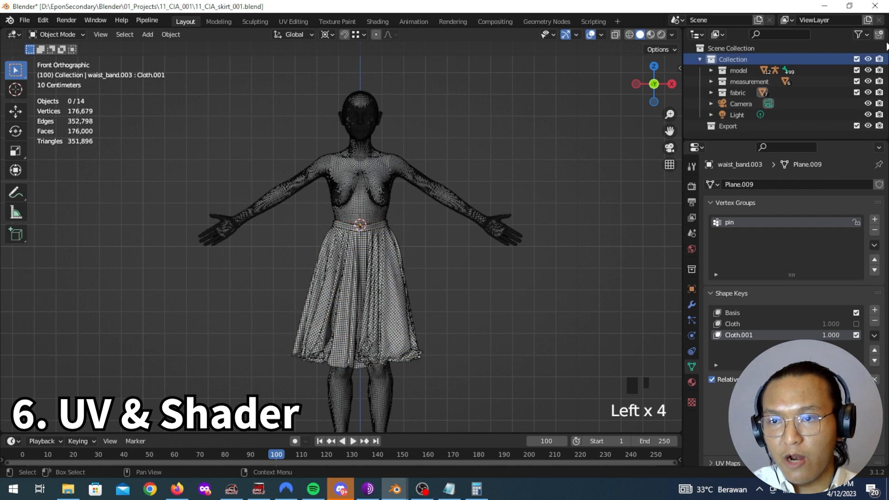
left_click(763, 102)
double_click(740, 102)
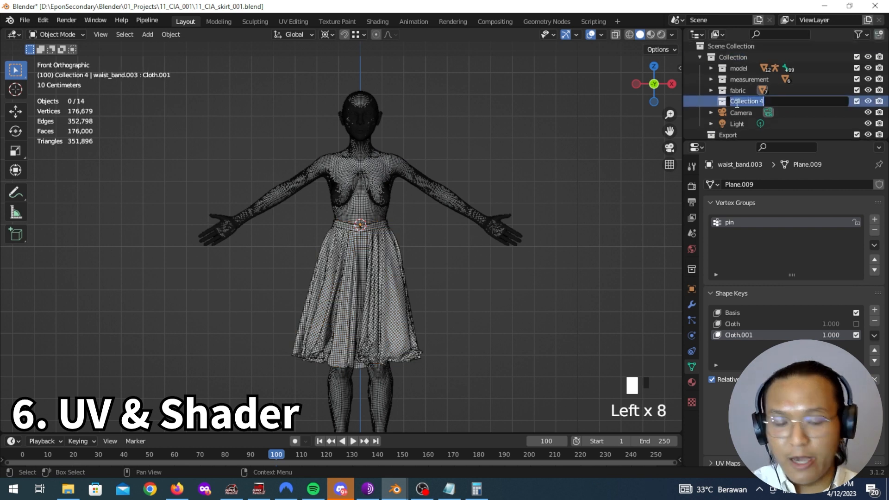
type("template")
key("Return")
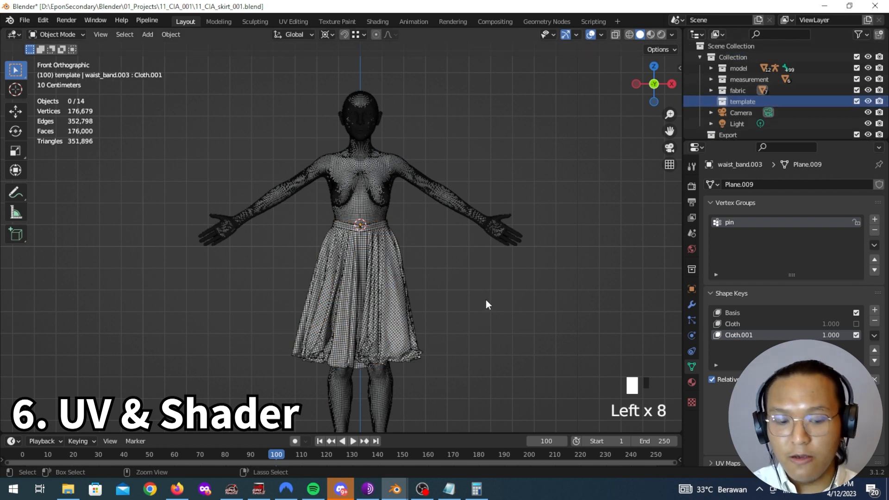
Step: Paste the copied fabric plane into the template collection, check its cloth_fabrc_001 material, and hide the collection
key("ctrl+v")
middle_click_drag(485, 299, 463, 305)
left_click(420, 317)
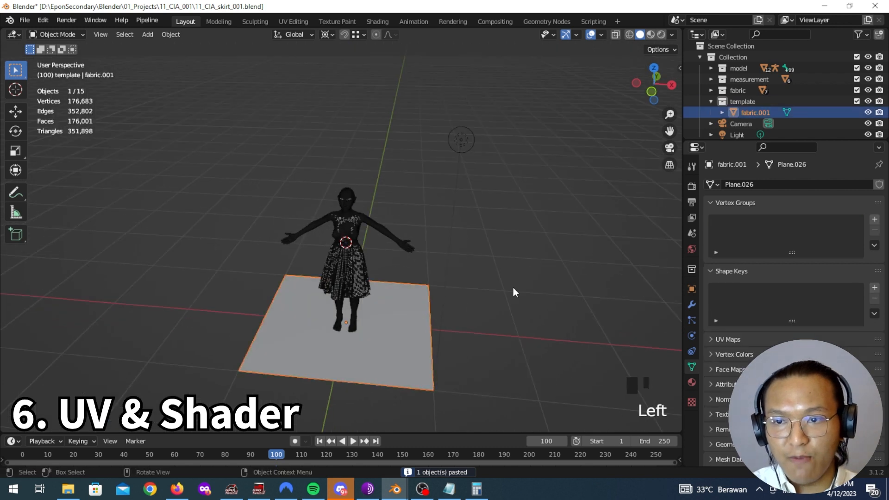
left_click(691, 382)
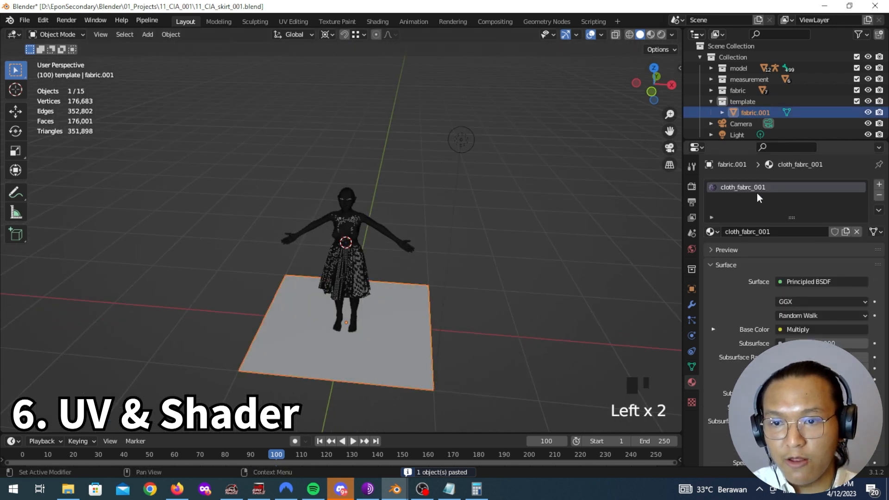
scroll(563, 258, "up", 4)
left_click(868, 101)
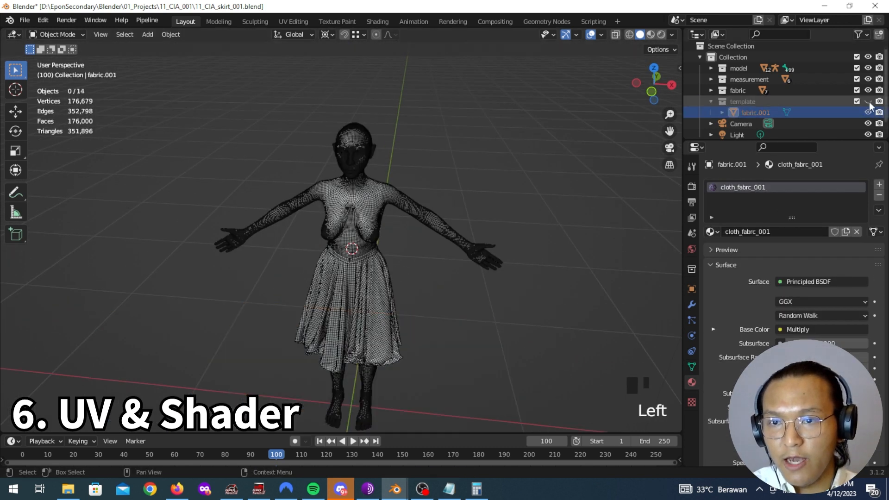
Step: Select the skirt and set its Cloth.001 shape key's value to 0.000
left_click(388, 293)
middle_click_drag(403, 303, 407, 296)
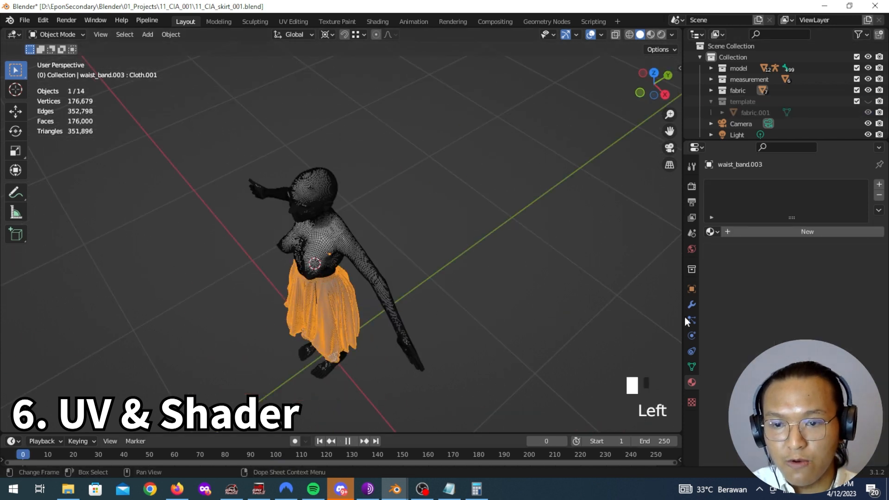
left_click(691, 305)
middle_click_drag(411, 307, 509, 324)
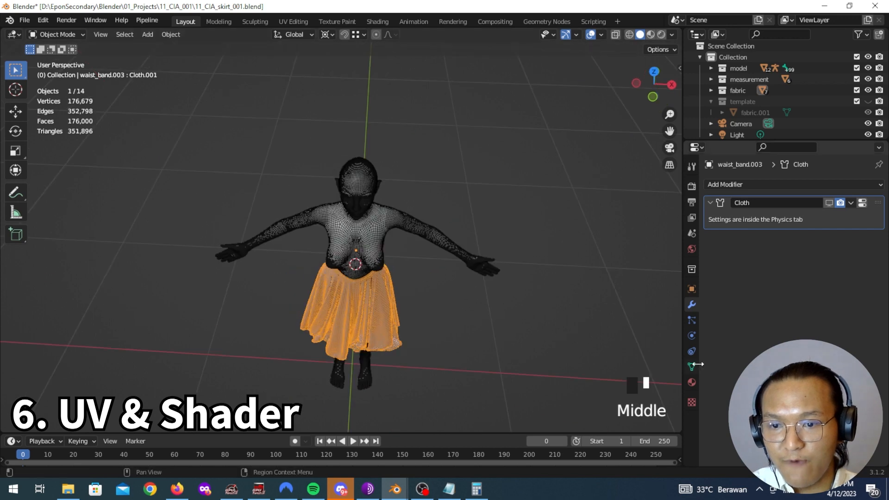
left_click(692, 366)
left_click_drag(830, 335, 782, 336)
middle_click_drag(601, 358, 459, 305)
scroll(412, 308, "down", 6)
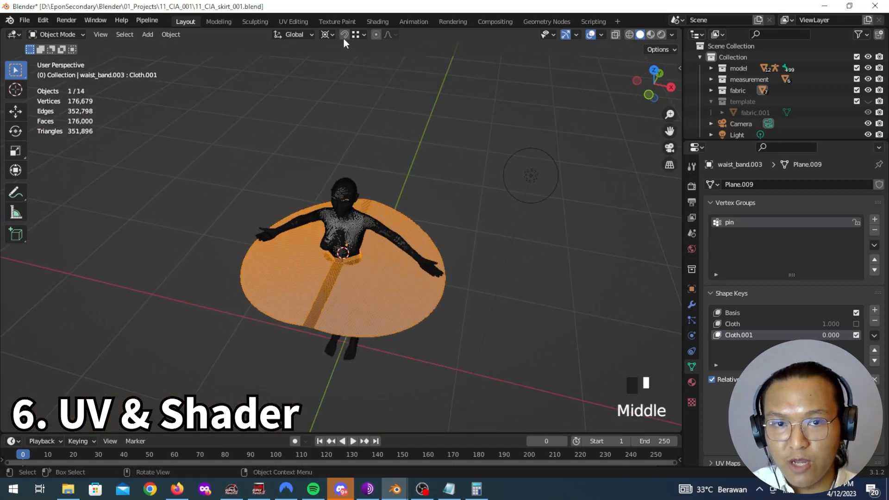
Step: Switch to the UV Editing workspace and make the skirt's Basis shape key active
left_click(293, 21)
middle_click_drag(493, 265, 651, 298)
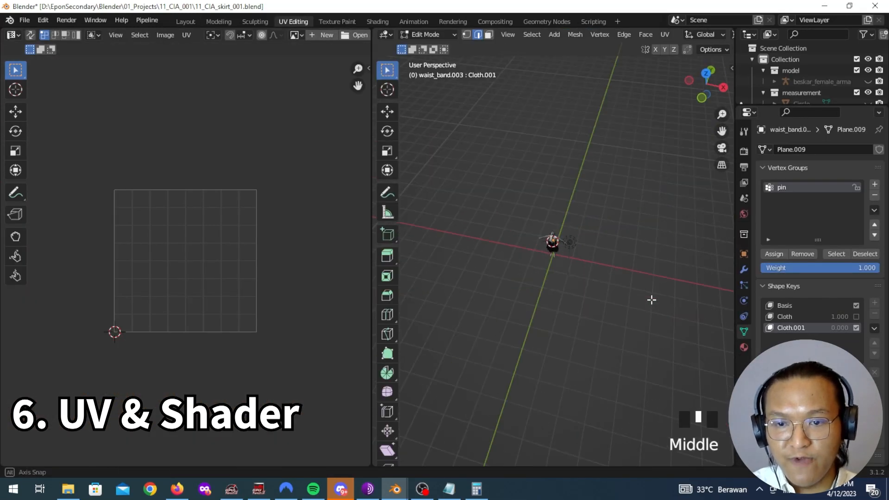
scroll(637, 284, "up", 11)
left_click(804, 305)
middle_click_drag(578, 232, 585, 232)
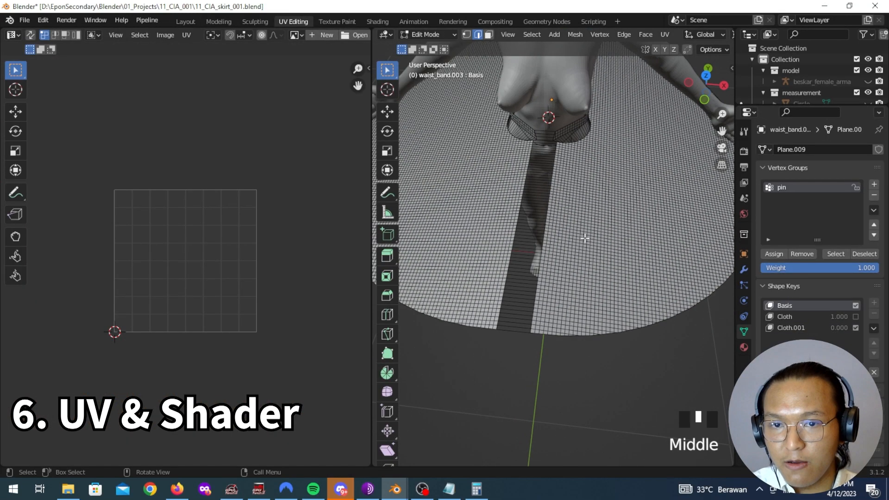
Step: Select the whole skirt mesh and unwrap it into UV islands
key("a")
key("u")
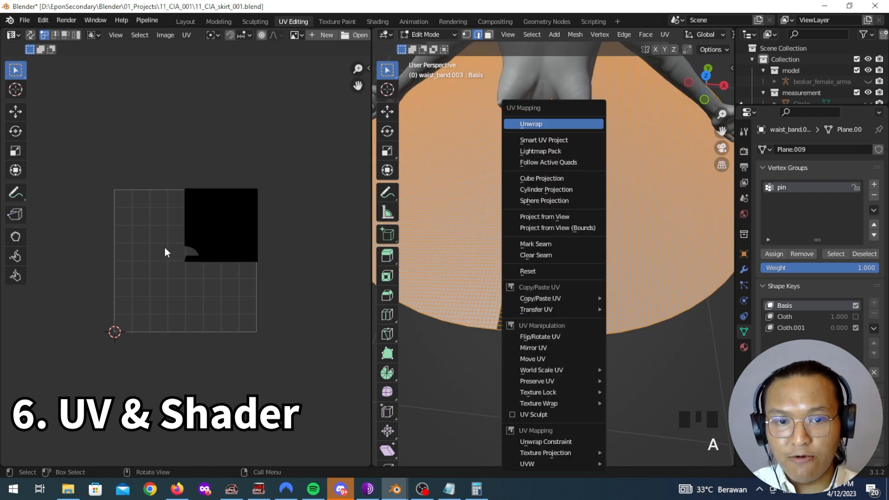
key("u")
scroll(209, 273, "up", 6)
scroll(217, 278, "down", 6)
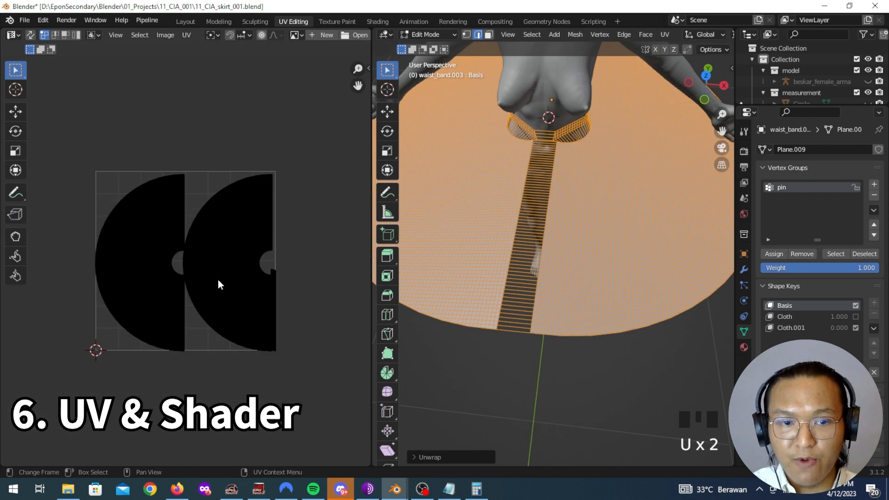
middle_click_drag(555, 250, 522, 252)
scroll(522, 252, "down", 3)
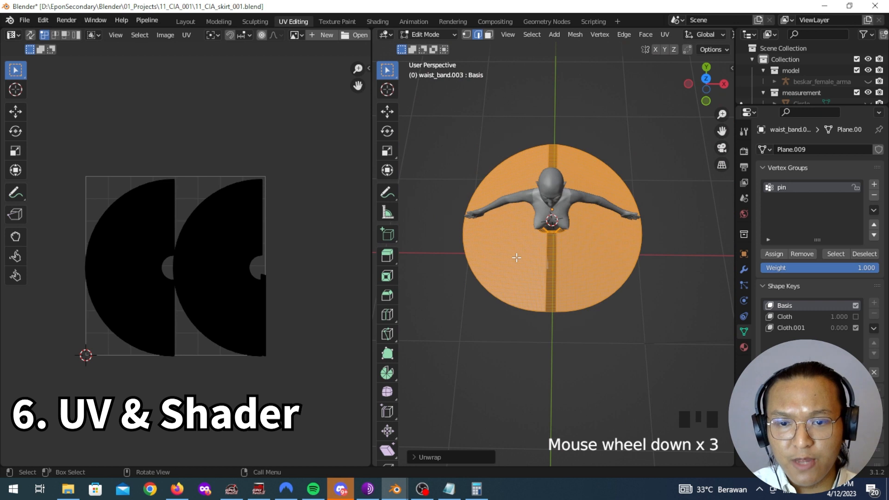
Step: Turn on UV sync selection and switch the UV editor to face selection
key("a")
key("a")
key("a")
key("l")
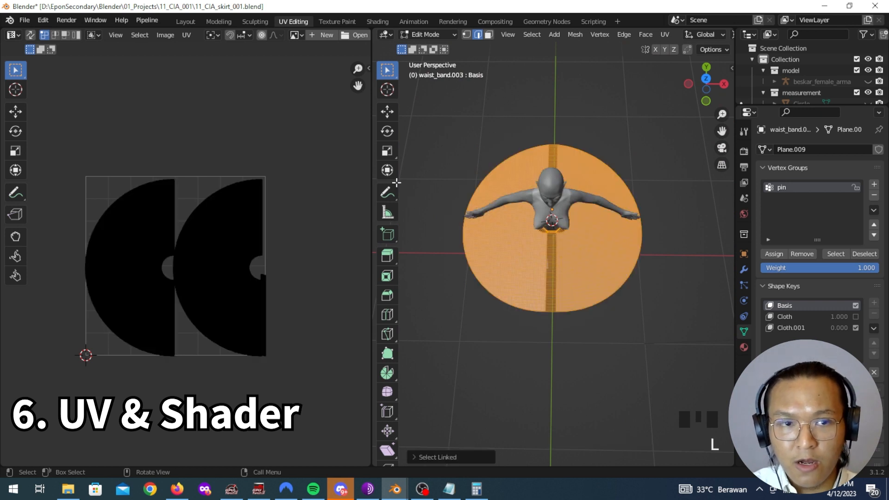
left_click(29, 35)
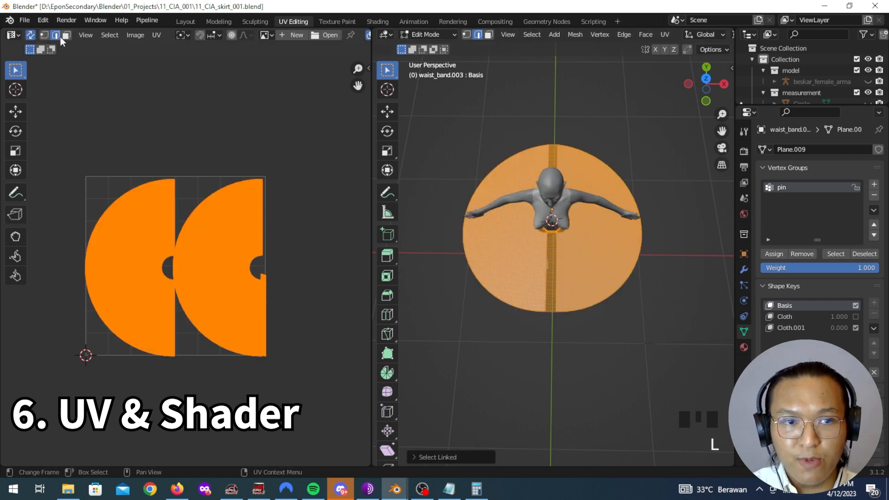
left_click(66, 35)
Step: Select faces on each skirt half and at the front opening's hem corner to identify their matching UV islands
left_click(531, 236)
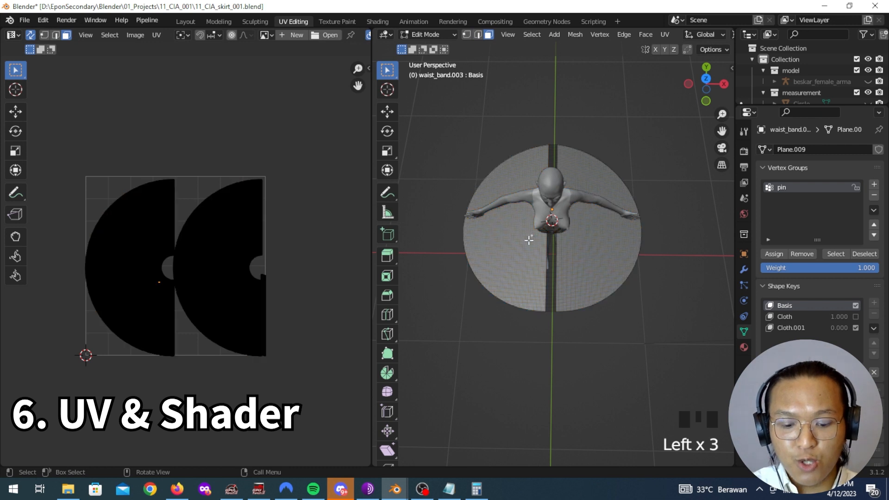
key("l")
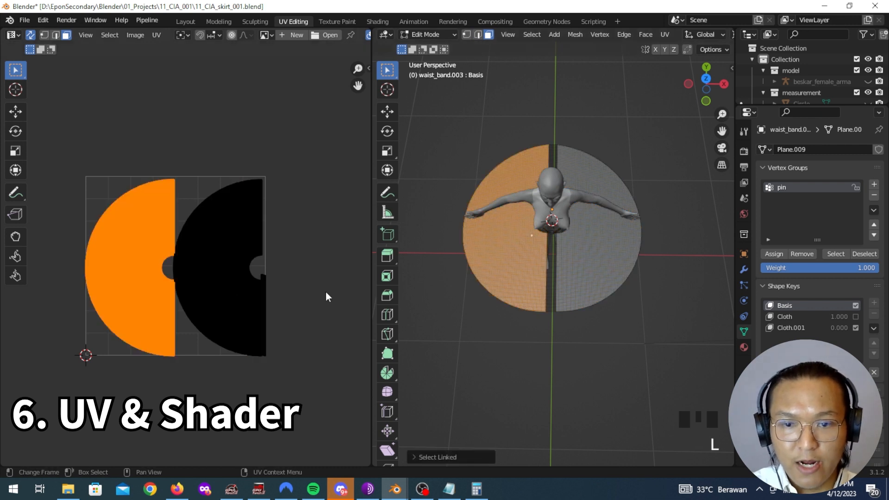
left_click(607, 280)
scroll(607, 280, "up", 5)
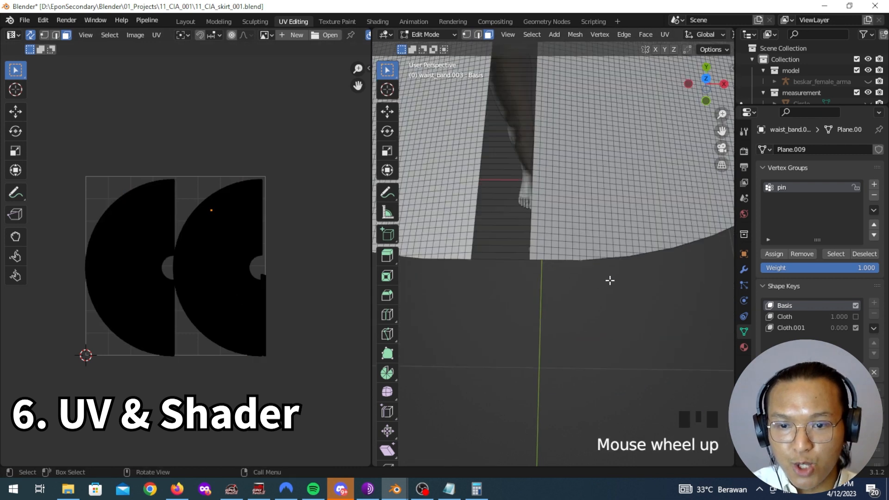
scroll(610, 280, "up", 1)
left_click(476, 263)
middle_click_drag(489, 268, 555, 348, "shift")
left_click(602, 358)
scroll(604, 358, "down", 6)
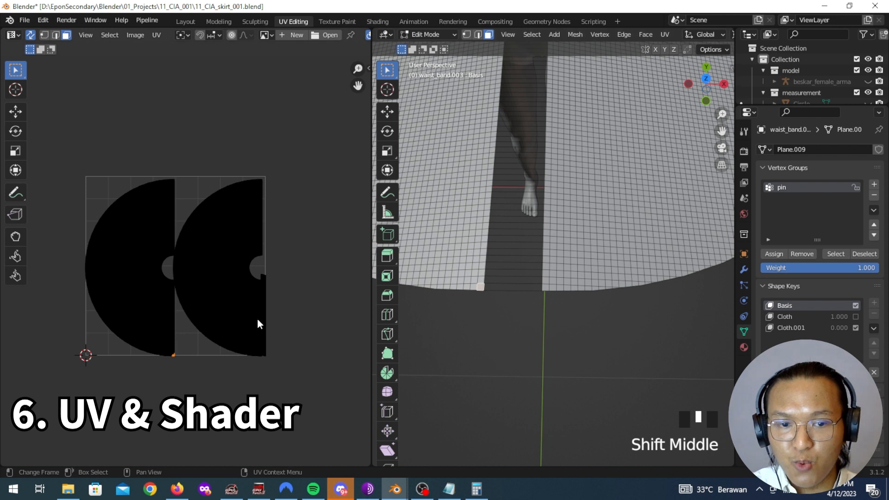
Step: Select the right half-circle UV island, try rotating it, and snap the 2D cursor to the island's centre
left_click(256, 318)
key("a")
key("a")
key("a")
key("a")
key("l")
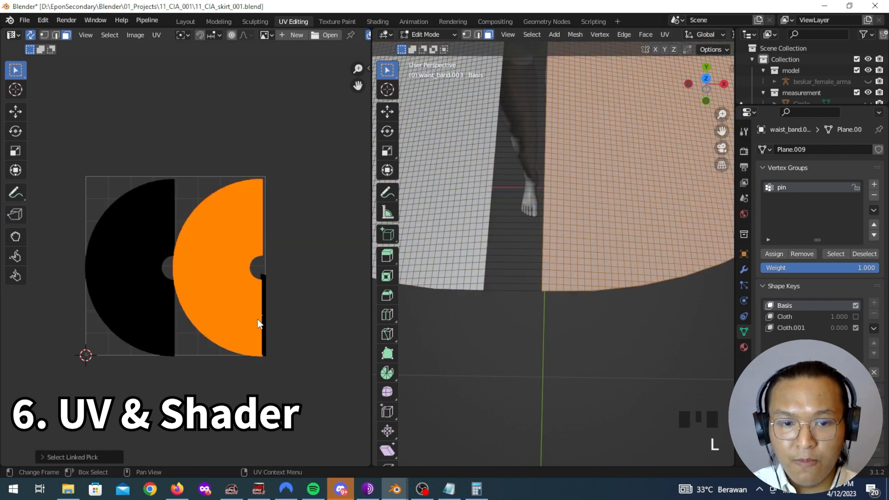
key("r")
right_click(218, 354)
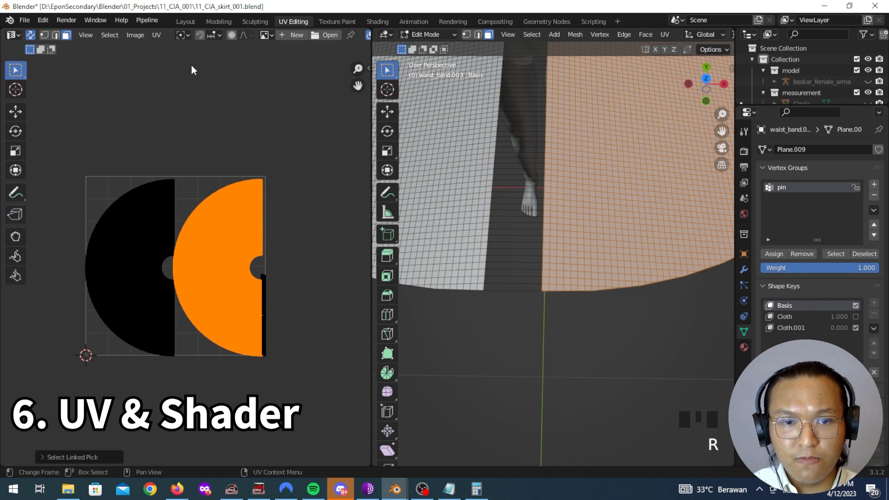
key("shift+s")
left_click(267, 204)
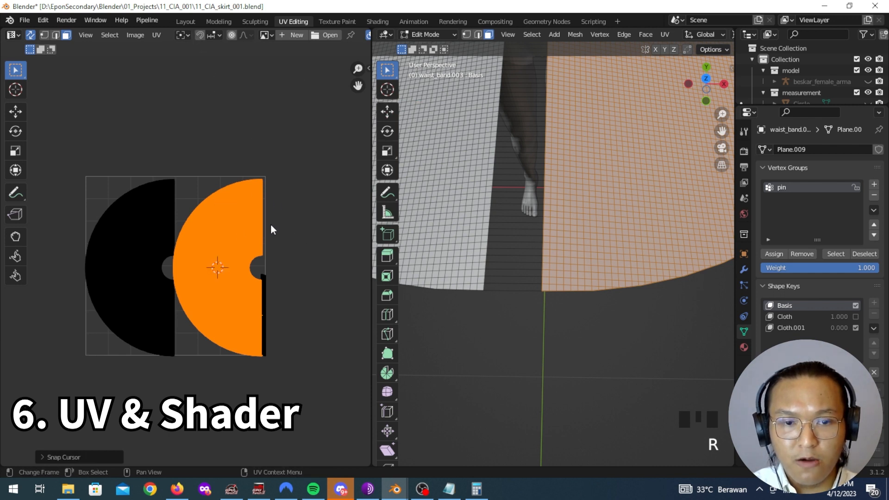
Step: Set the UV editor's 2D cursor location to X 0 and Y 0
key("shift+s")
key("n")
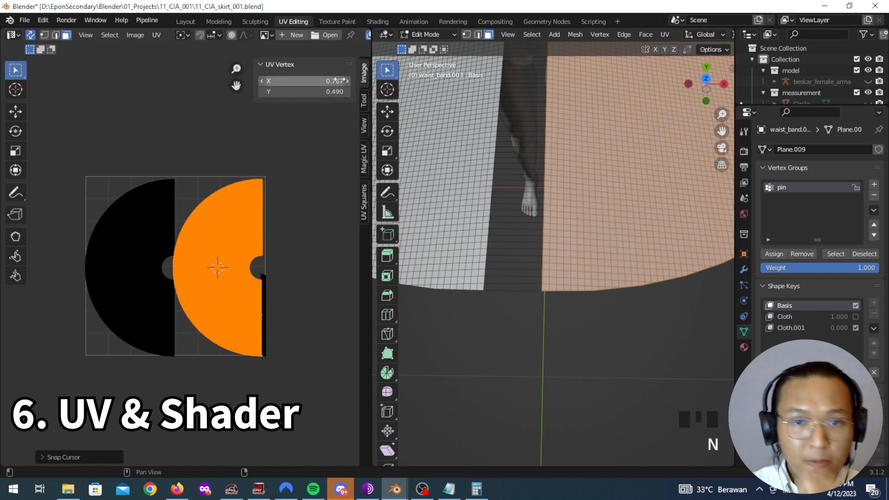
left_click(363, 100)
left_click(363, 125)
left_click_drag(324, 126, 332, 116)
key("Return")
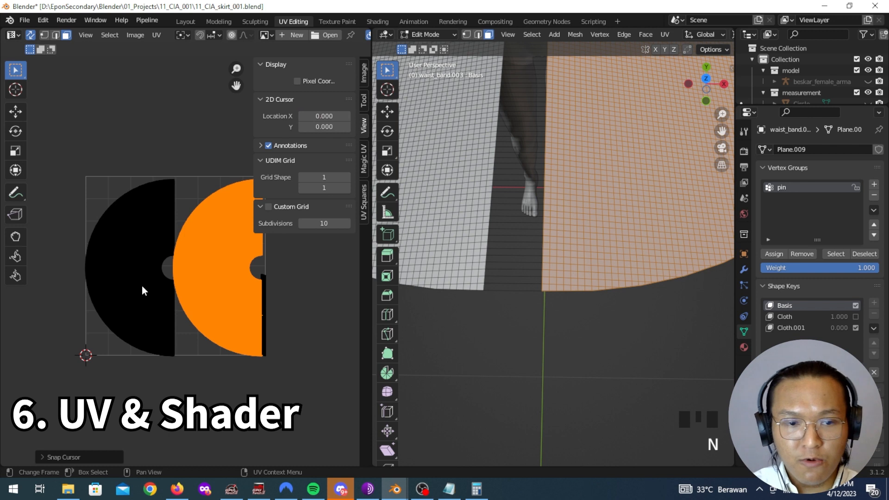
Step: Select the left half-circle island and snap it to the 2D cursor with offset
left_click(141, 287)
key("l")
key("shift+s")
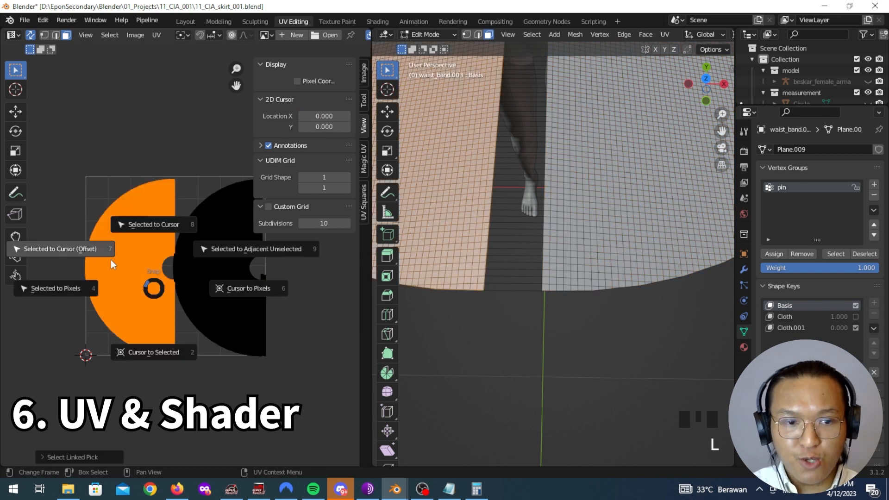
left_click(110, 259)
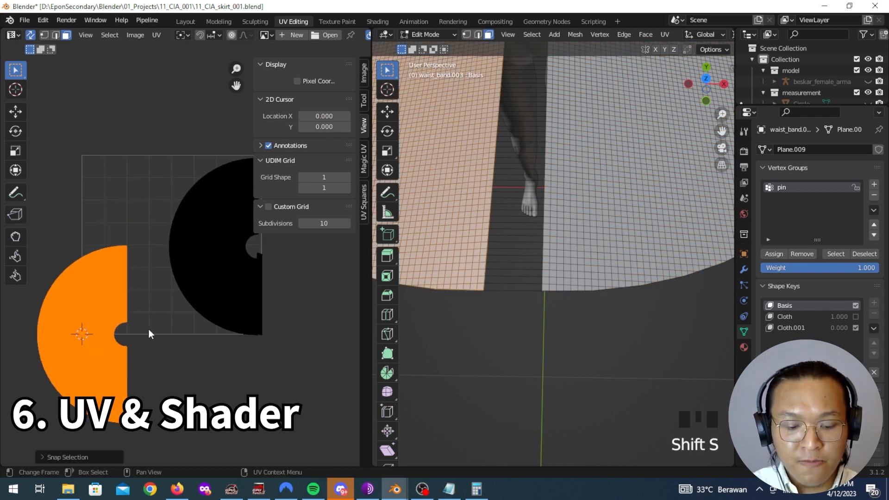
Step: Select the right half-circle island and snap it to the 2D cursor with offset, stacking it on the other half
key("a")
key("a")
key("a")
key("l")
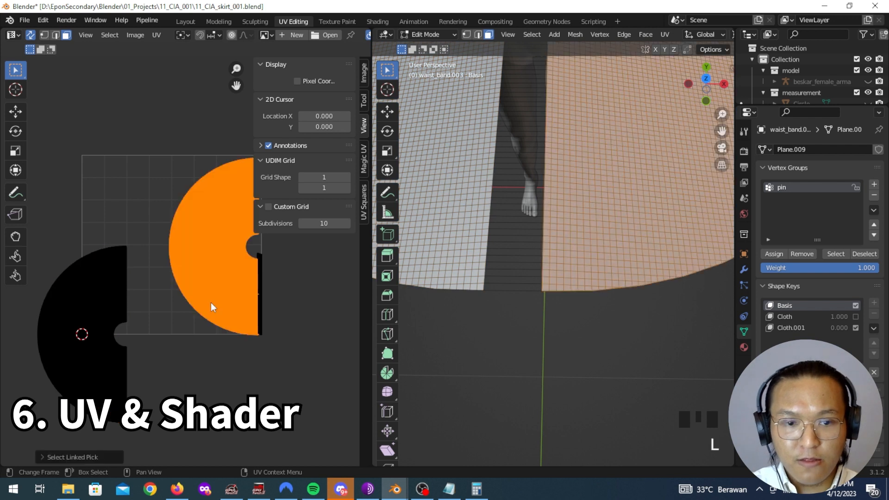
key("shift+s")
left_click(117, 259)
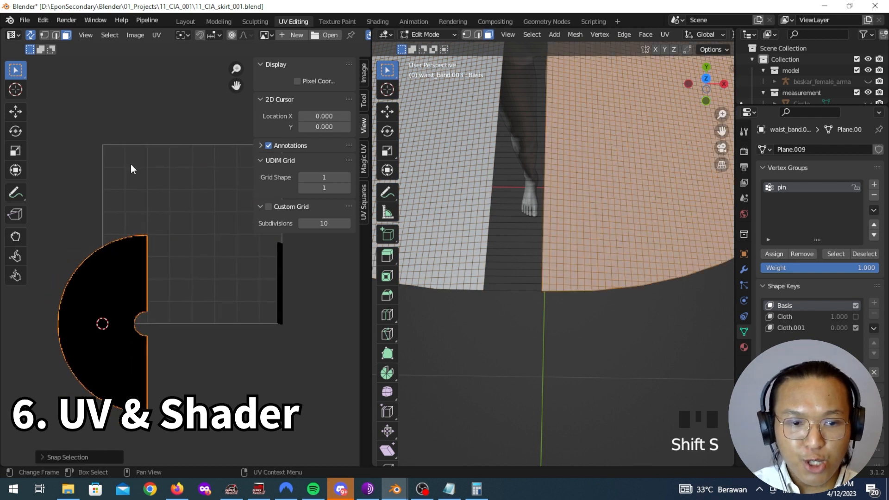
Step: Use the 2D cursor as the UV pivot point and rotate the selected half-circle island 180°
key("r")
left_click(205, 92)
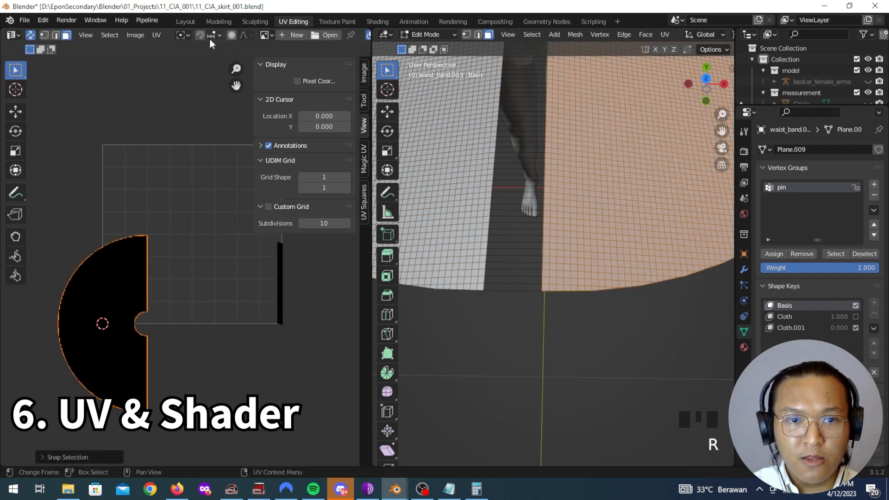
left_click(185, 36)
left_click(213, 72)
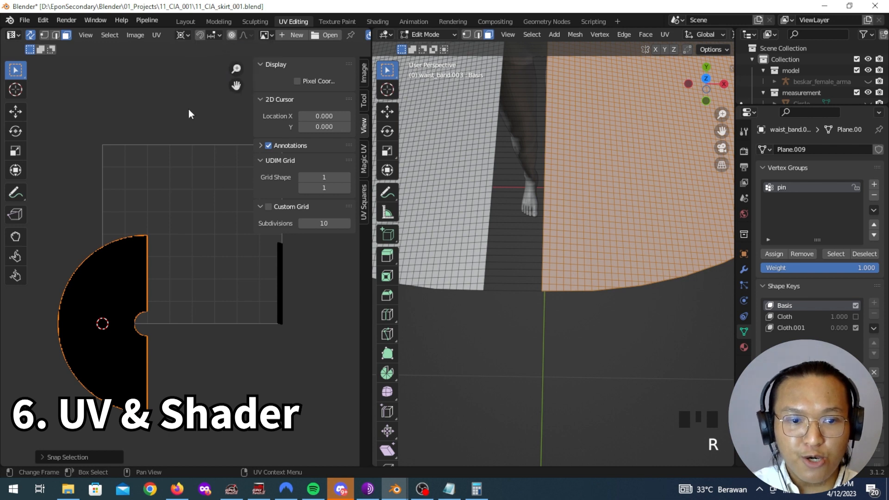
key("r")
type("1")
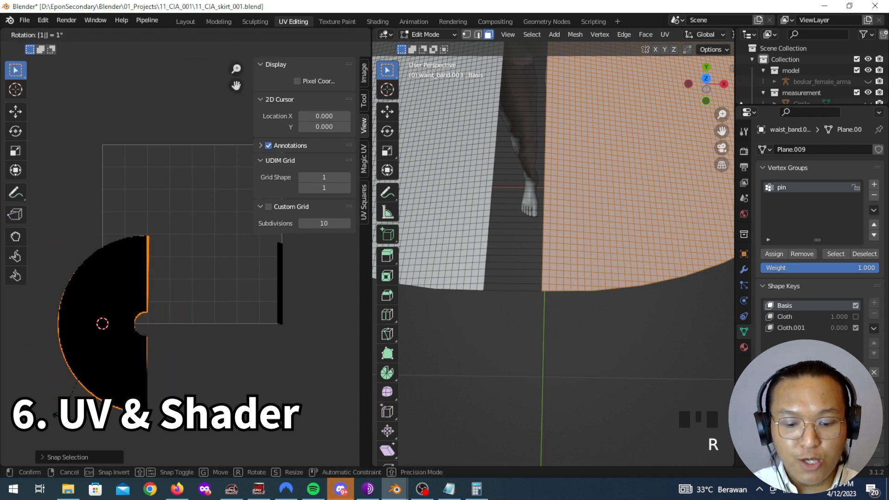
type("80")
key("Return")
Step: Move the rotated half-circle island along X so it sits beside the other half to form a full circle
key("g")
key("x")
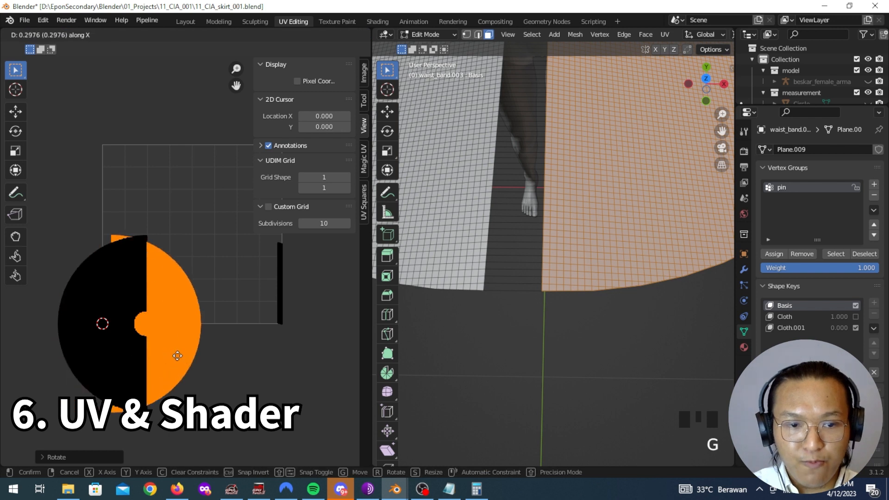
left_click(188, 331)
scroll(181, 301, "up", 7)
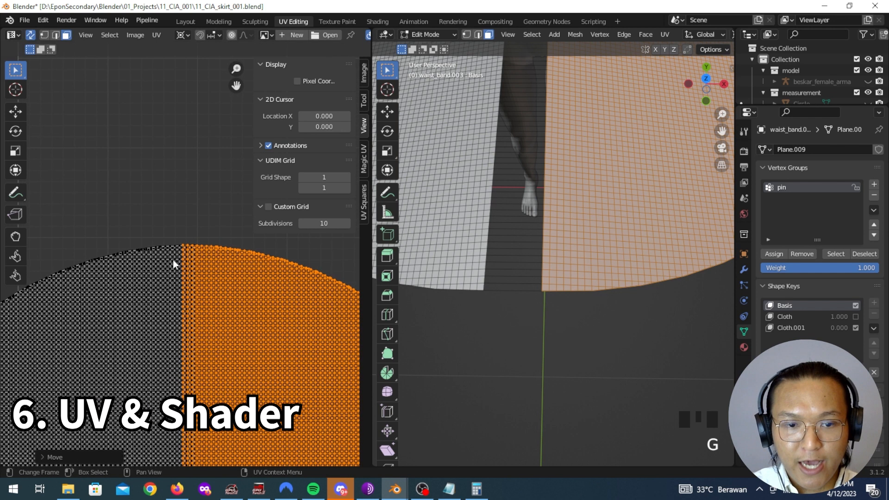
Step: Fine-tune the rotated island's X position until its straight edge meets the other half's straight edge
scroll(172, 296, "up", 5)
key("g")
key("x")
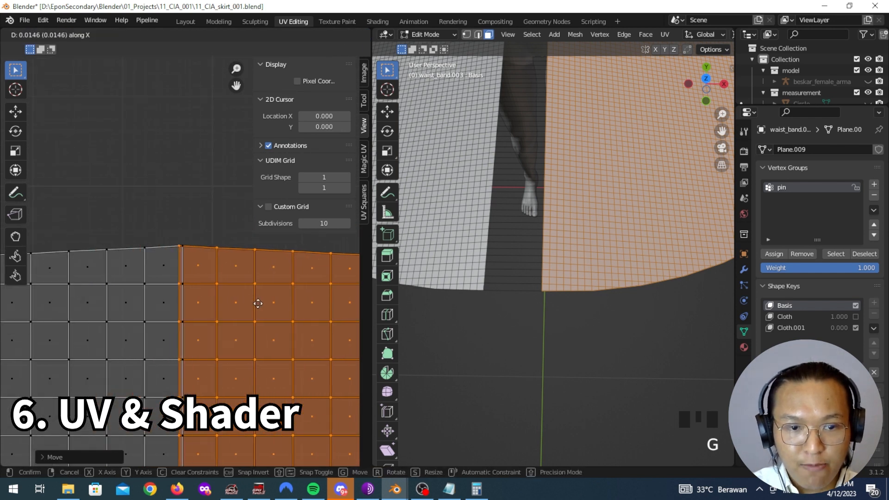
left_click(257, 304)
scroll(209, 254, "up", 6)
scroll(191, 276, "up", 1)
key("g")
key("x")
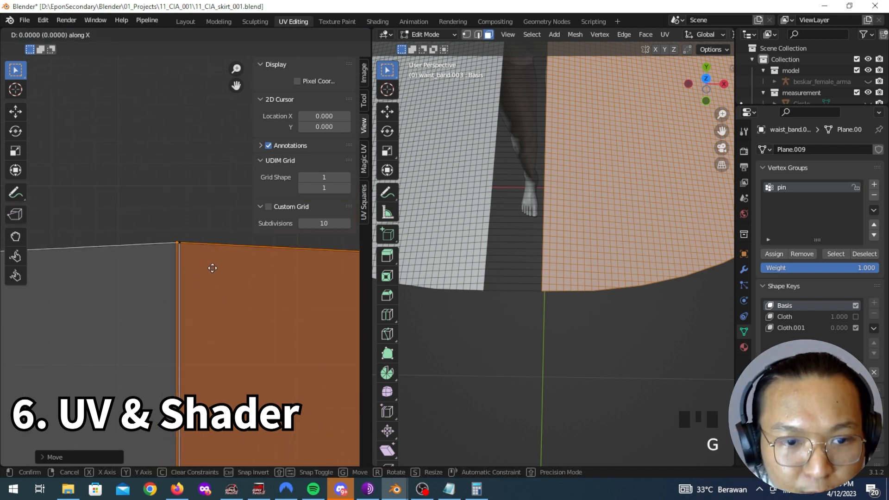
left_click(241, 264)
scroll(237, 290, "down", 10)
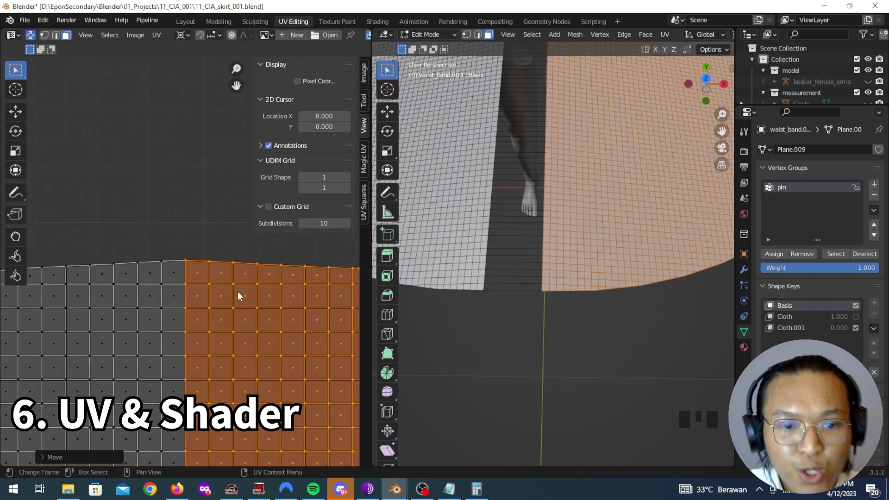
scroll(176, 318, "up", 4)
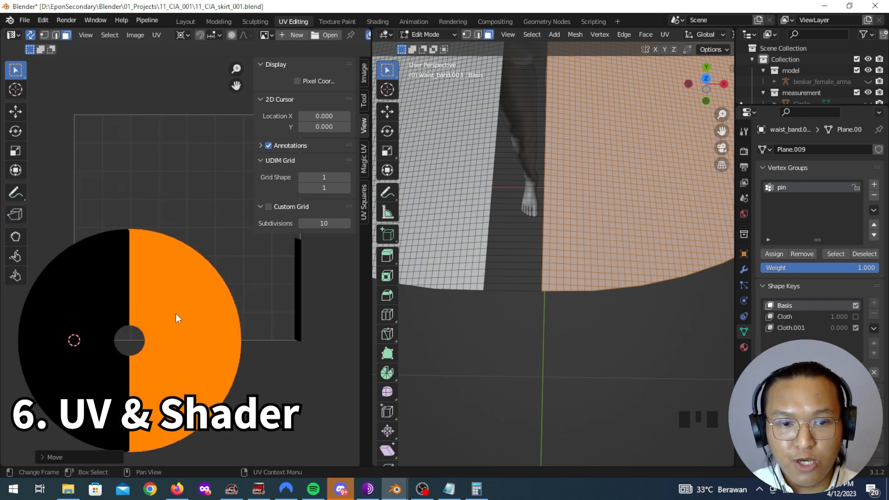
Step: Select both half-circle islands together, leaving the narrow waistband strips unselected
key("a")
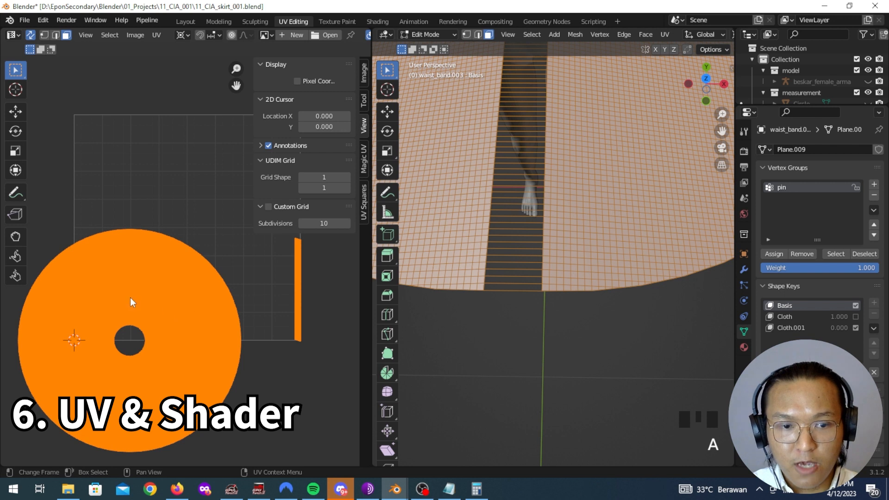
left_click(266, 299)
middle_click_drag(314, 292, 232, 307)
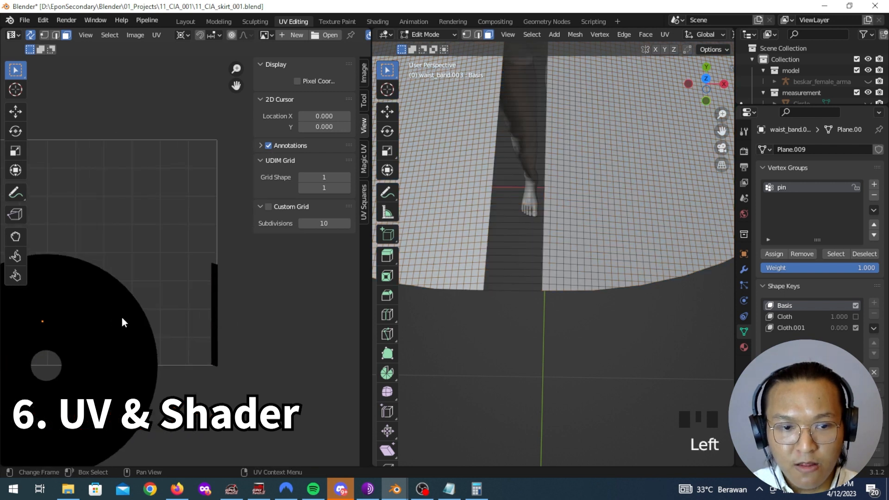
middle_click_drag(99, 324, 185, 314)
key("a")
key("a")
key("a")
key("l")
key("l")
key("l")
Step: Centre the joined circle in the UV square by setting its X and Y position to 0.5
key("shift+s")
left_click(364, 72)
mouse_move(327, 82)
left_mouse_down()
mouse_move(319, 82)
mouse_move(325, 92)
left_mouse_up()
type(".5")
key("Return")
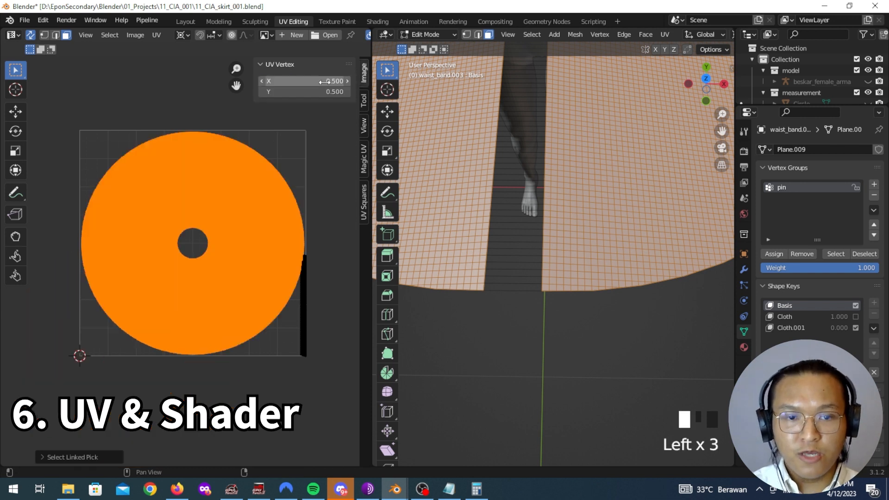
Step: Select the upper waistband strip island and find its matching faces on the 3D waistband
middle_click_drag(271, 252, 208, 280)
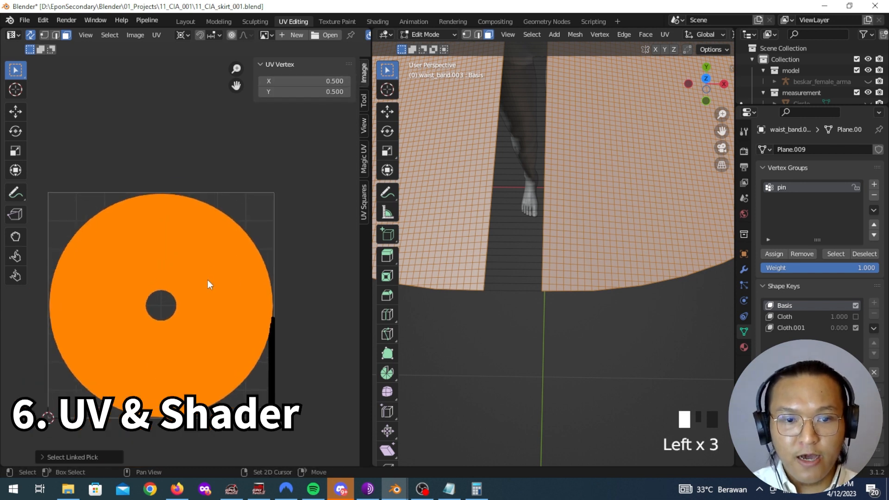
scroll(207, 268, "up", 2)
middle_click_drag(263, 285, 252, 243)
scroll(266, 286, "down", 3)
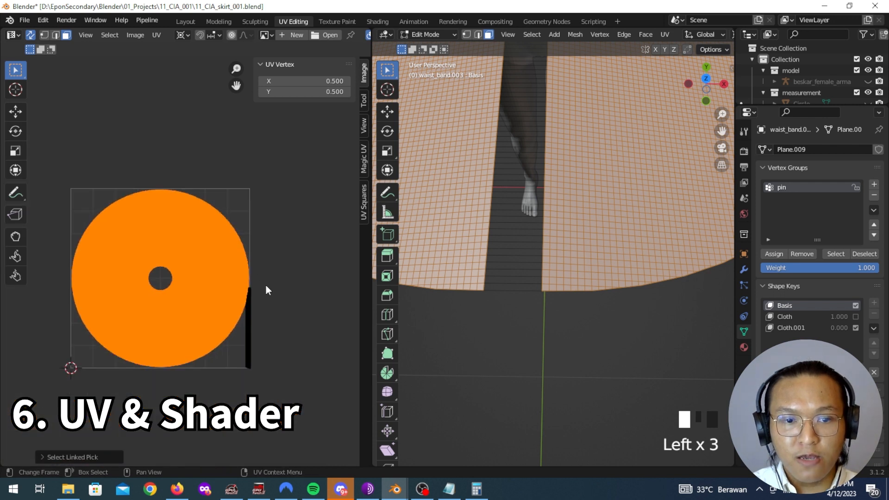
middle_click_drag(307, 285, 304, 249)
key("a")
key("a")
key("a")
key("l")
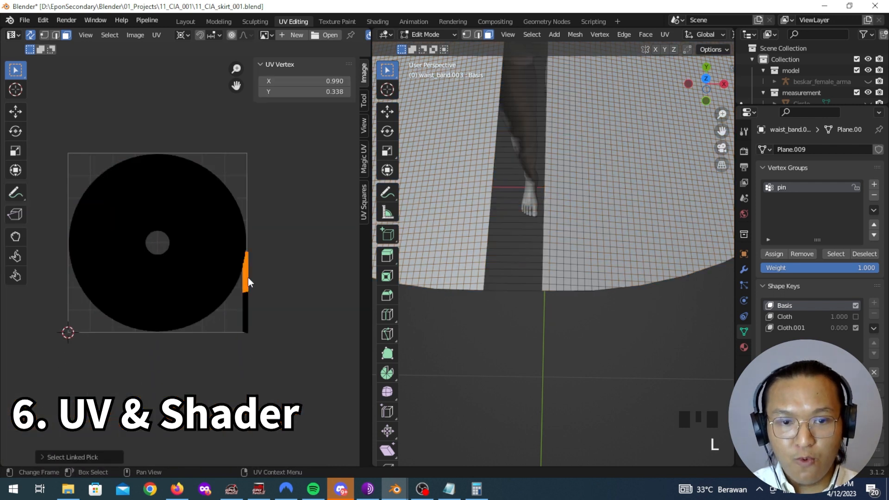
scroll(556, 195, "down", 5)
middle_click_drag(556, 194, 569, 168)
scroll(569, 168, "up", 5)
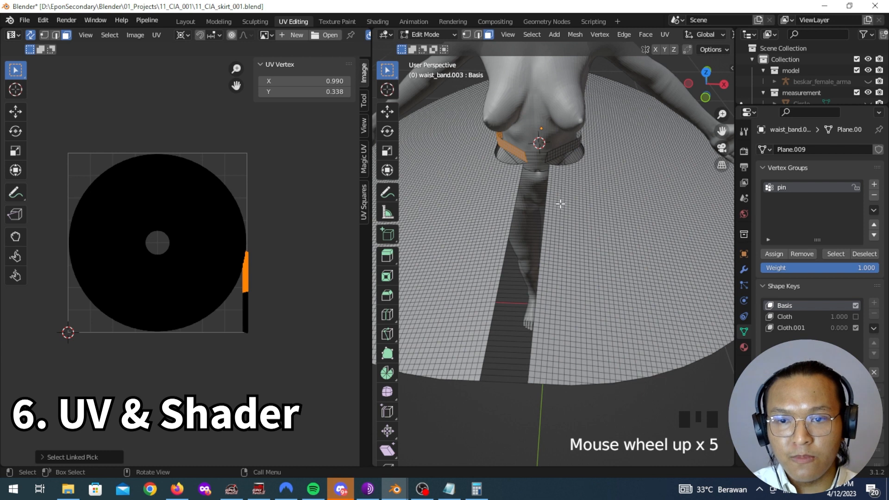
Step: Snap the selected waistband strip island to the 2D cursor with offset, undoing the first snap attempt
key("shift+s")
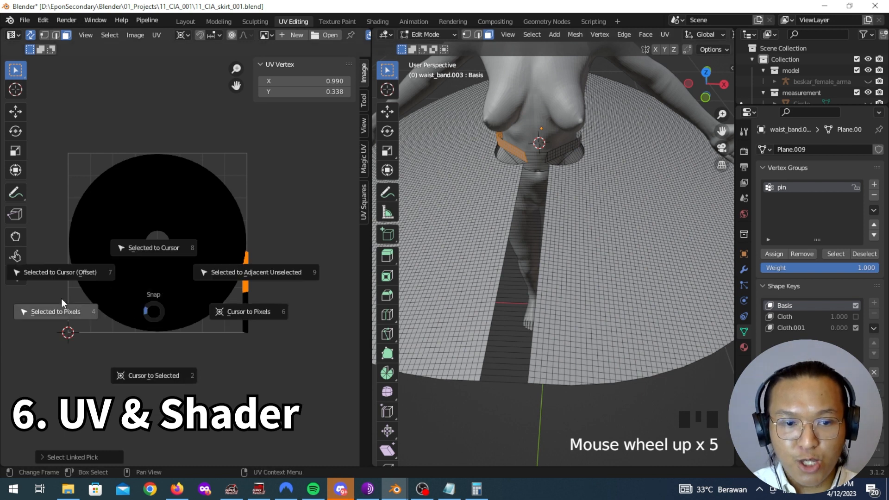
left_click(64, 278)
key("ctrl+z")
key("shift+s")
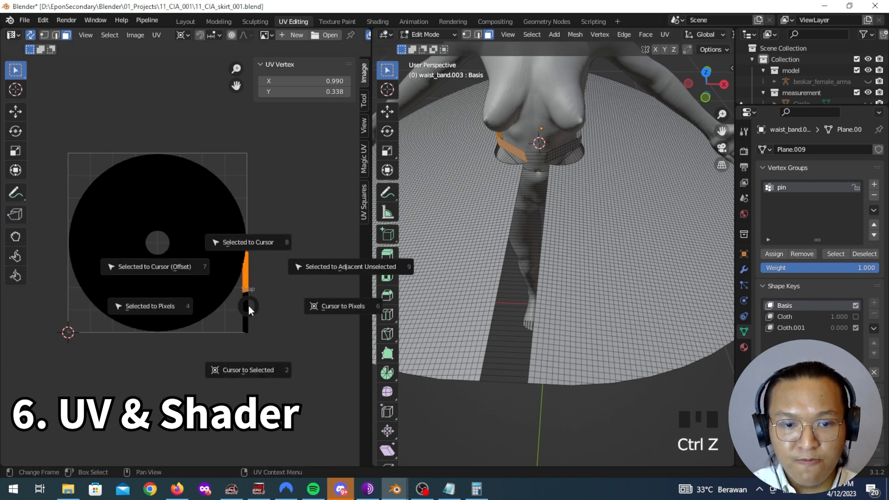
left_click(188, 271)
middle_click_drag(152, 326, 258, 316)
scroll(232, 330, "up", 5)
middle_click_drag(213, 349, 166, 196)
scroll(185, 262, "up", 3)
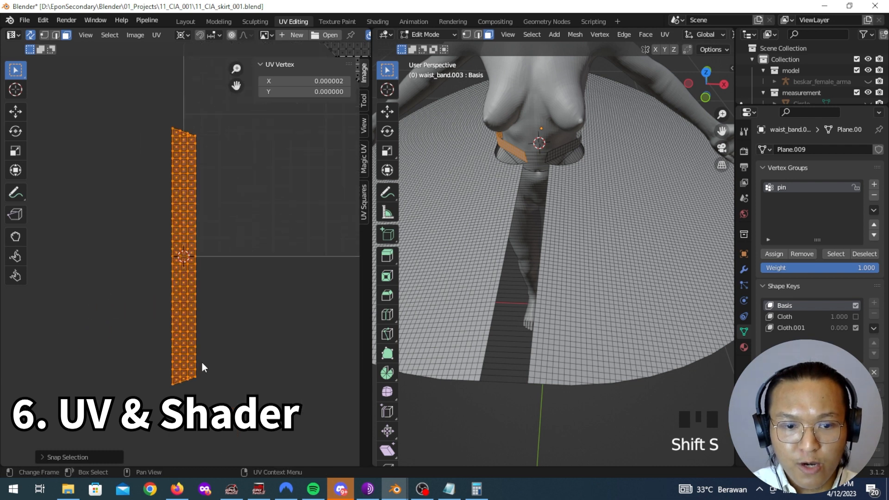
Step: Check the strip's end faces against the waistband, then rotate the whole island a quarter turn to lie horizontally
left_click(192, 374)
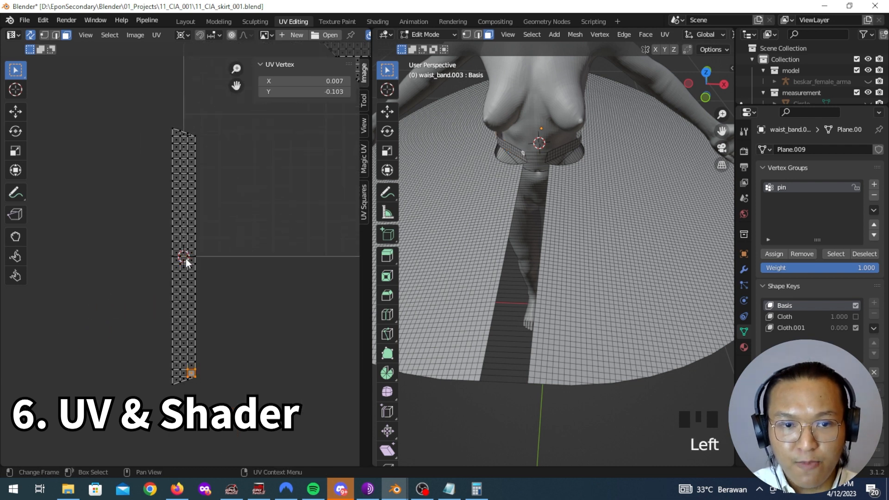
left_click(183, 137)
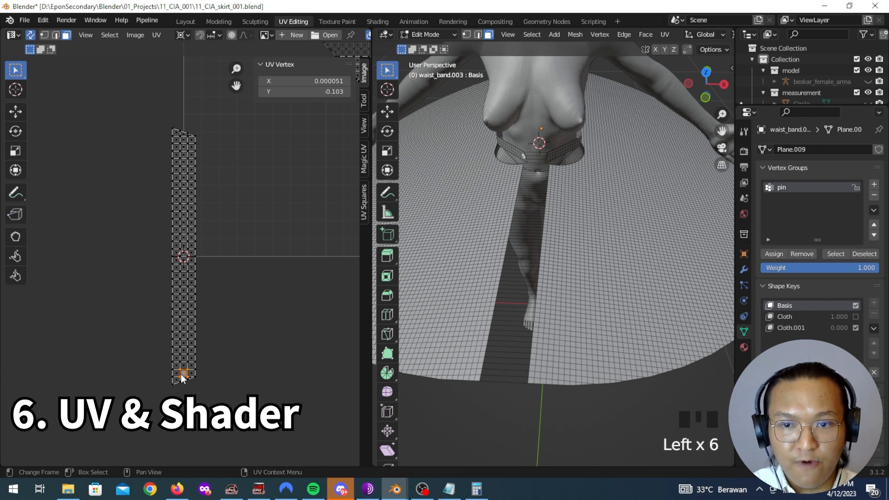
key("a")
key("a")
key("l")
key("r")
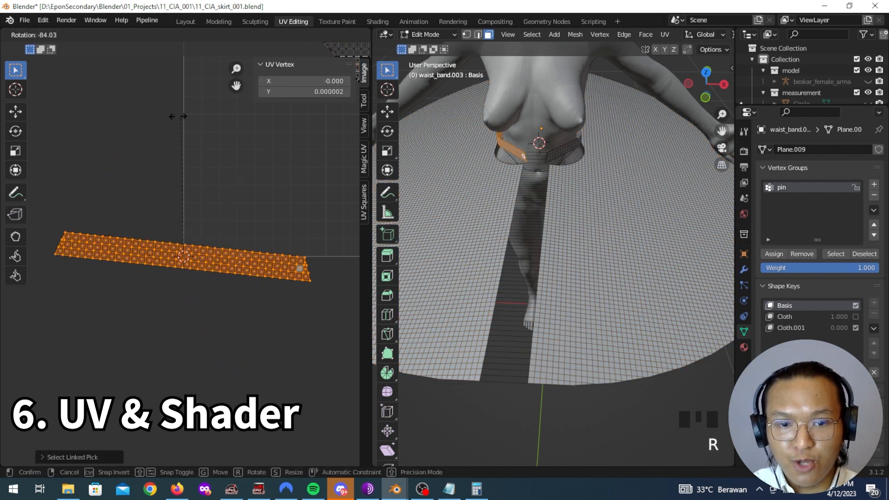
left_click(220, 190)
left_click(295, 248)
left_click(300, 249)
left_click(297, 254)
Step: Select the remaining waistband strip island and snap it to the 2D cursor with offset
scroll(297, 254, "down", 5)
middle_click_drag(265, 285, 51, 363)
key("a")
key("a")
key("a")
key("l")
key("shift+s")
left_click(281, 285)
middle_click_drag(41, 313, 213, 279)
scroll(240, 228, "up", 5)
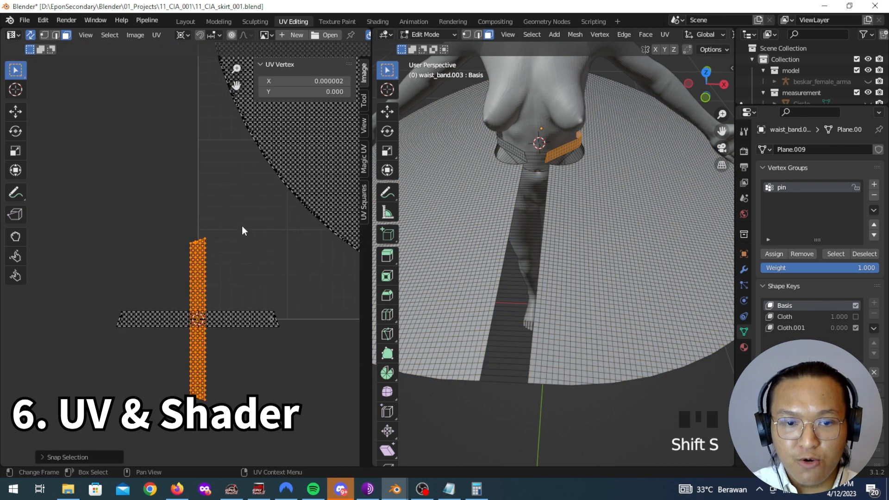
Step: Check the second strip's end faces and rotate the whole island 90° onto the horizontal strip
middle_click_drag(206, 438, 198, 323)
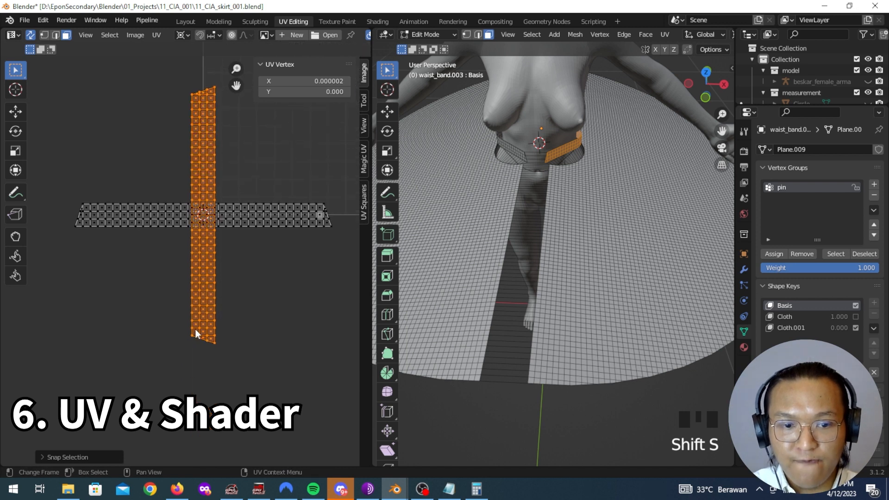
left_click(196, 329)
left_click(204, 333)
key("l")
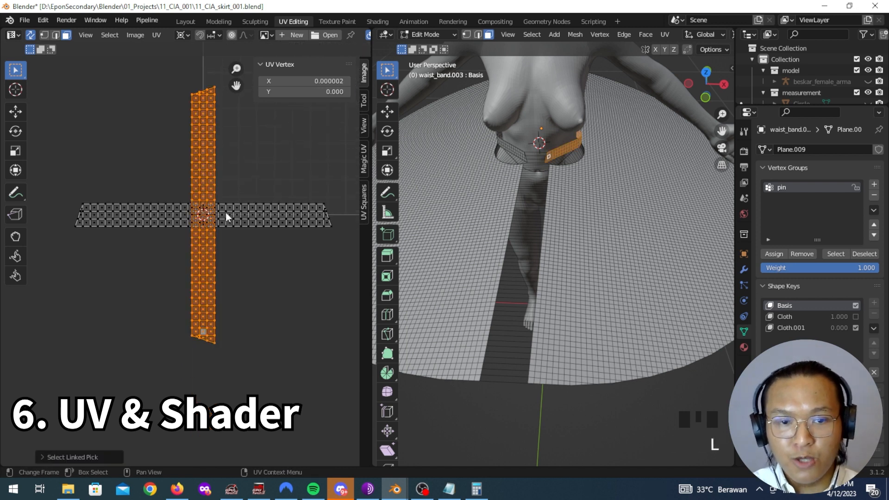
key("r")
type("90")
key("Return")
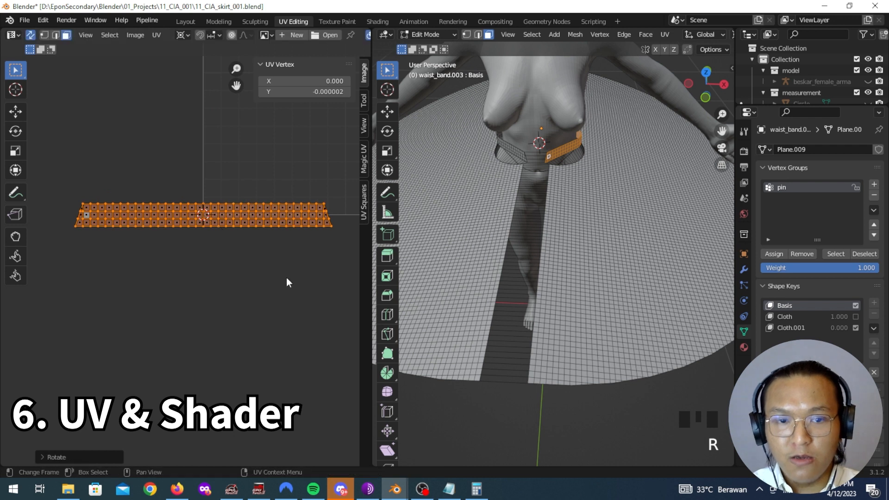
Step: Move the second waistband strip island along X to about 0.225 so it sits end to end with the first strip
middle_click_drag(268, 252, 116, 264)
key("g")
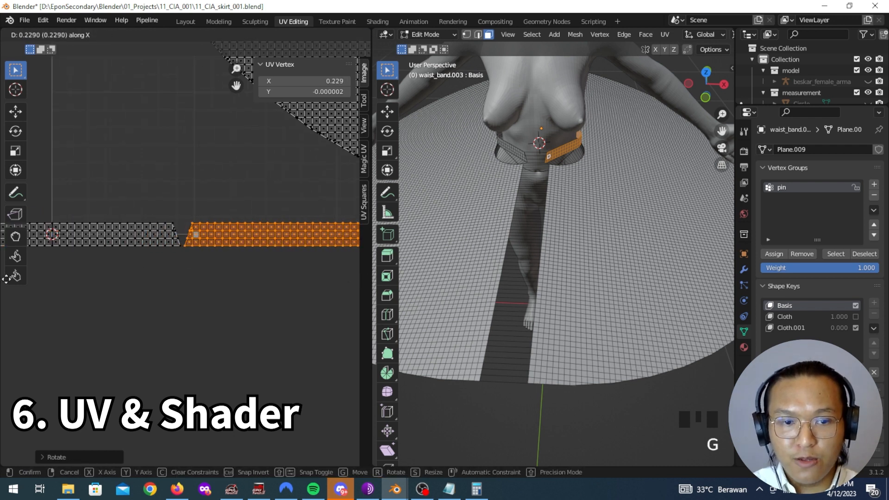
left_click(333, 277)
scroll(185, 278, "up", 6)
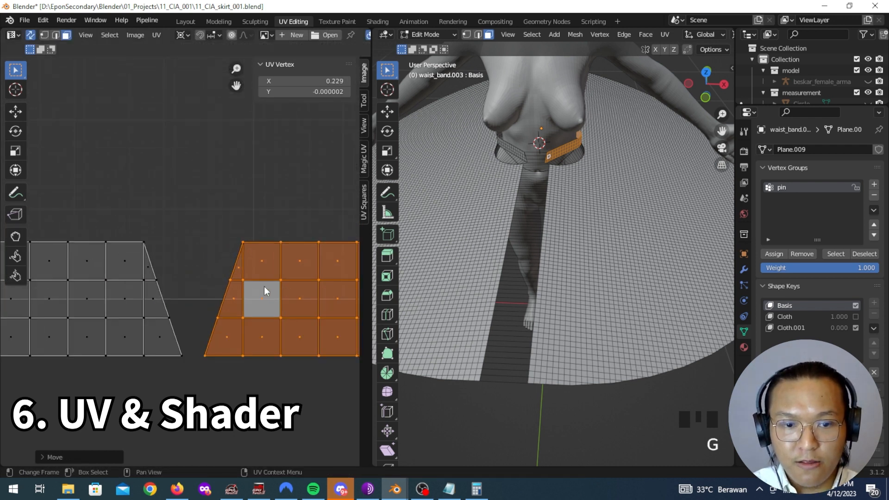
key("g")
key("x")
left_click(243, 284)
scroll(188, 291, "down", 6)
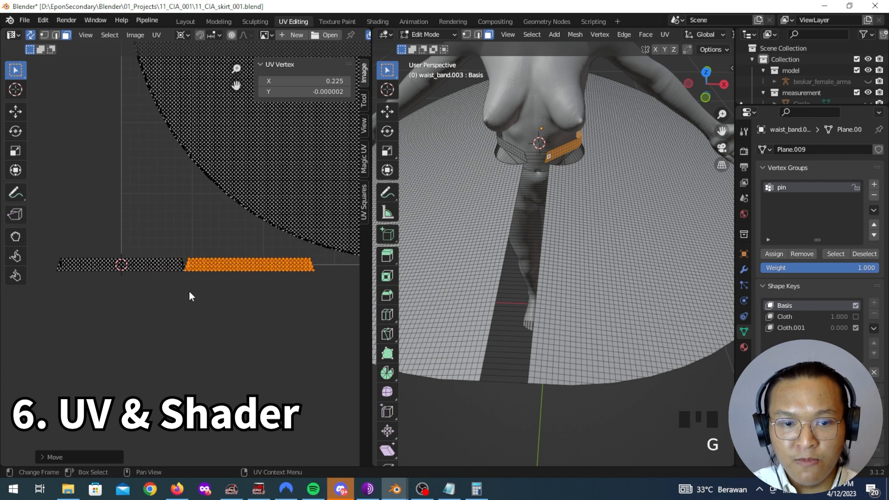
Step: Add the other waistband strip to the selection and set the UV position of both to X 0.5, Y 0.5
key("l")
scroll(167, 275, "down", 7)
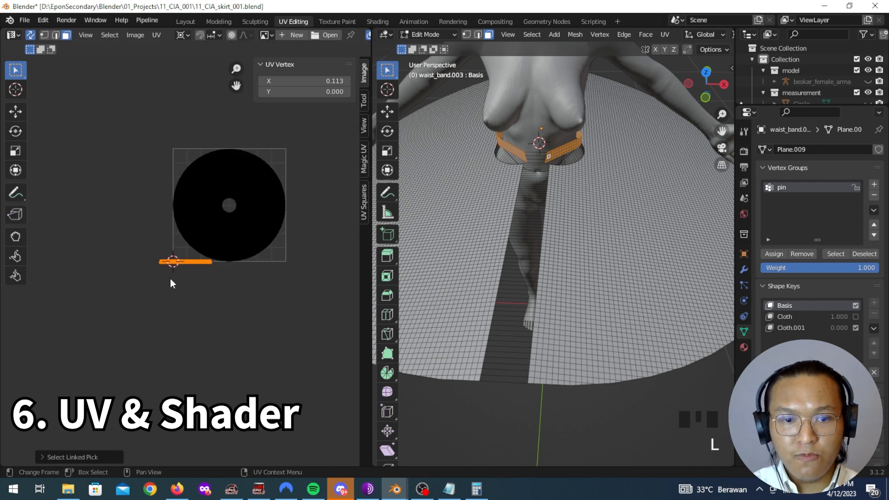
left_click(321, 81)
type(".5")
key("Return")
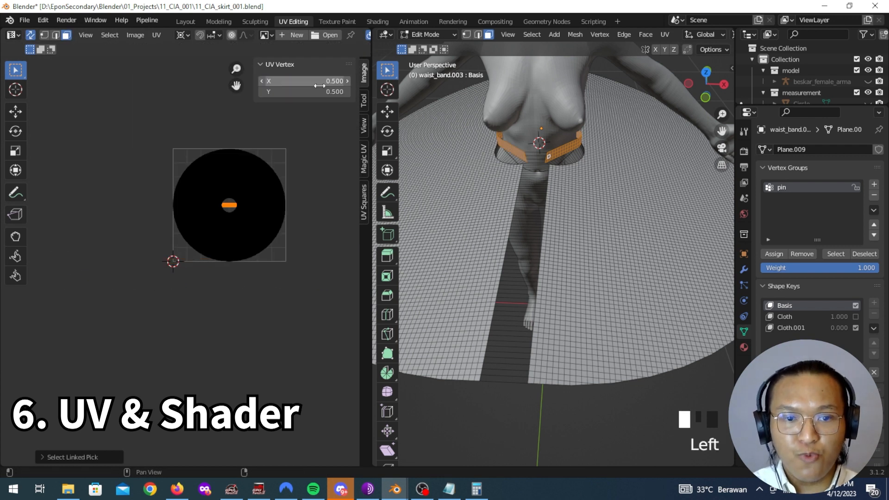
Step: Move both waistband strips along Y to about 0.990, flush with the upper edge of the UV square
scroll(294, 167, "up", 4)
middle_click_drag(294, 166, 194, 281)
key("g")
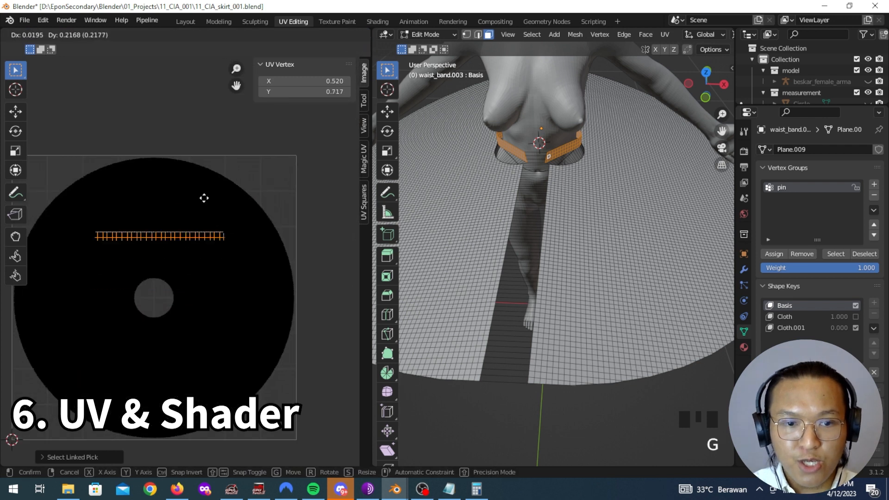
left_click(200, 146)
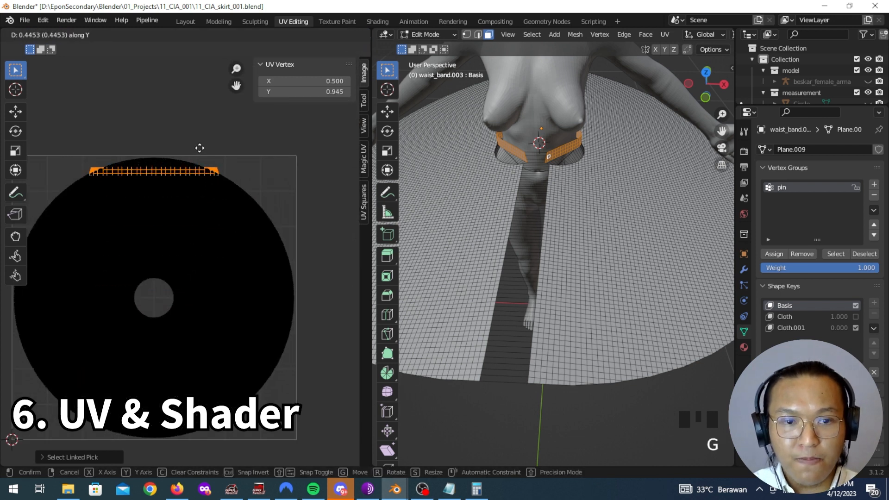
scroll(230, 251, "up", 6)
scroll(208, 221, "up", 5)
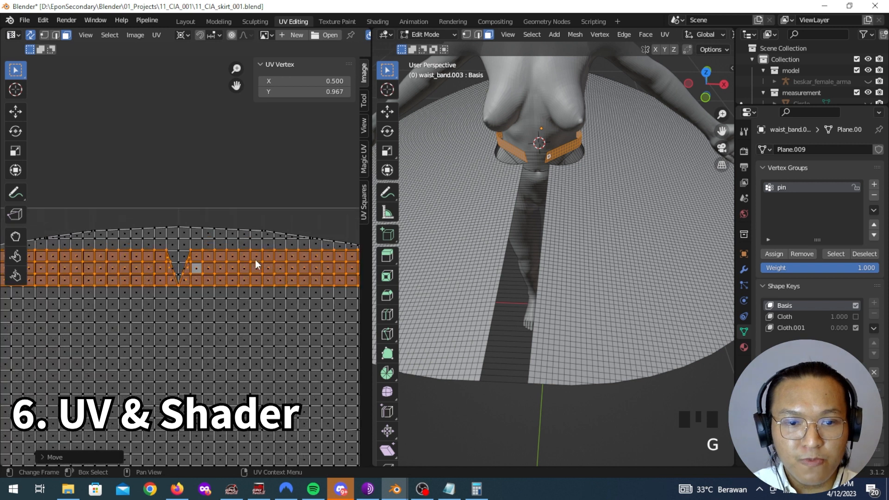
key("g")
key("y")
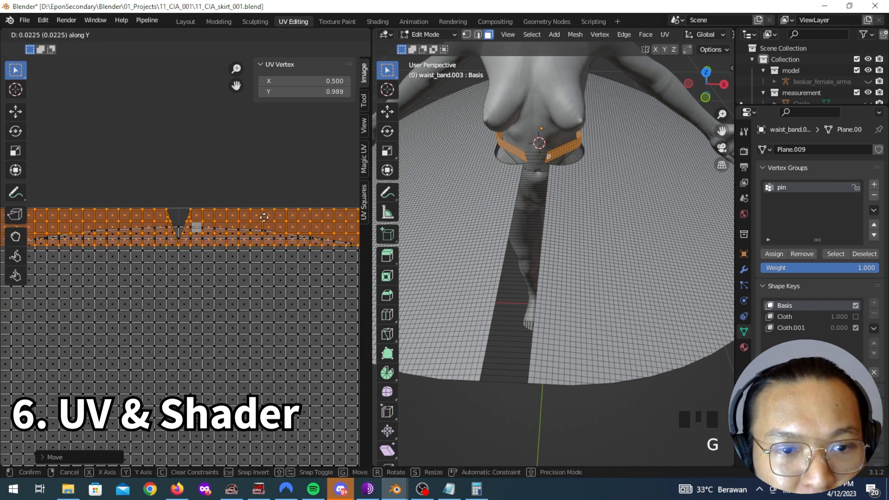
left_click(266, 215)
scroll(263, 238, "down", 10)
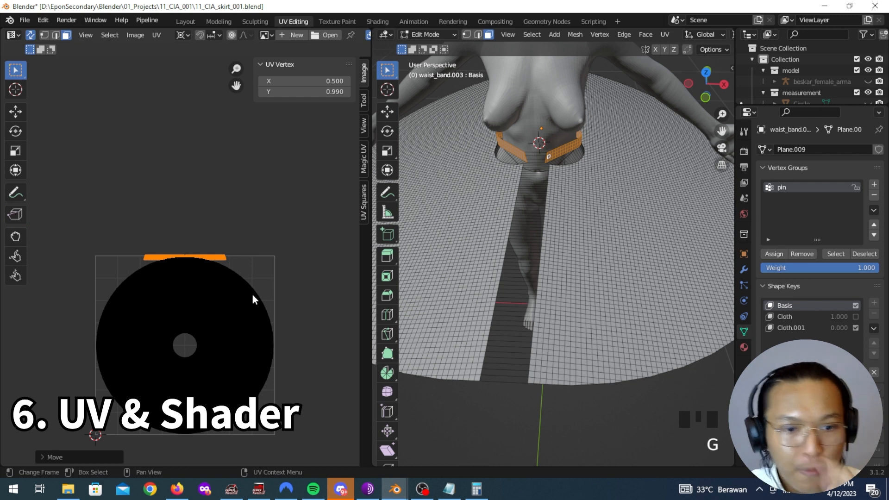
Step: Select the whole UV layout and examine how the skirt and waistband islands fit in the UV square, then deselect everything
middle_click_drag(201, 407, 214, 377)
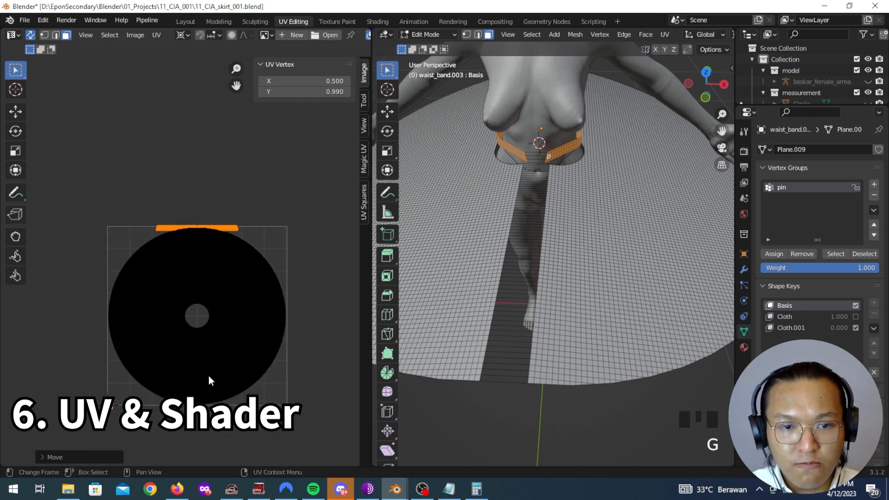
scroll(209, 366, "up", 3)
key("a")
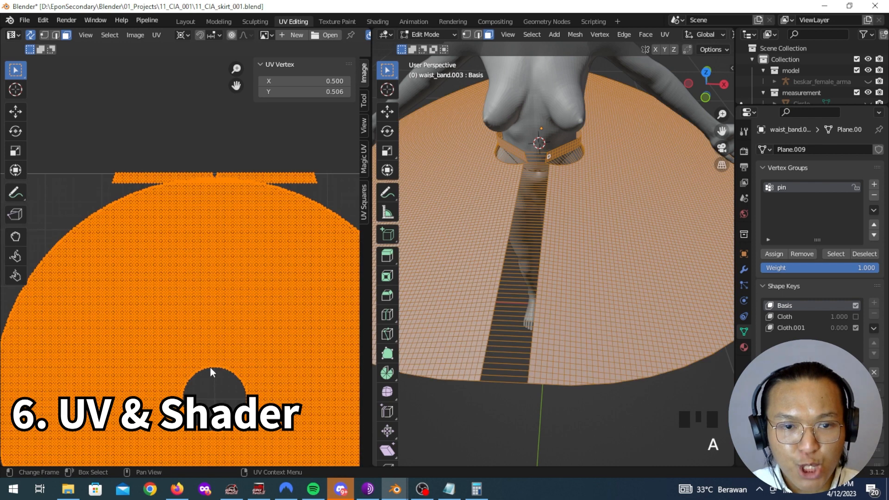
scroll(252, 297, "down", 3)
scroll(242, 199, "up", 4)
scroll(216, 185, "down", 2)
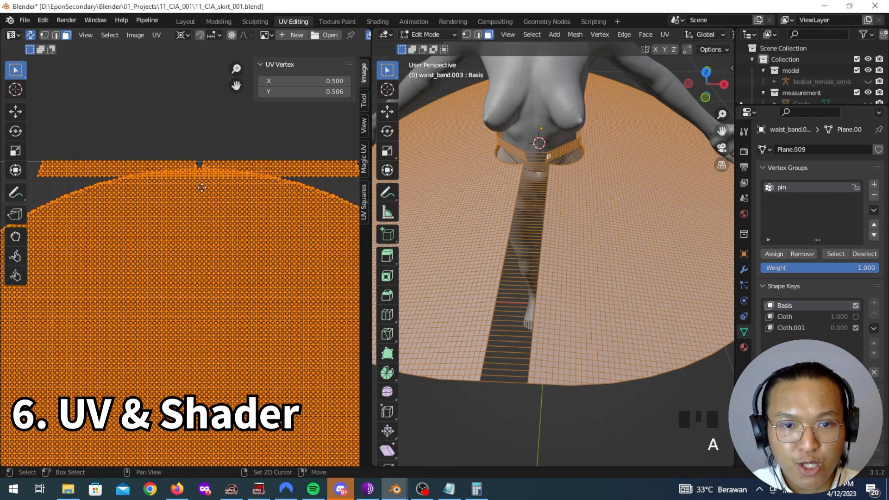
middle_click_drag(221, 339, 215, 263)
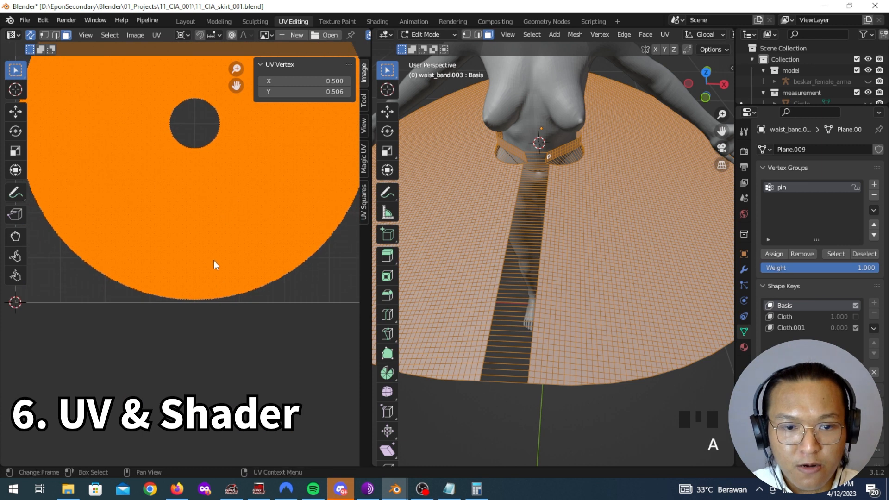
middle_click_drag(226, 160, 230, 369)
key("a")
key("a")
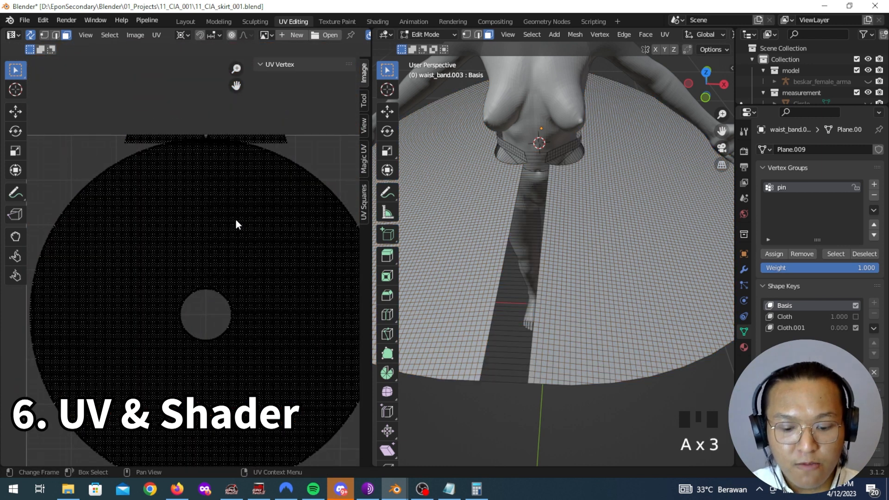
Step: Select the circular skirt island and move it down along Y to about 0.490, away from the waistband strips
key("l")
key("l")
middle_click_drag(204, 342, 214, 270)
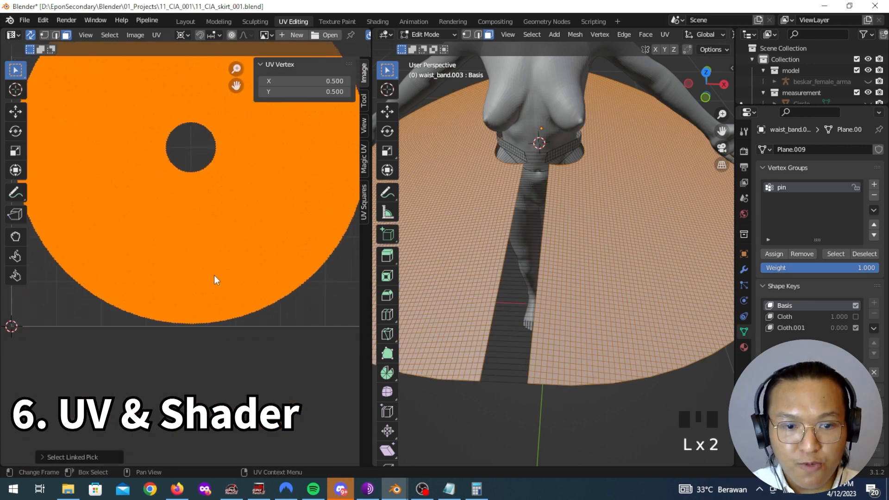
scroll(214, 278, "up", 5)
key("g")
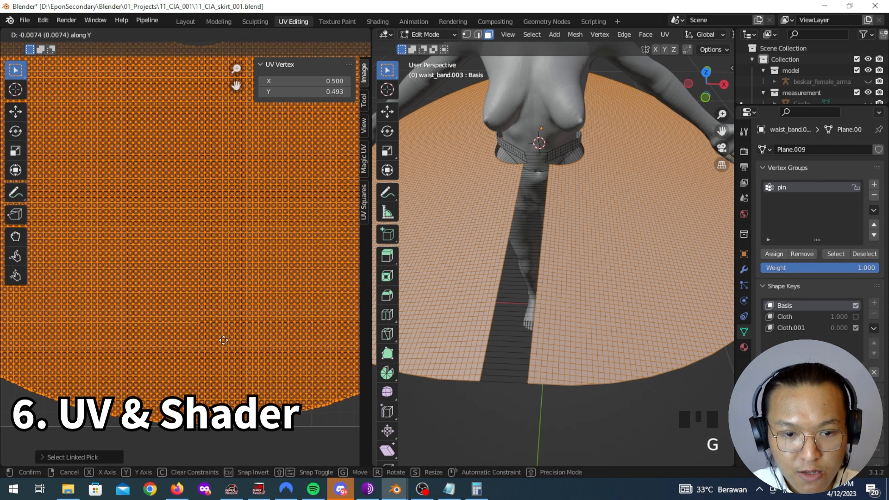
left_click(224, 341)
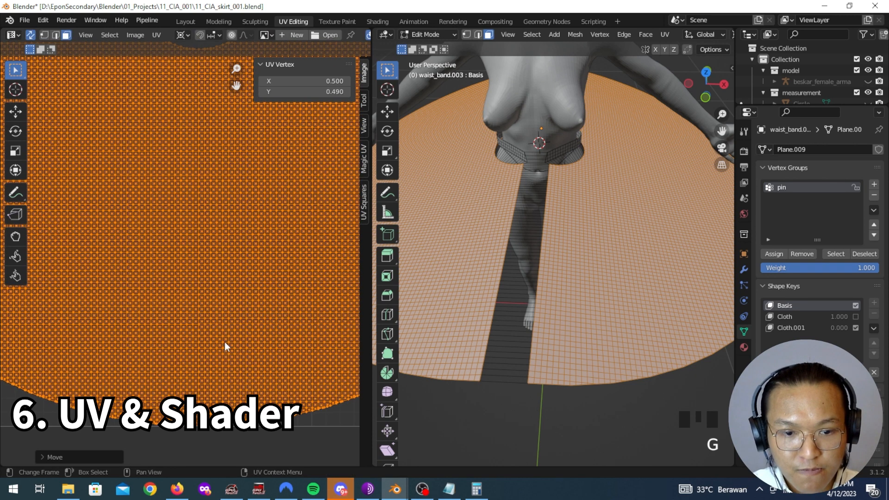
Step: Check the gap between the skirt island's upper edge and the waistband strips, then clear the UV selection
scroll(224, 342, "down", 8)
middle_click_drag(213, 224, 199, 408)
scroll(165, 232, "up", 6)
middle_click_drag(165, 232, 238, 285)
scroll(236, 285, "up", 10)
middle_click_drag(258, 218, 184, 326)
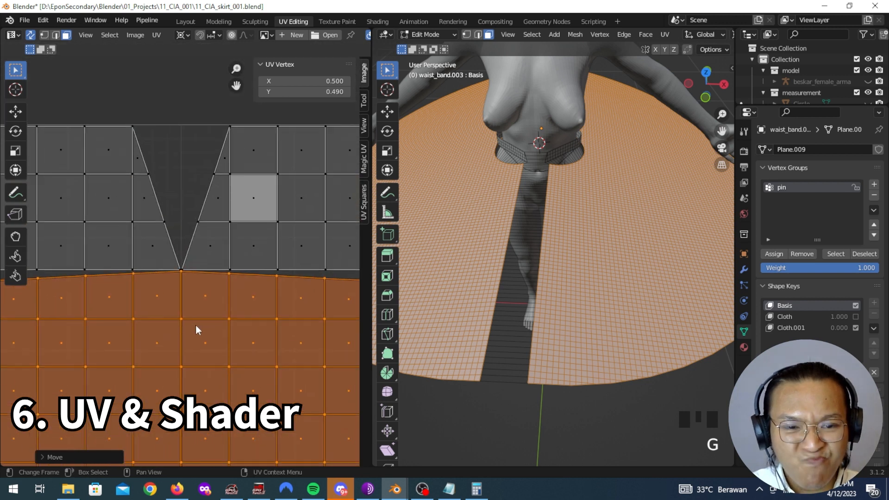
scroll(219, 305, "down", 8)
key("a")
key("a")
key("a")
Step: Switch to the Shading workspace and assign the existing cloth_fabrc_001 material to the skirt
scroll(407, 244, "down", 3)
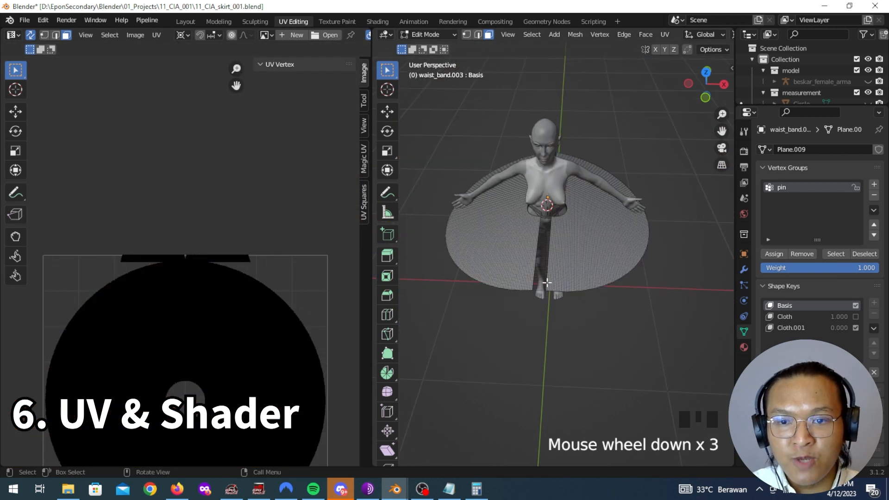
scroll(173, 257, "down", 4)
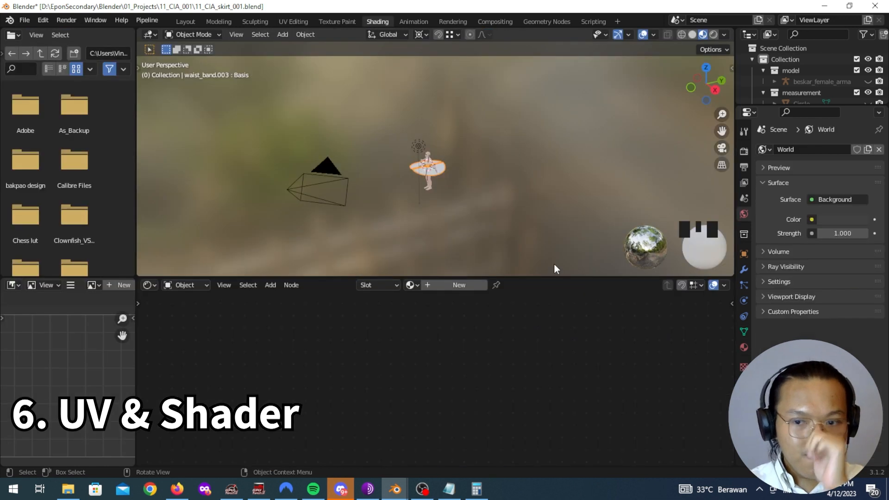
scroll(441, 203, "up", 9)
middle_click_drag(442, 202, 545, 225)
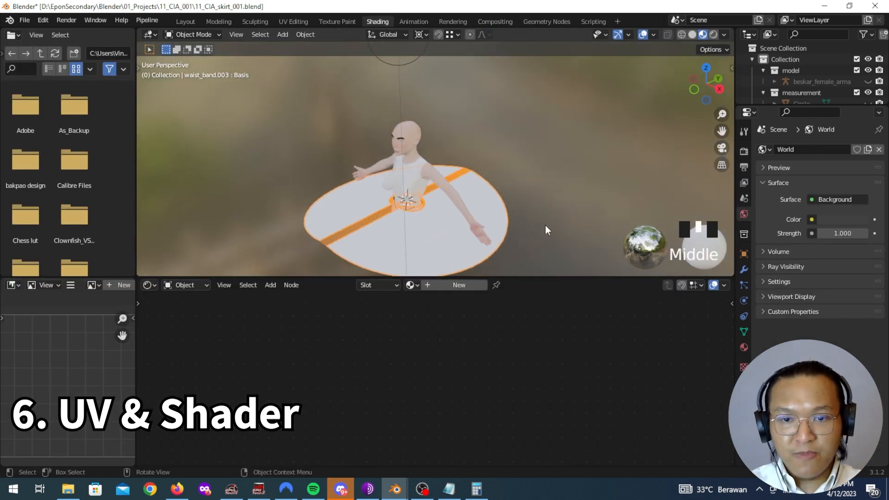
left_click(744, 347)
left_click(769, 198)
type("fab")
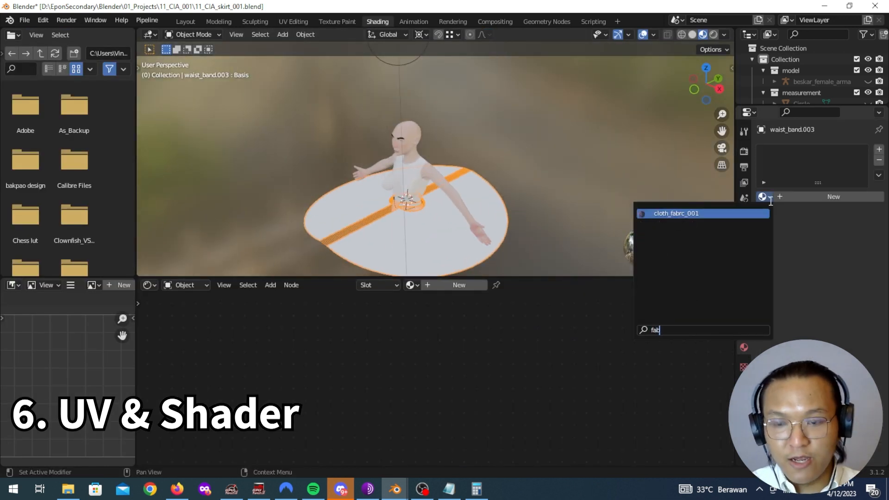
key("Return")
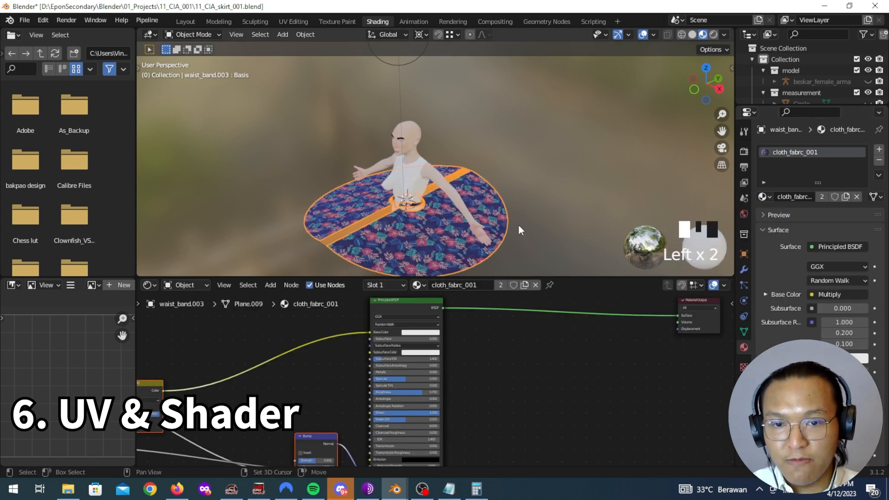
middle_click_drag(518, 225, 545, 199)
scroll(553, 254, "up", 4)
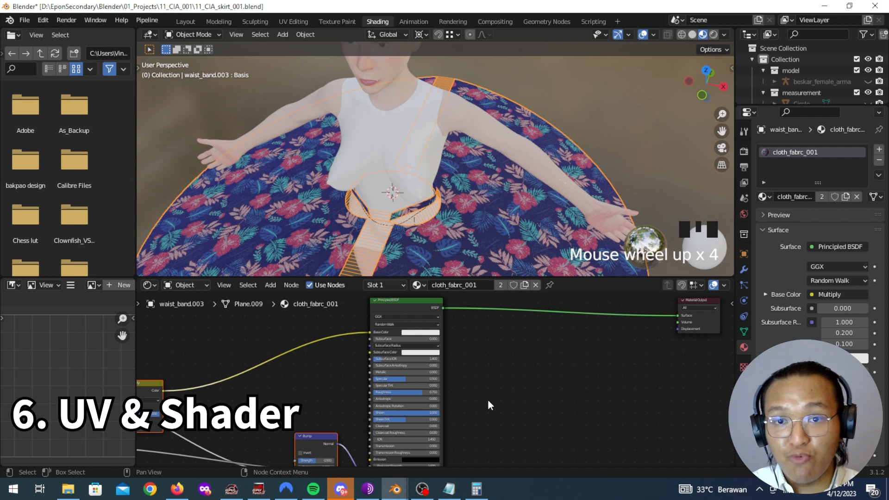
Step: Replace the floral image in the material's texture node with blue_tartan_001.png from the Cloth Pattern\blue_tartan folder
scroll(487, 396, "down", 4)
scroll(424, 238, "down", 9)
middle_click_drag(473, 459, 605, 361)
left_click(489, 368)
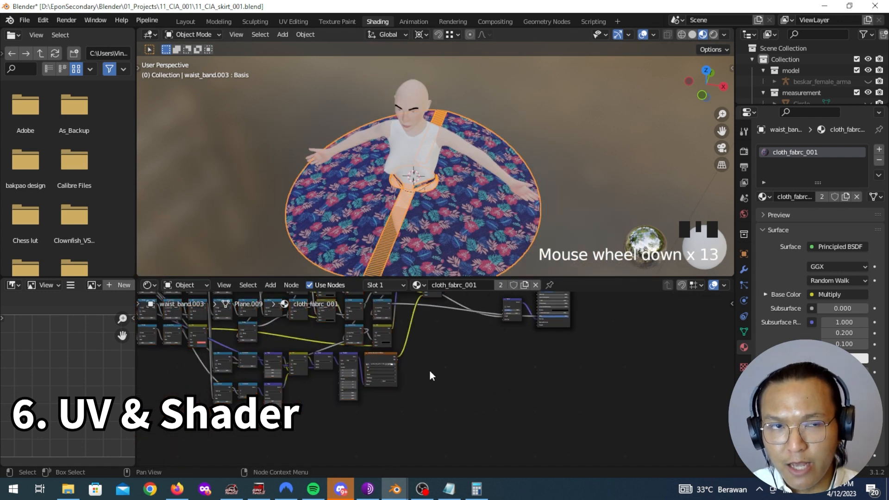
scroll(430, 371, "up", 6)
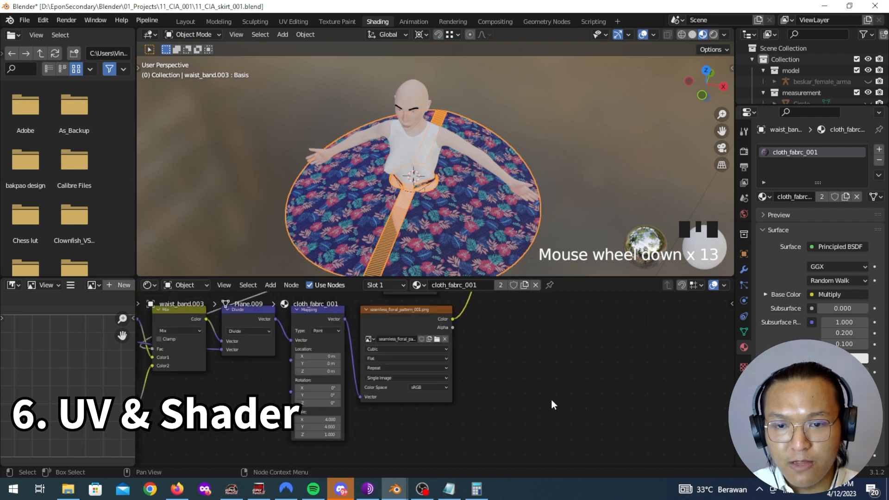
scroll(517, 359, "up", 2)
left_click(456, 338)
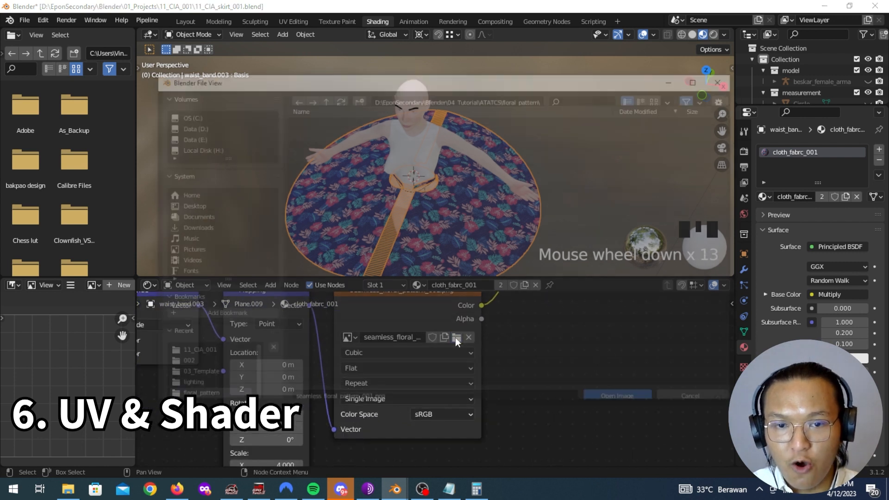
left_click(224, 374)
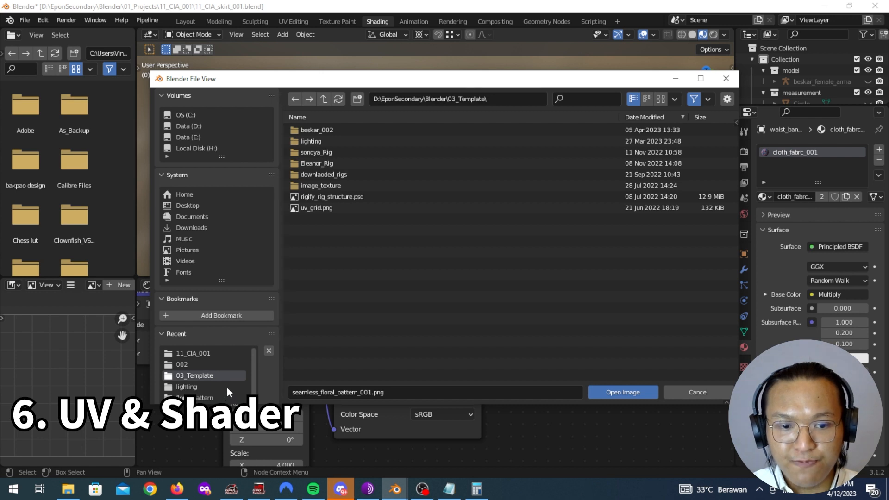
left_click(324, 99)
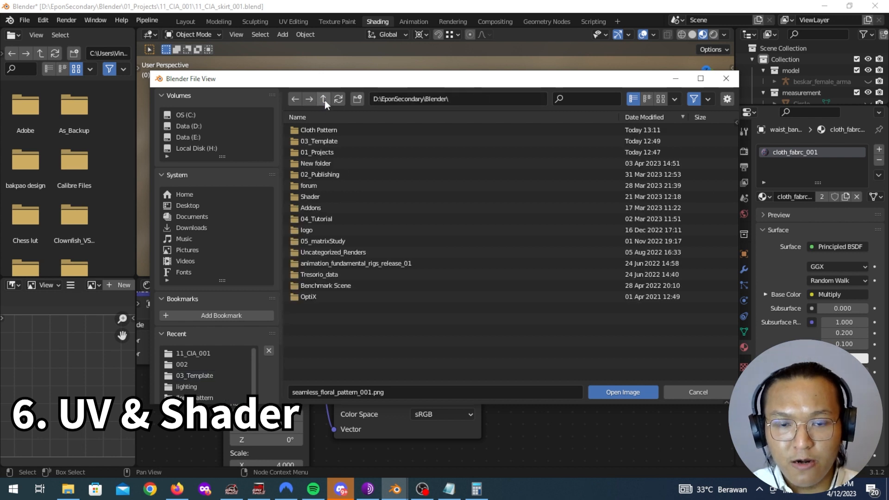
double_click(327, 130)
double_click(329, 130)
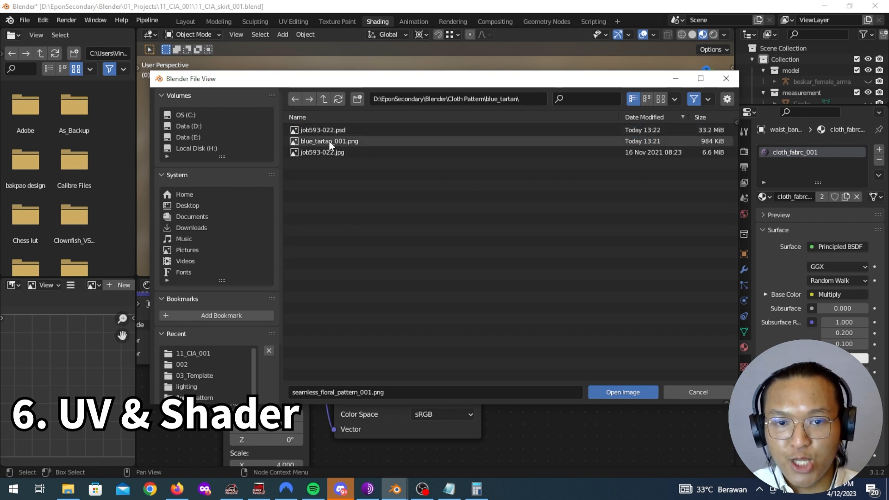
left_click(335, 143)
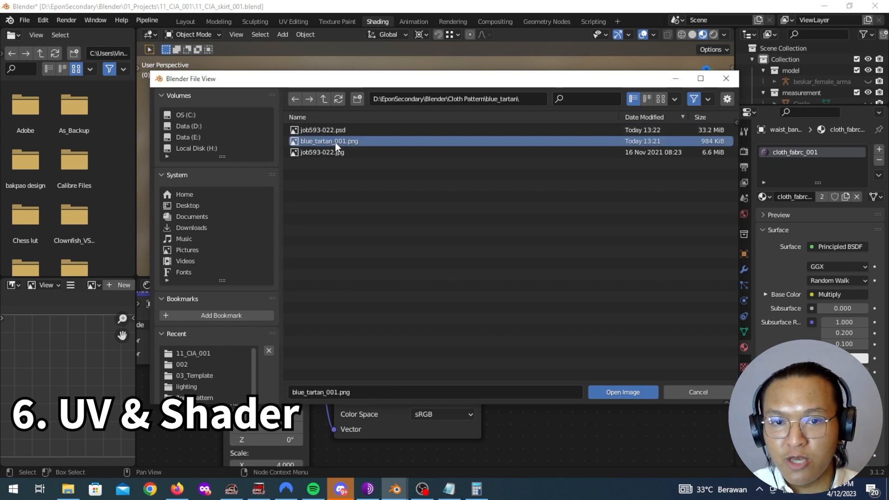
double_click(335, 143)
Step: Examine the tartan pattern on the flat skirt and around the waistband
scroll(569, 240, "up", 5)
middle_click_drag(570, 240, 523, 141, "shift")
scroll(535, 158, "up", 1)
scroll(532, 159, "down", 3)
scroll(532, 159, "down", 4)
middle_click_drag(514, 168, 404, 146)
scroll(470, 174, "up", 2)
scroll(528, 180, "down", 4)
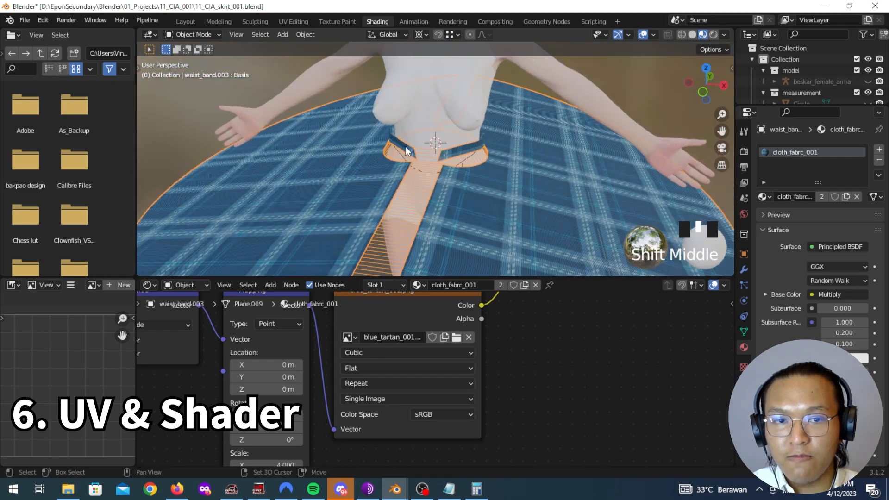
Step: Switch to the Layout workspace and set the skirt's Cloth.001 shape key value to 1.000
left_click(185, 21)
scroll(439, 242, "up", 4)
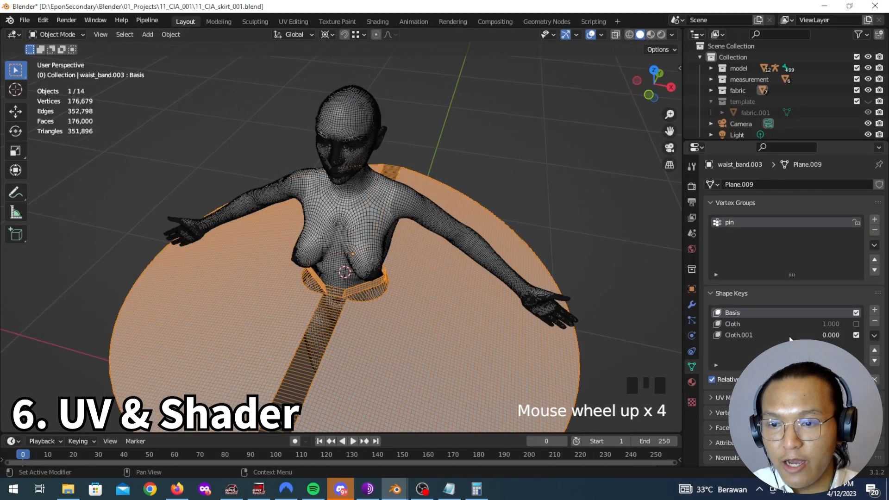
left_click(742, 335)
left_click_drag(830, 335, 874, 335)
scroll(331, 264, "up", 2)
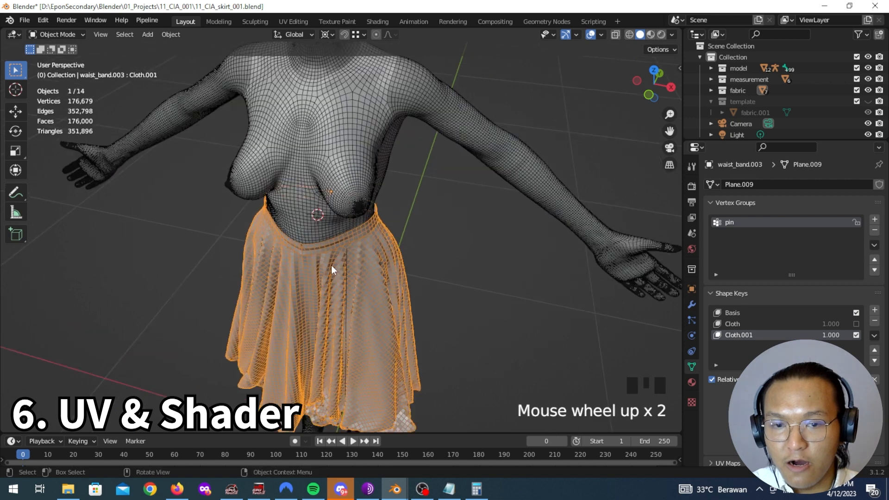
Step: Display the viewport in Rendered shading and hide the viewport overlays to preview the draped skirt's material
middle_click_drag(332, 265, 350, 261)
middle_click_drag(481, 248, 491, 232)
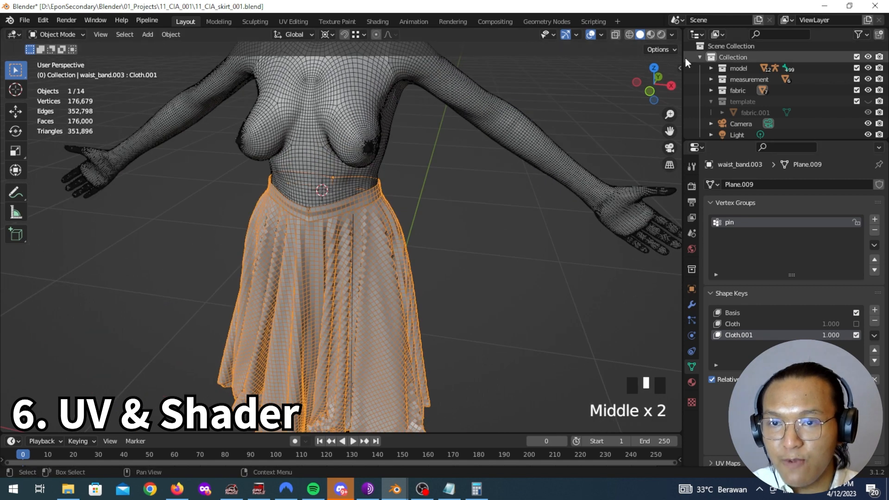
double_click(661, 34)
left_click(576, 35)
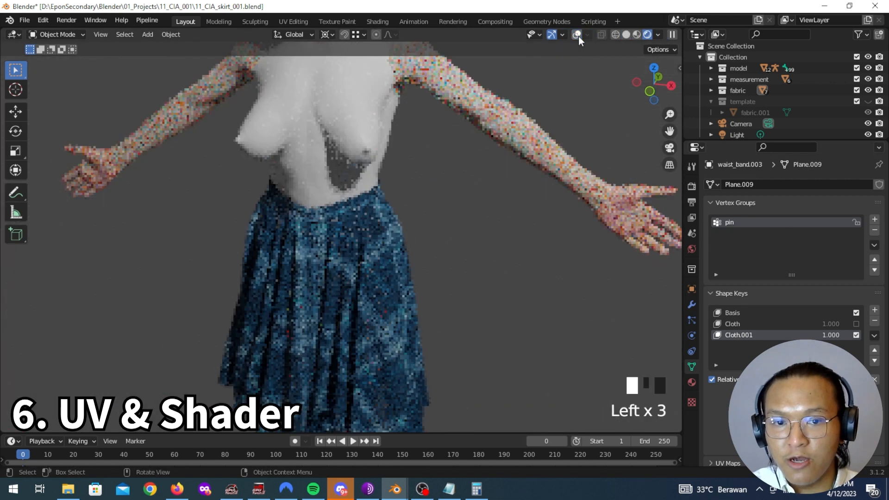
Step: Examine the fabric weave and tartan pattern on the draped skirt up close, from several sides and on the full figure
scroll(486, 211, "down", 4)
scroll(351, 235, "up", 5)
middle_click_drag(489, 218, 408, 326)
scroll(444, 235, "up", 4)
scroll(436, 294, "up", 2)
scroll(409, 324, "up", 1)
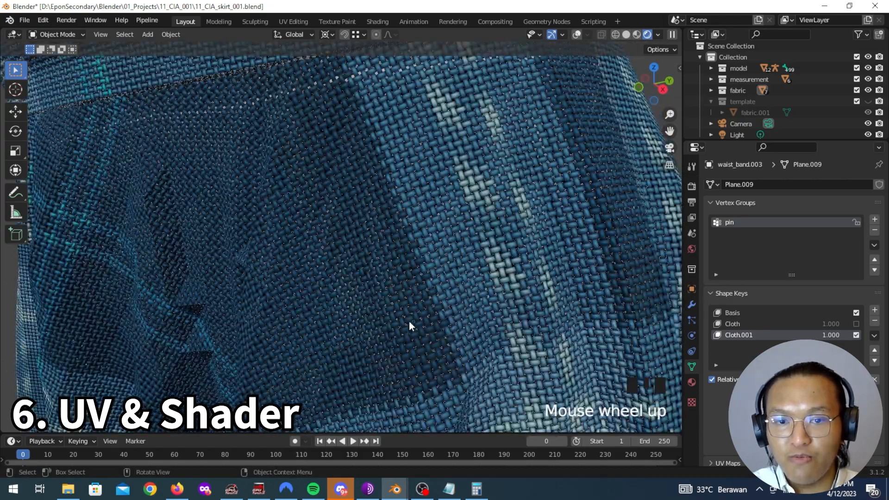
scroll(377, 298, "down", 5)
scroll(440, 286, "down", 2)
scroll(420, 266, "up", 4)
middle_click_drag(420, 267, 520, 267)
scroll(516, 268, "down", 5)
middle_click_drag(499, 301, 458, 252)
left_click(465, 292)
scroll(501, 274, "up", 4)
middle_click_drag(501, 274, 249, 293)
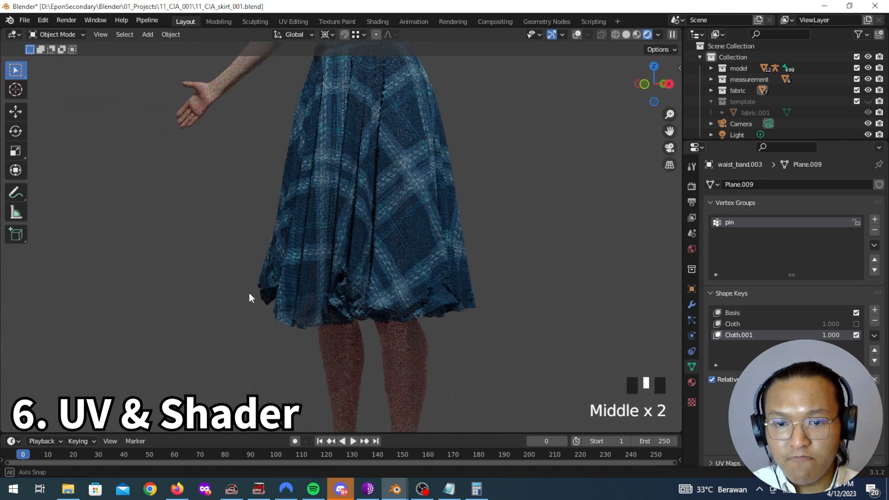
middle_click_drag(306, 286, 359, 288)
scroll(455, 227, "down", 1)
scroll(455, 226, "down", 4)
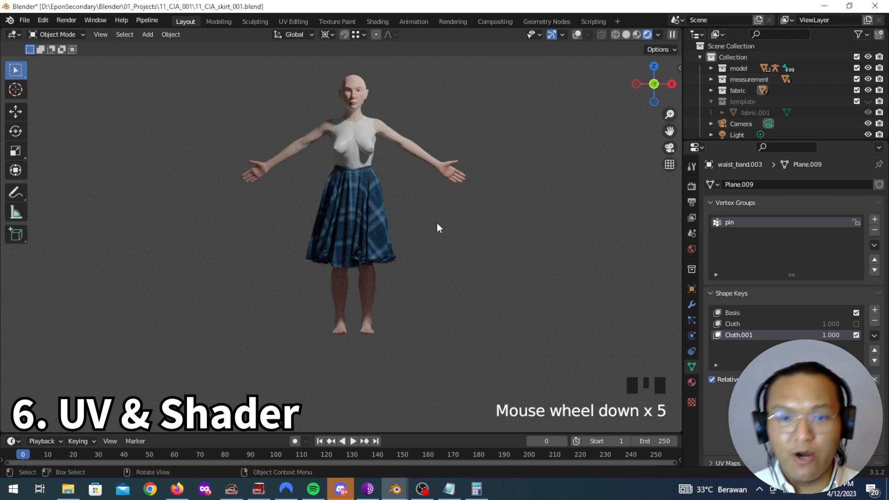
Step: Switch to Firefox, look over the channel's published videos in YouTube Studio, and return to Blender
left_click(178, 489)
left_click(84, 6)
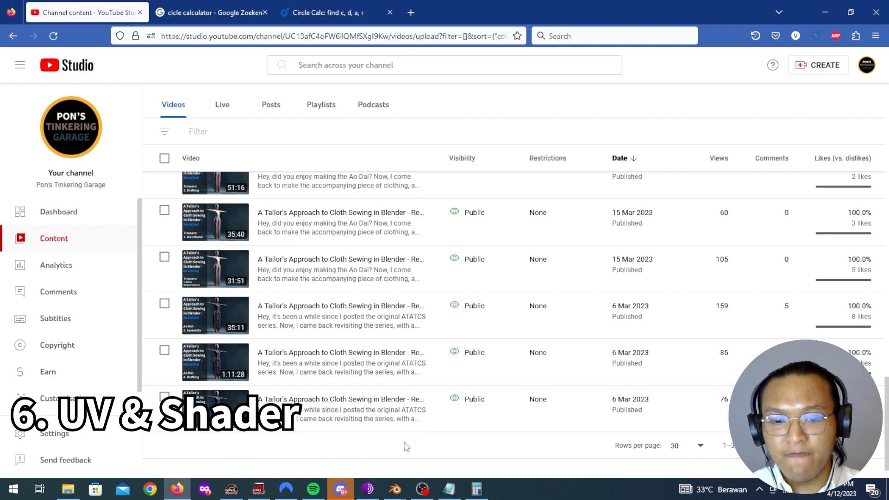
mouse_move(401, 488)
left_click(372, 457)
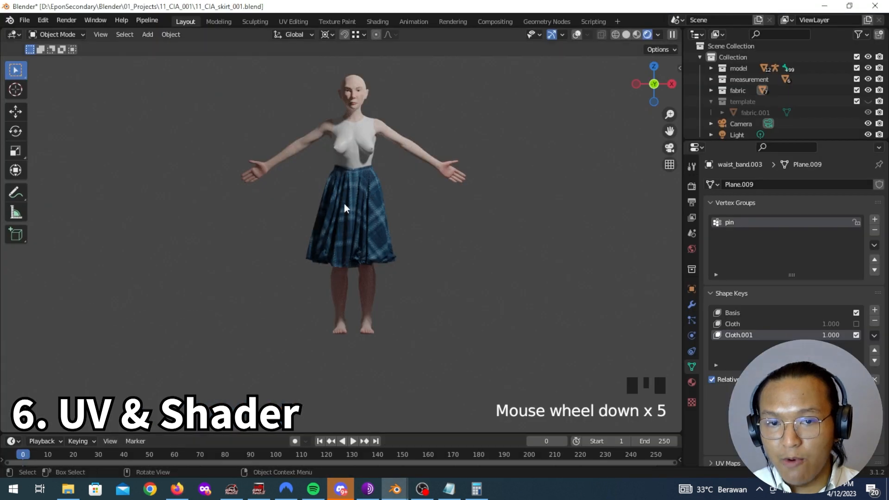
Step: Inspect the rendered tartan skirt from the front, including a close-up of the waistband and upper folds
middle_click_drag(359, 131, 559, 268, "shift")
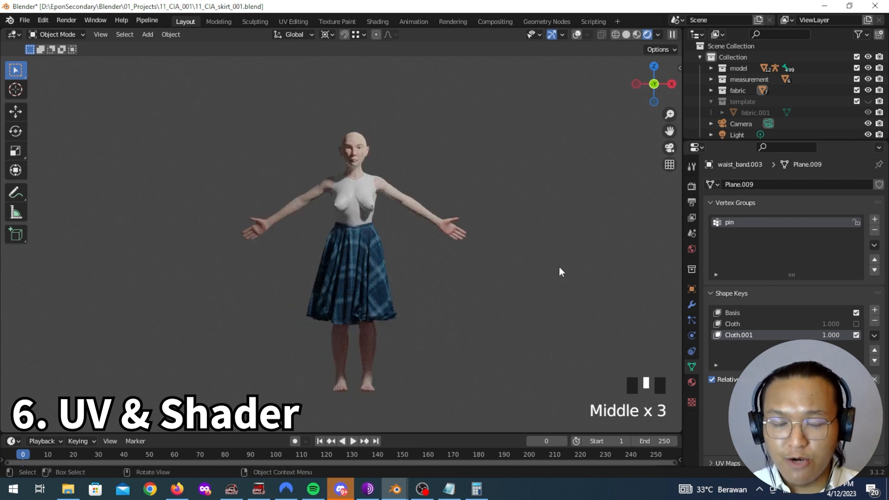
scroll(557, 271, "up", 5)
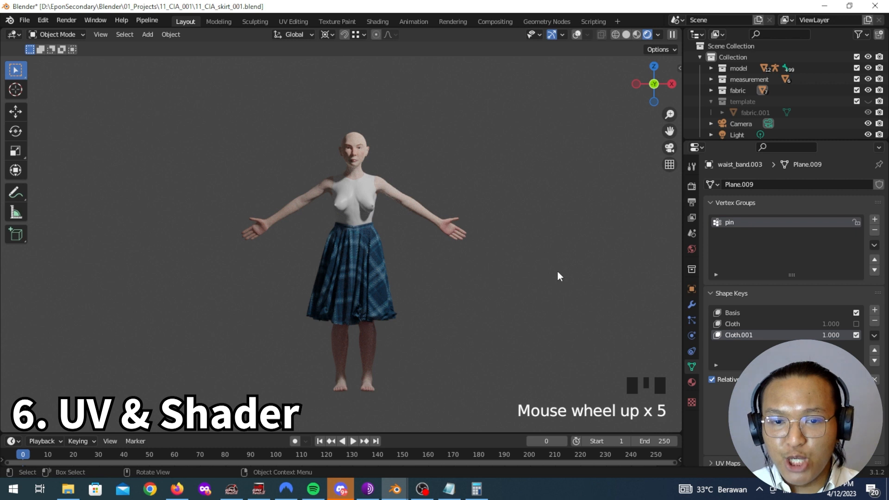
scroll(521, 232, "up", 4)
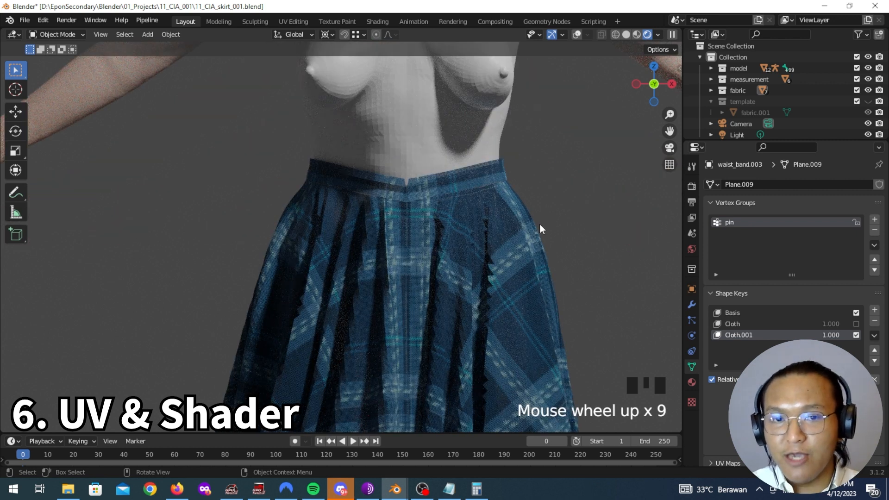
scroll(540, 226, "down", 5)
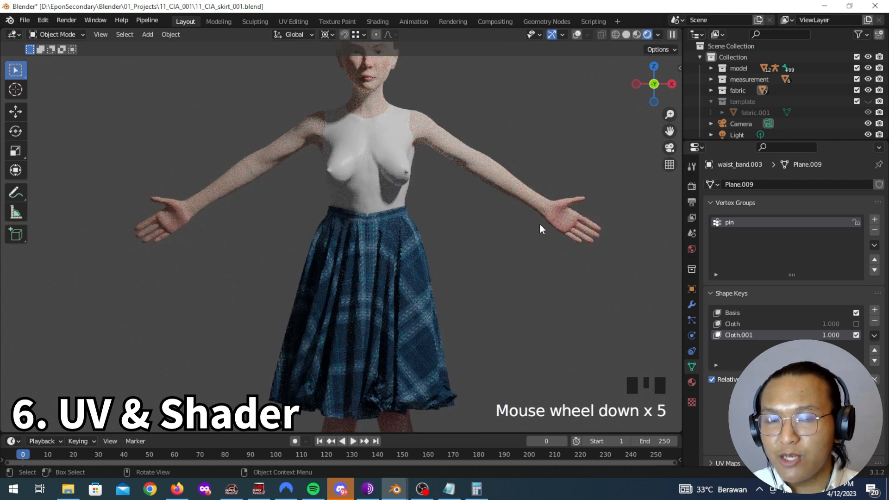